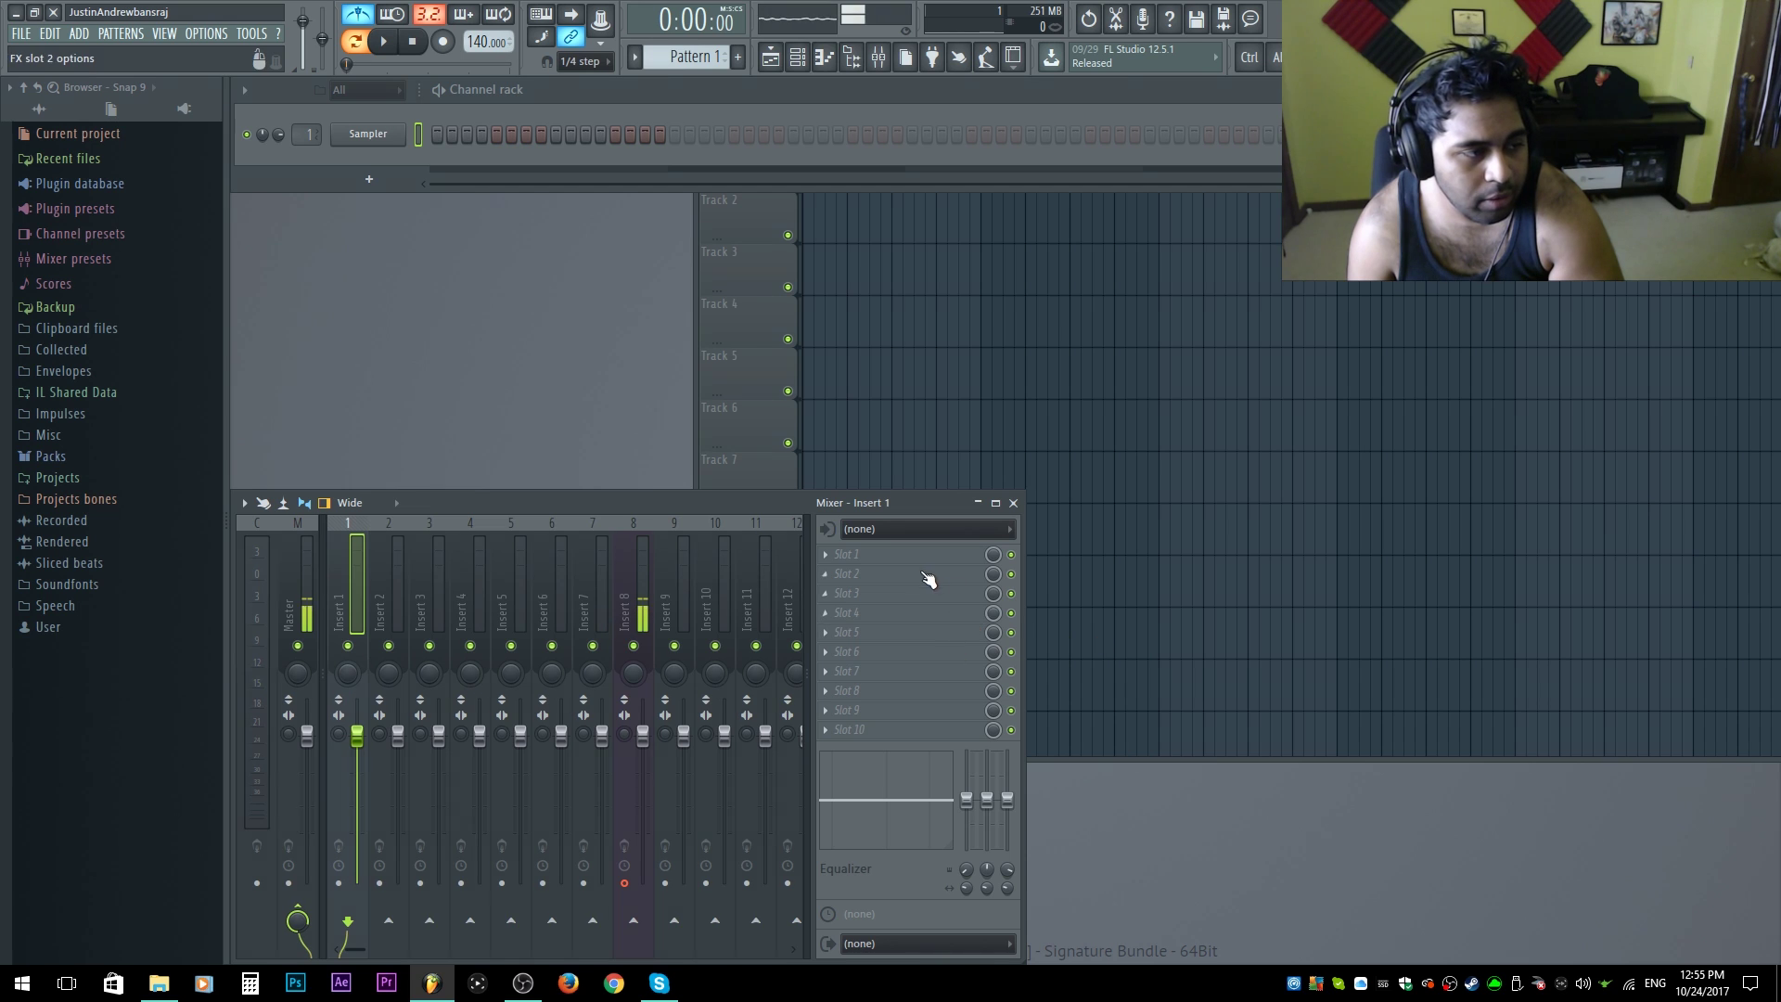
# Step: Open Edison in the first effect slot of mixer Insert 1 and hide the browser
pyautogui.click(1388, 29)
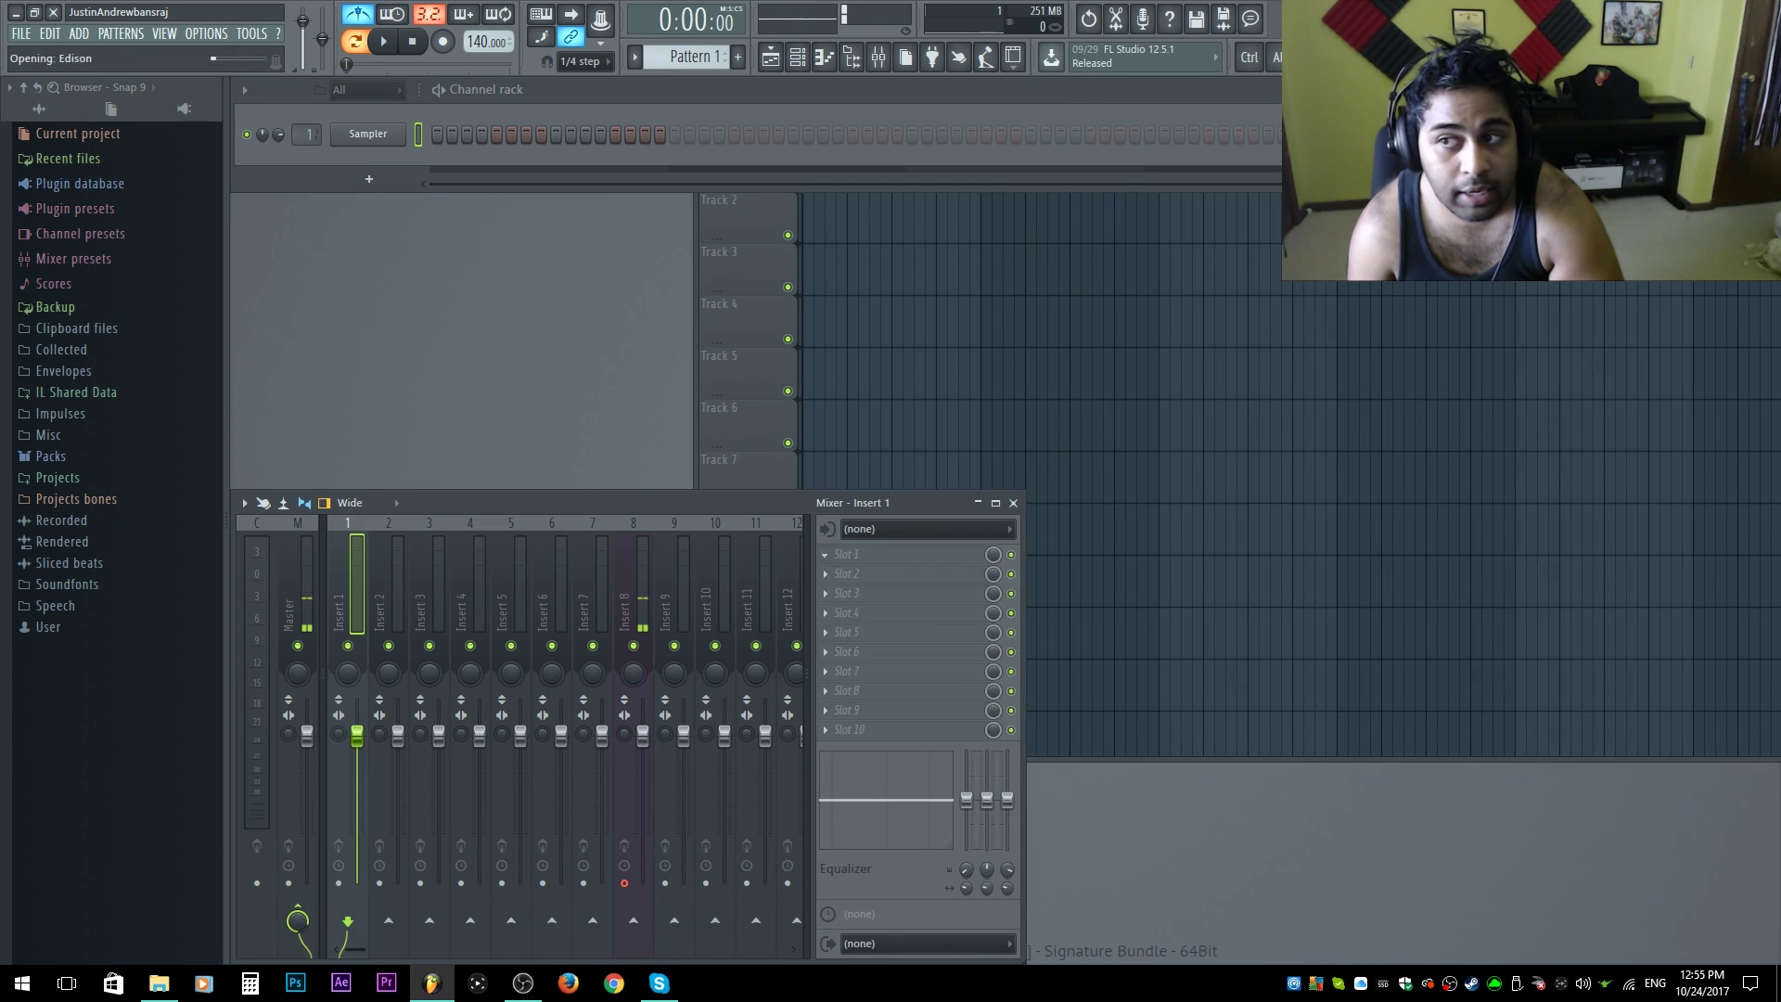
pyautogui.moveTo(677, 276); pyautogui.dragTo(573, 213)
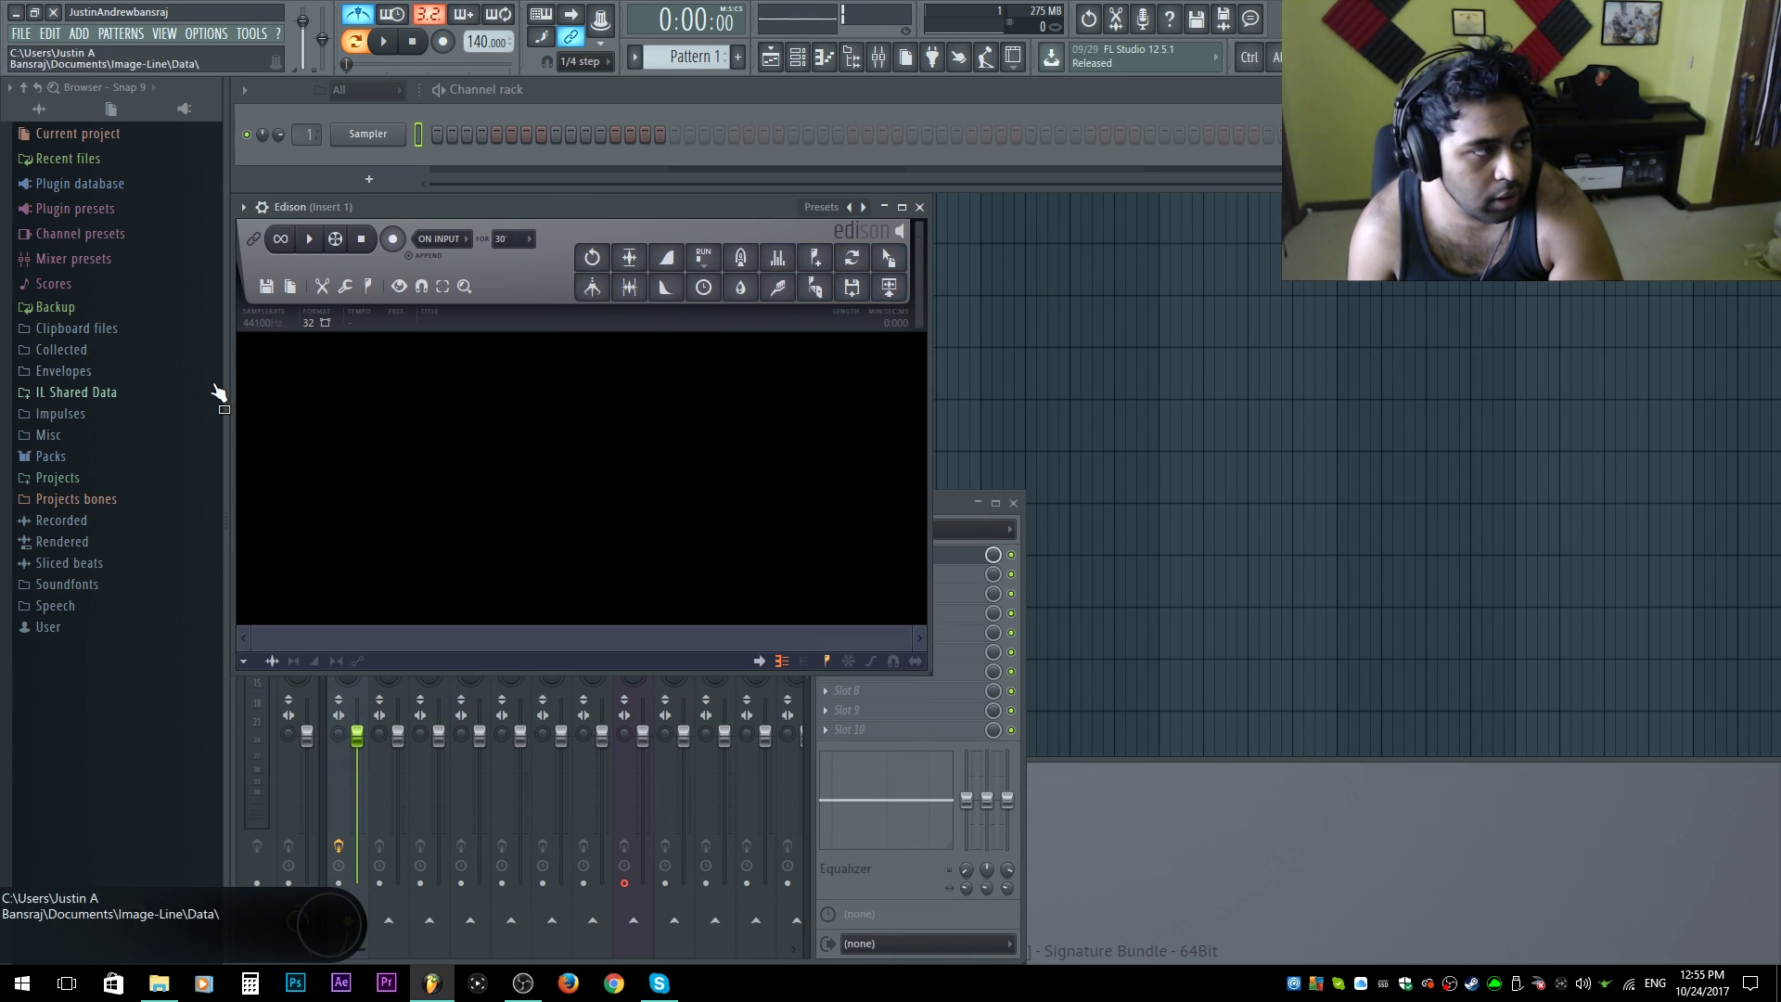
pyautogui.rightClick(224, 360)
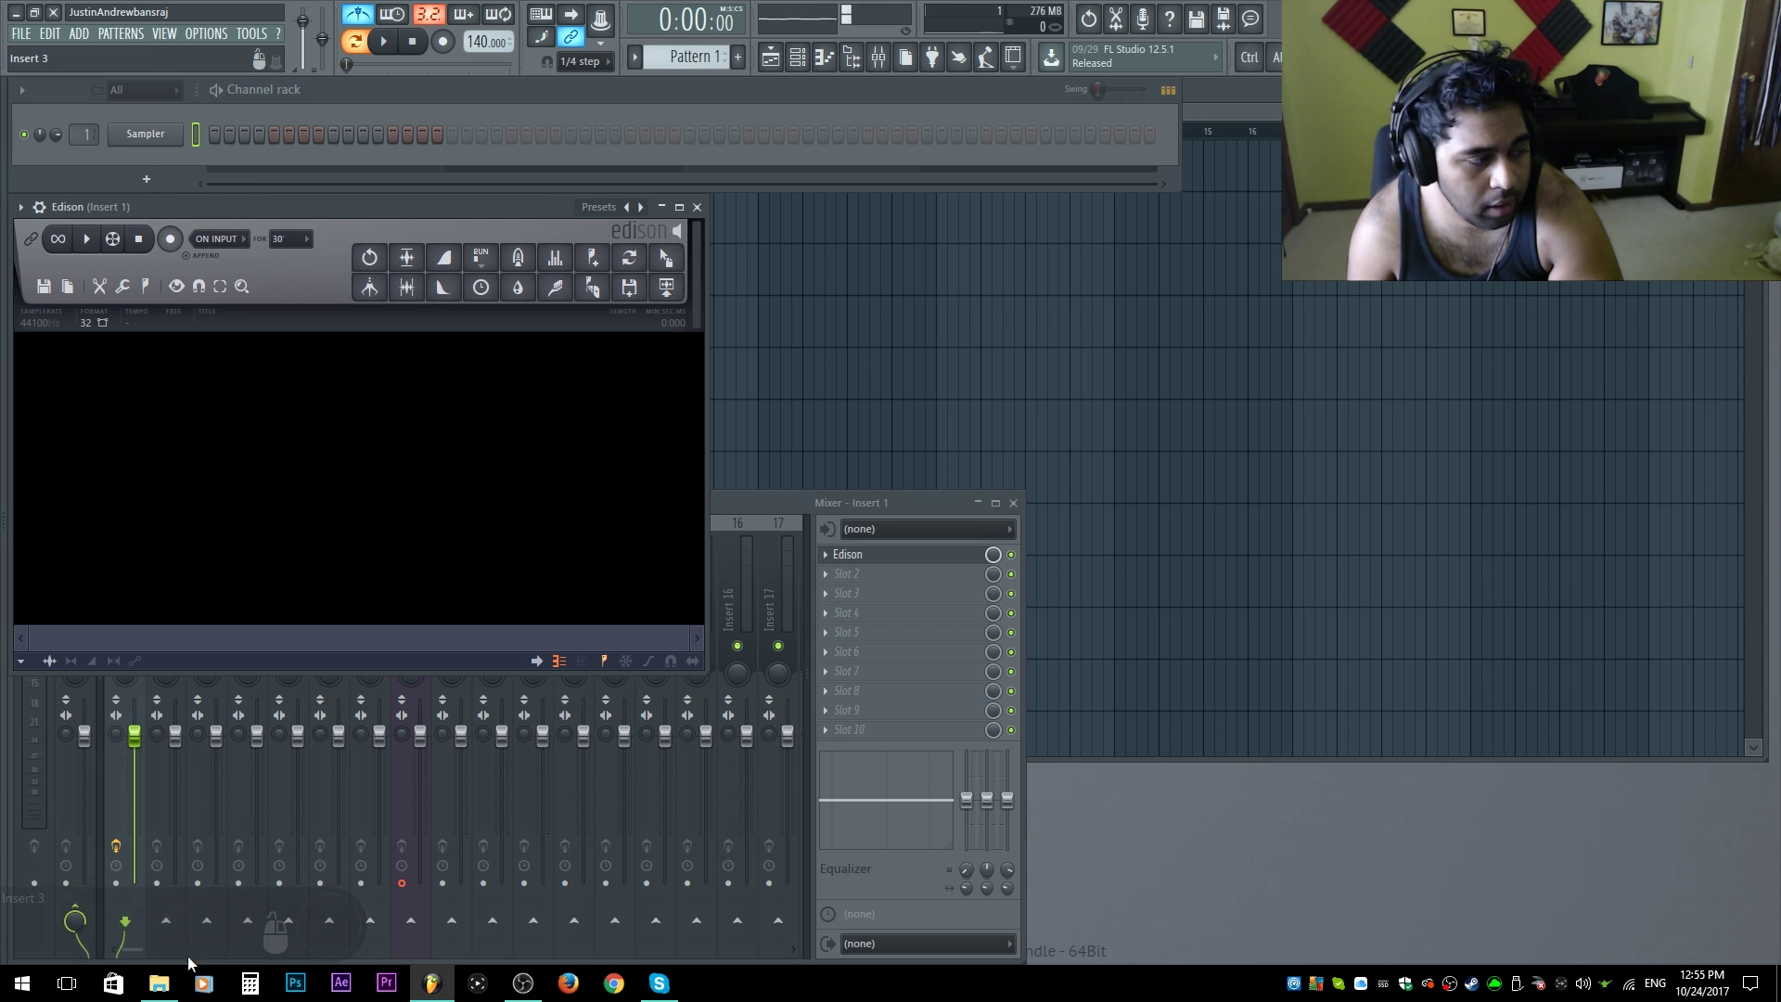
# Step: Load the ZOOM0001 recording from File Explorer into Edison and view its spectrum enlarged
pyautogui.click(159, 982)
pyautogui.moveTo(1419, 602); pyautogui.dragTo(370, 440)
pyautogui.click(402, 210)
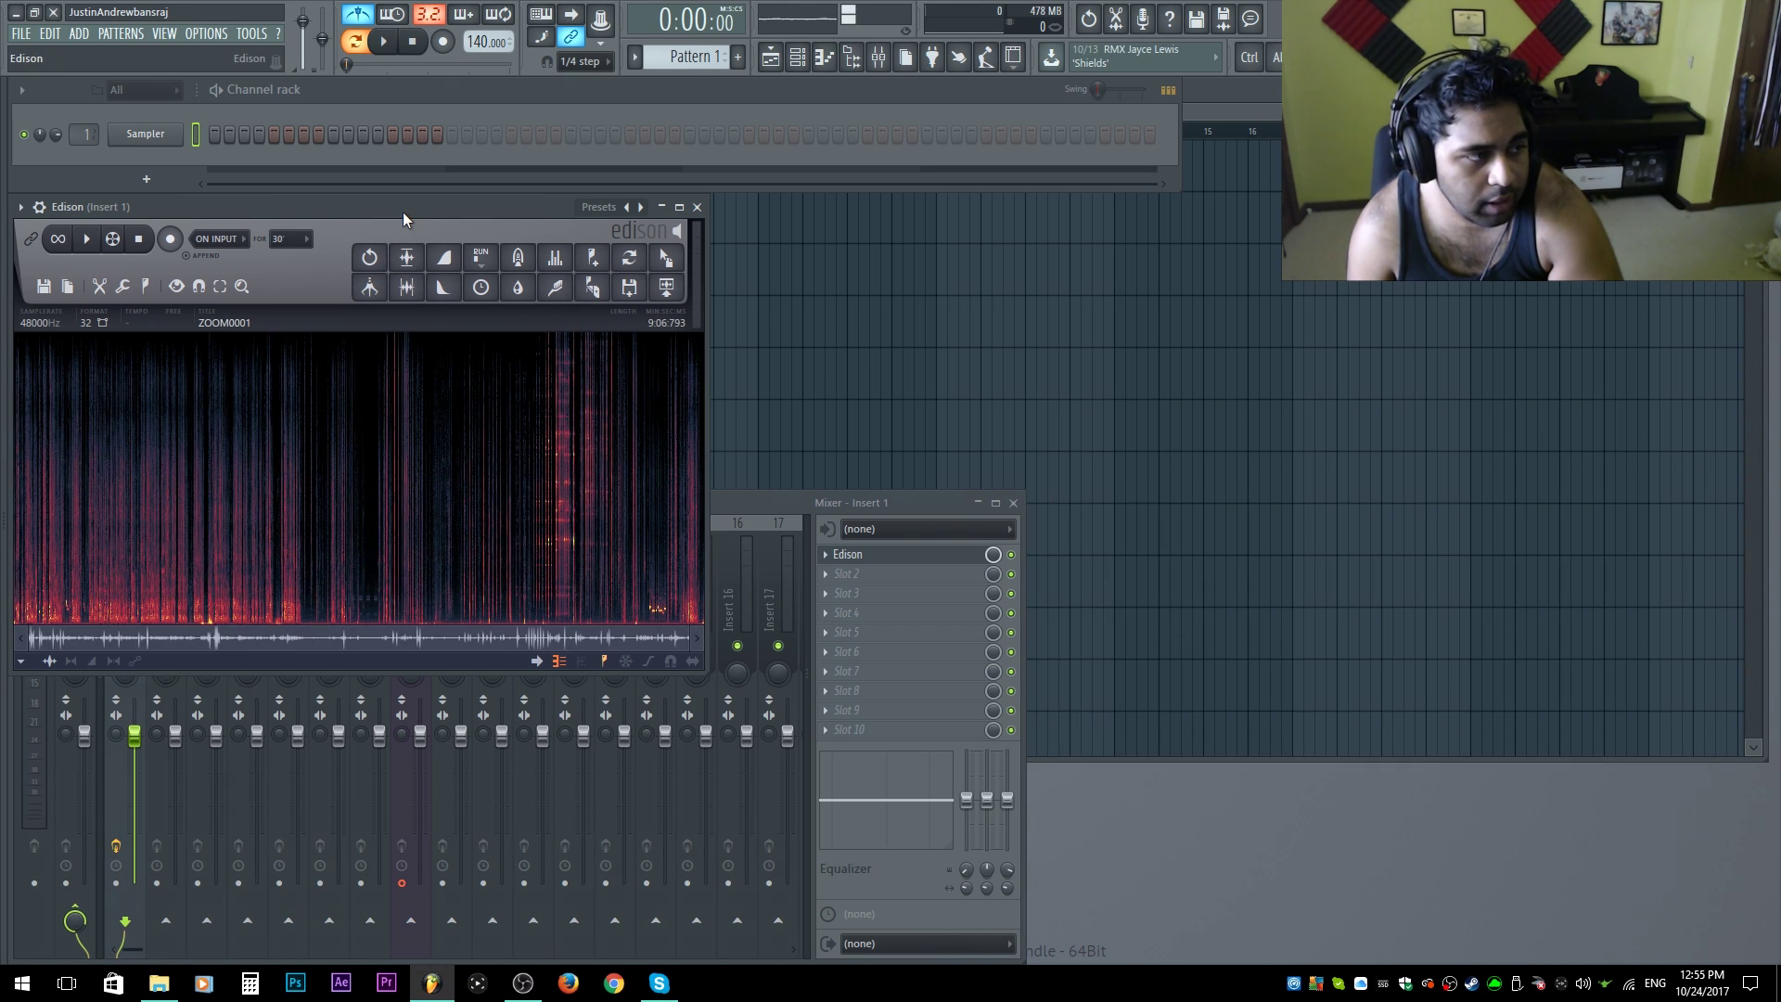
pyautogui.doubleClick(401, 214)
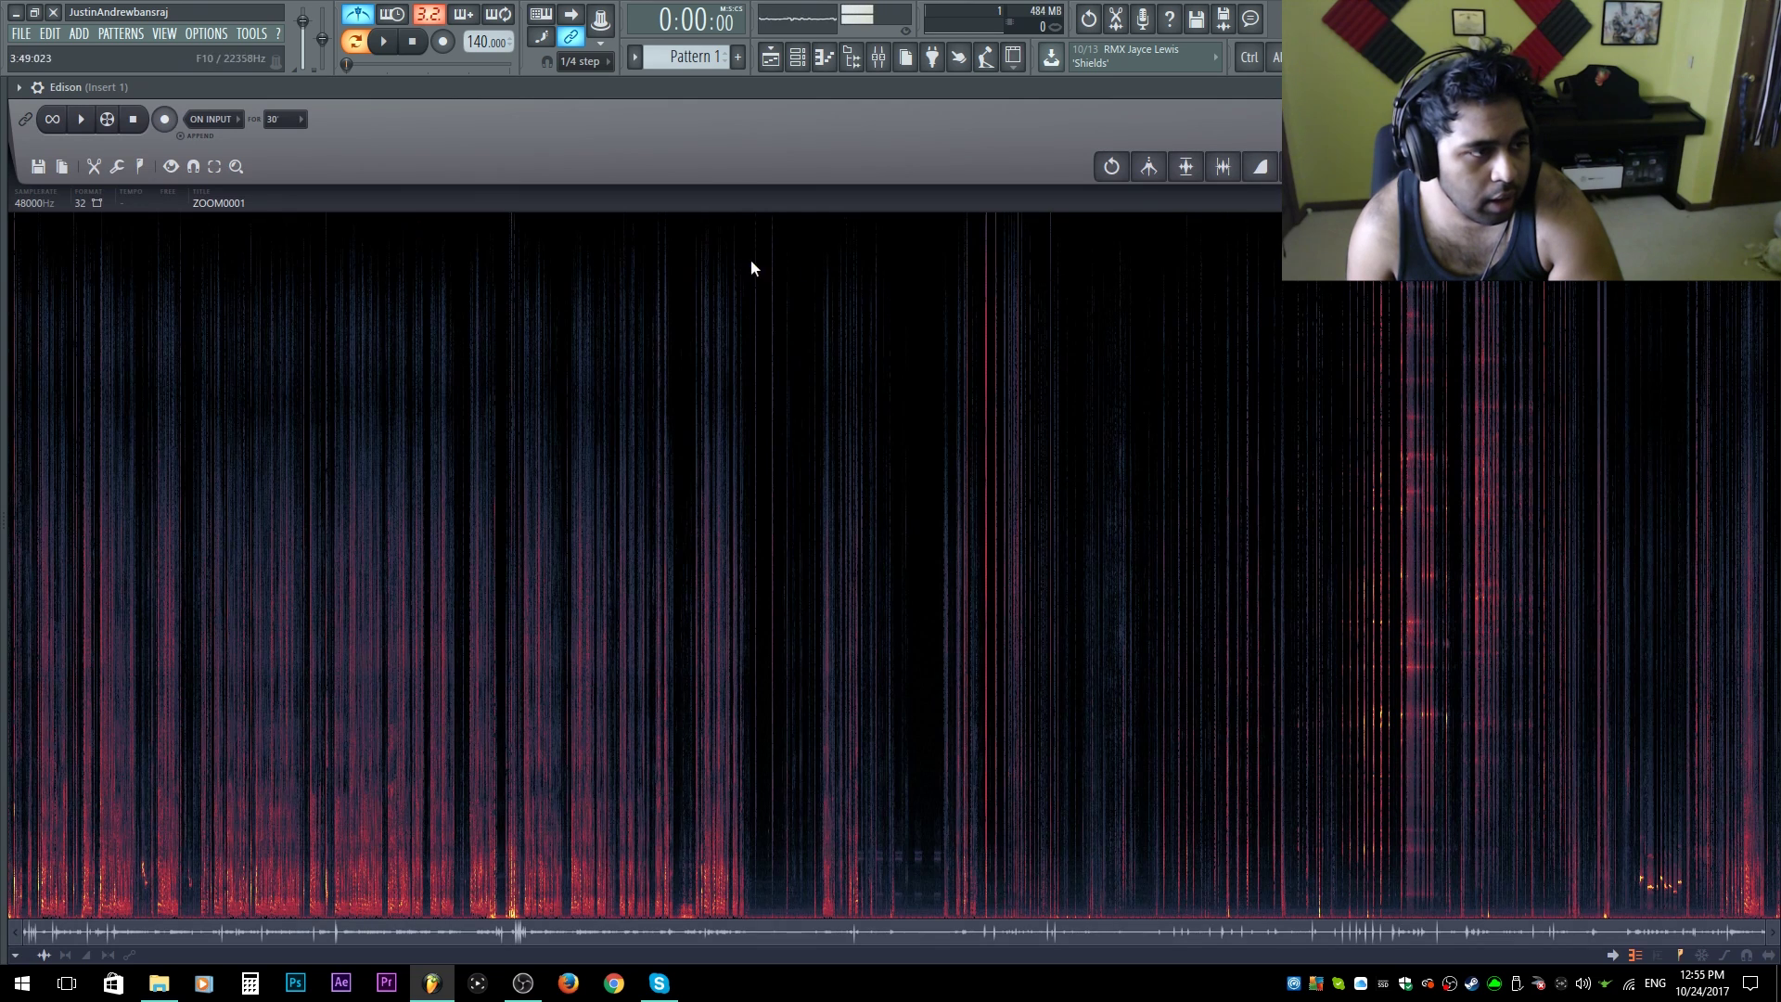
pyautogui.doubleClick(1011, 96)
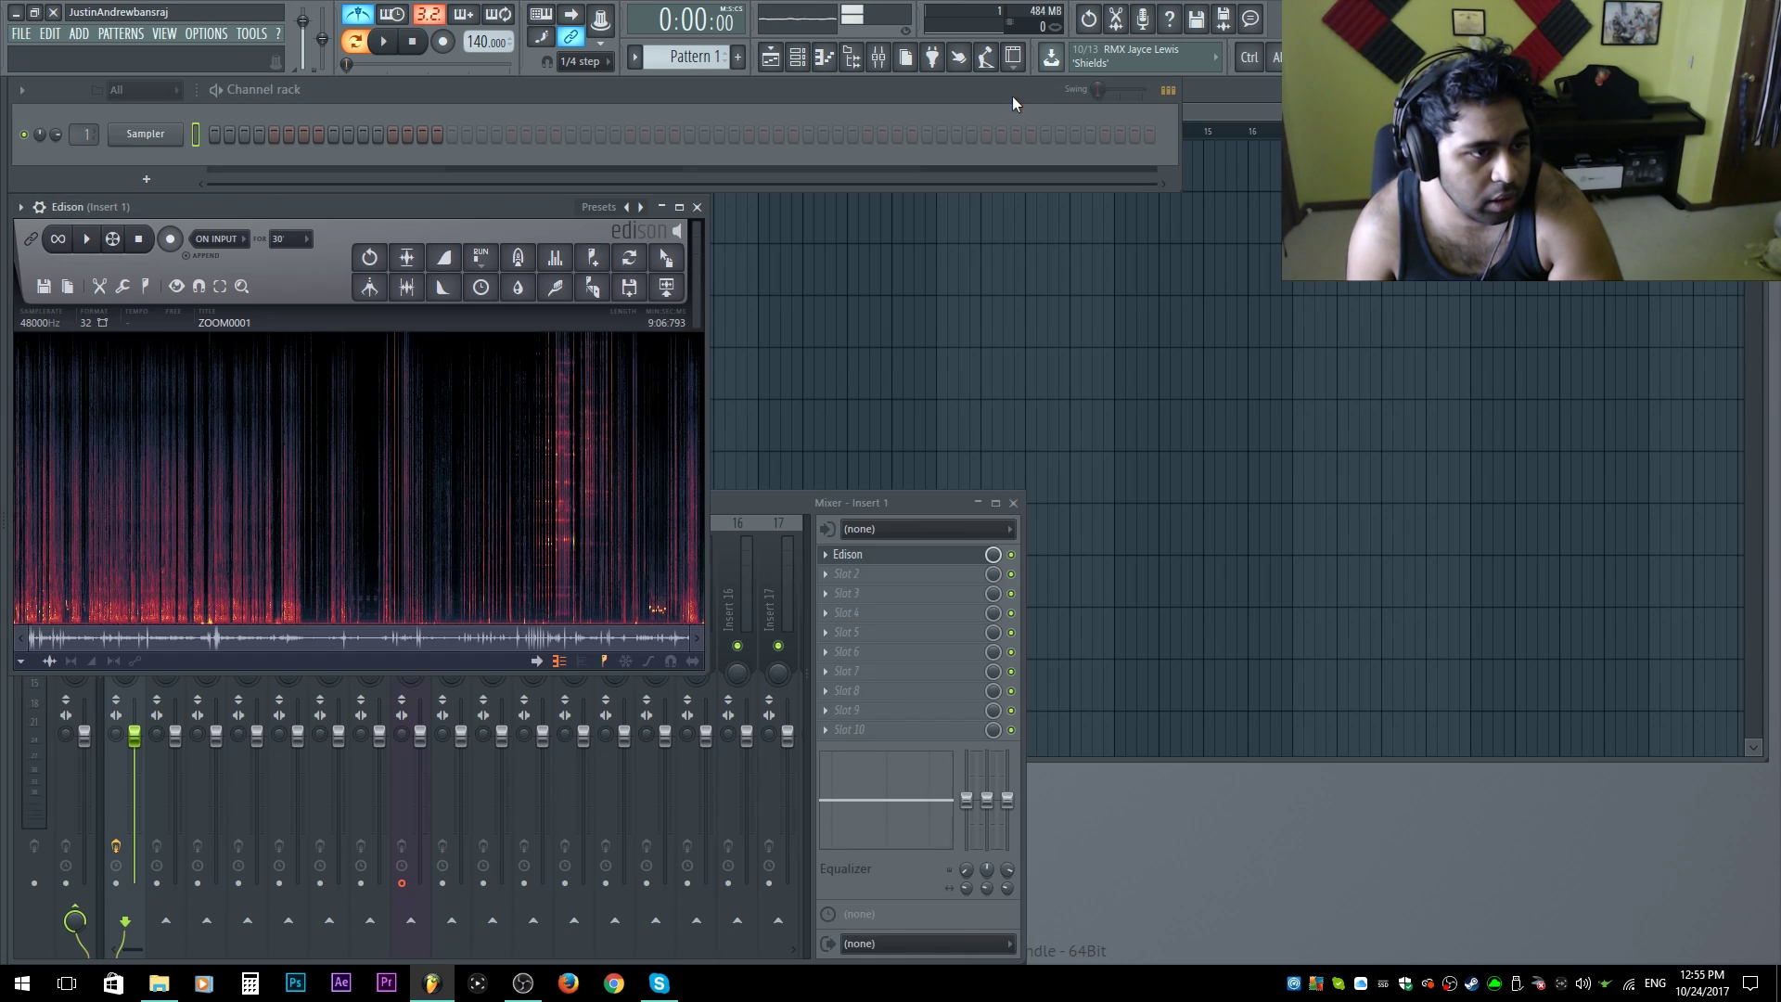
# Step: Switch the recording to waveform view, remove roughly its first four minutes, and move the Edison window over the playlist
pyautogui.click(559, 660)
pyautogui.scroll(3, 332, 481)
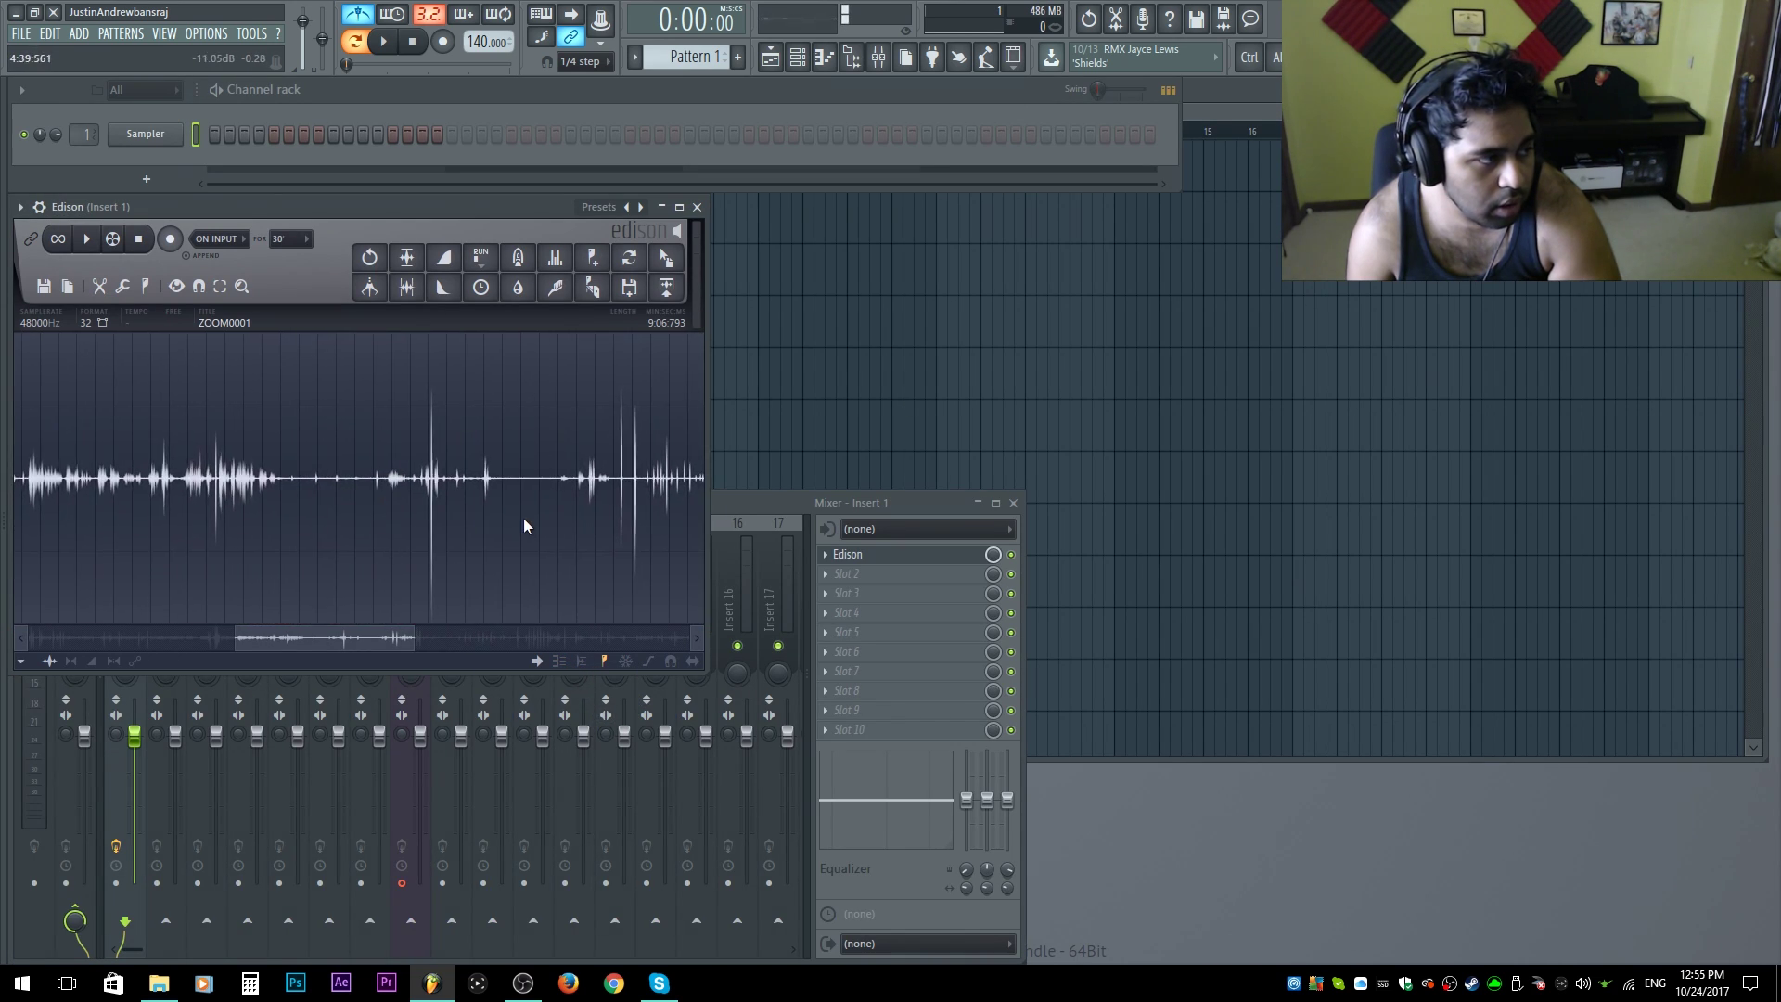
pyautogui.scroll(-3, 535, 510)
pyautogui.moveTo(502, 276); pyautogui.dragTo(1159, 326)
pyautogui.click(1156, 323)
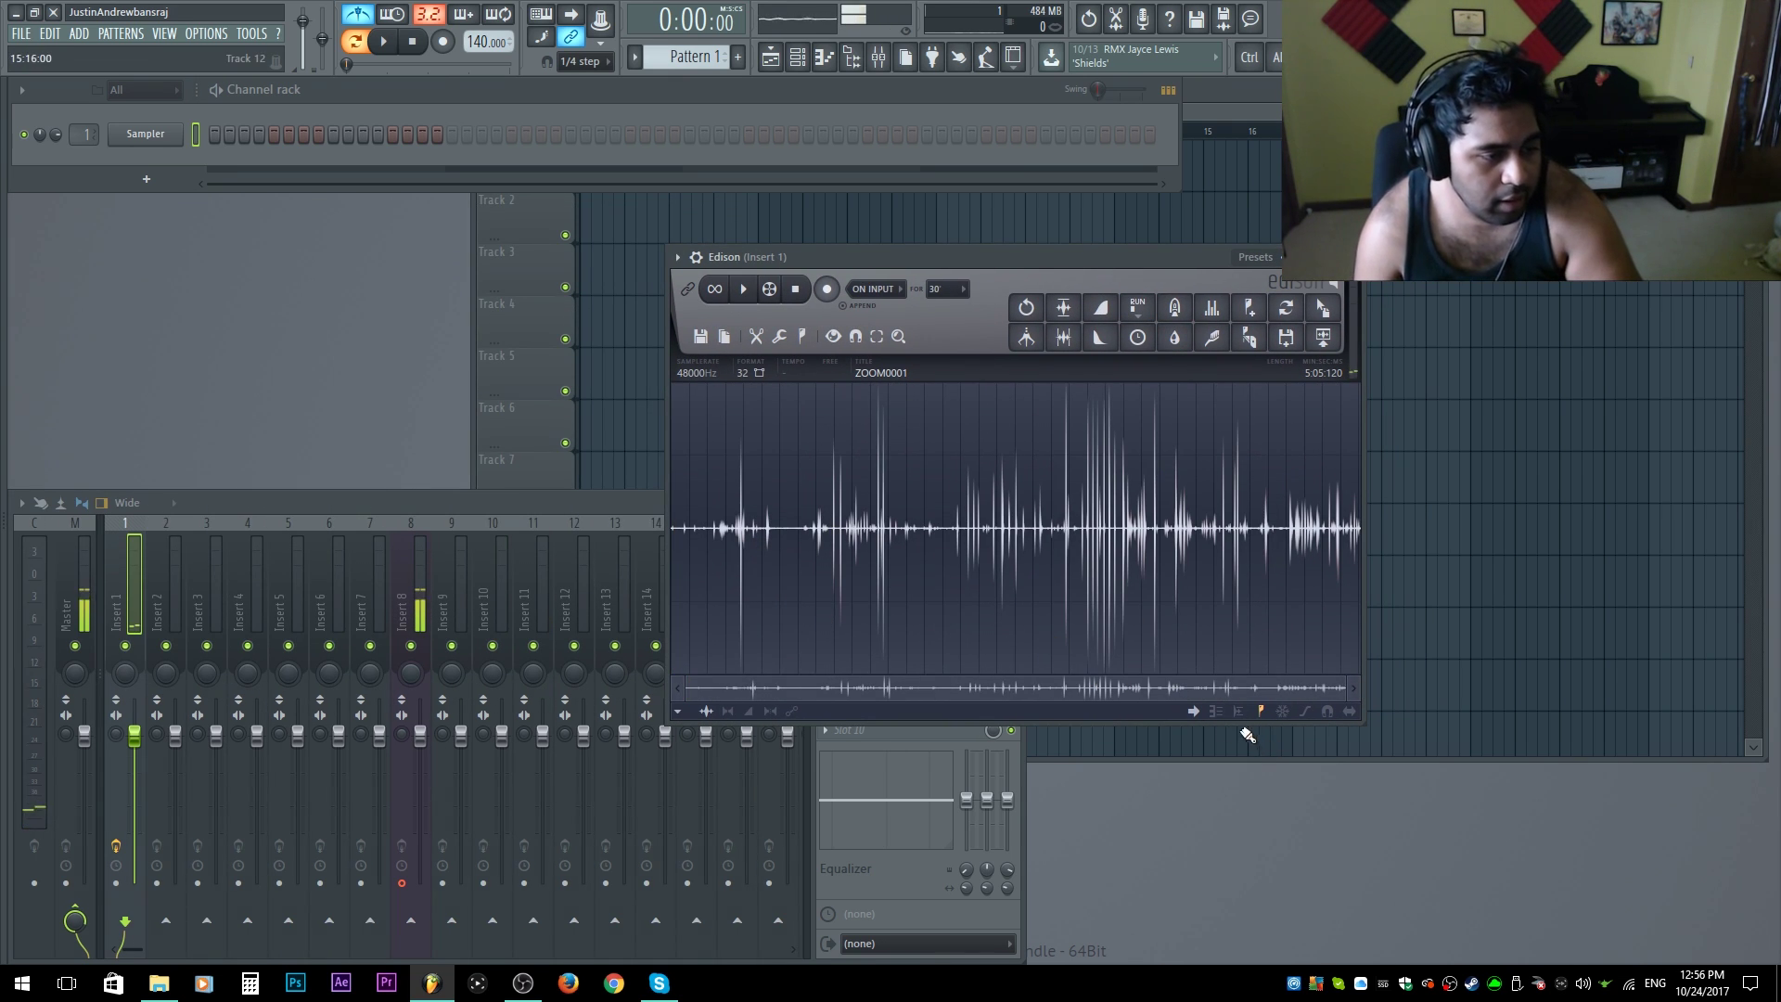
# Step: In the spectral view, select and play a noise-only stretch of about 0.6 s near 1:40 in the recording
pyautogui.click(1215, 710)
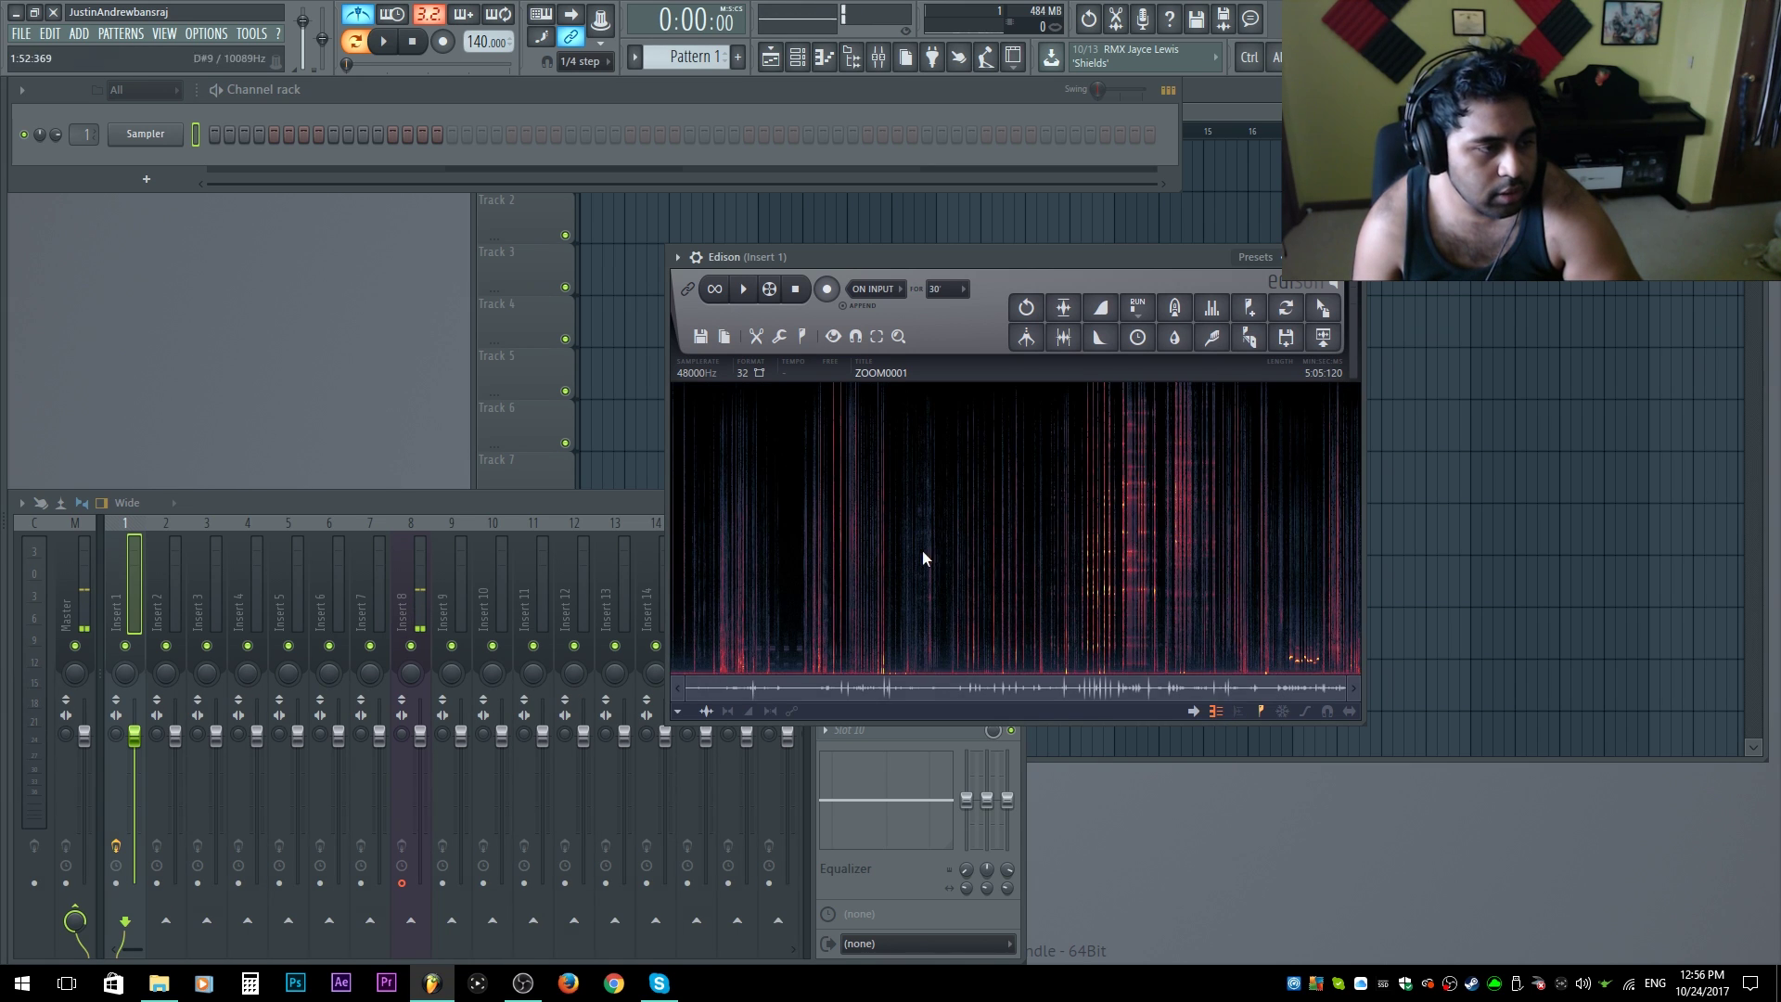
pyautogui.scroll(4, 906, 592)
pyautogui.moveTo(855, 603); pyautogui.dragTo(894, 628)
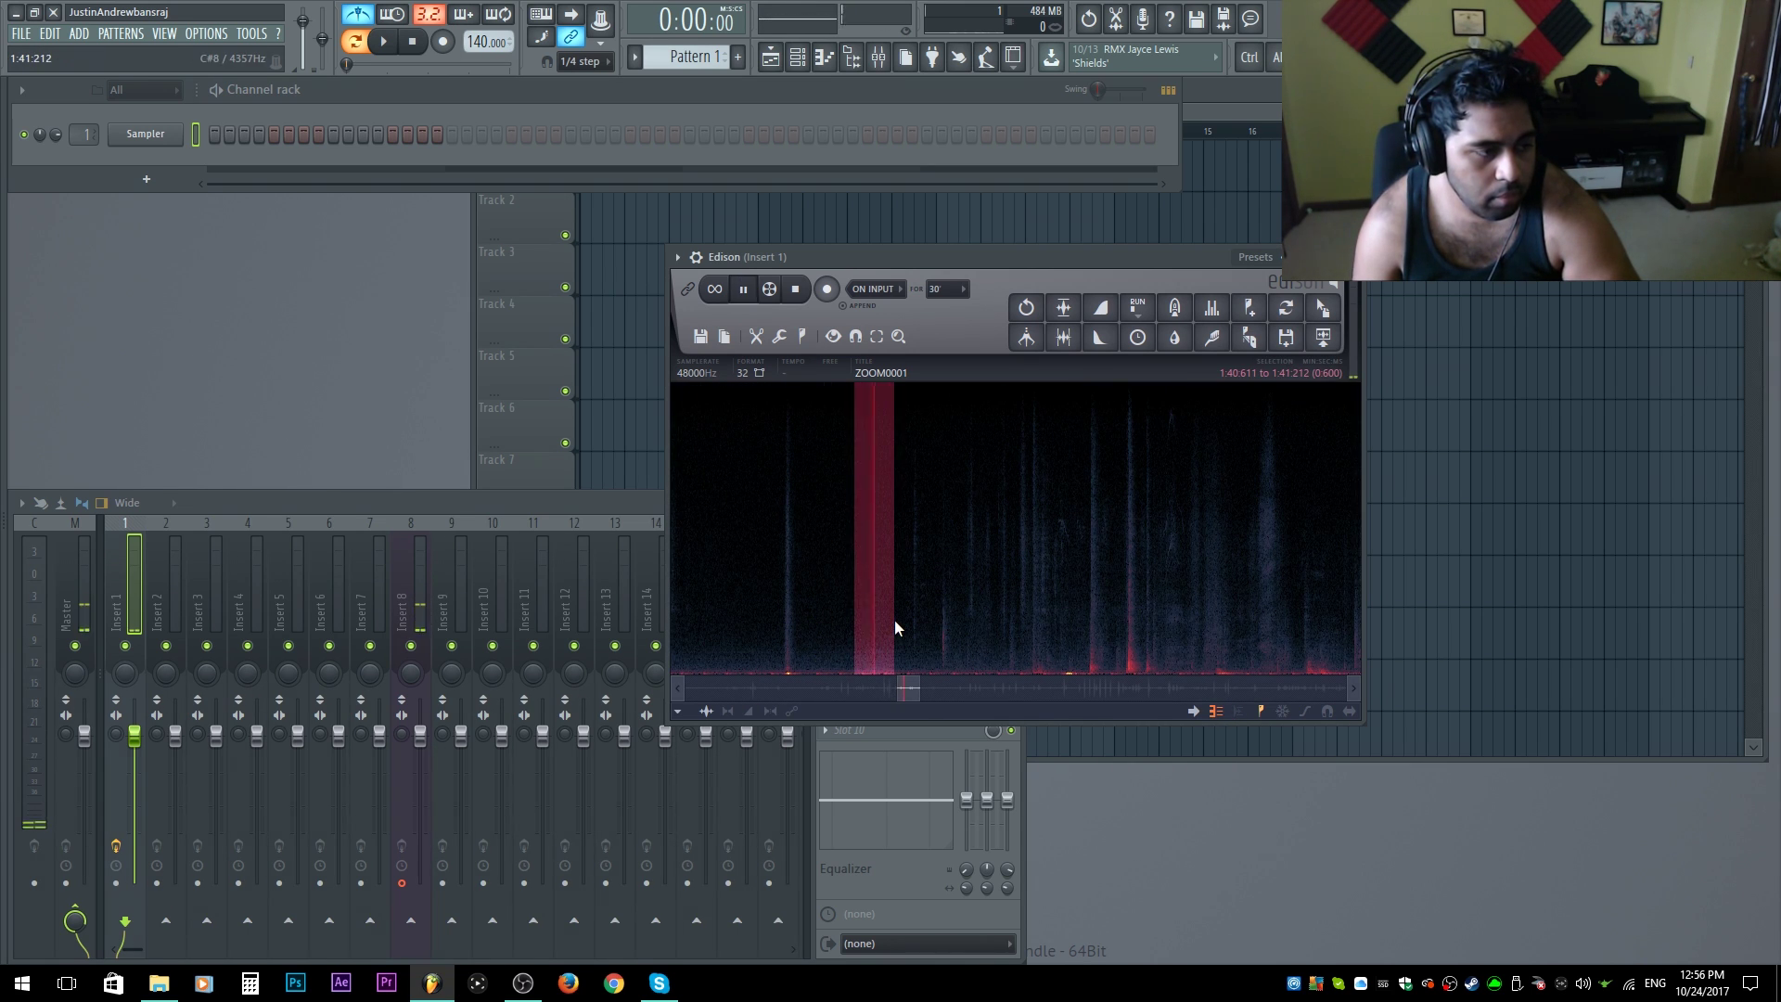
pyautogui.click(415, 649)
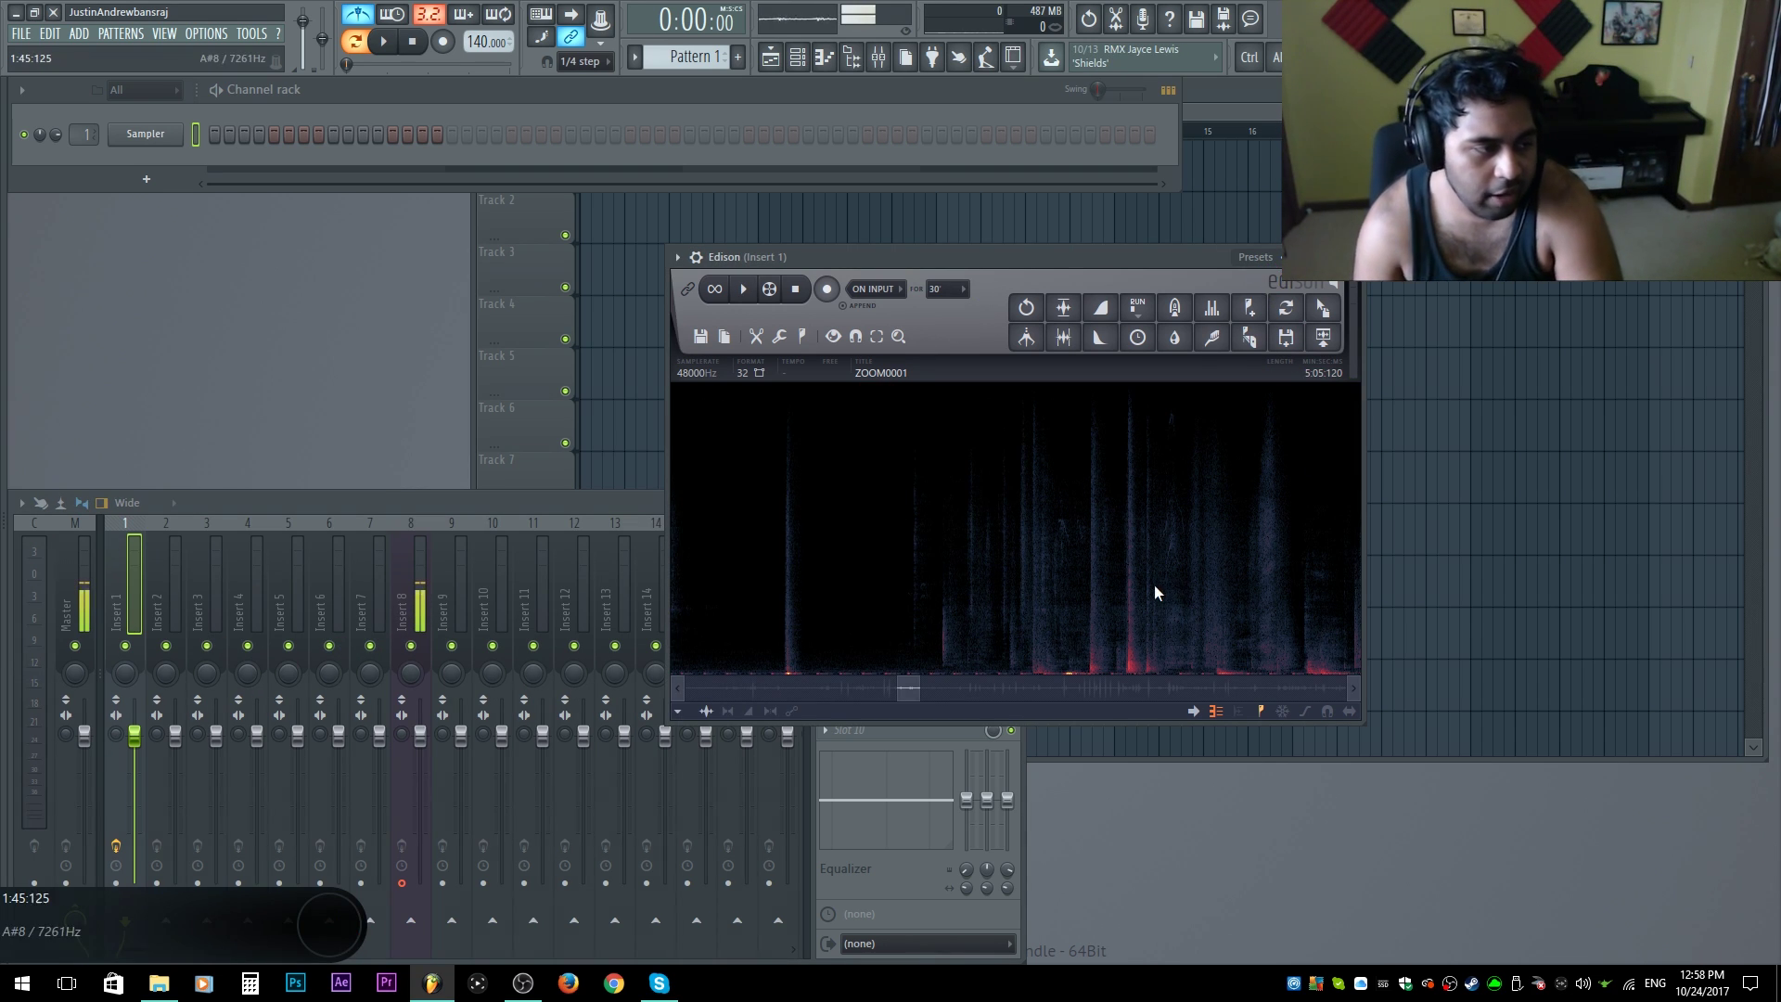
pyautogui.scroll(-6, 864, 559)
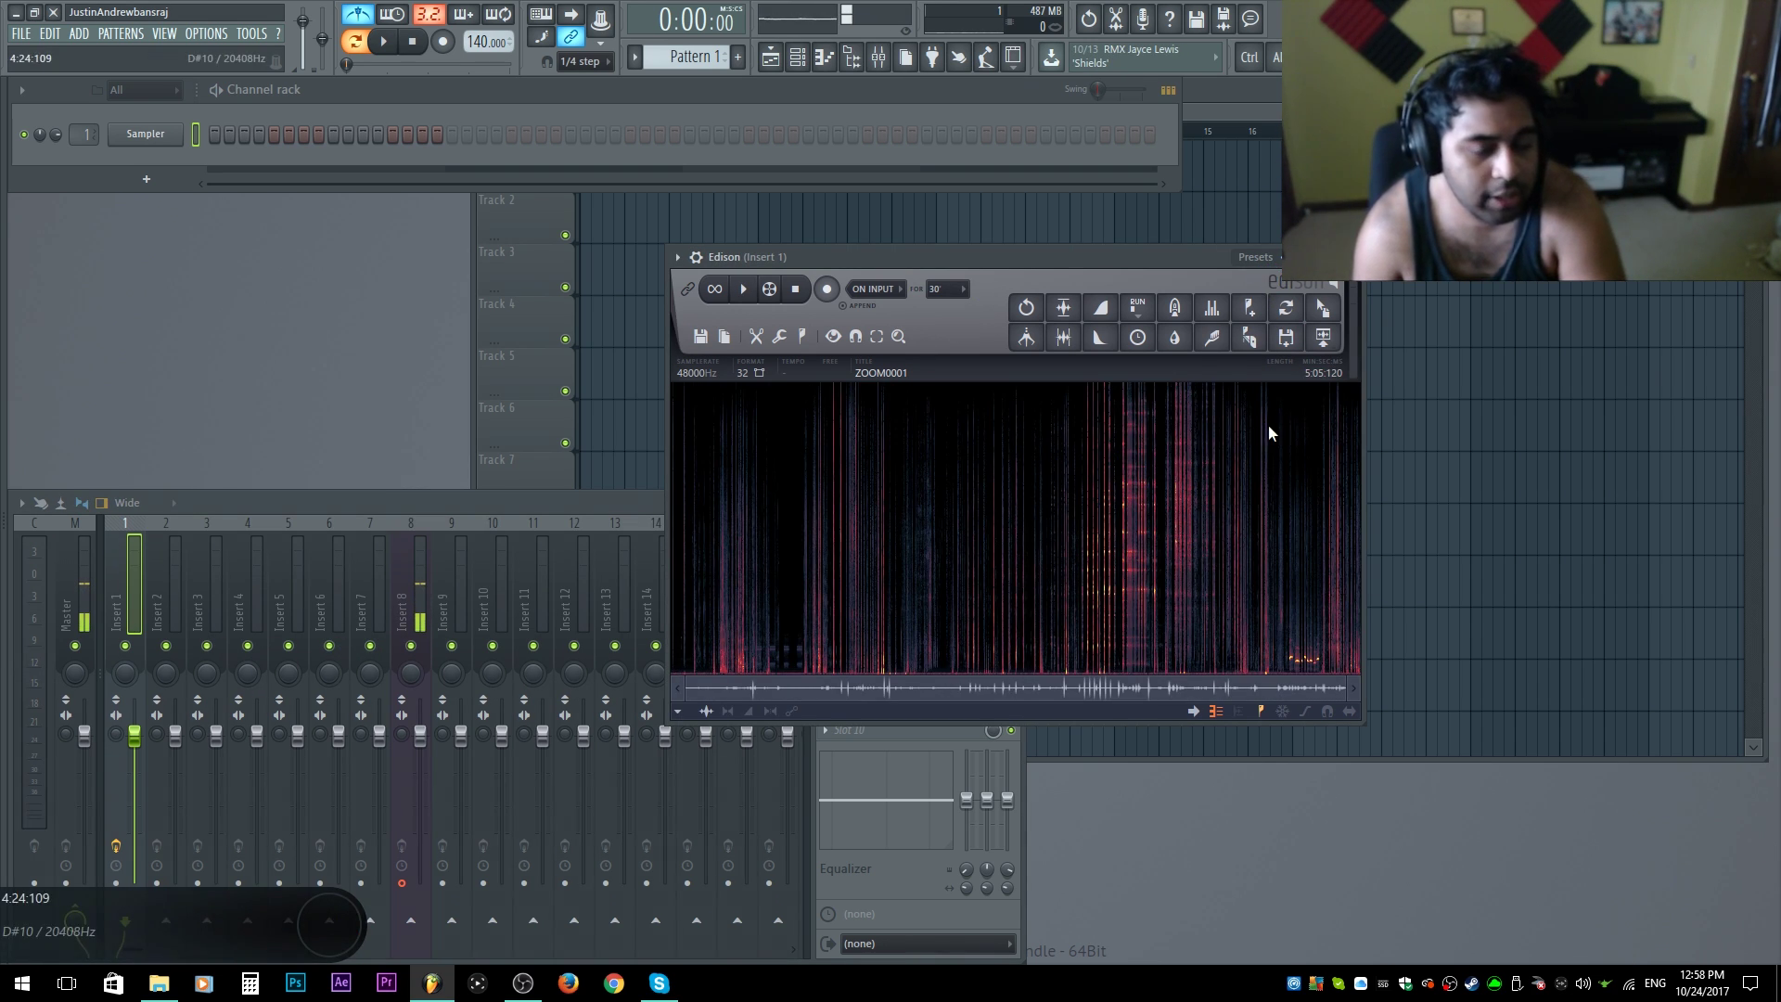
# Step: Play the start of the recording around the first hit with Insert 8 muted, and unmute Insert 8 when done
pyautogui.click(417, 647)
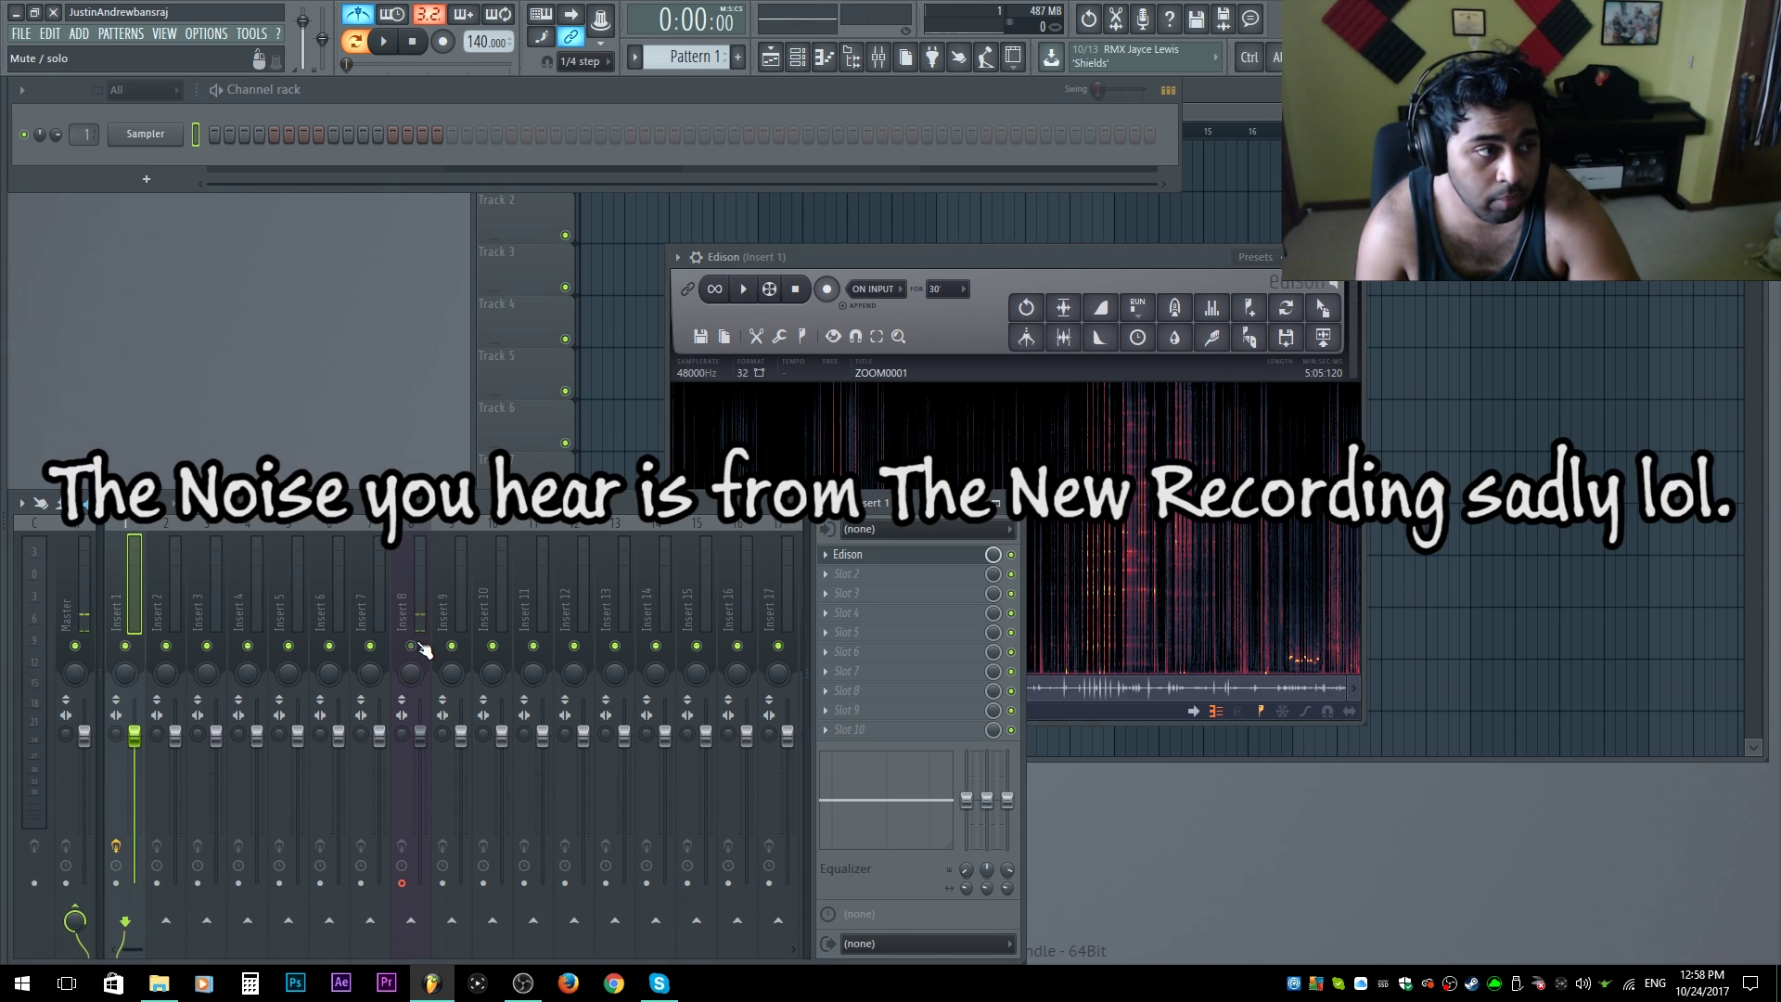
pyautogui.click(927, 258)
pyautogui.press('space')
pyautogui.scroll(5, 694, 570)
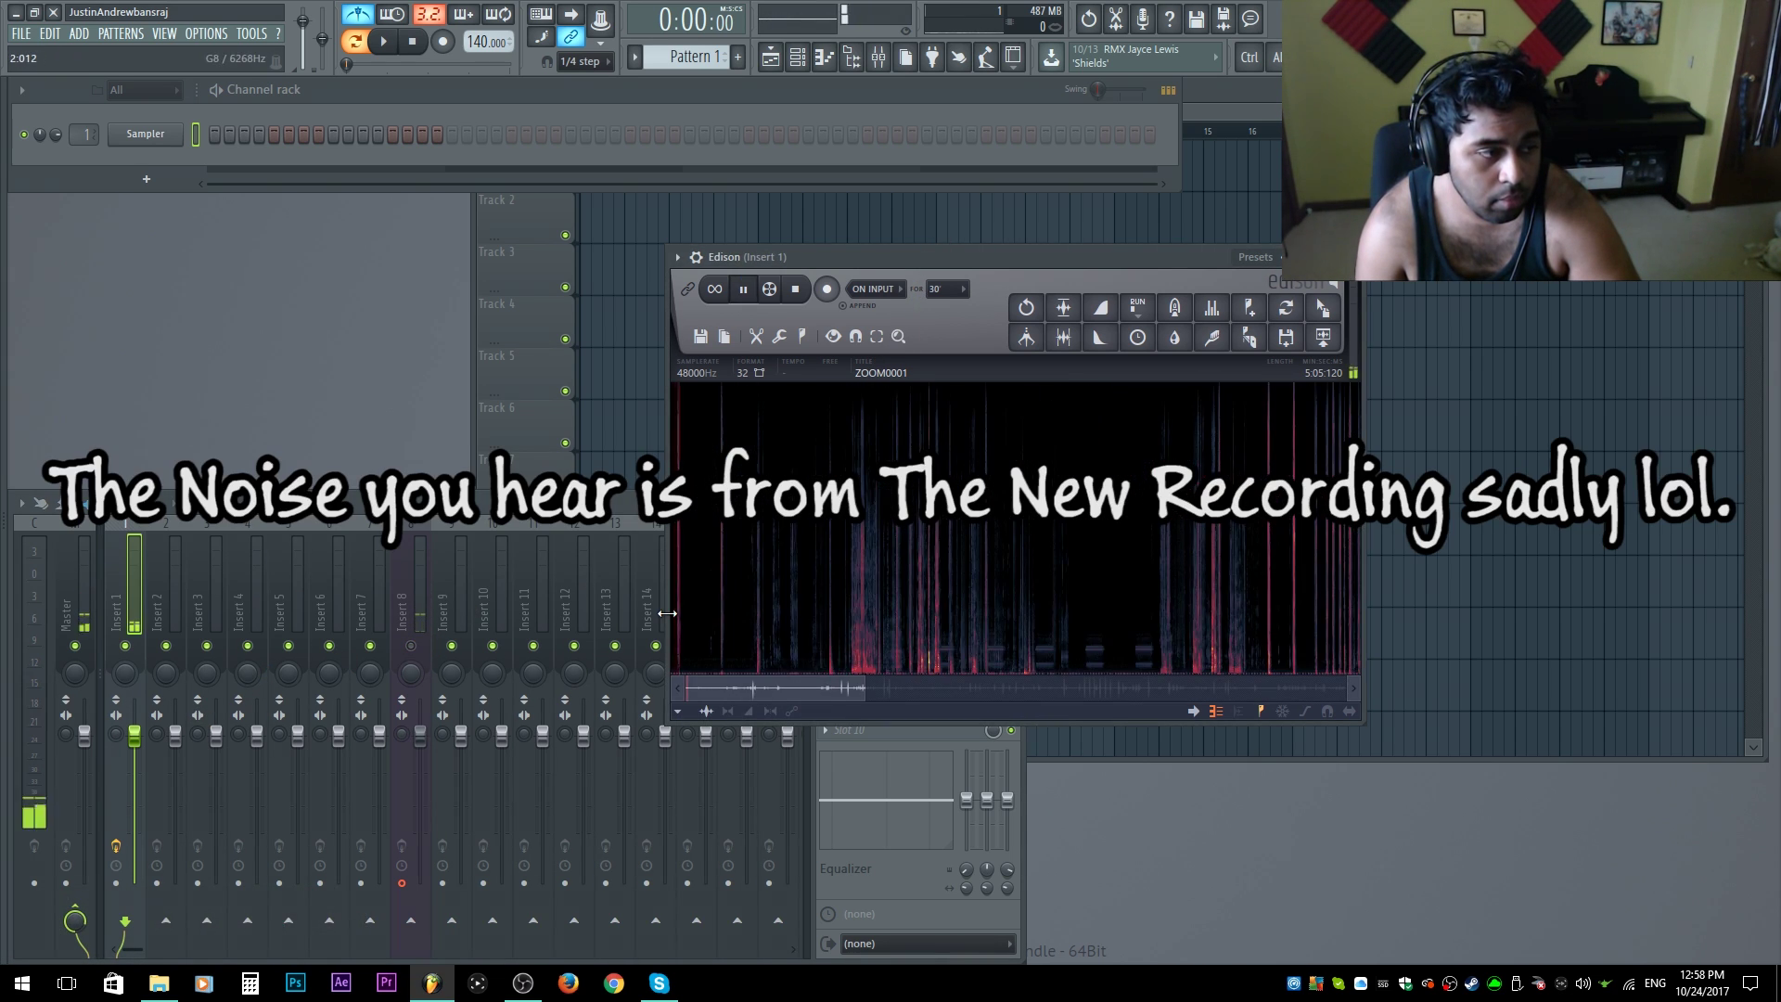
pyautogui.scroll(4, 683, 632)
pyautogui.click(787, 604)
pyautogui.moveTo(773, 615); pyautogui.dragTo(768, 621)
pyautogui.click(767, 620)
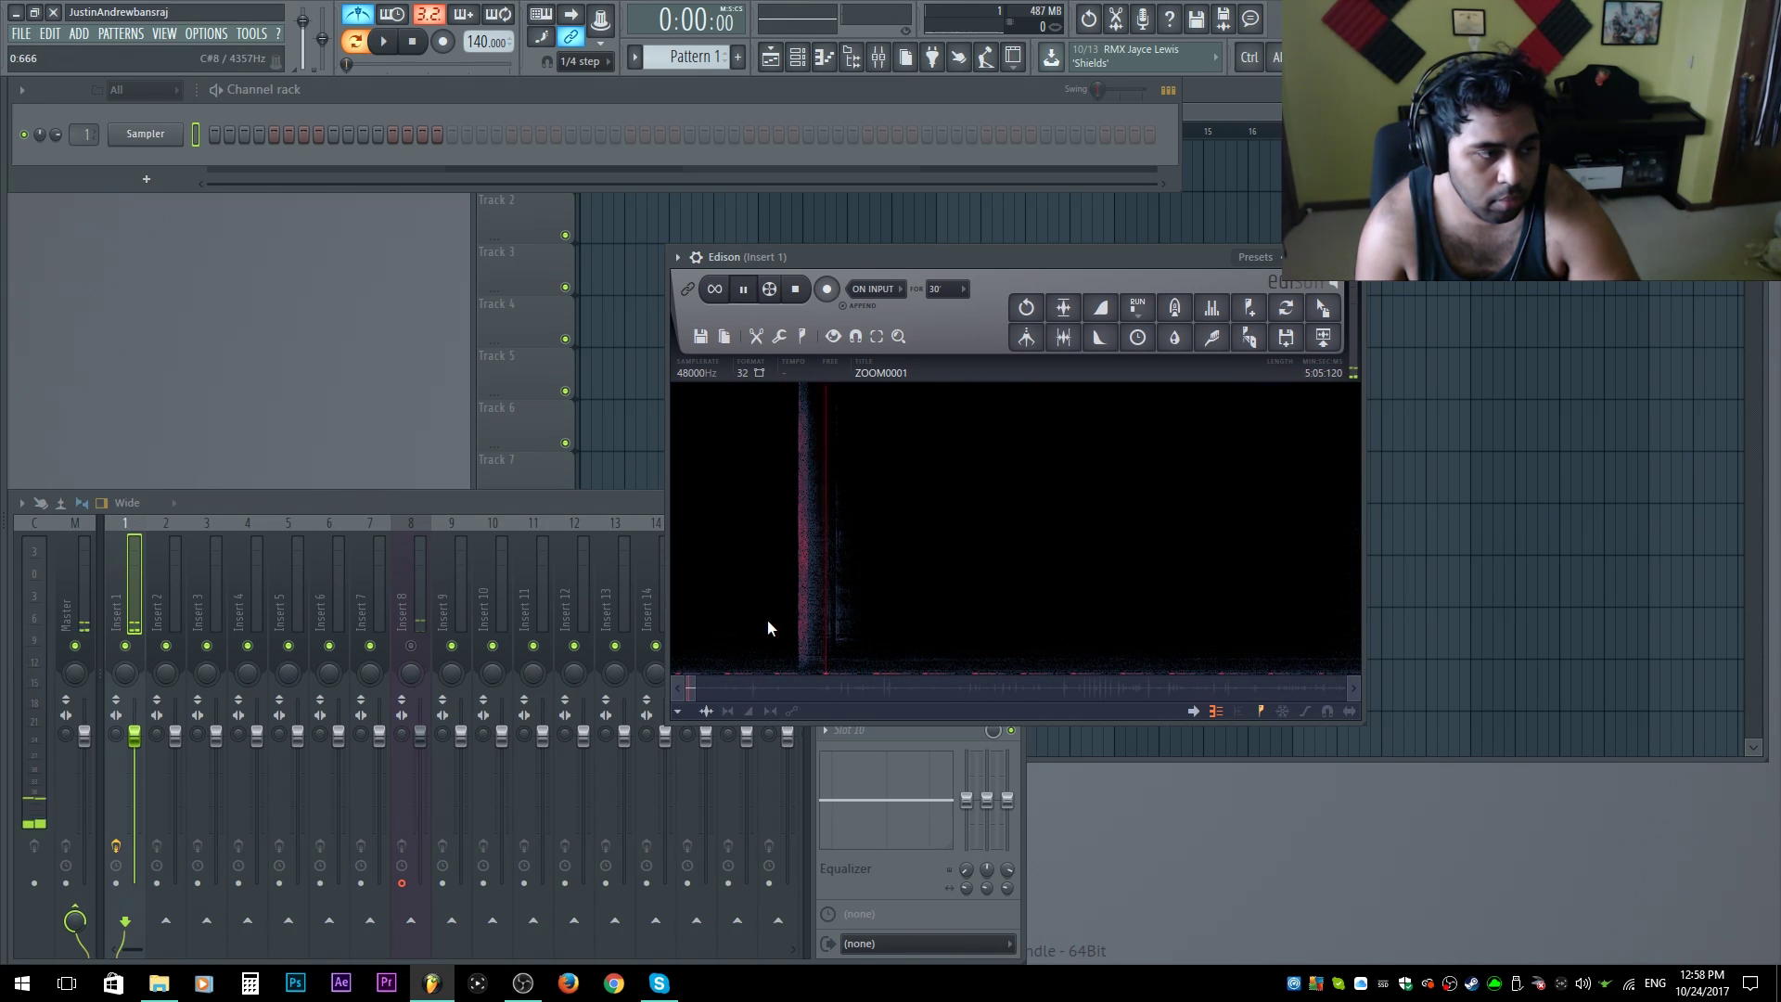
pyautogui.click(411, 645)
# Step: Delete the silence before the first hit, from 0 to about 0.88 s of the recording
pyautogui.click(1032, 516)
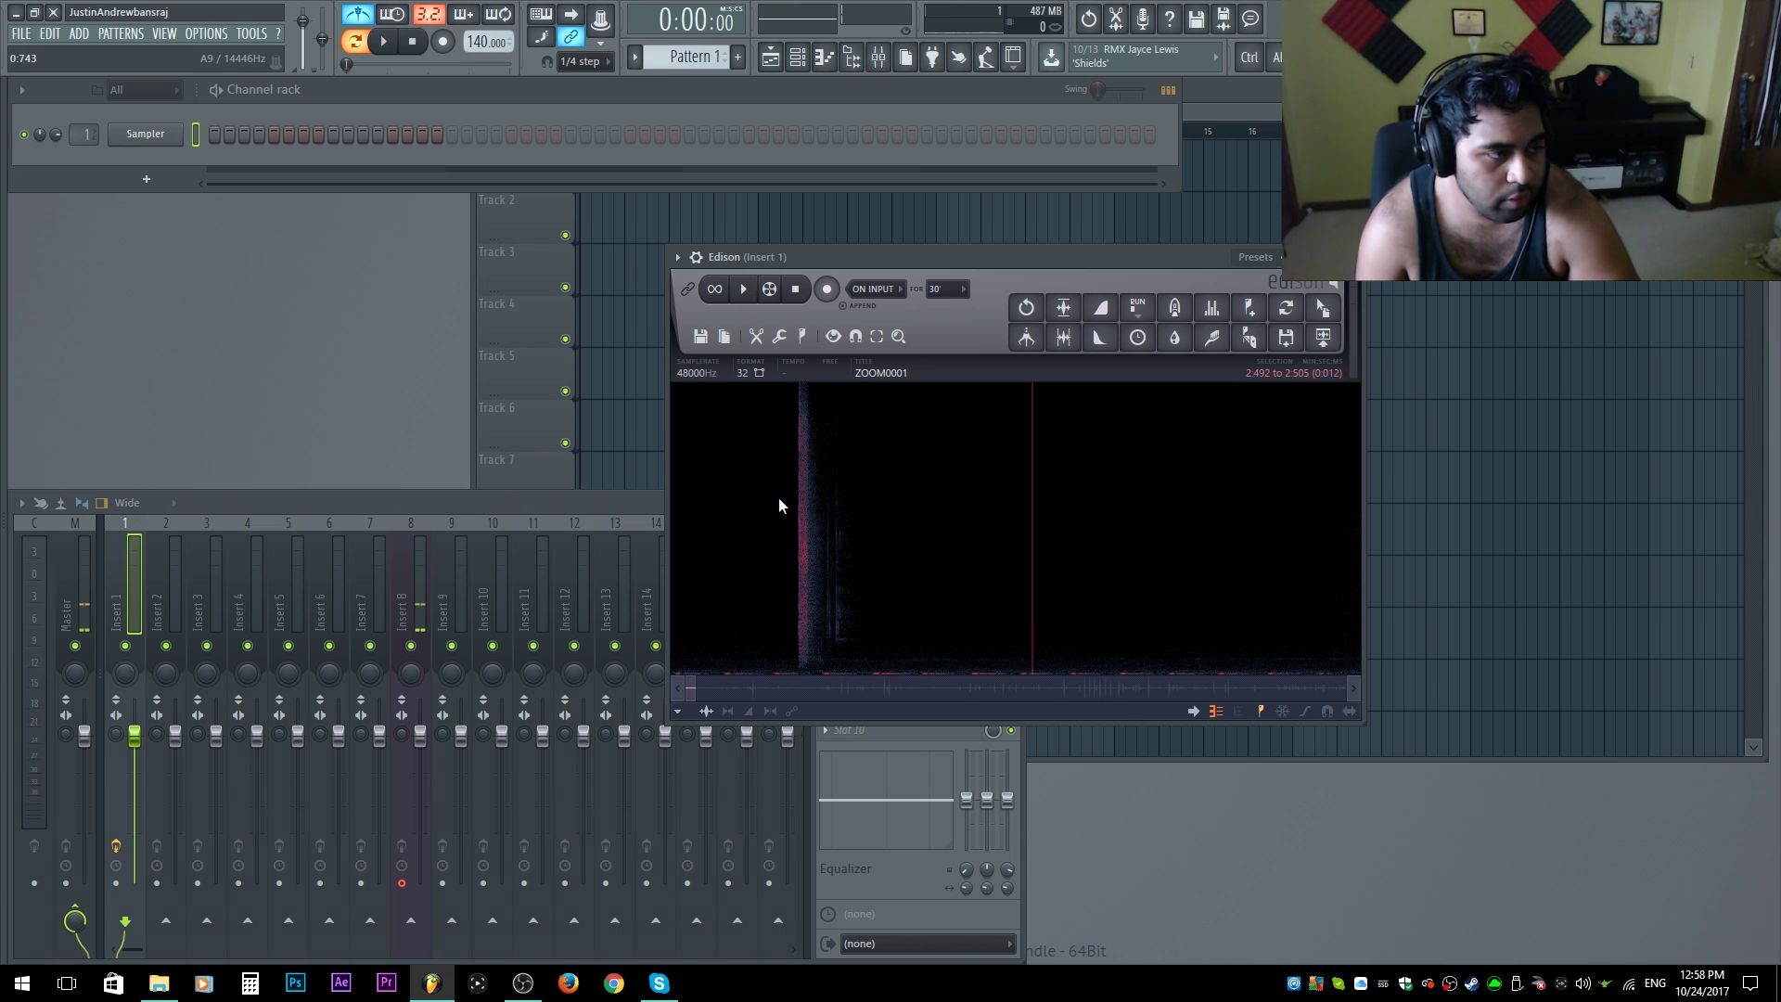
pyautogui.moveTo(798, 475); pyautogui.dragTo(670, 480)
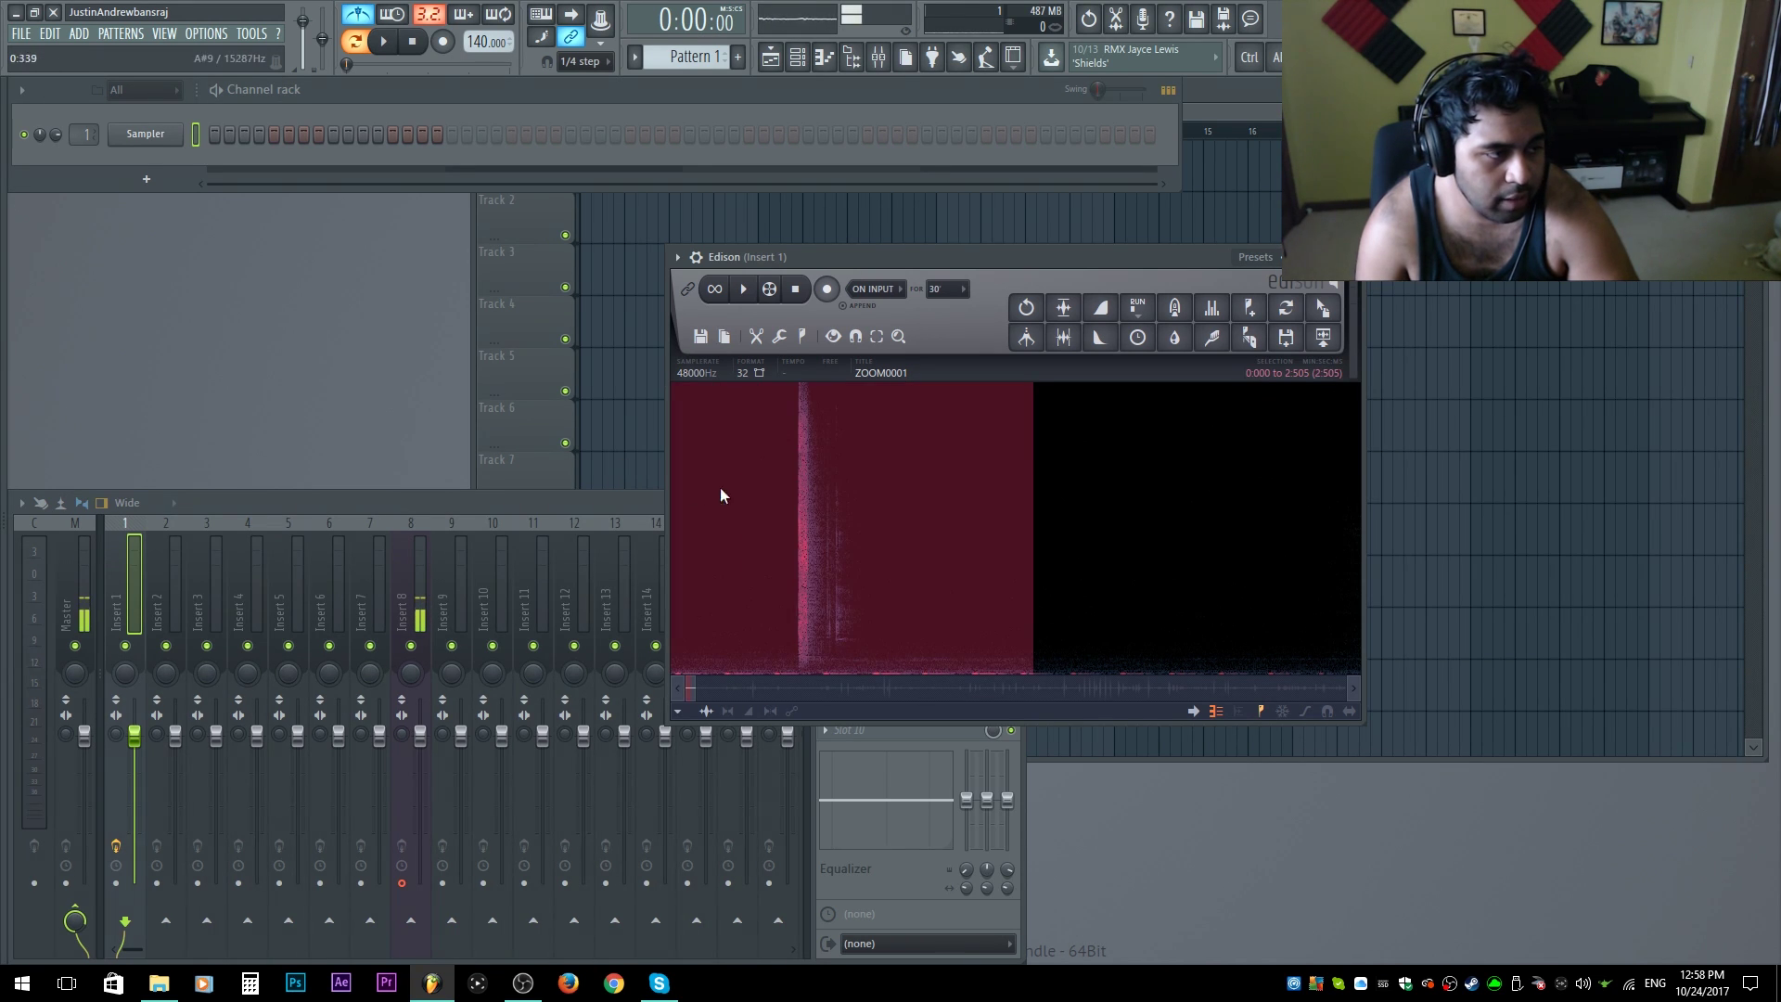
pyautogui.scroll(3, 765, 515)
pyautogui.scroll(-2, 768, 586)
pyautogui.moveTo(798, 603); pyautogui.dragTo(1261, 616)
pyautogui.scroll(4, 781, 596)
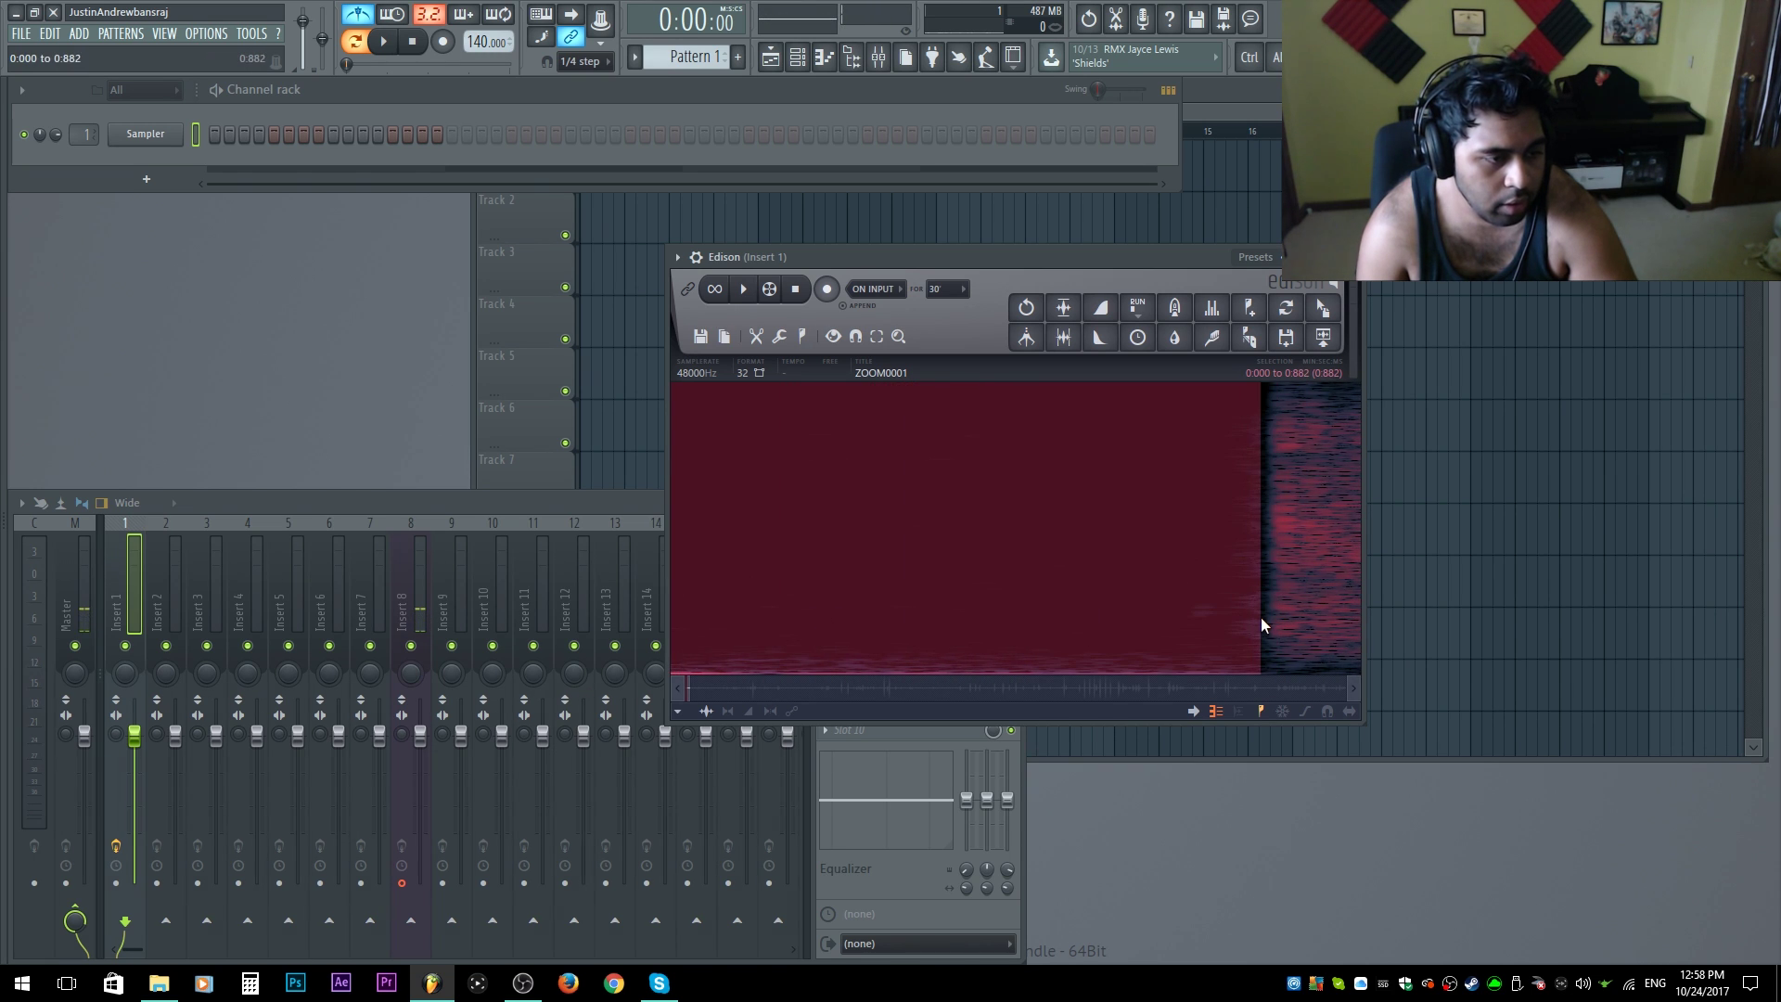
pyautogui.click(1216, 711)
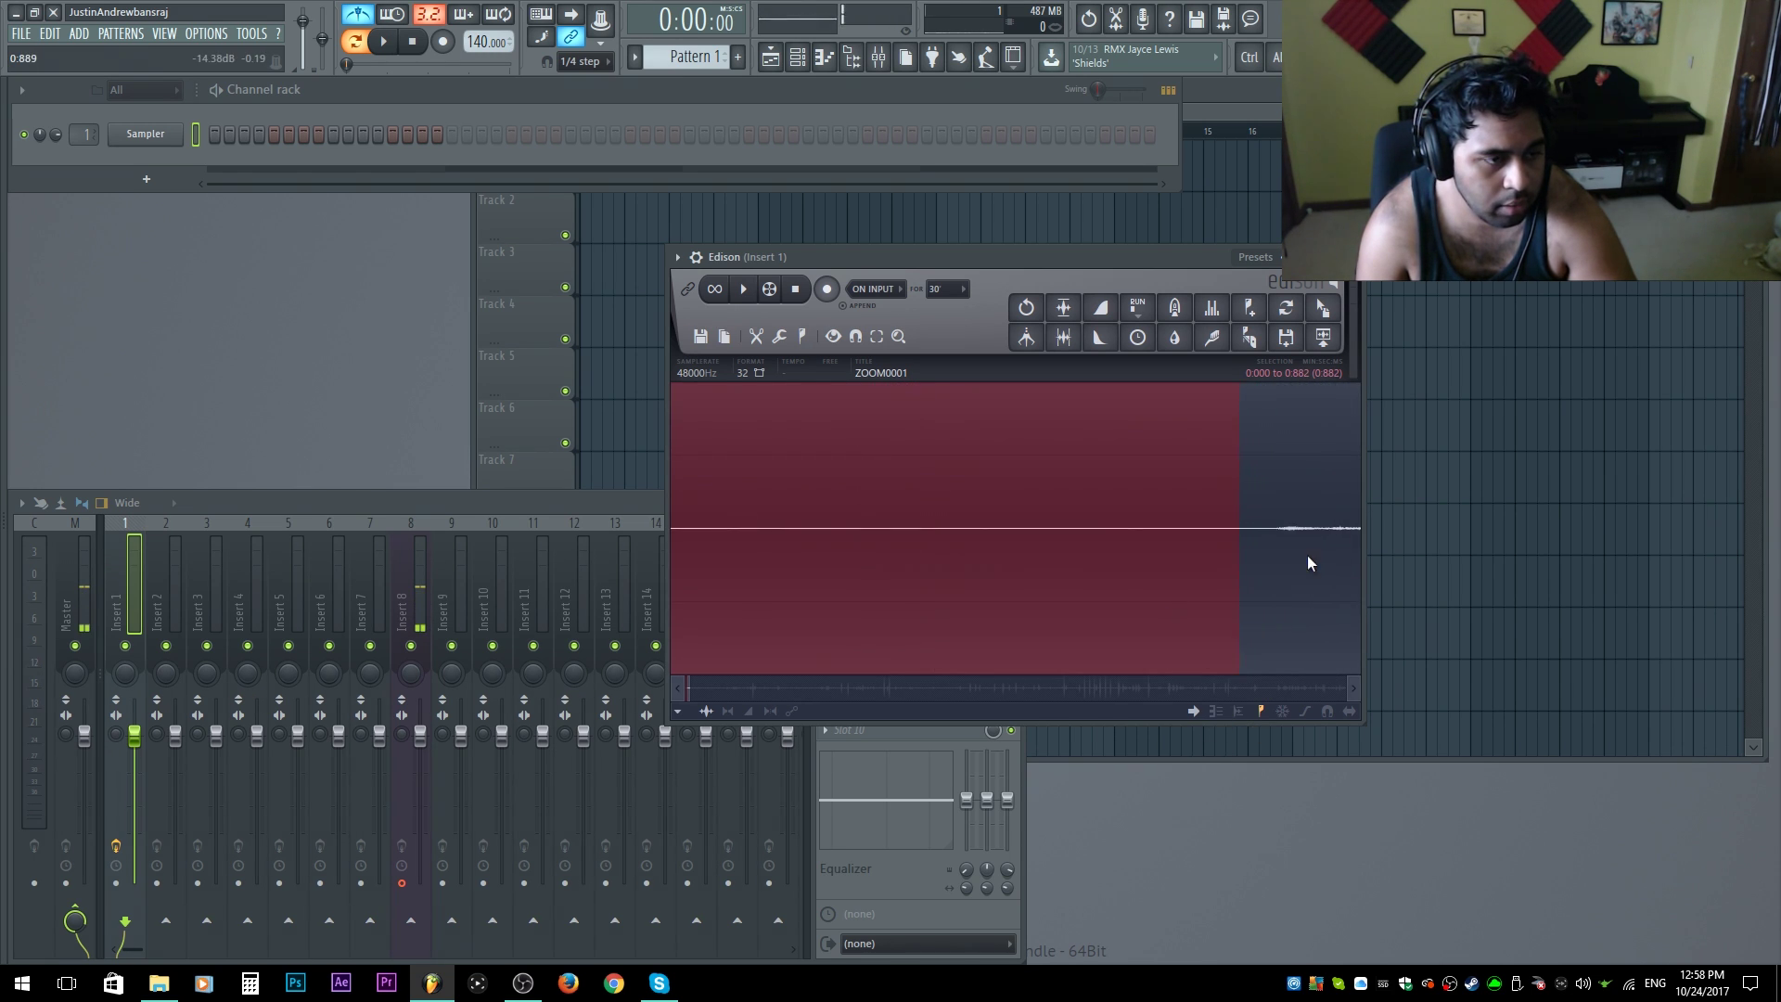
pyautogui.press('Delete')
# Step: Select the first hit, from 0 to about 0.85 s, and send it to the playlist as an audio clip
pyautogui.scroll(-8, 843, 583)
pyautogui.scroll(5, 683, 629)
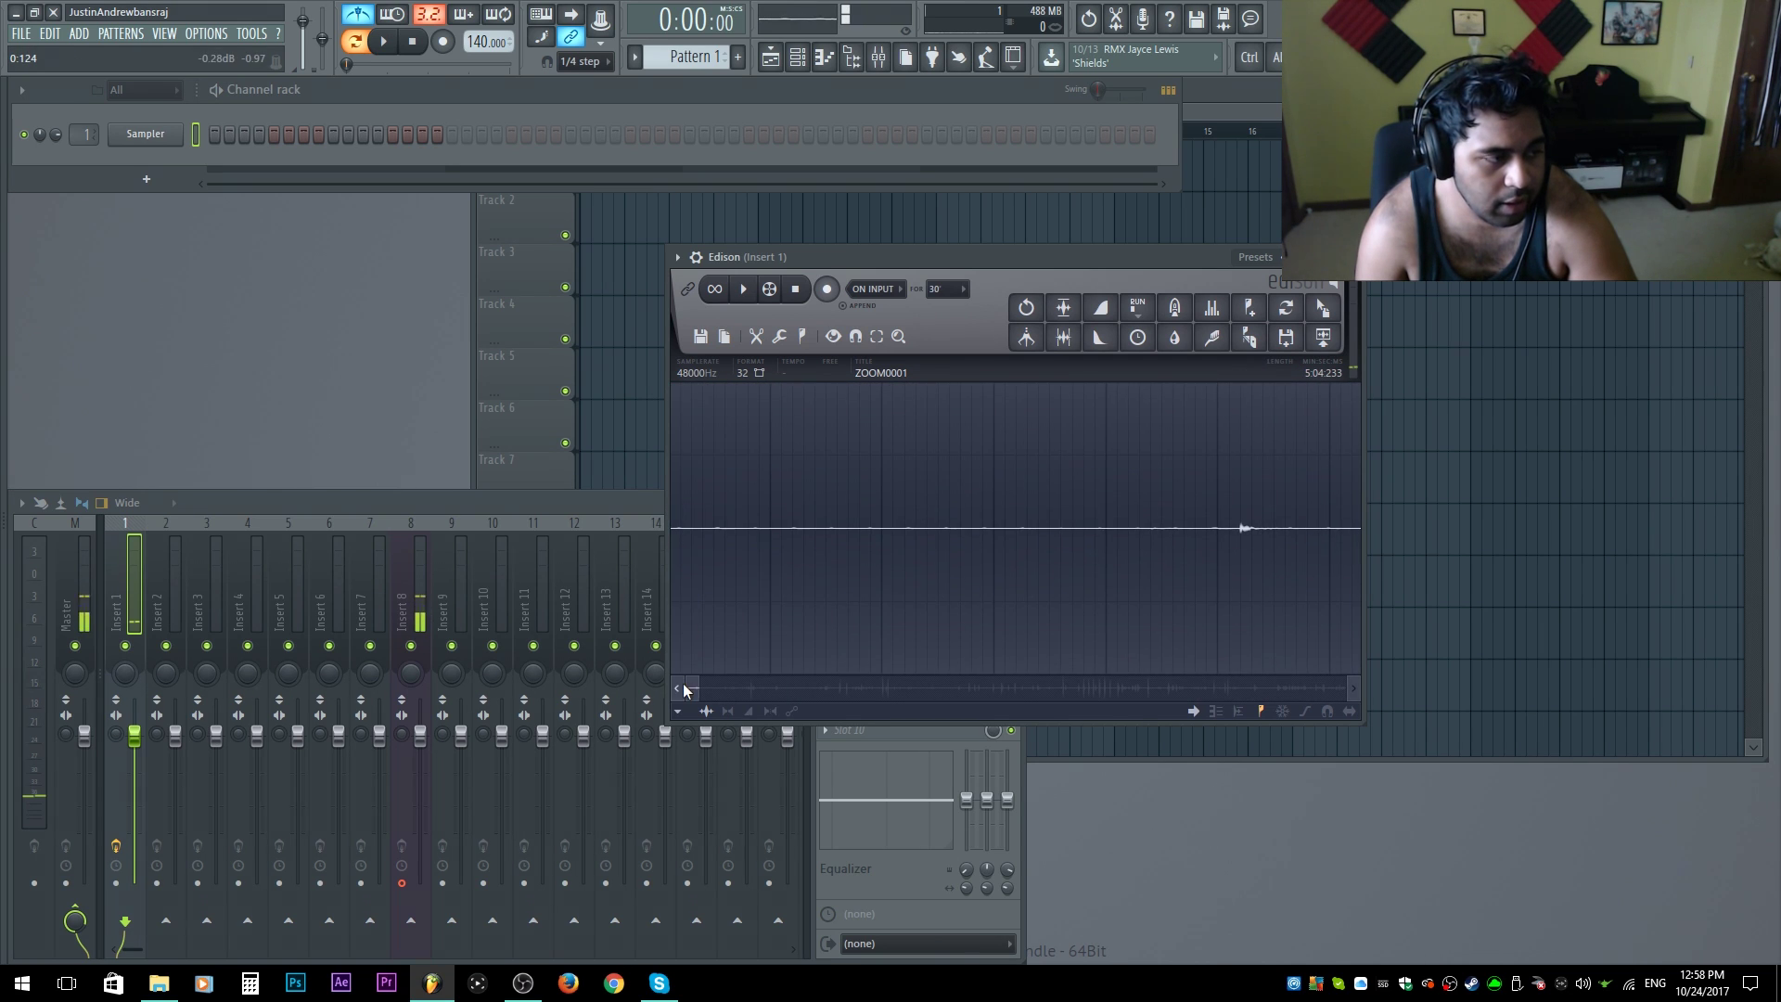
pyautogui.click(1216, 711)
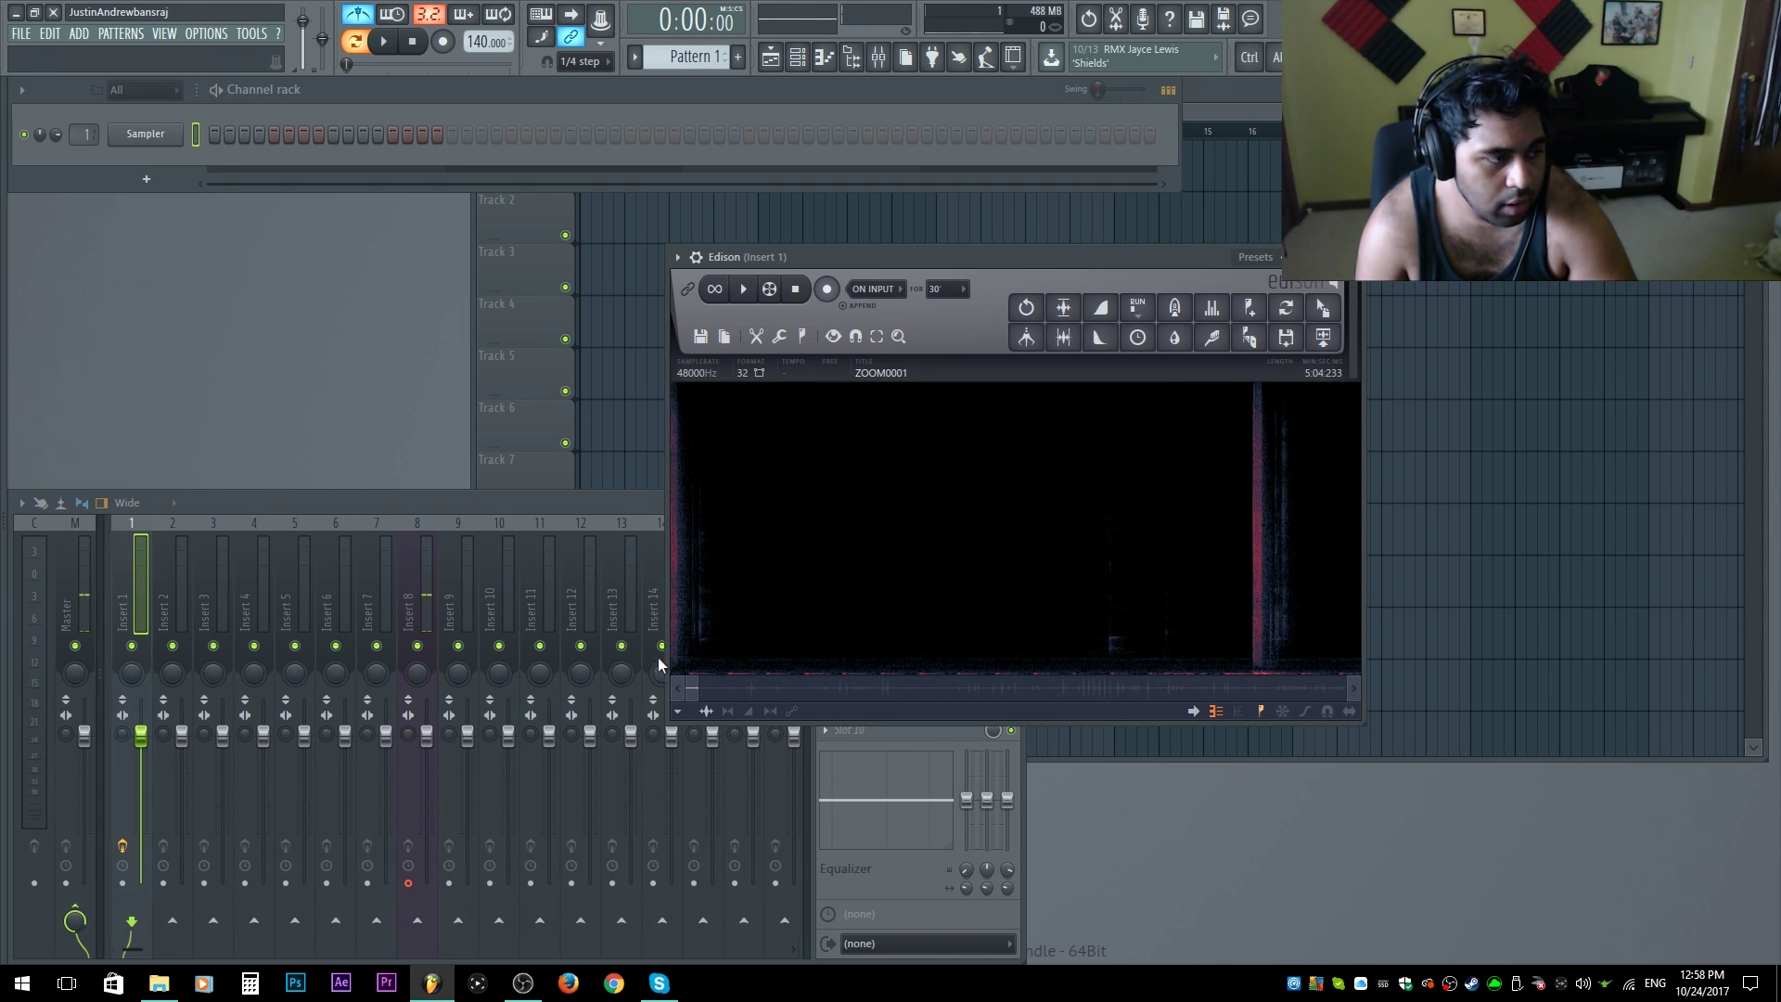
pyautogui.scroll(3, 693, 670)
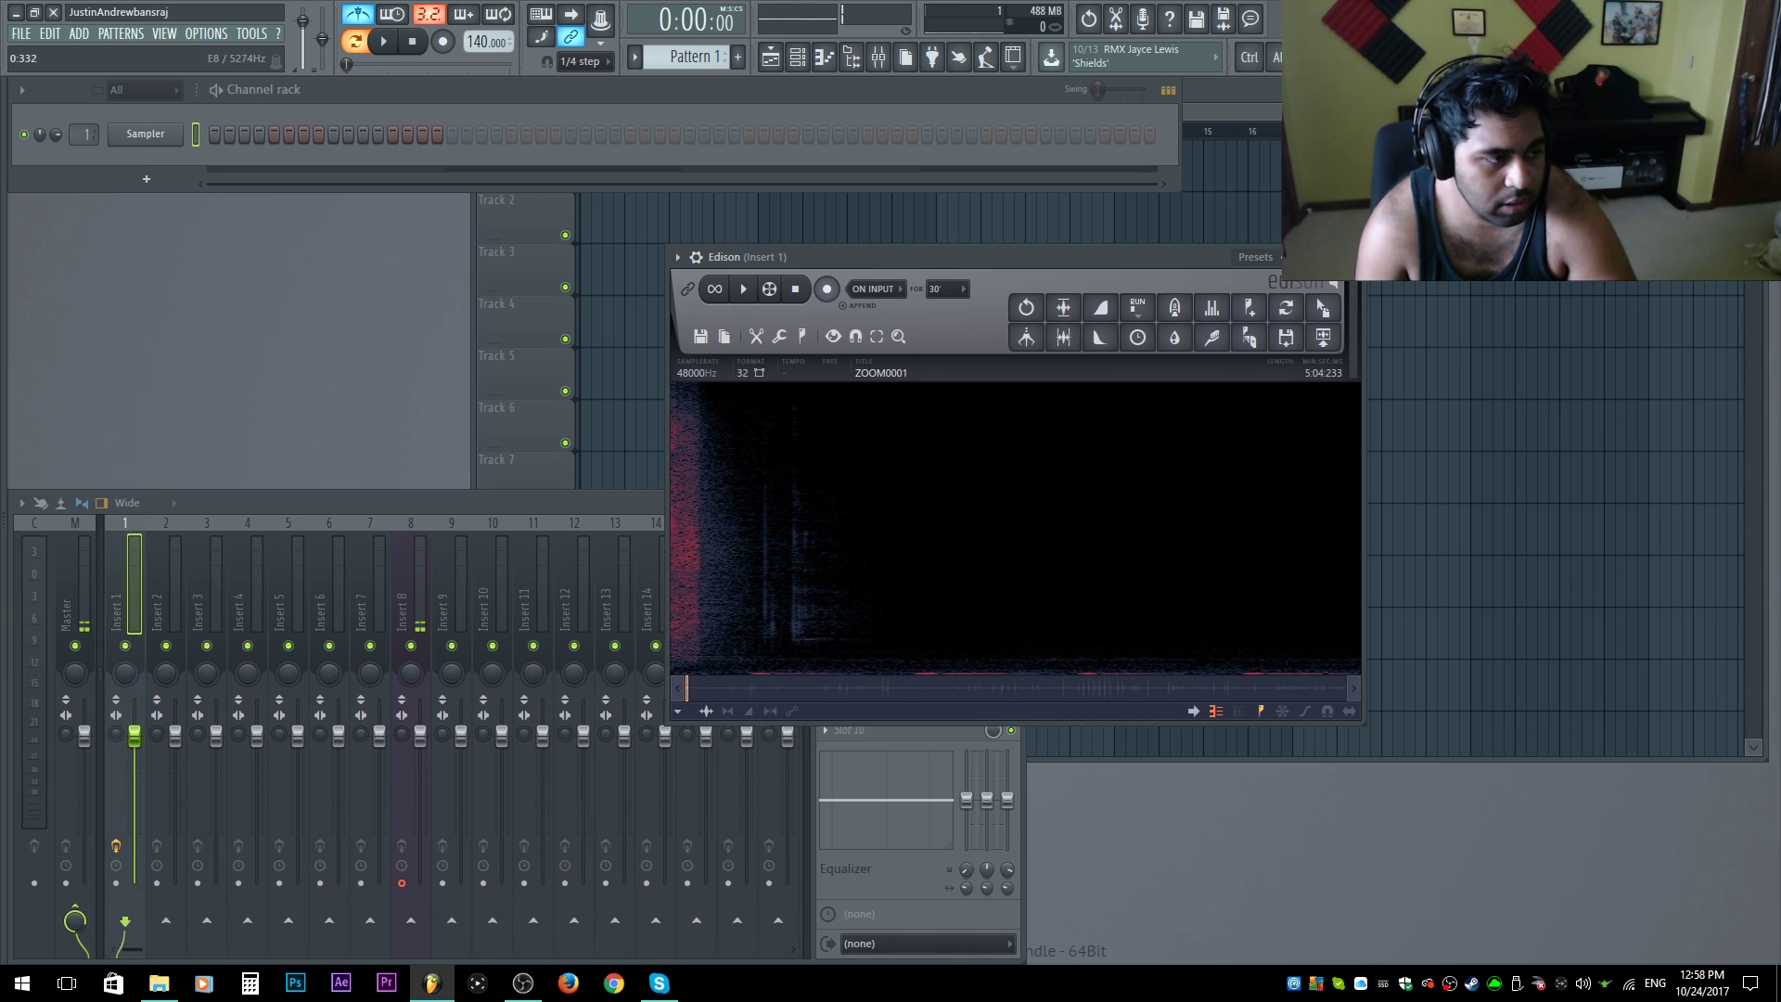
pyautogui.moveTo(940, 605); pyautogui.dragTo(672, 603)
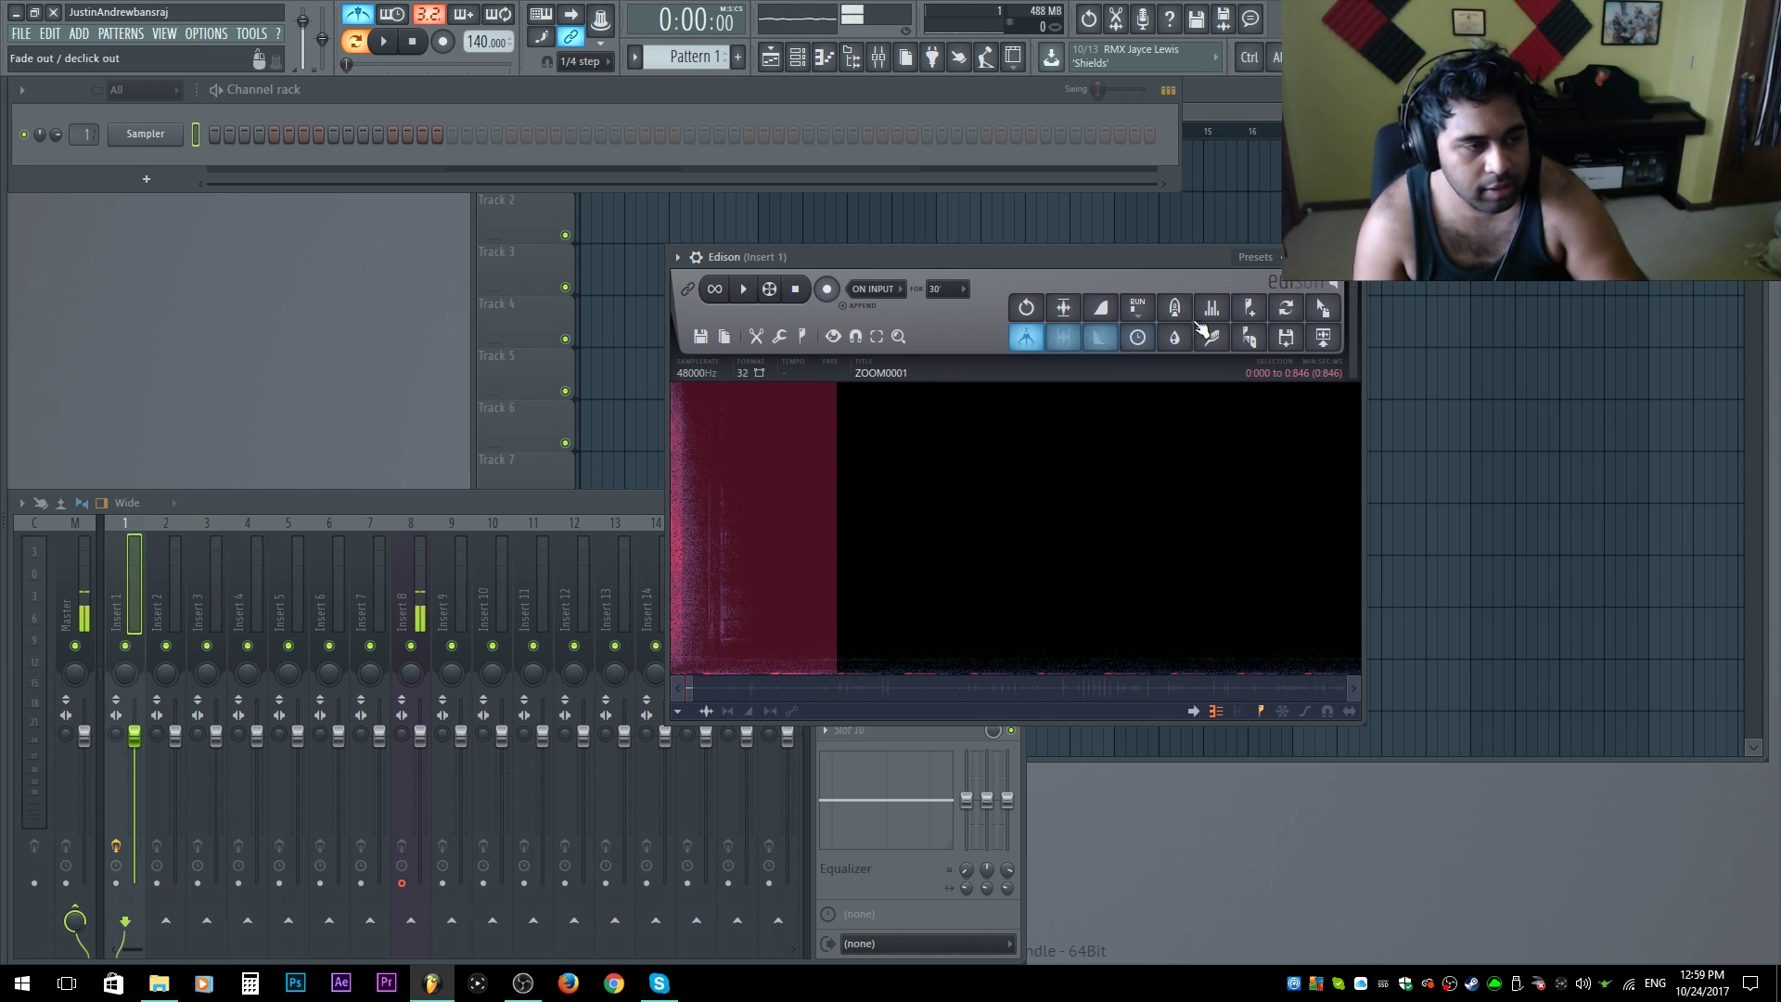
pyautogui.moveTo(1328, 312); pyautogui.dragTo(612, 221)
# Step: Move the ZOOM0001 clip to the start of Track 1 in the playlist
pyautogui.scroll(5, 609, 286)
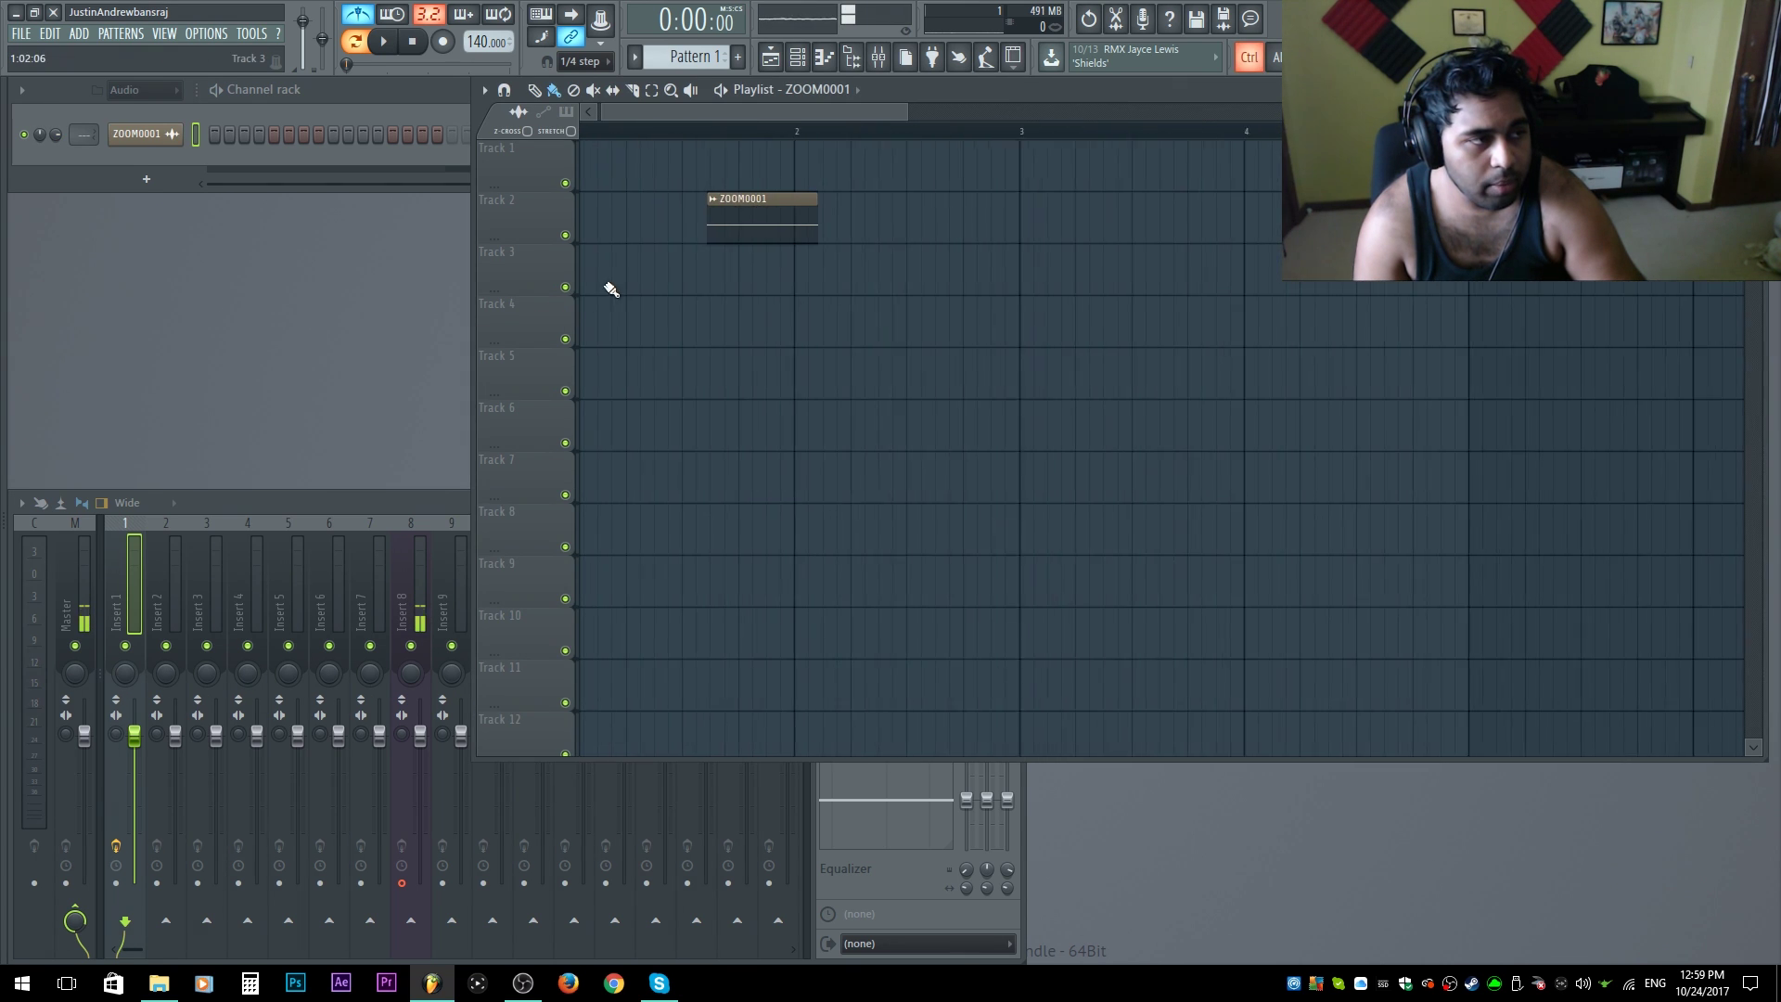
pyautogui.scroll(3, 705, 306)
pyautogui.moveTo(752, 390); pyautogui.dragTo(607, 245)
# Step: Activate steps 1 and 5 of the ZOOM0001 channel and delete its audio clip from Track 1
pyautogui.click(215, 135)
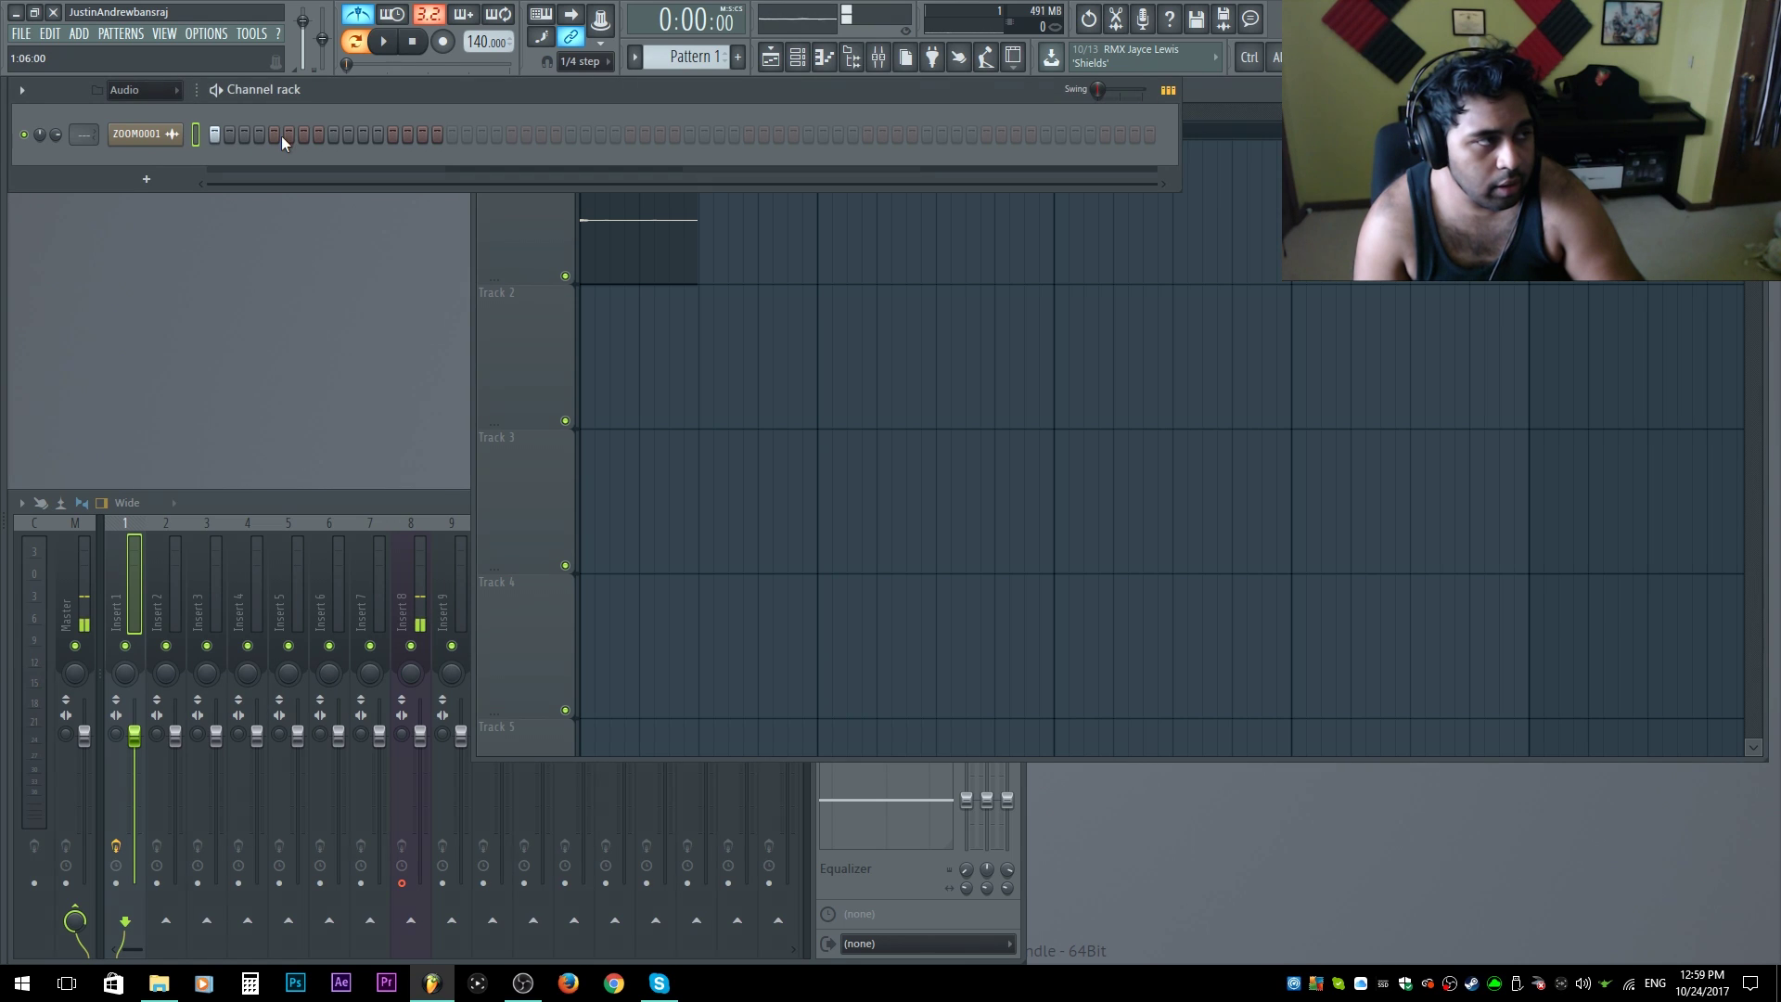
pyautogui.click(278, 133)
pyautogui.rightClick(289, 133)
pyautogui.rightClick(912, 300)
pyautogui.rightClick(642, 192)
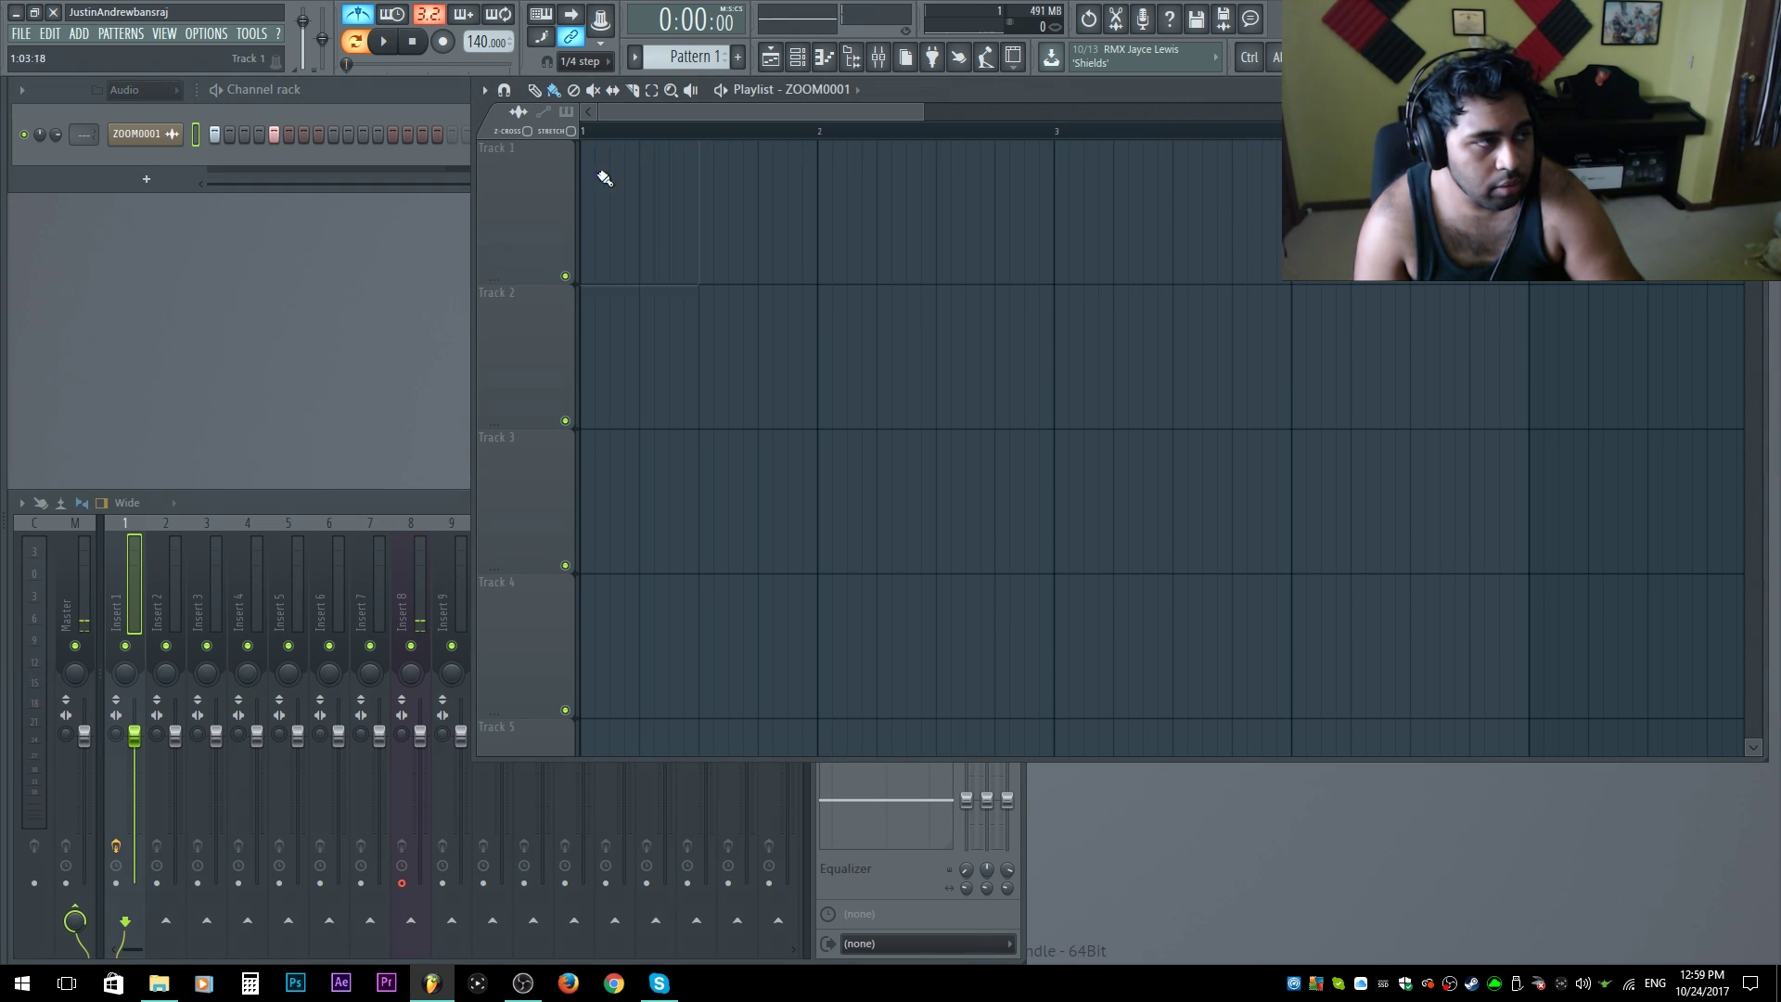
# Step: Add hits on steps 9, 11 and 15 of the ZOOM0001 channel while playing the pattern to check it
pyautogui.click(352, 104)
pyautogui.press('space')
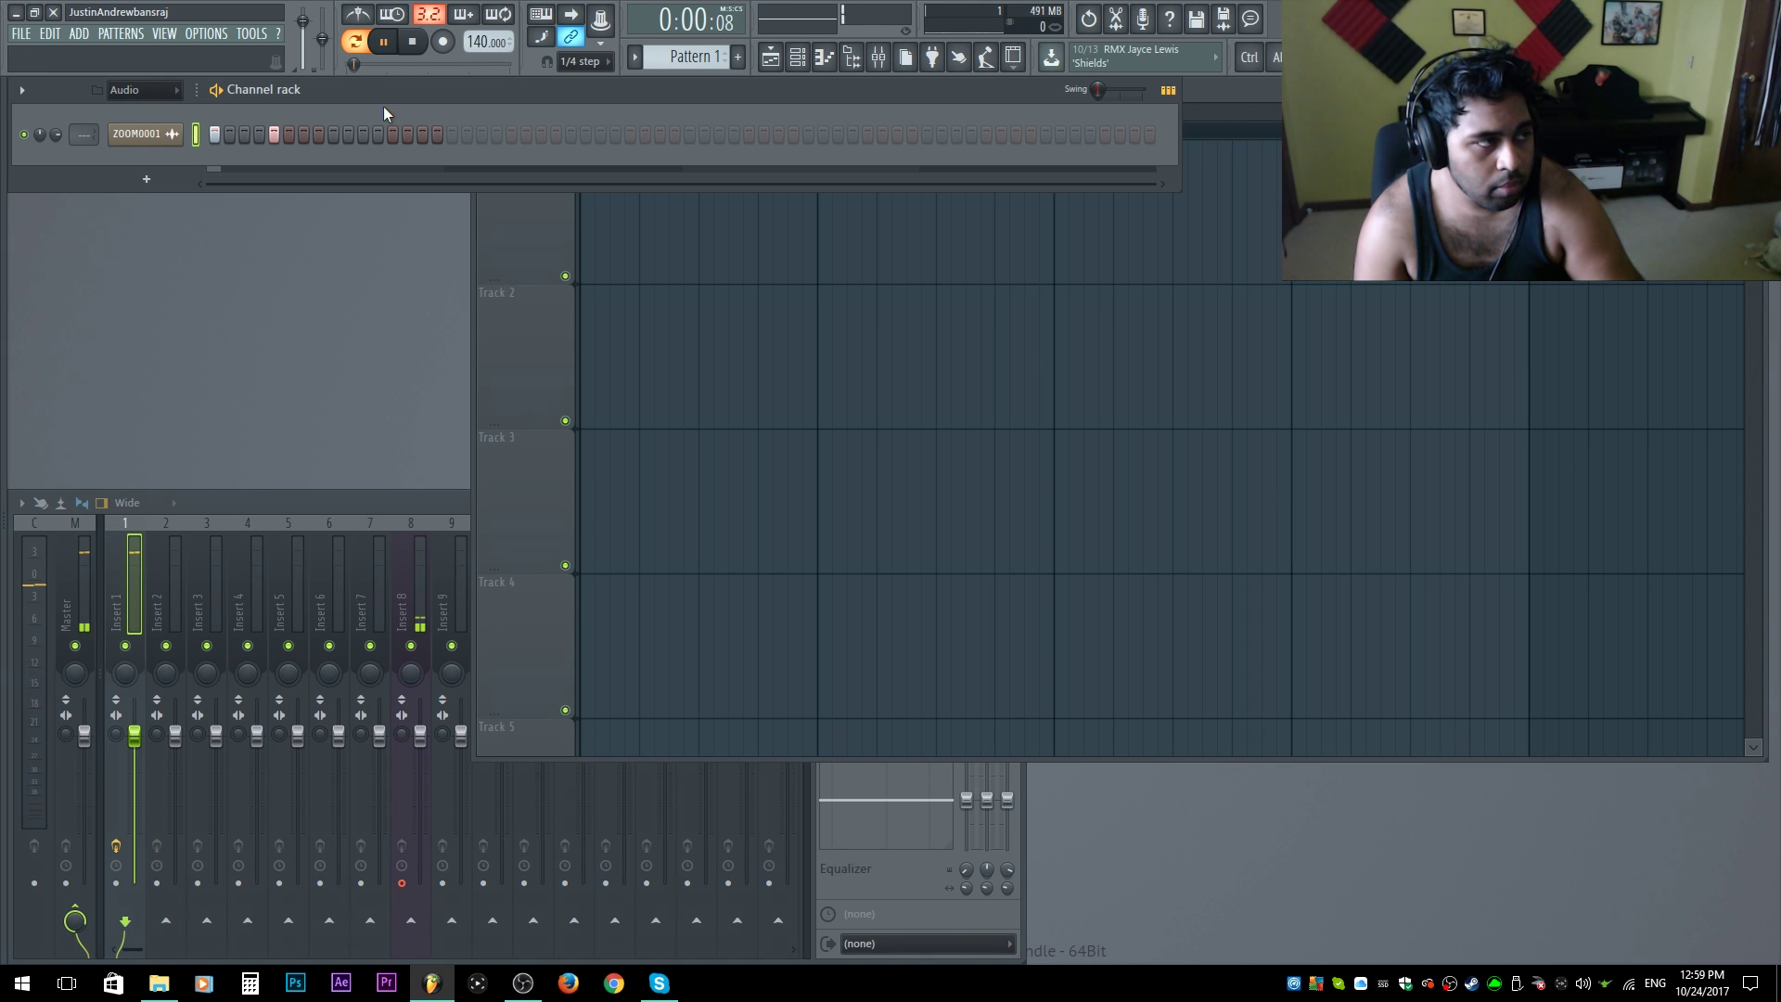
pyautogui.press('space')
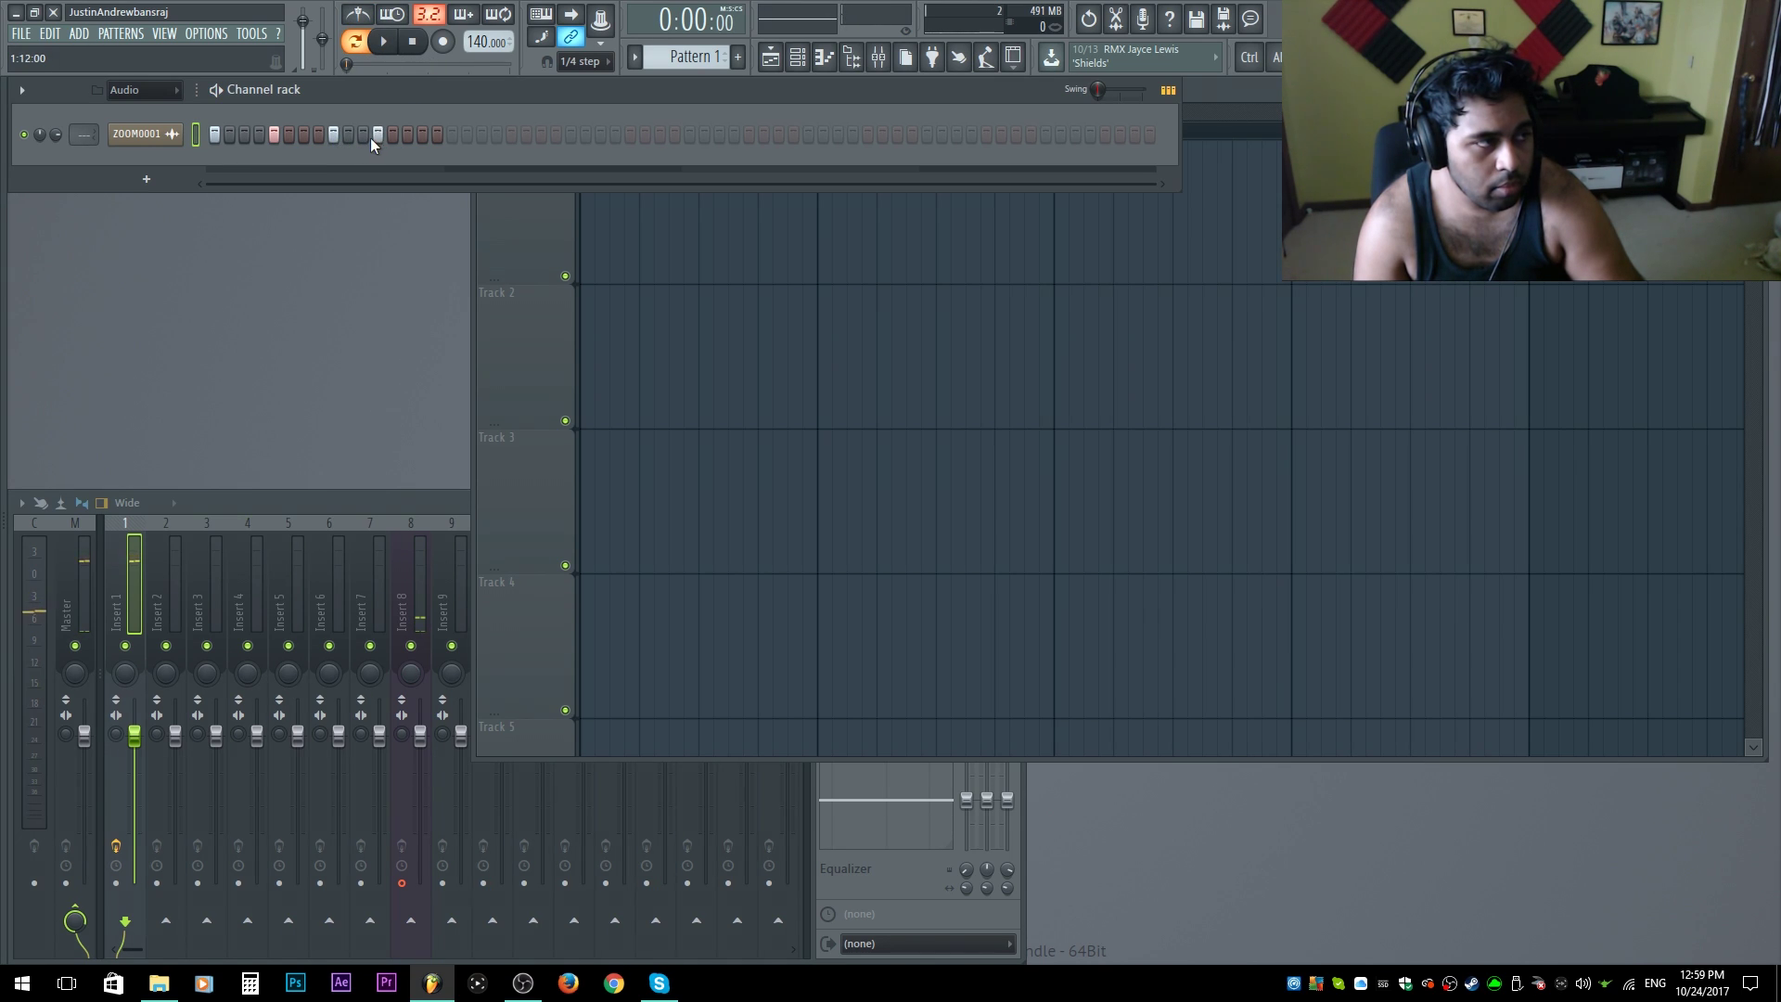
pyautogui.press('space')
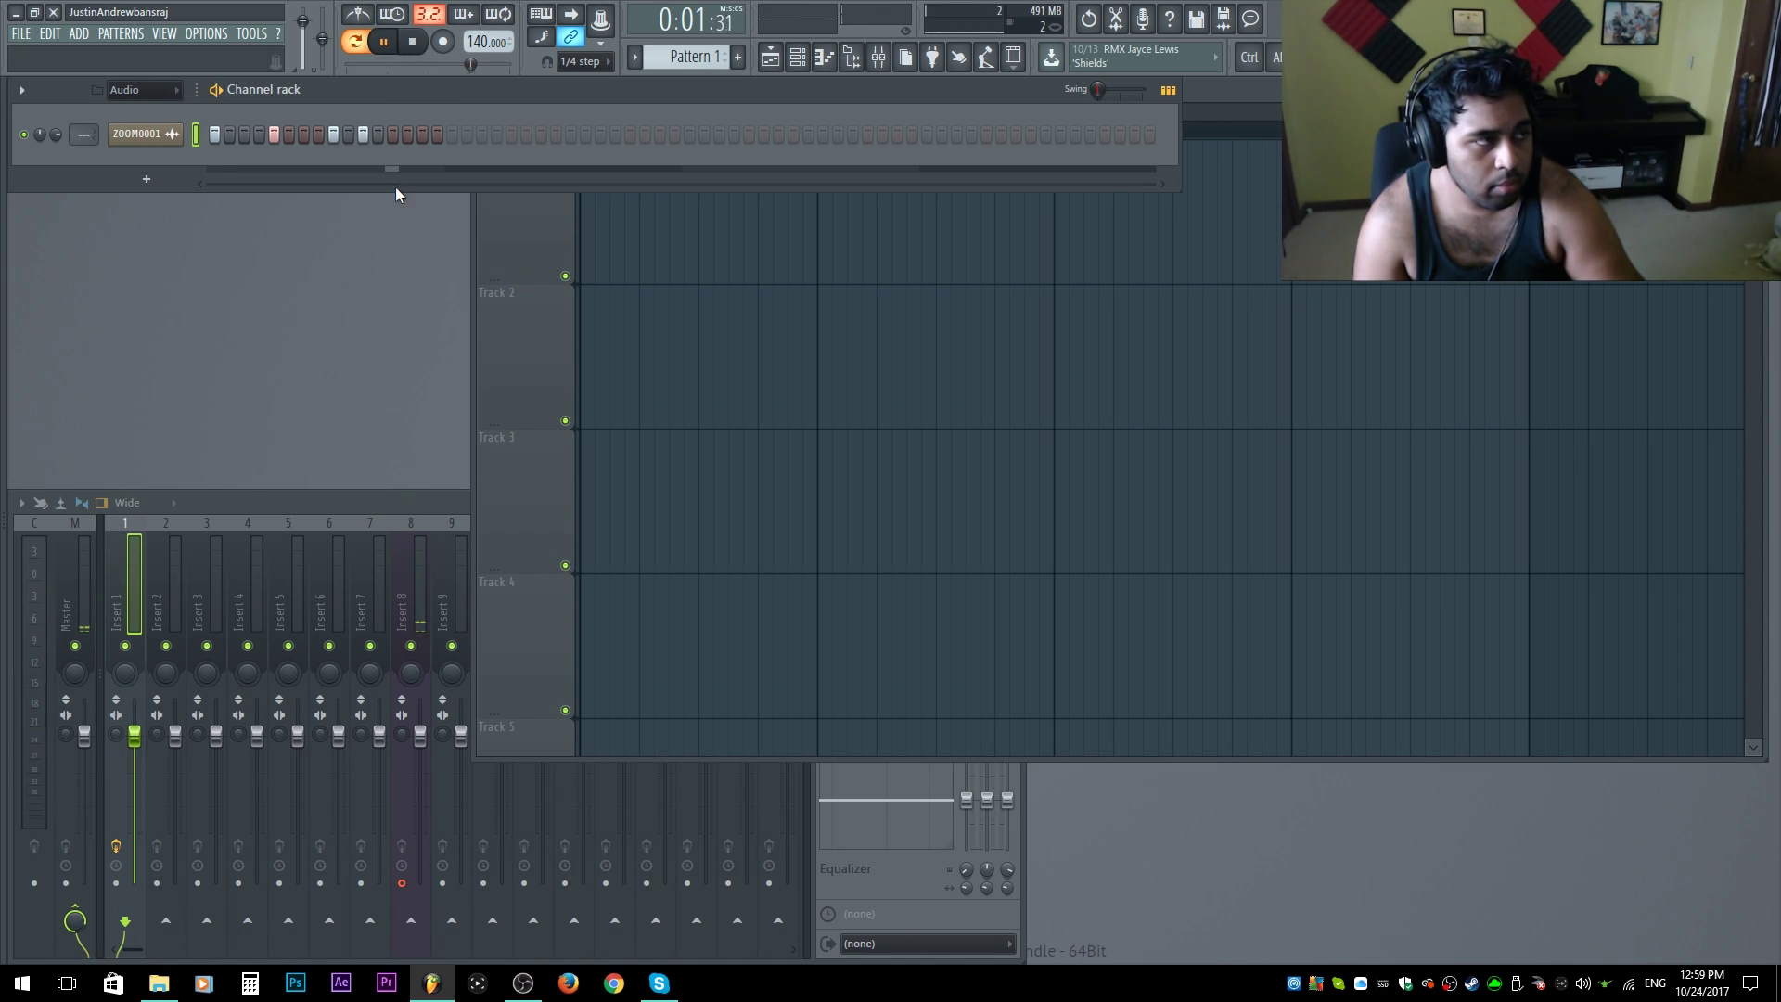
pyautogui.click(421, 137)
pyautogui.press('space')
# Step: Open the ZOOM0001 channel settings and enable Normalize for the sample
pyautogui.click(136, 134)
pyautogui.moveTo(390, 333); pyautogui.dragTo(974, 334)
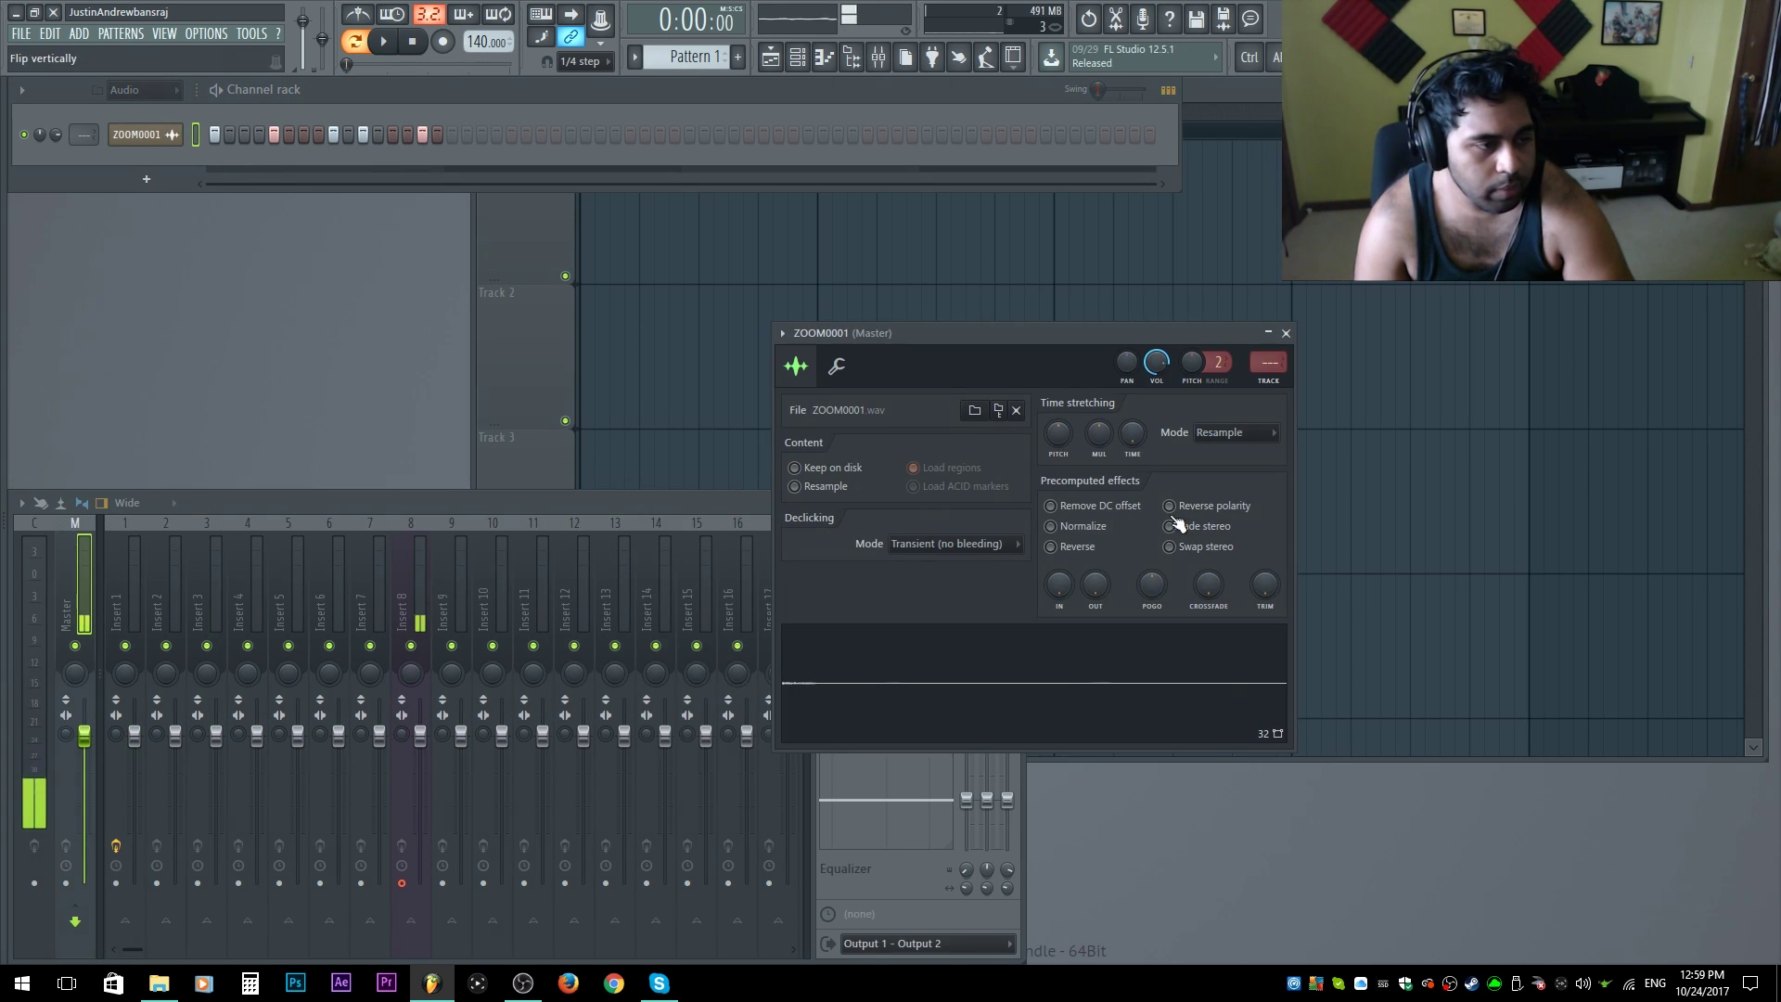
pyautogui.click(1076, 527)
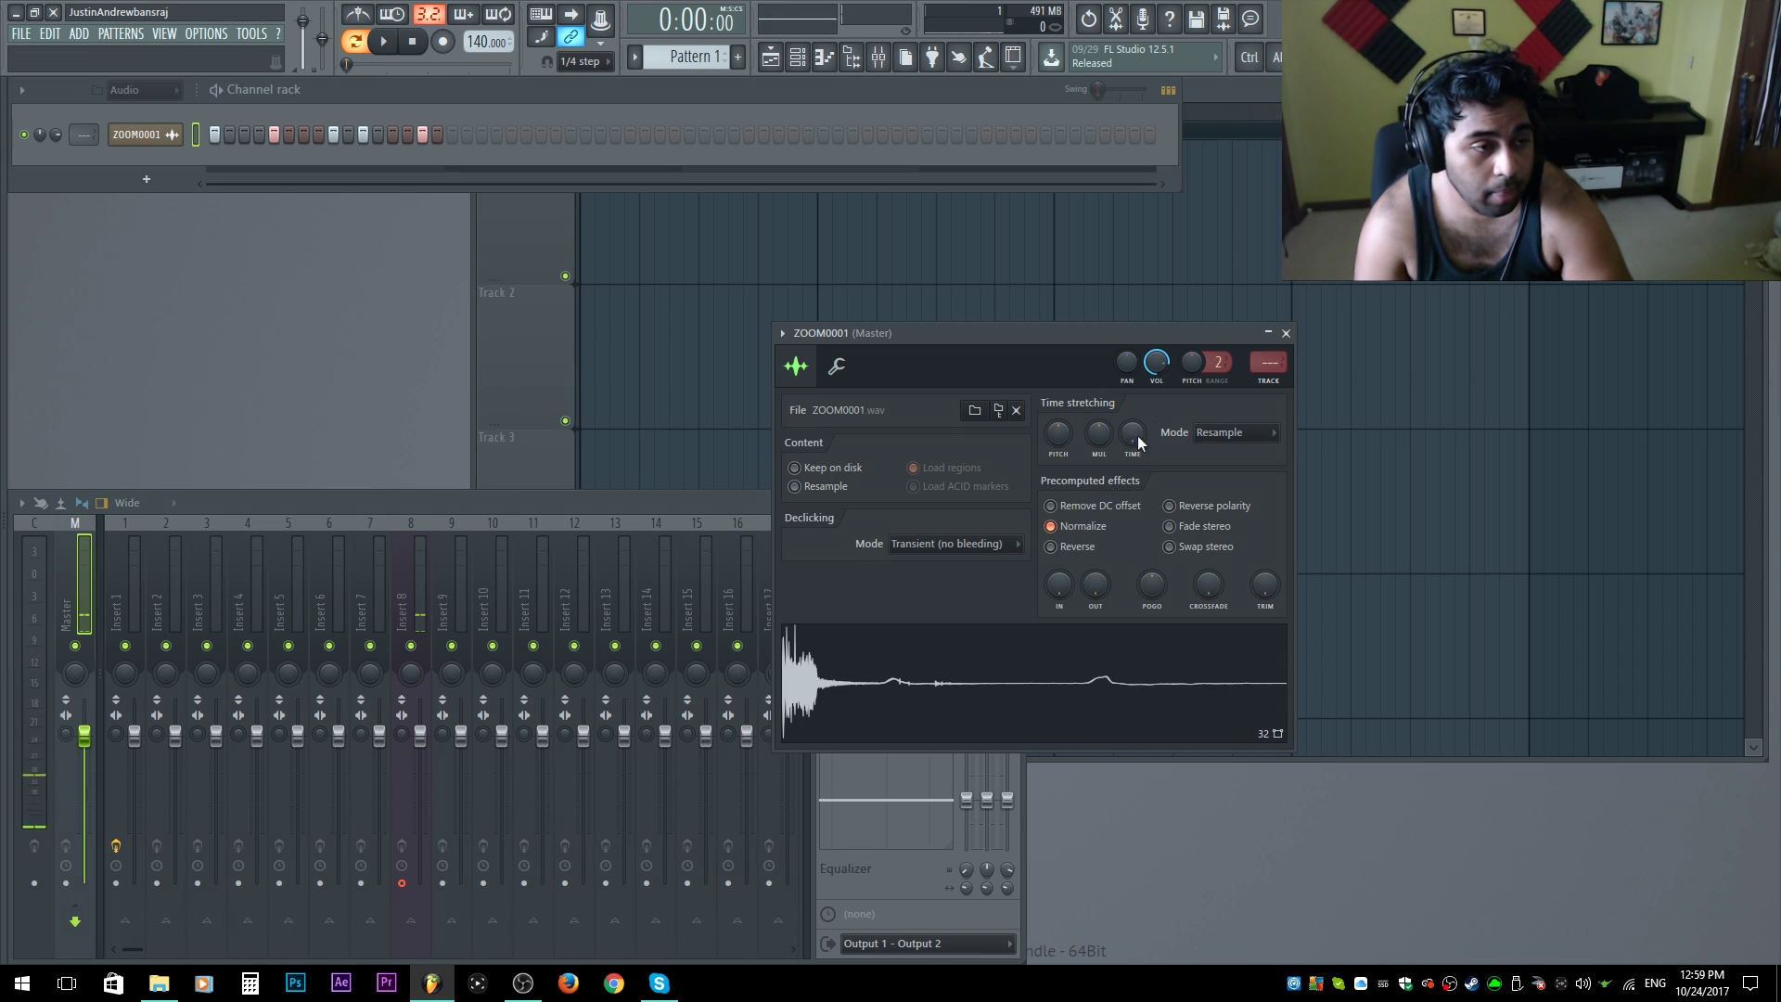
# Step: Audition the normalized sample on its own and play the pattern with it
pyautogui.click(1065, 676)
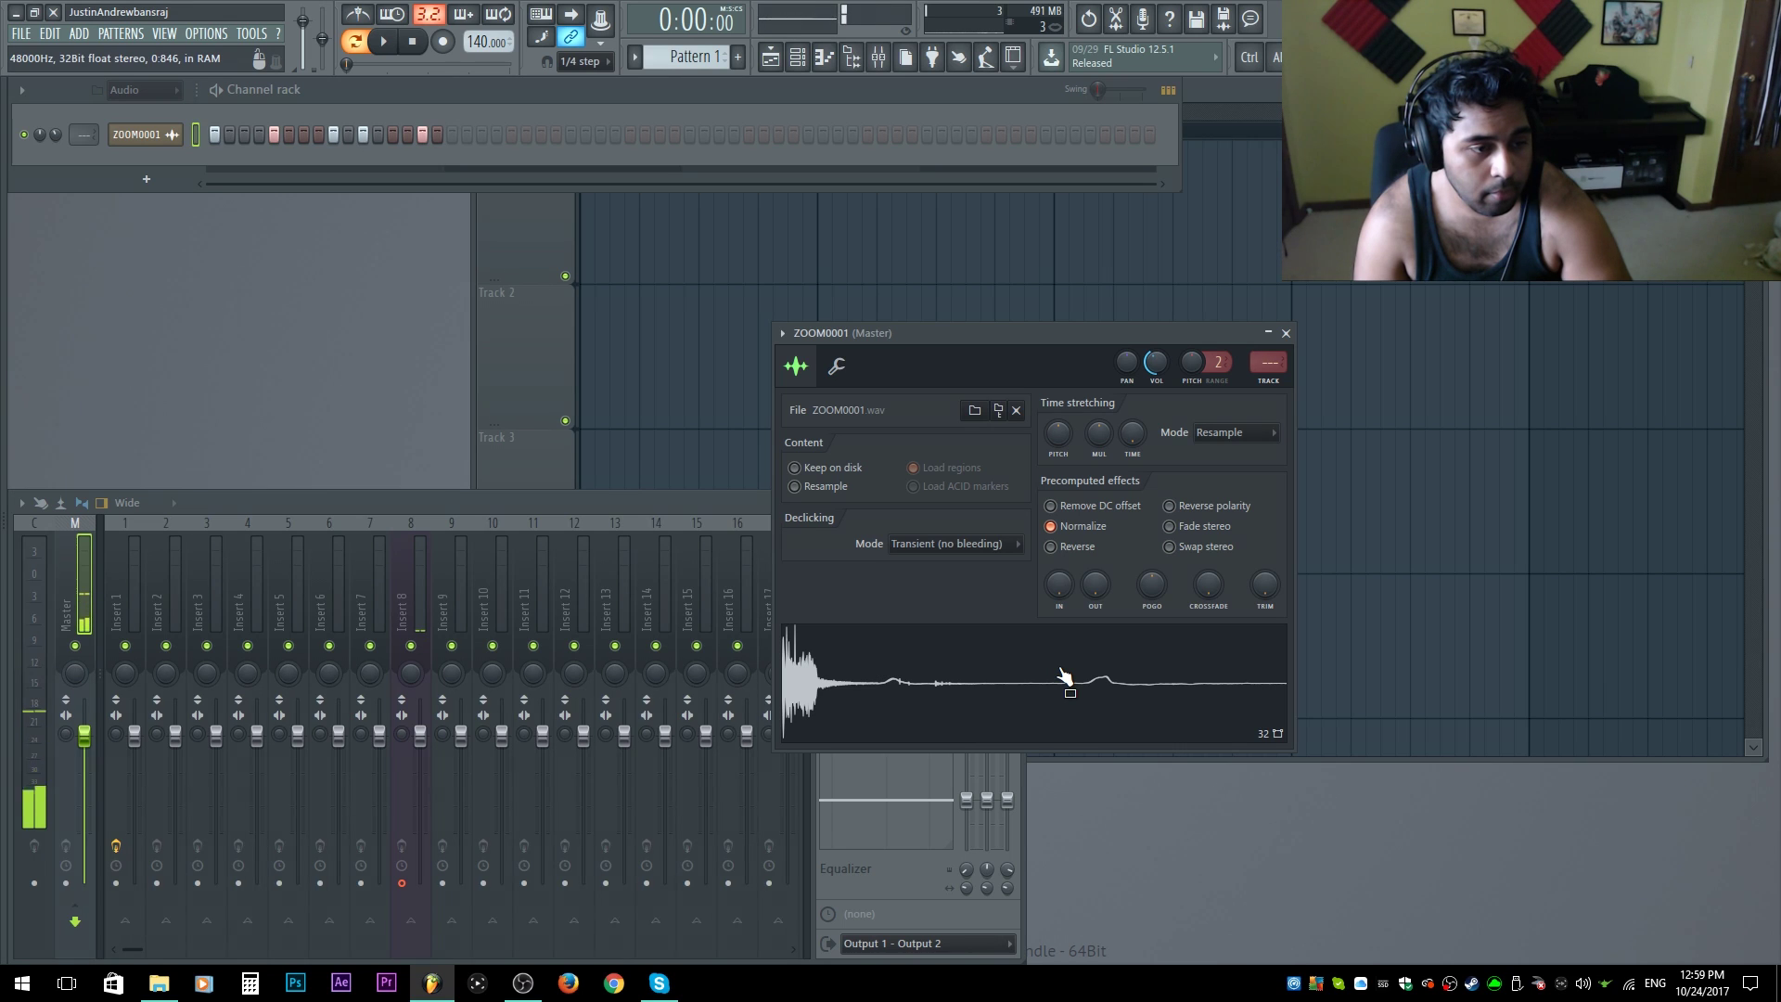
pyautogui.click(1190, 646)
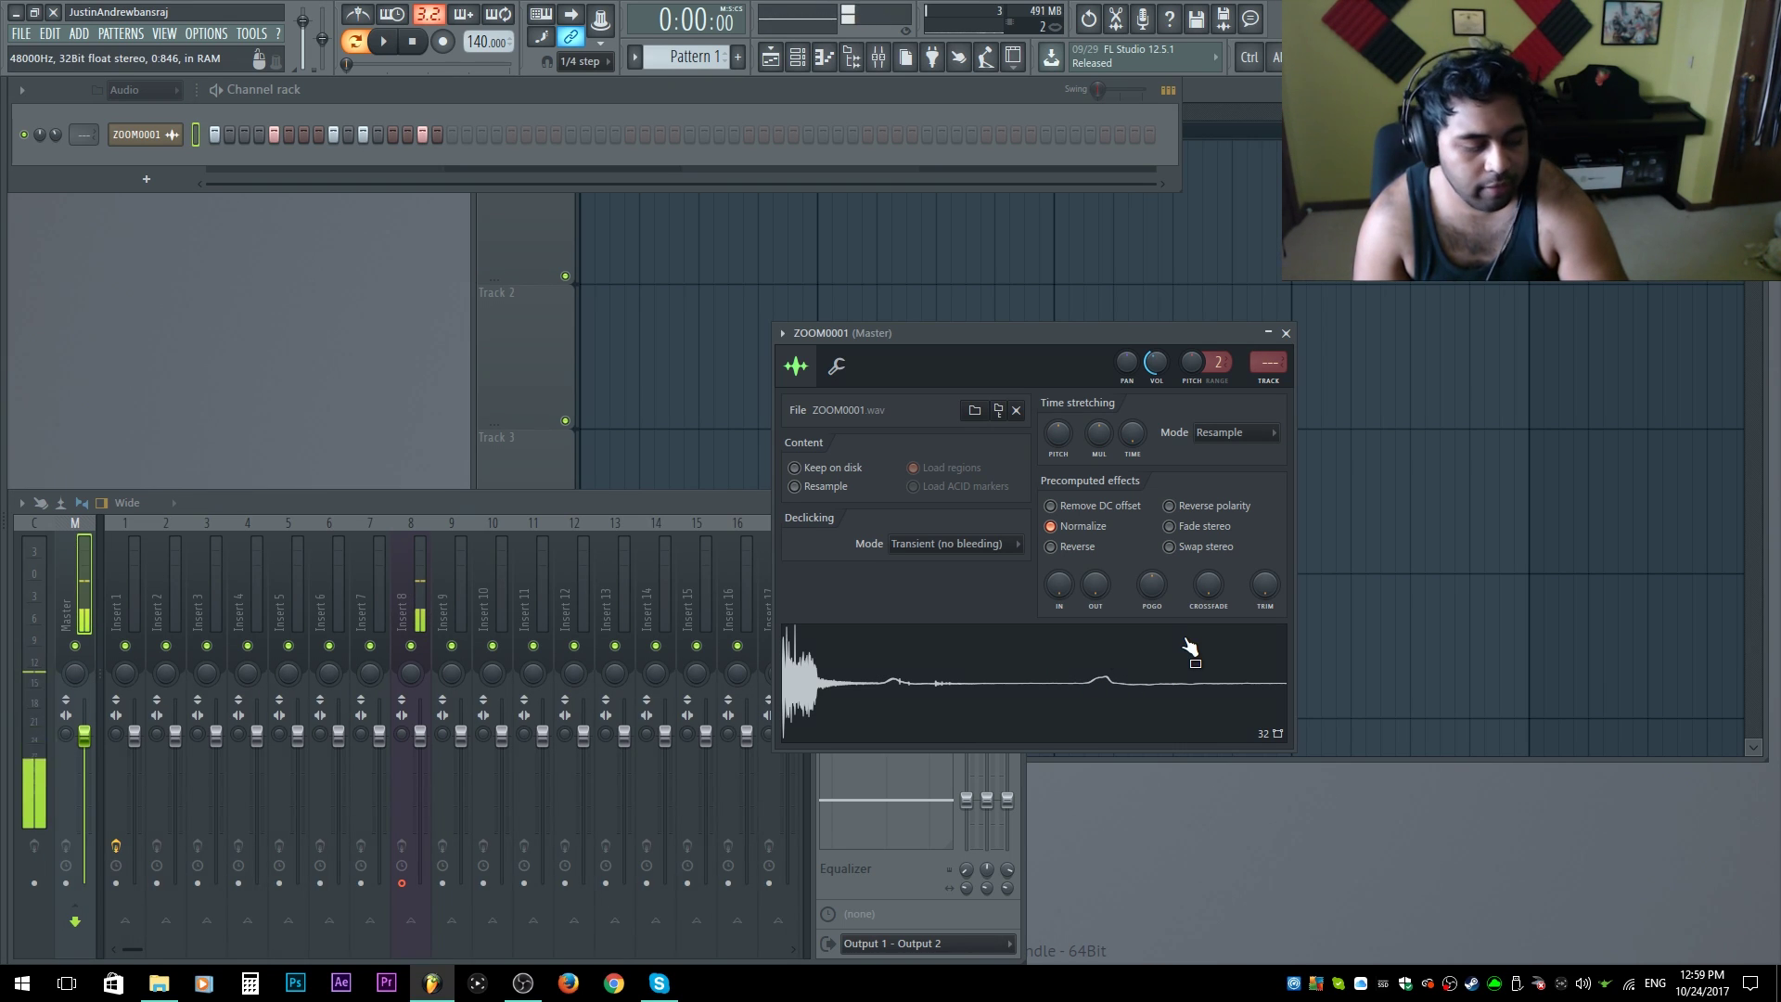
pyautogui.click(389, 44)
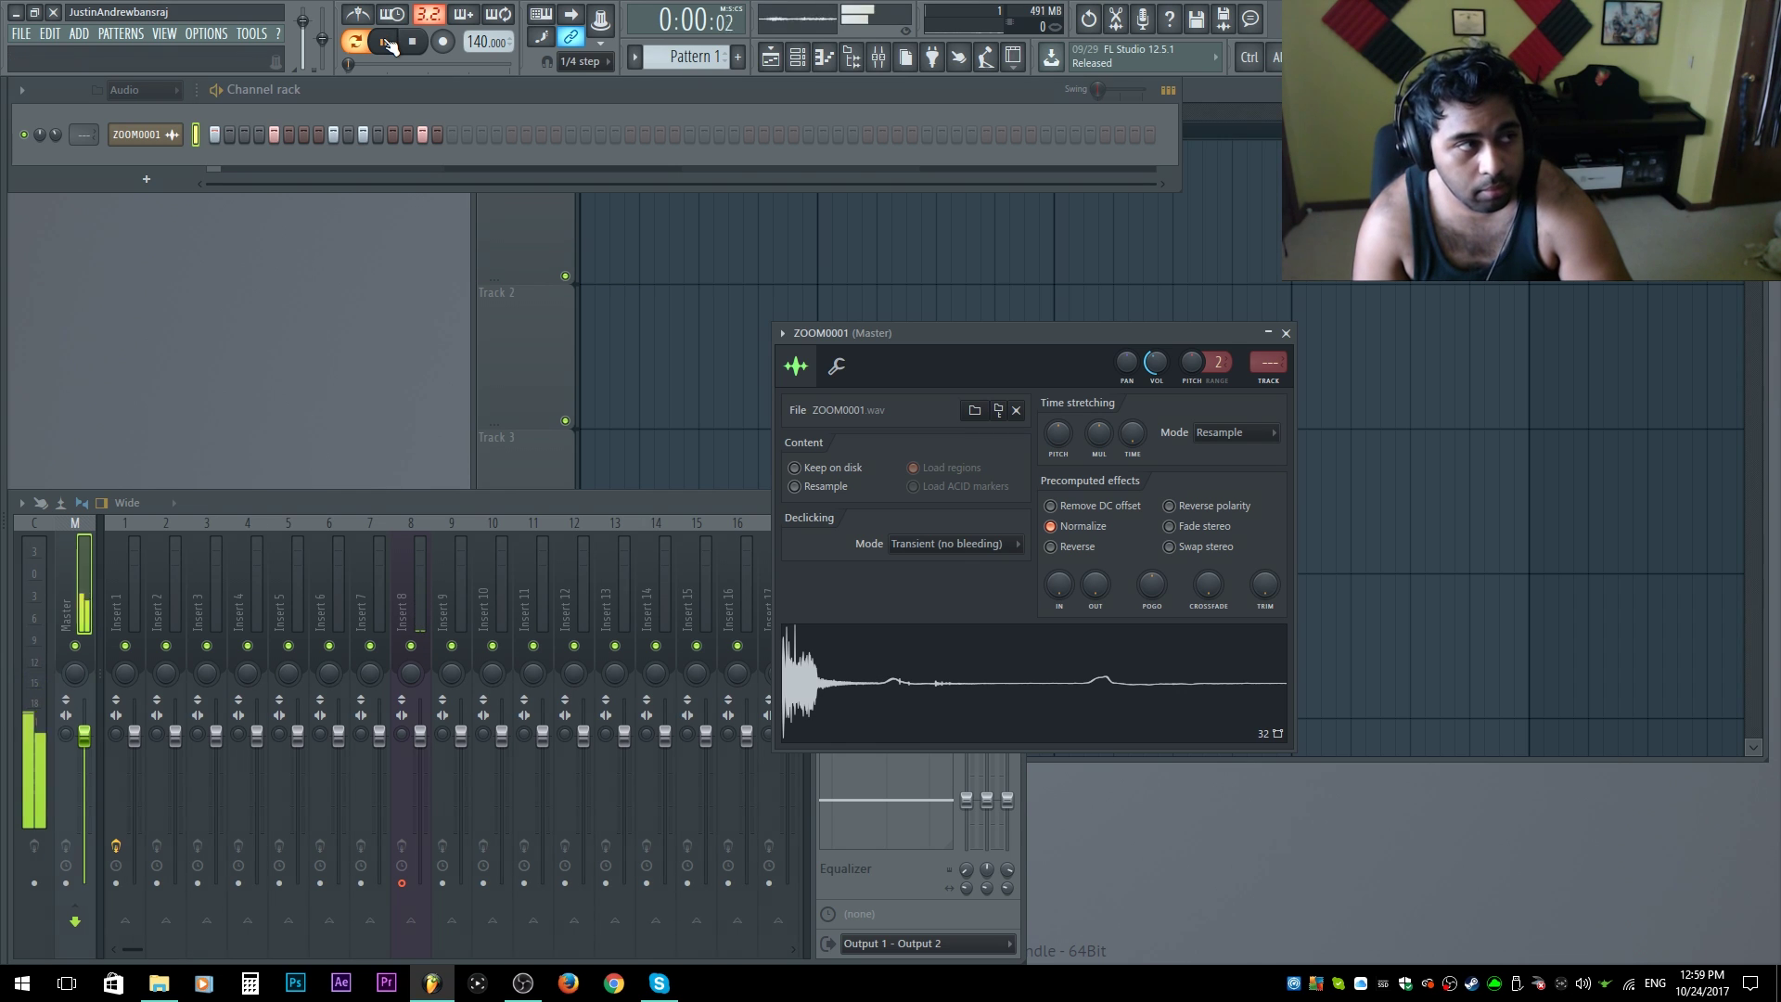
pyautogui.press('space')
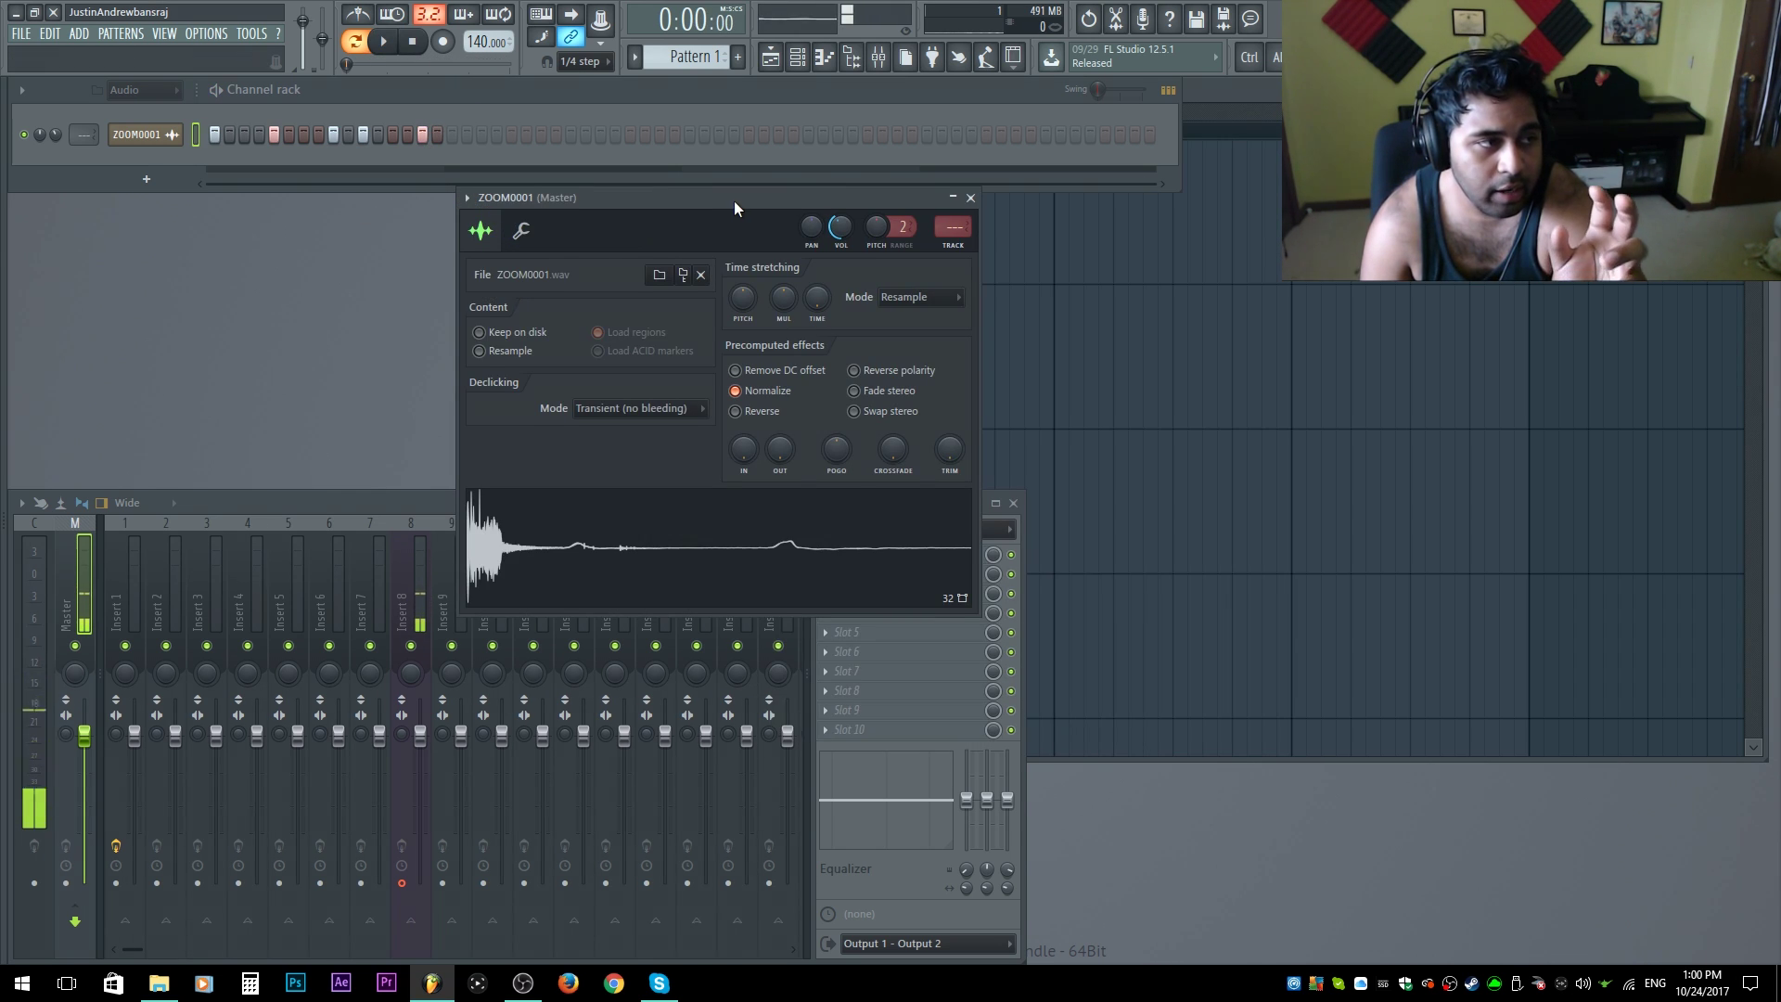
# Step: Set the ZOOM0001 time-stretching mode to e2 speech, raise the stretch multiplier and audition the sample
pyautogui.moveTo(733, 201); pyautogui.dragTo(736, 221)
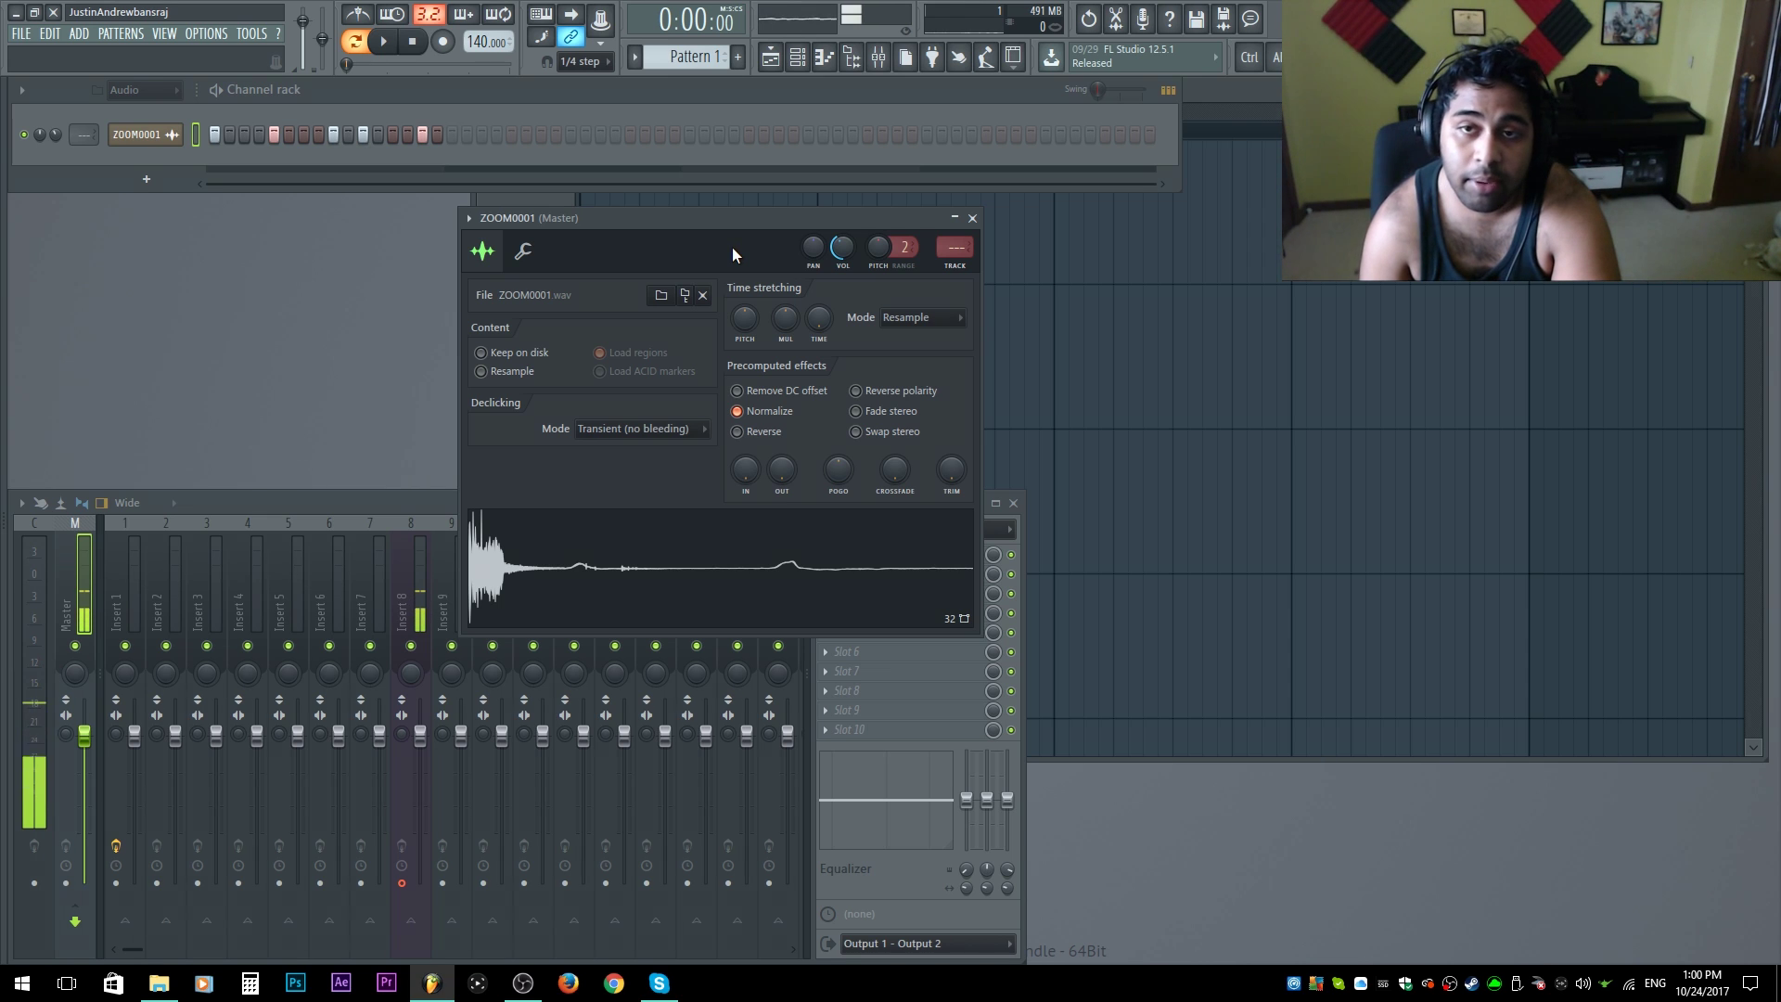
pyautogui.click(928, 317)
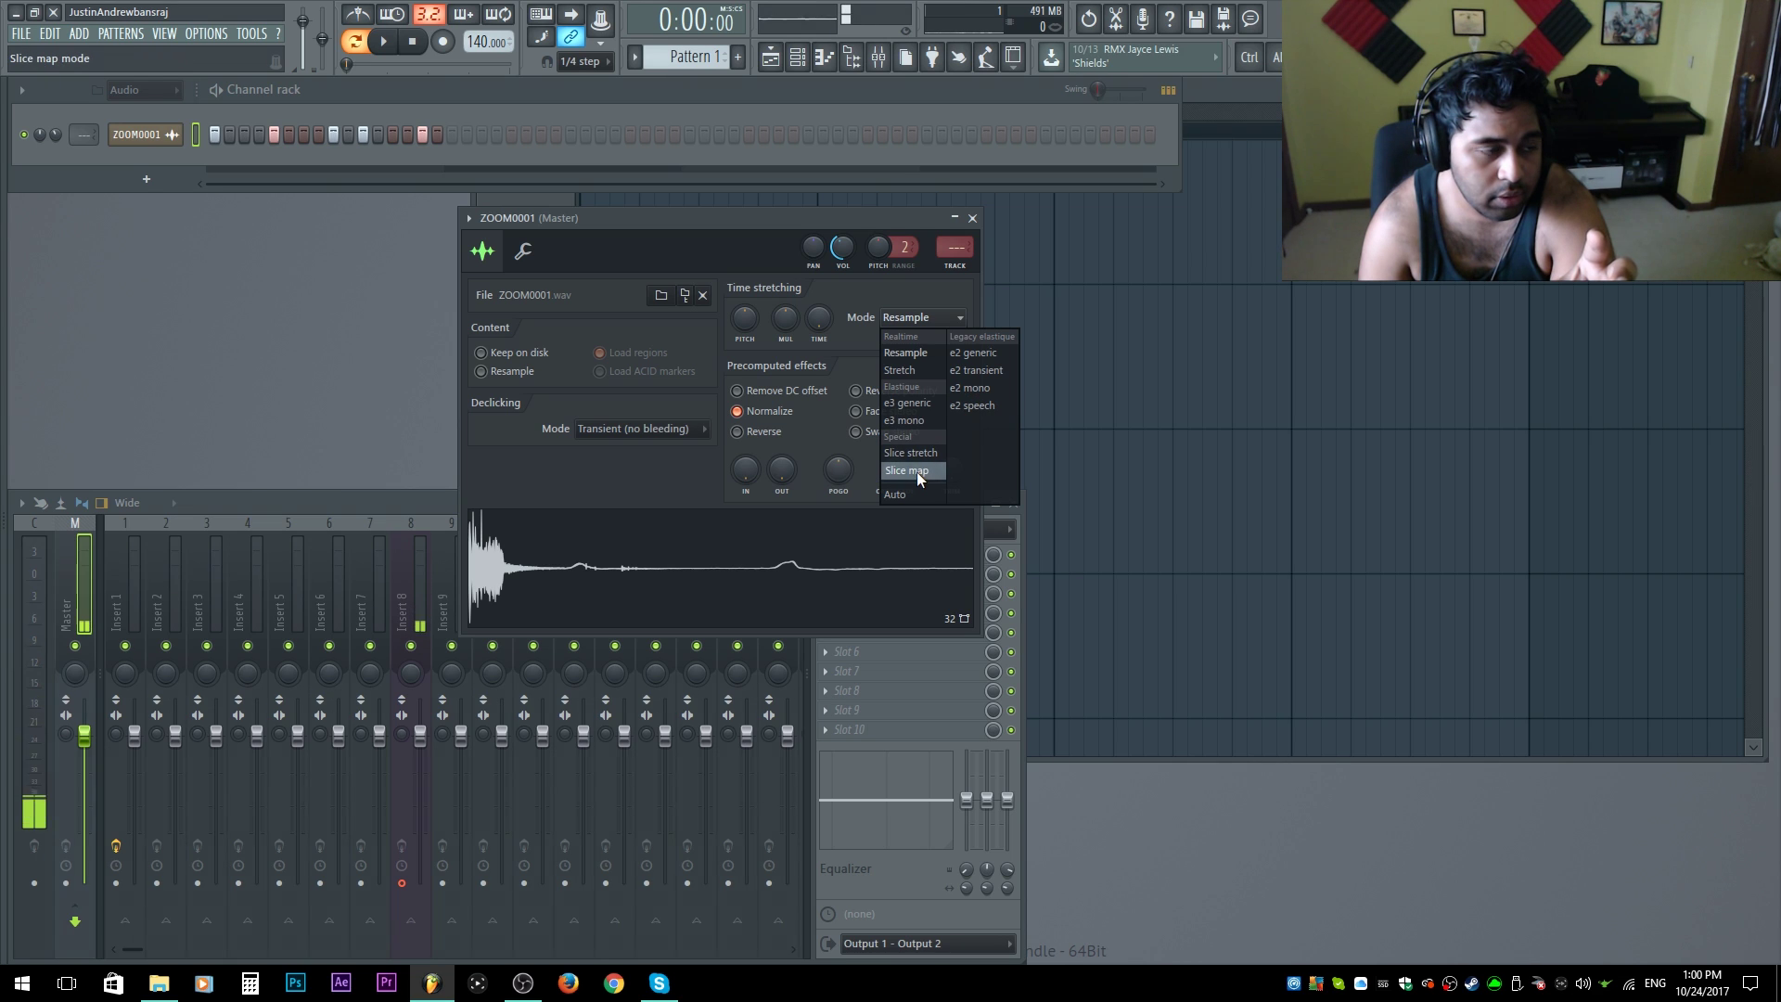
pyautogui.click(955, 403)
pyautogui.moveTo(790, 323); pyautogui.dragTo(789, 315)
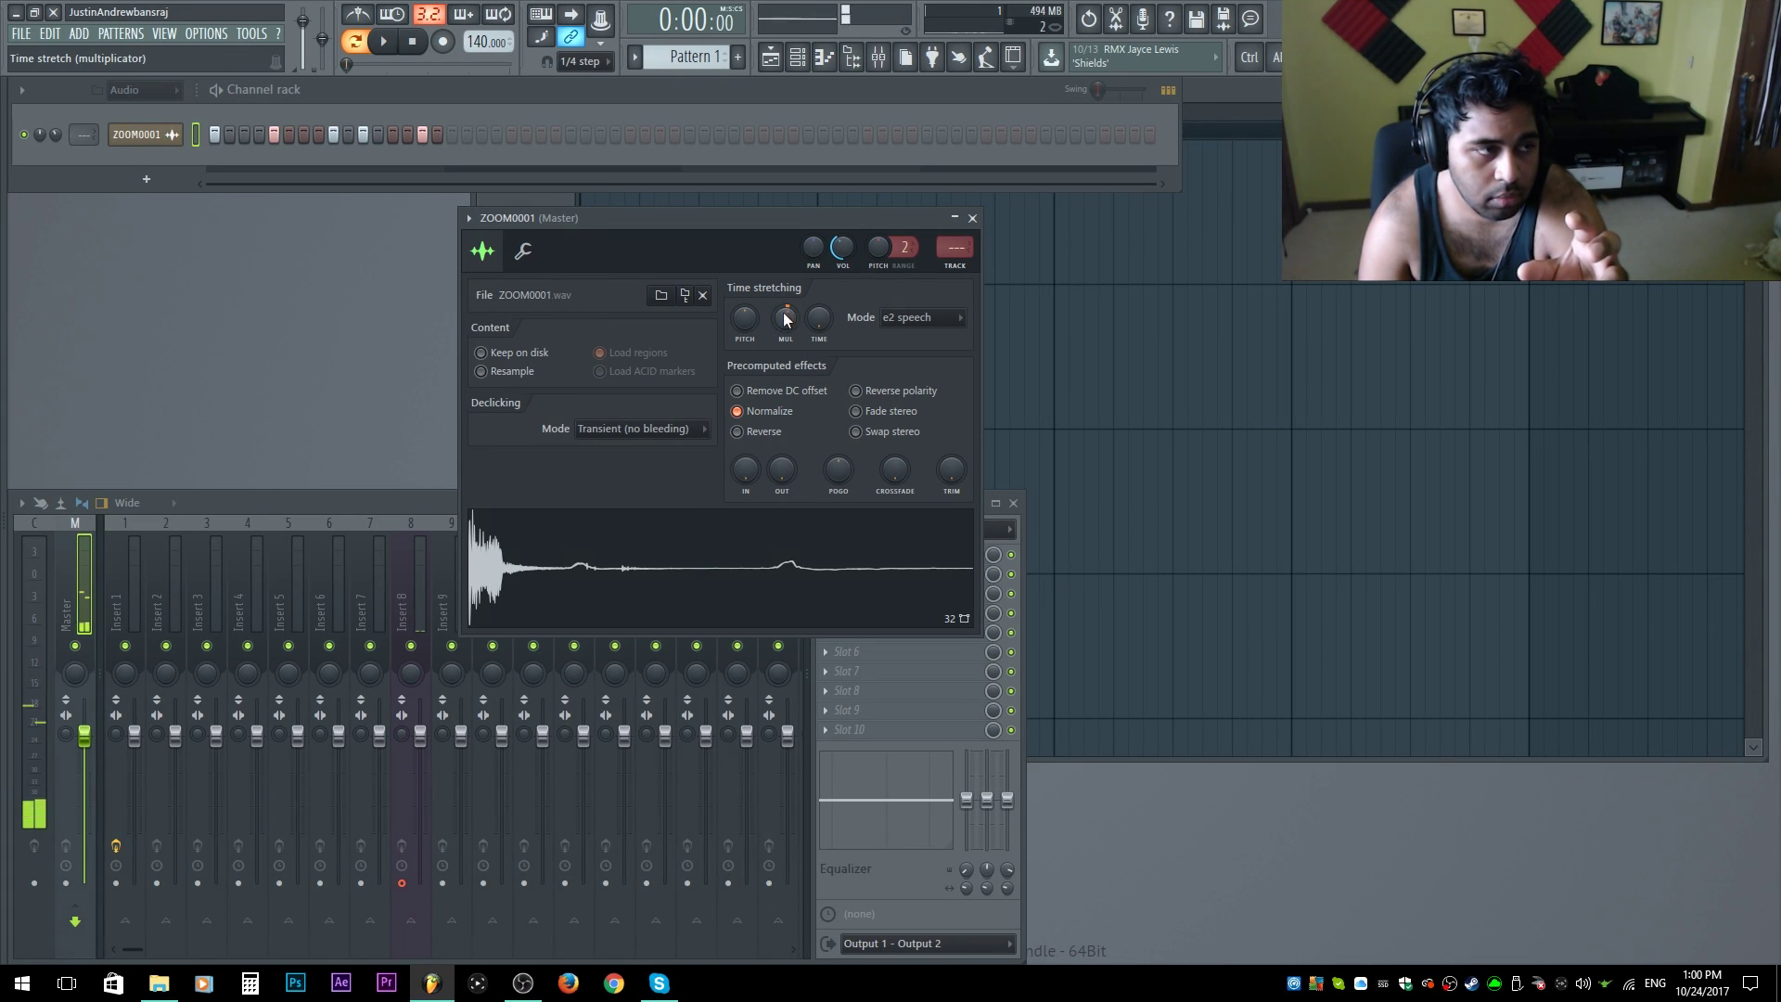
pyautogui.click(753, 540)
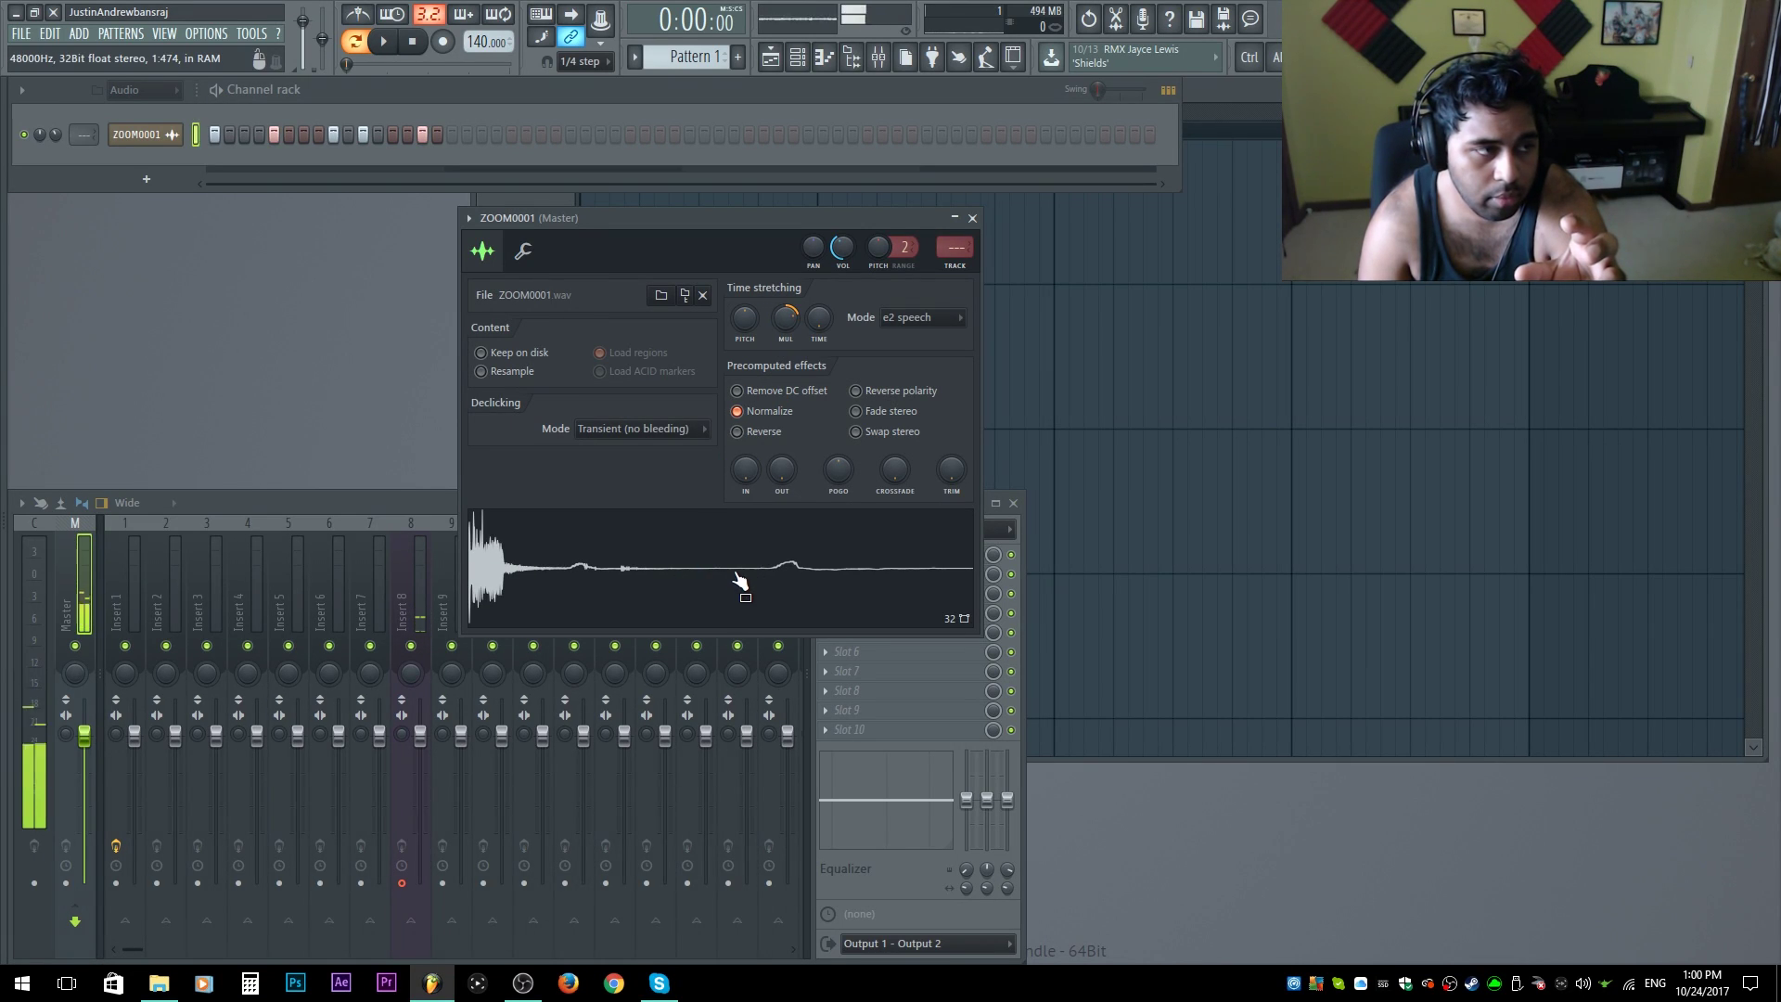
# Step: Adjust the time-stretch multiplier of the ZOOM0001 sample, auditioning the sound after each change
pyautogui.moveTo(787, 317); pyautogui.dragTo(787, 327)
pyautogui.click(722, 562)
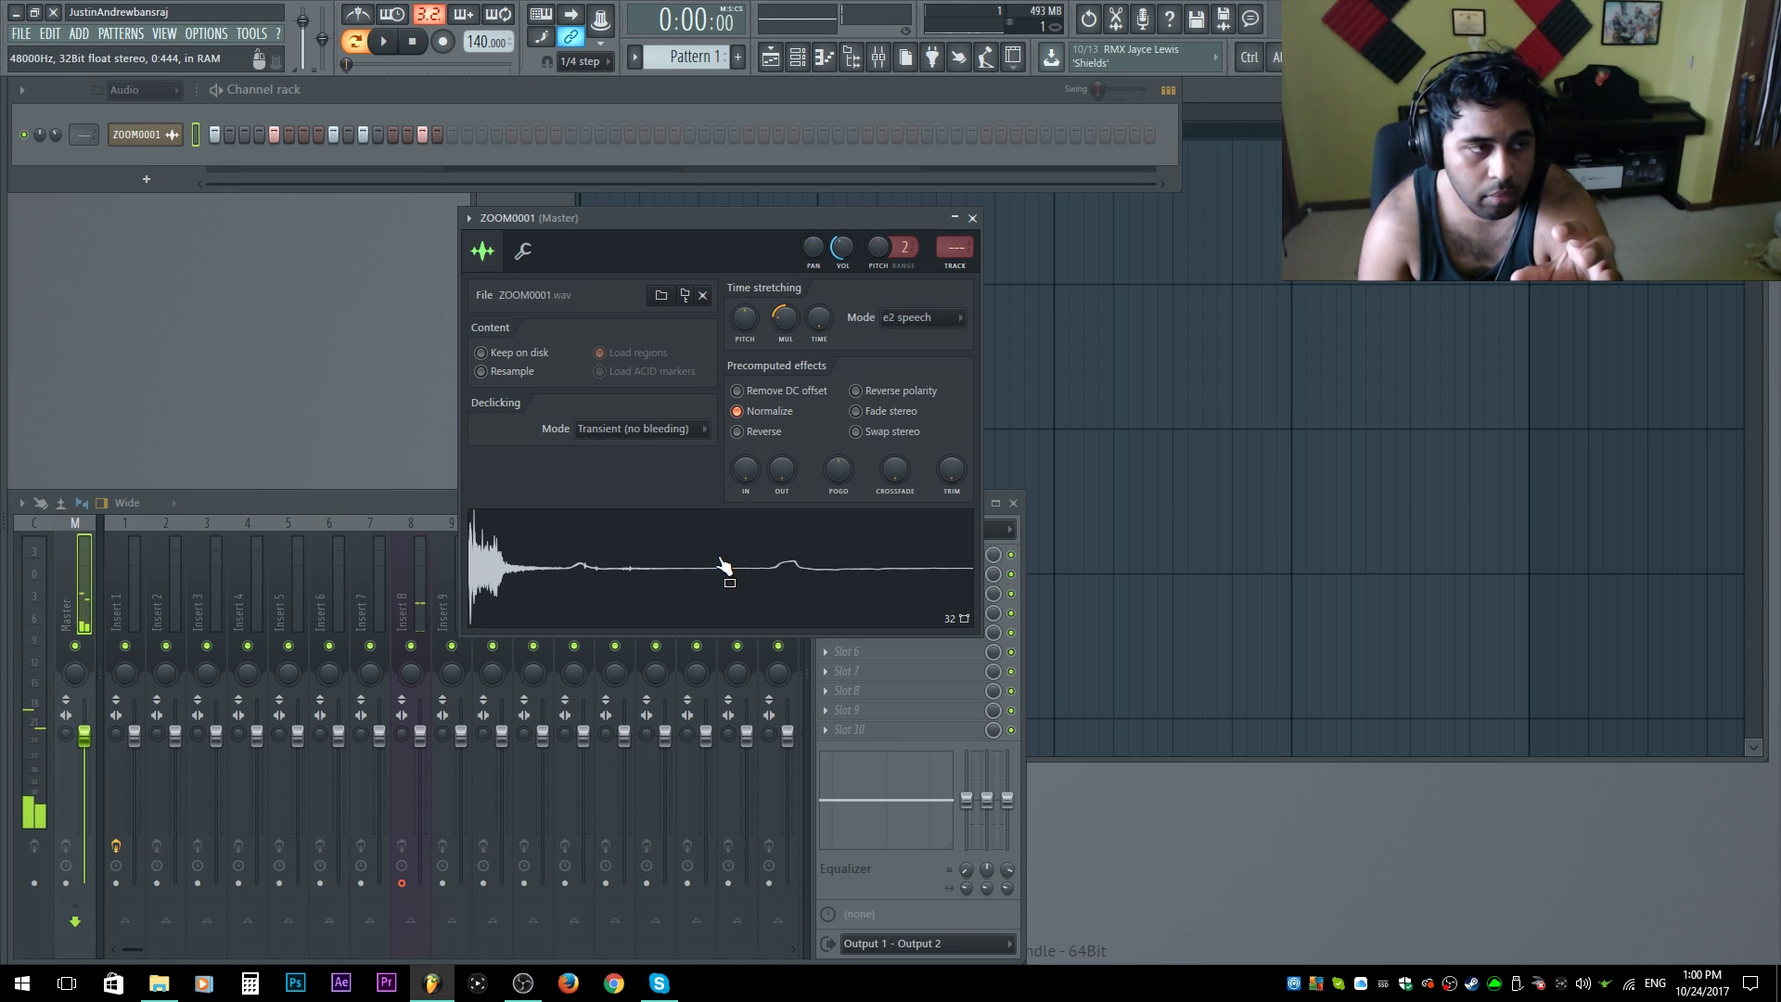
pyautogui.moveTo(785, 317); pyautogui.dragTo(784, 331)
pyautogui.click(740, 562)
pyautogui.click(754, 584)
pyautogui.click(764, 590)
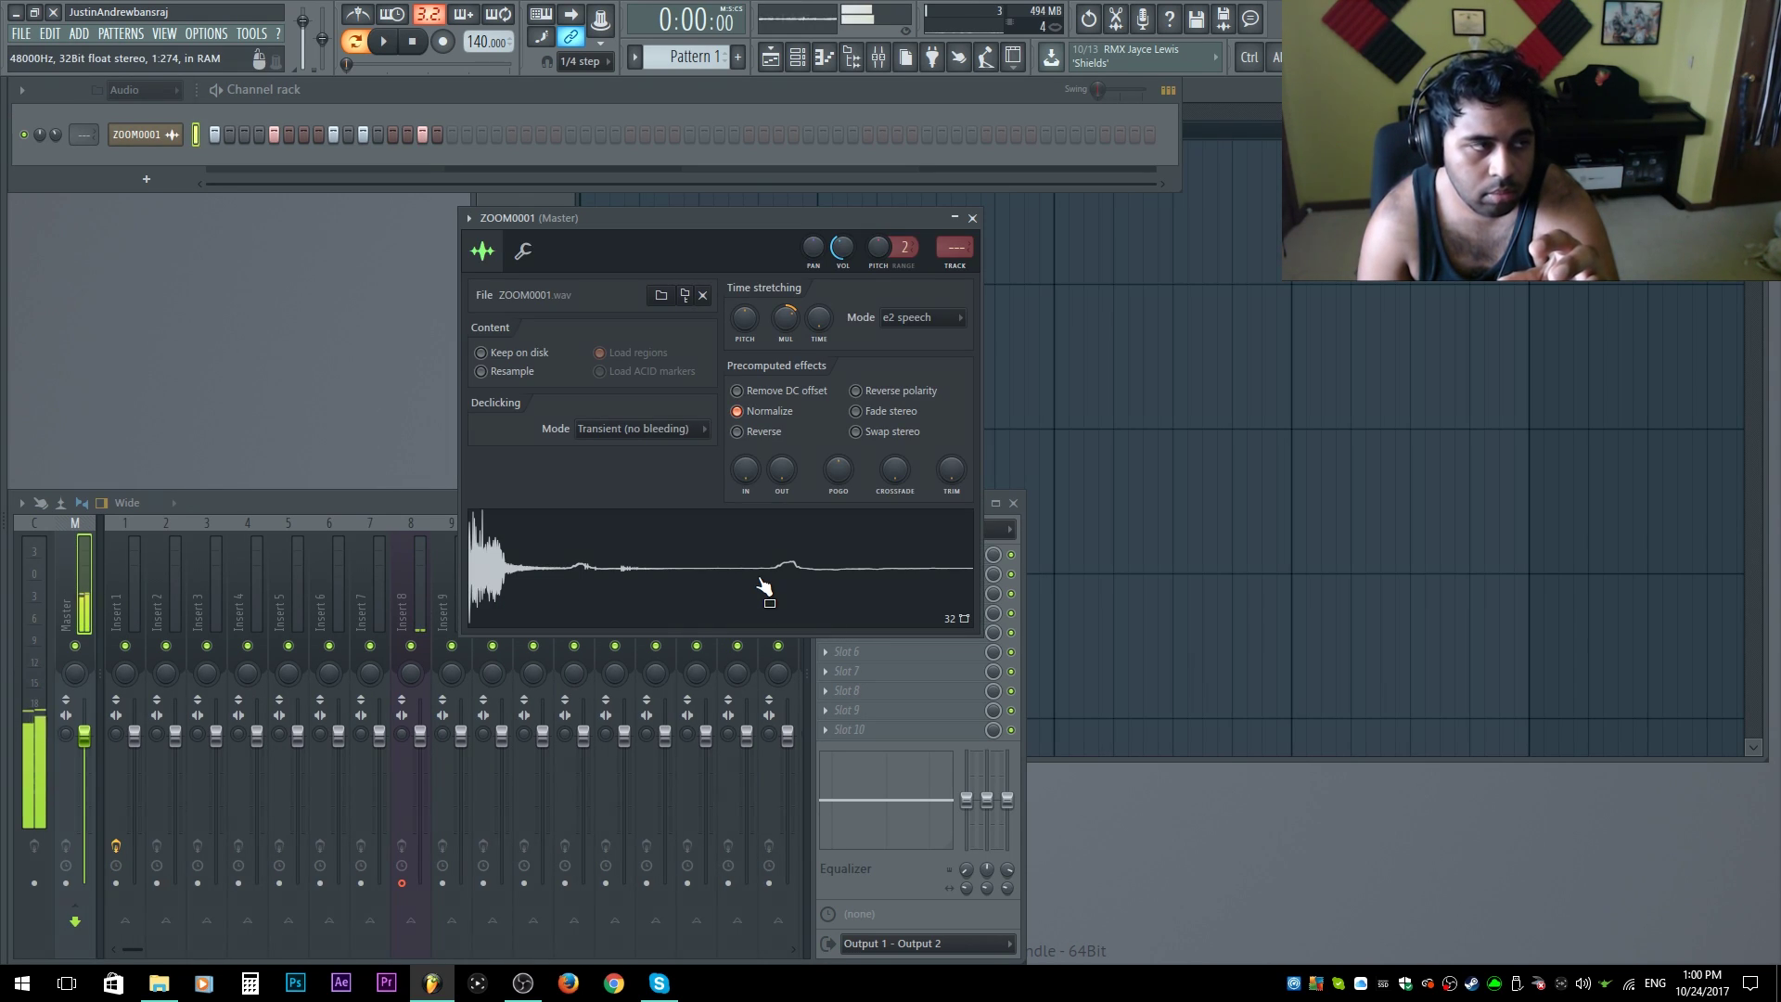
# Step: Play Pattern 1 to hear the stretched sample in the sequence
pyautogui.click(383, 41)
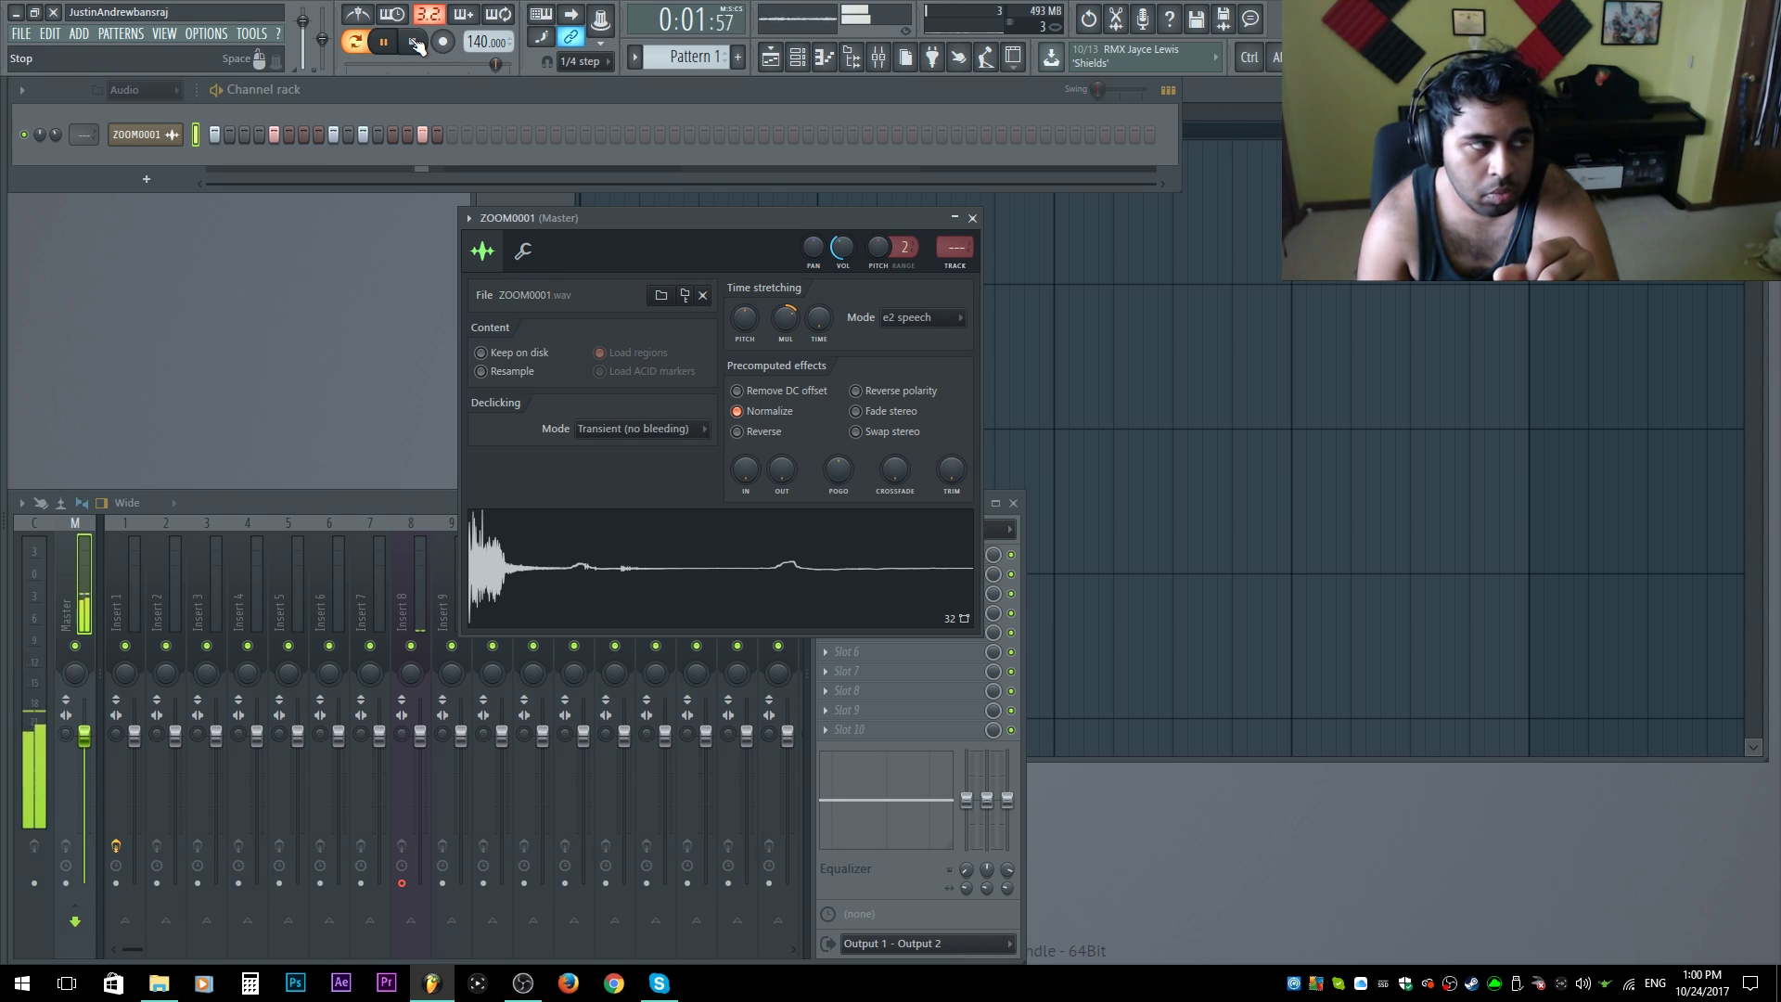
pyautogui.click(417, 45)
pyautogui.press('space')
pyautogui.press('space')
# Step: Try a time-stretch pitch of about -500 cents and a different stretch time during playback, then close the channel settings
pyautogui.moveTo(749, 348)
pyautogui.mouseDown()
pyautogui.moveTo(750, 387)
pyautogui.moveTo(750, 356)
pyautogui.mouseUp()
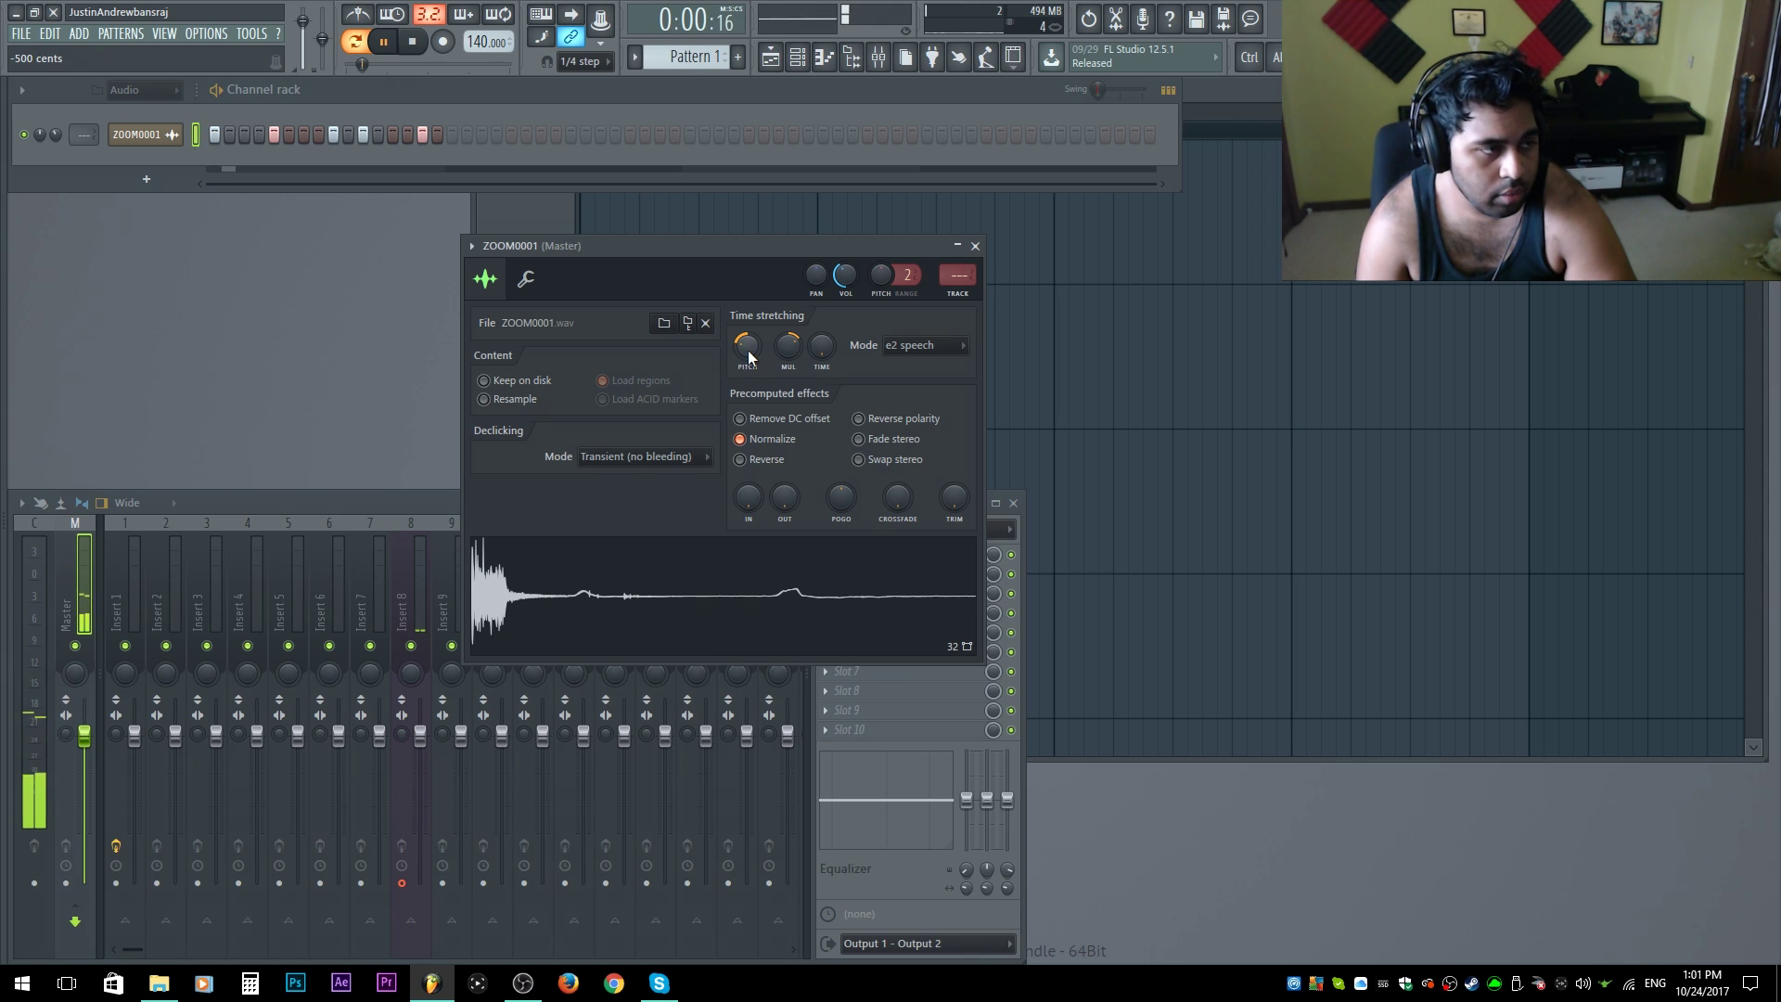
pyautogui.moveTo(822, 349)
pyautogui.mouseDown()
pyautogui.moveTo(823, 315)
pyautogui.moveTo(823, 345)
pyautogui.mouseUp()
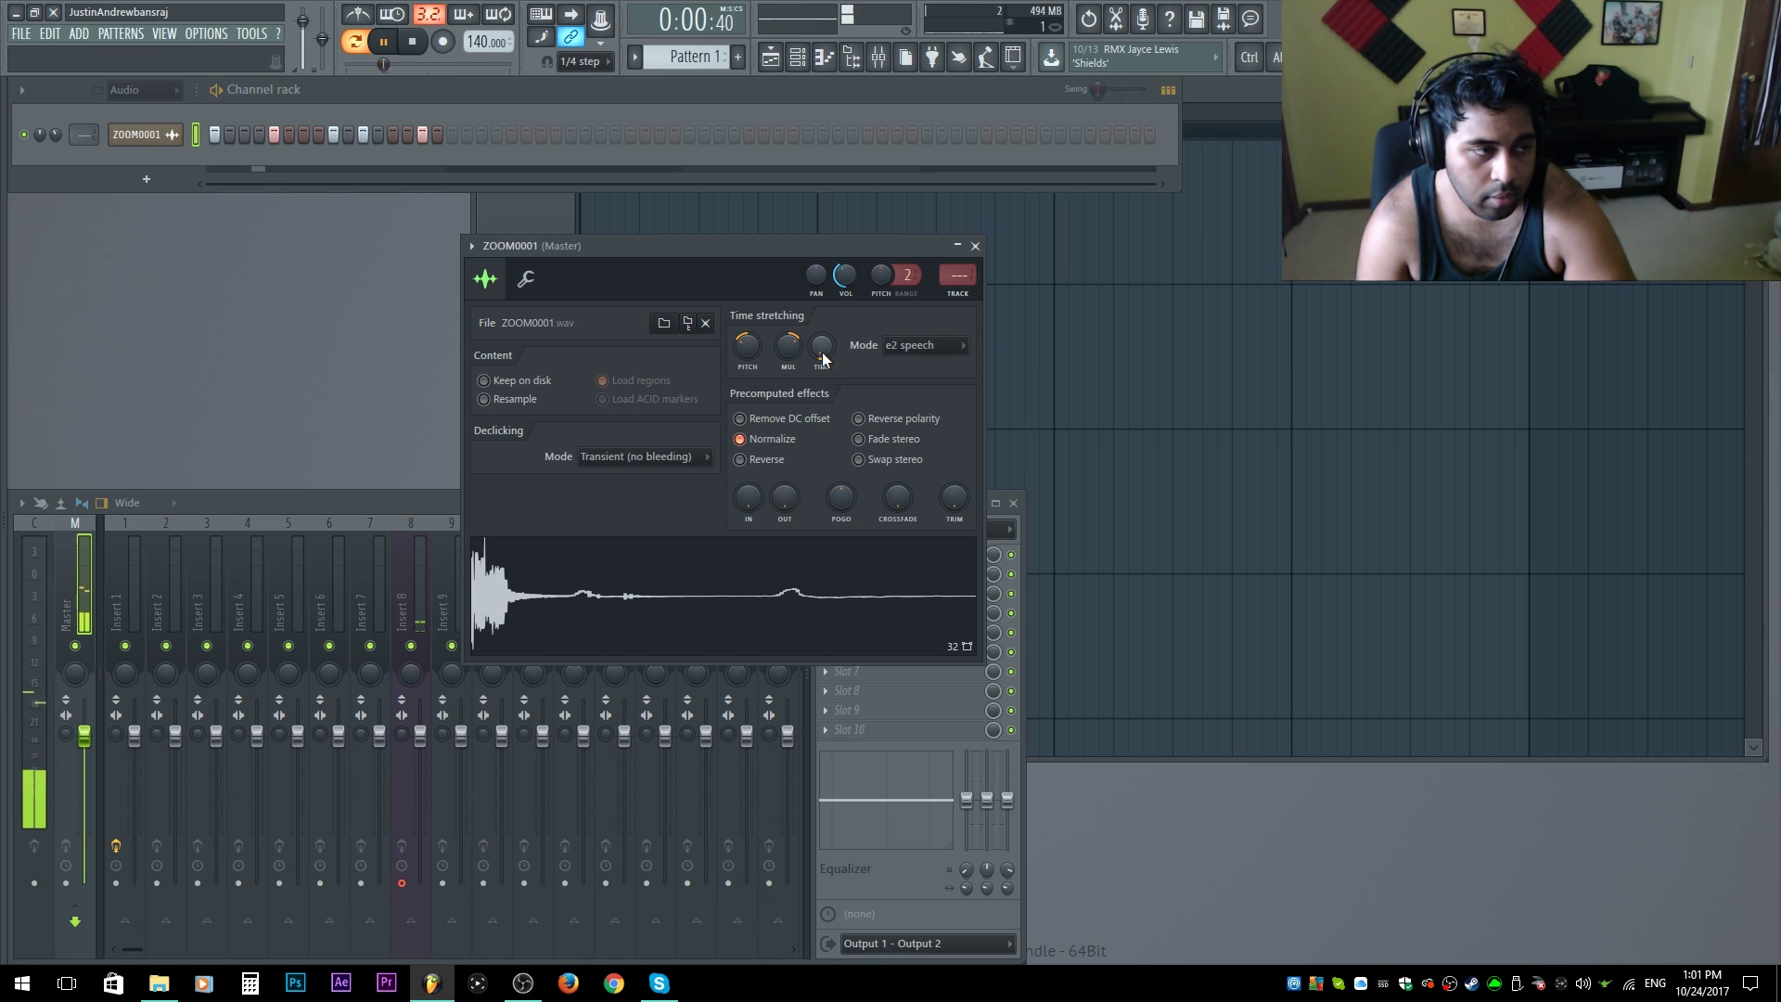
pyautogui.press('space')
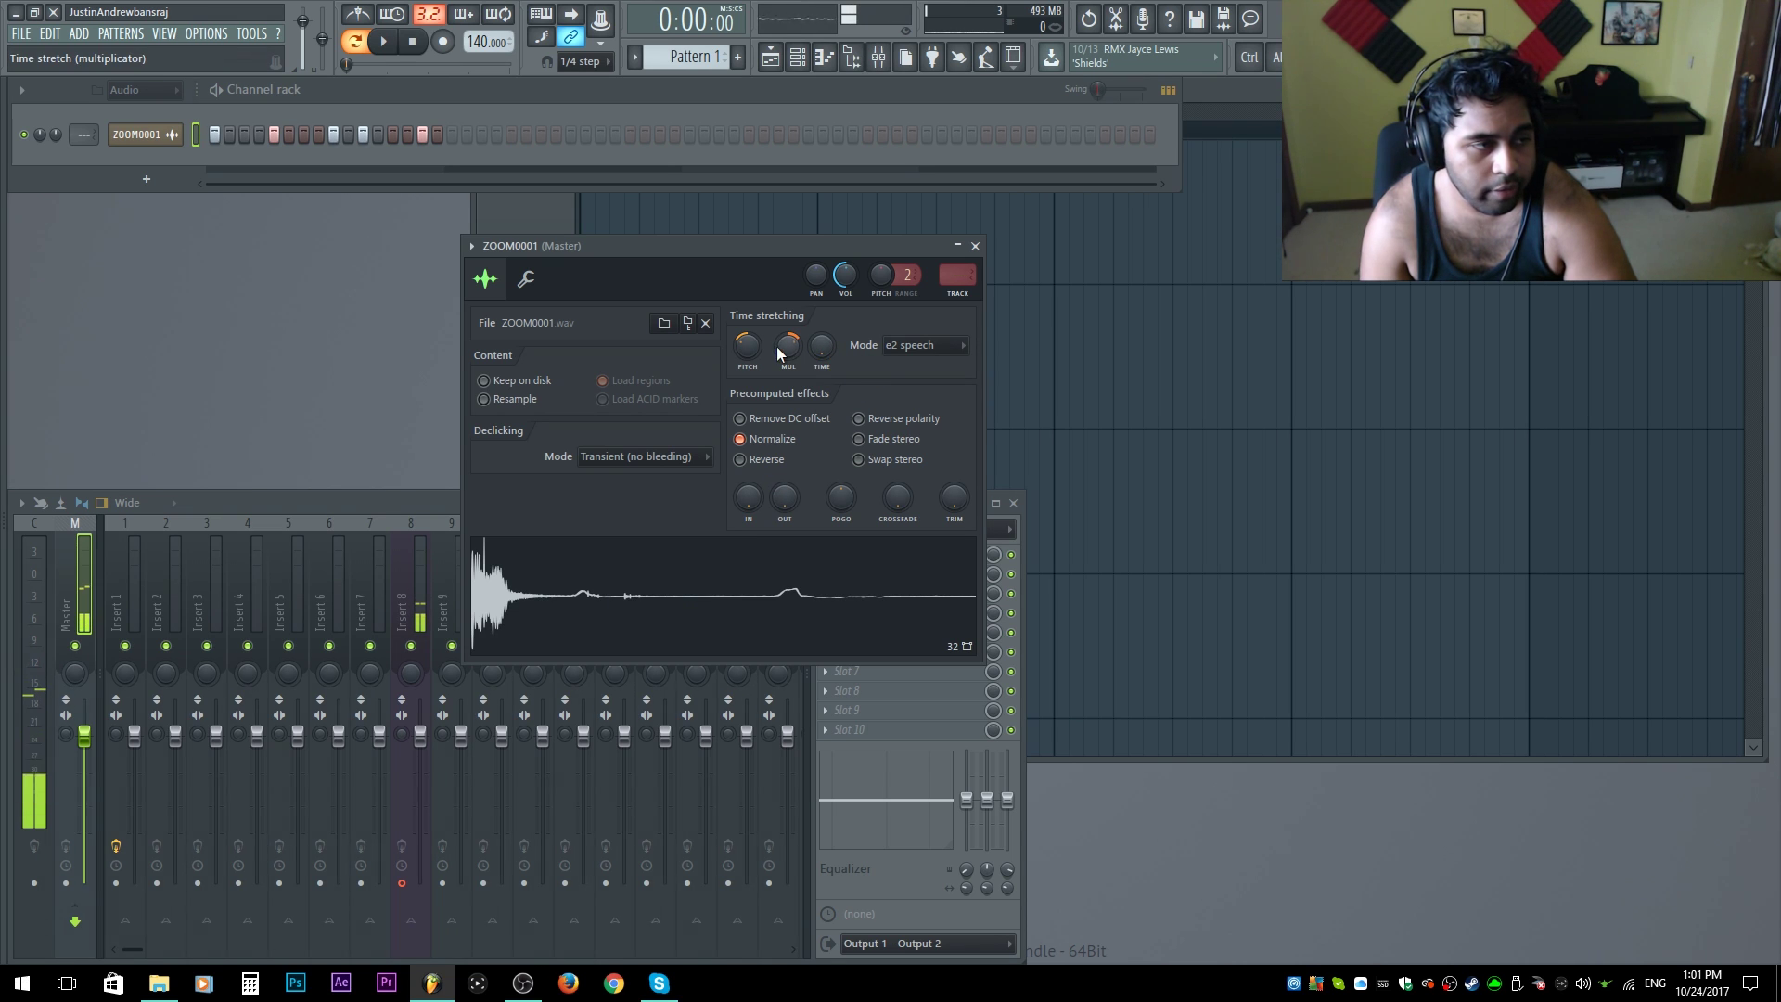
pyautogui.click(975, 246)
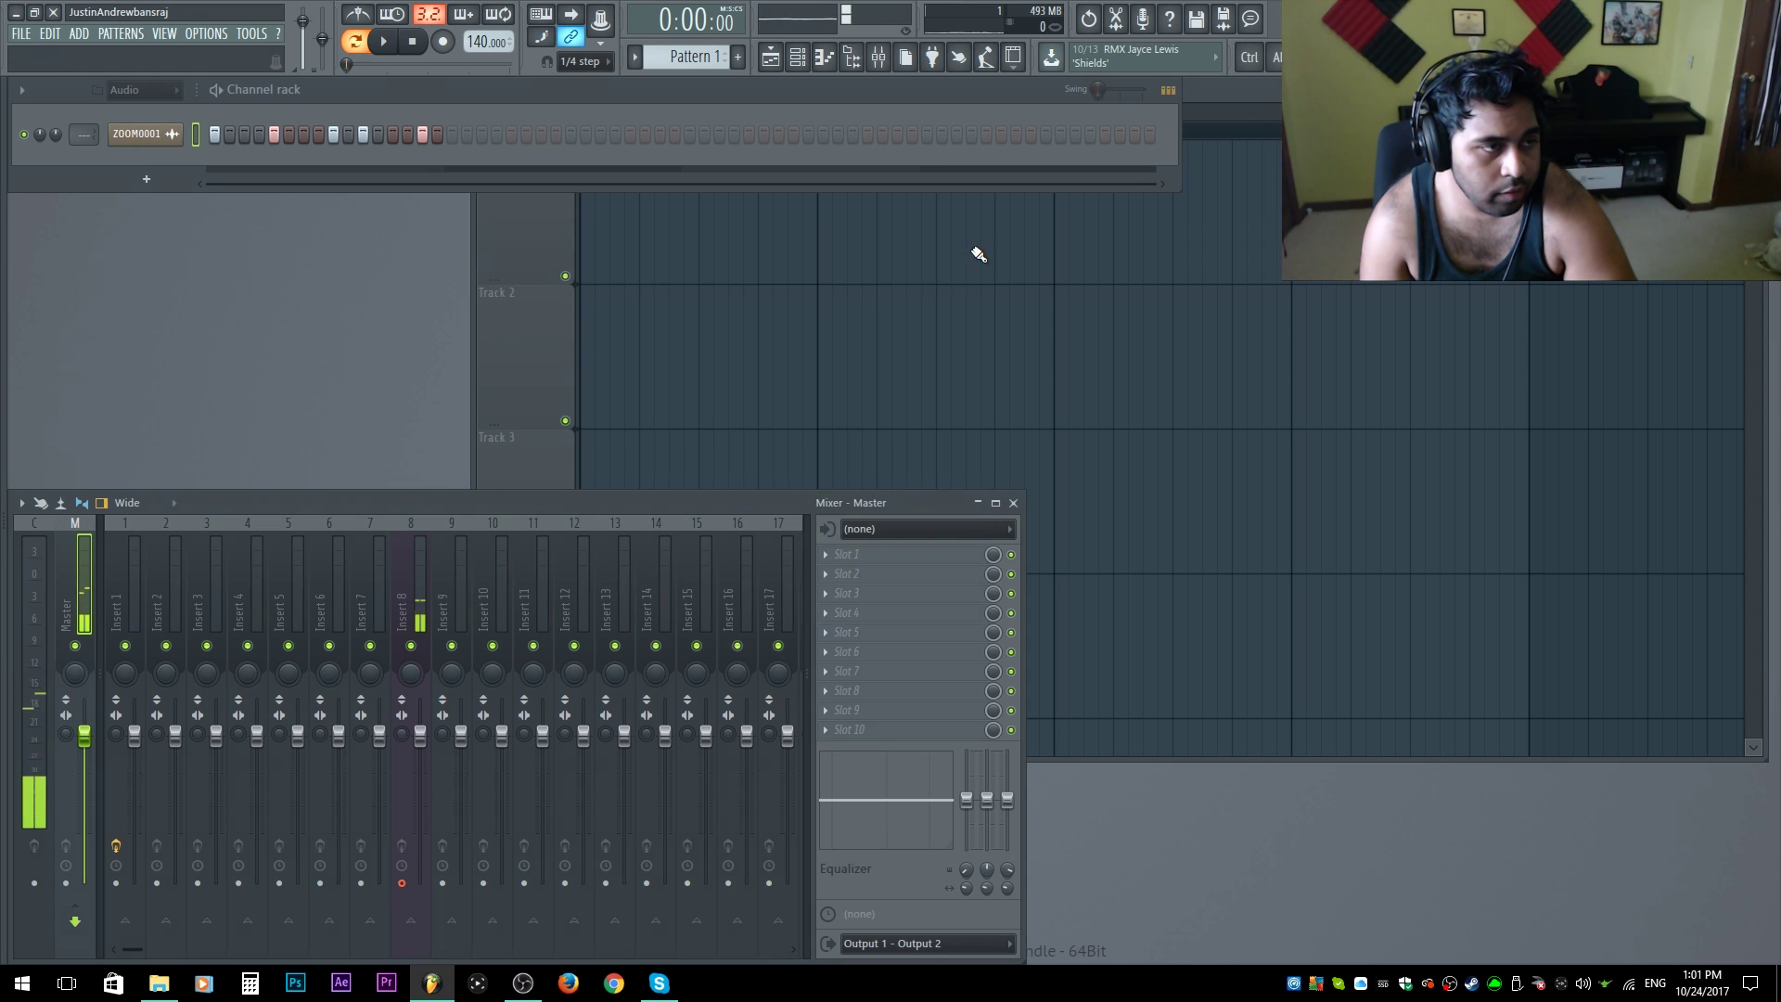
# Step: Open the Edison editor on mixer track Insert 1 and move its window clear of the mixer effect slots
pyautogui.click(131, 612)
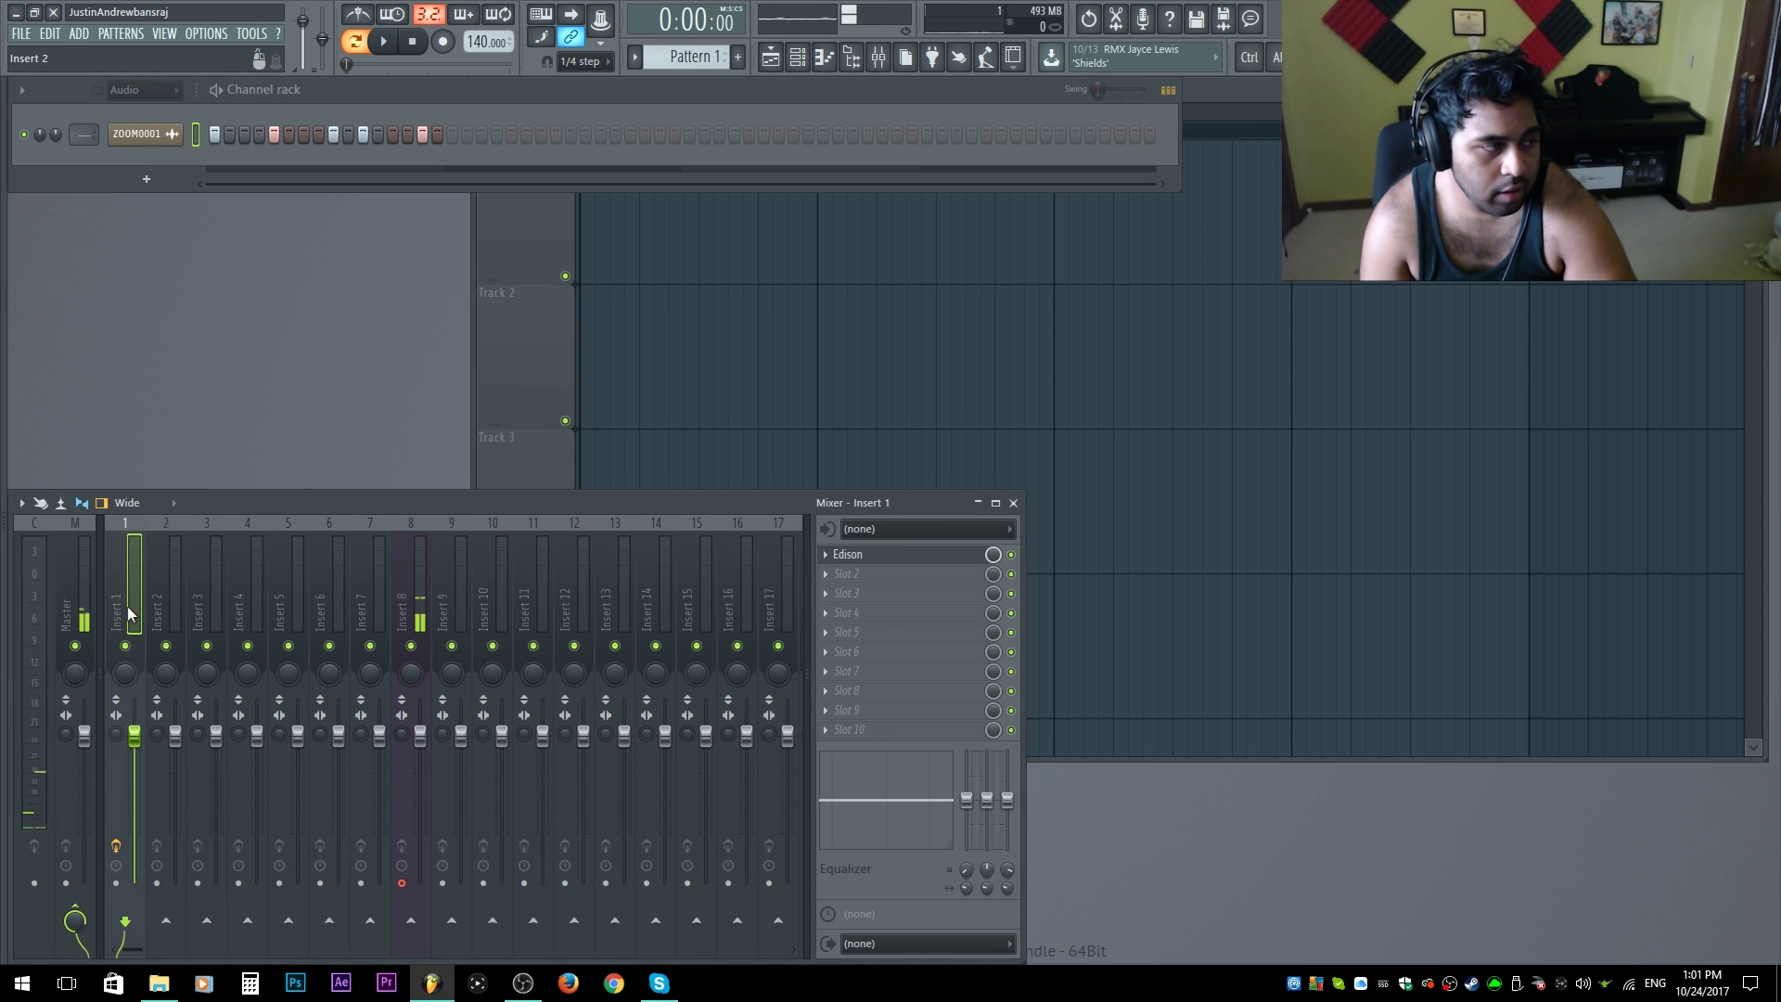
pyautogui.click(933, 557)
pyautogui.moveTo(887, 263); pyautogui.dragTo(1000, 286)
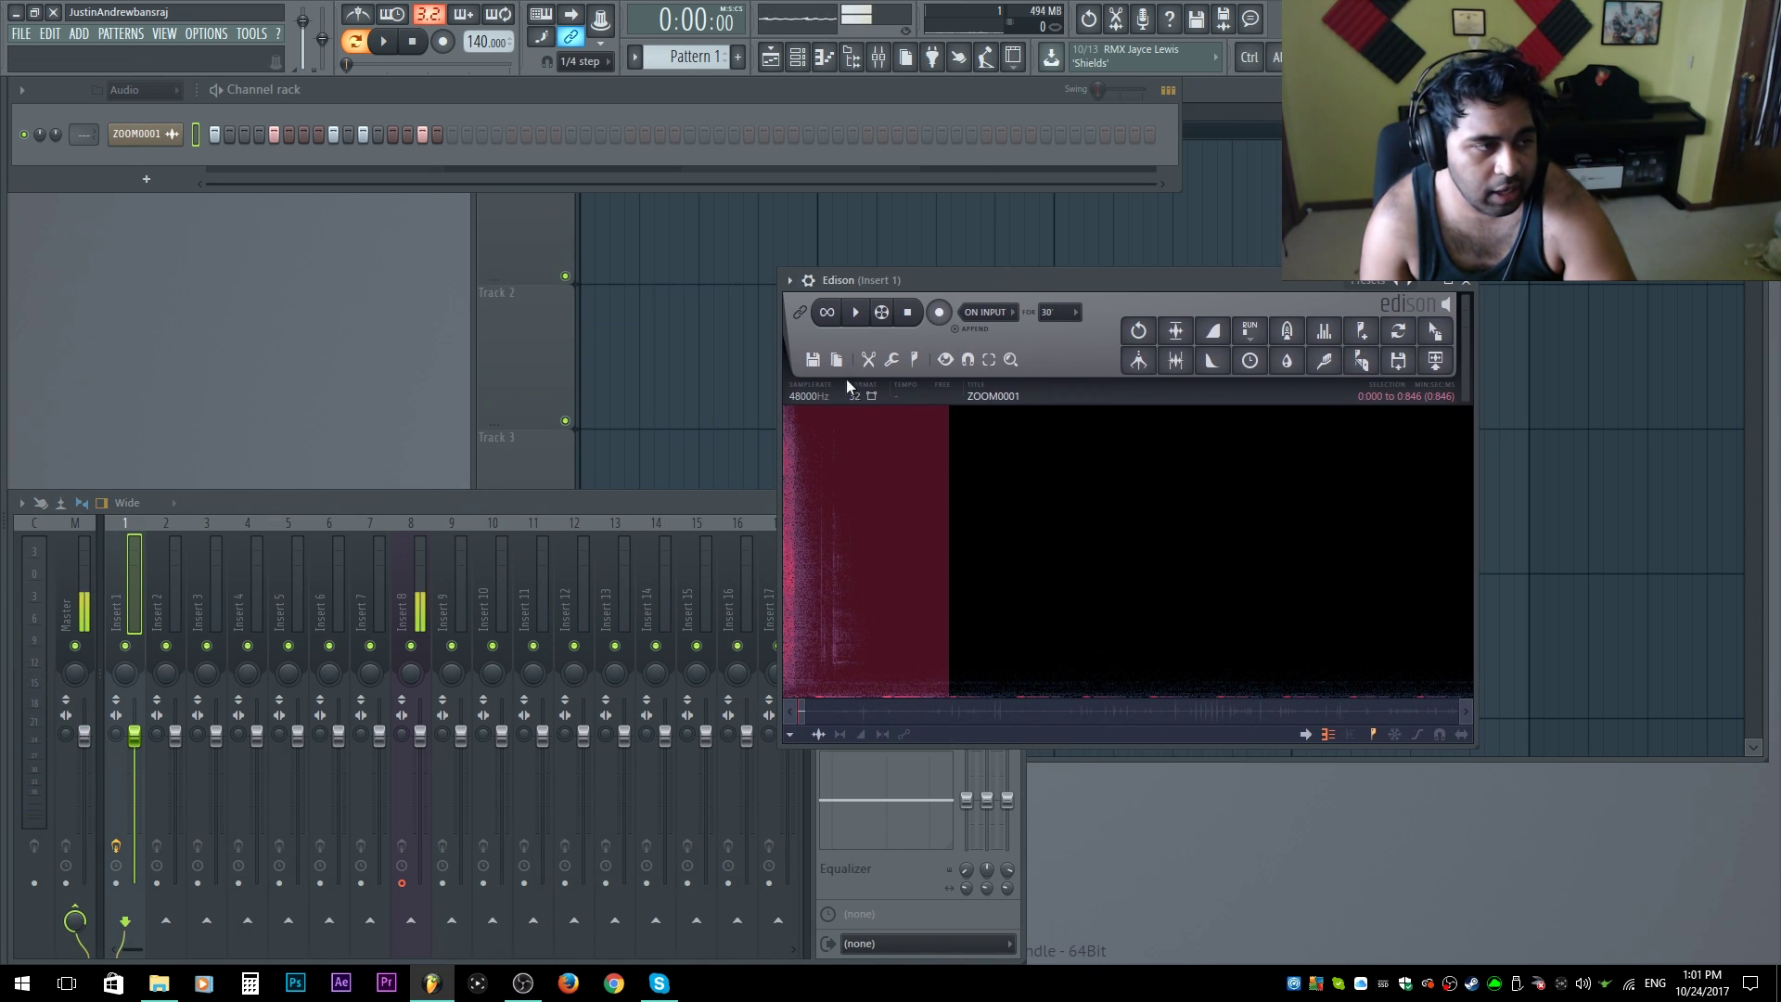
# Step: Save the Edison audio as the wave file spray 1 in the OBS Cam folder and check the file in File Explorer
pyautogui.click(811, 361)
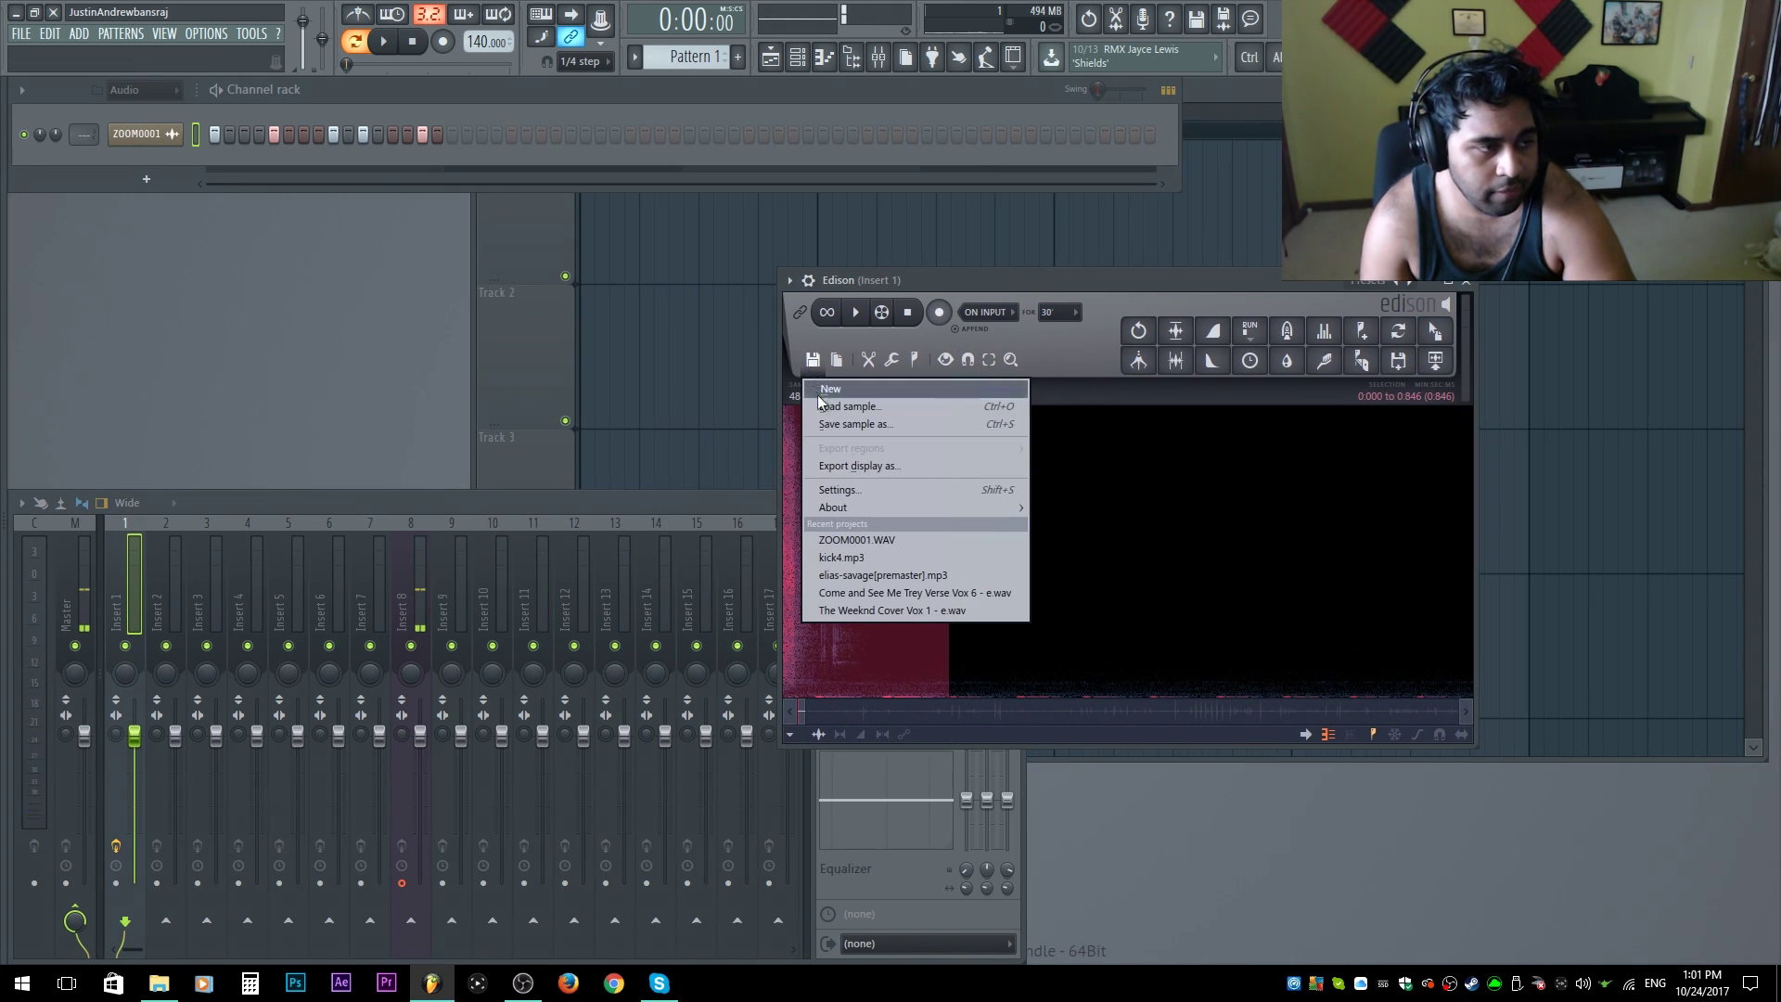
pyautogui.click(853, 425)
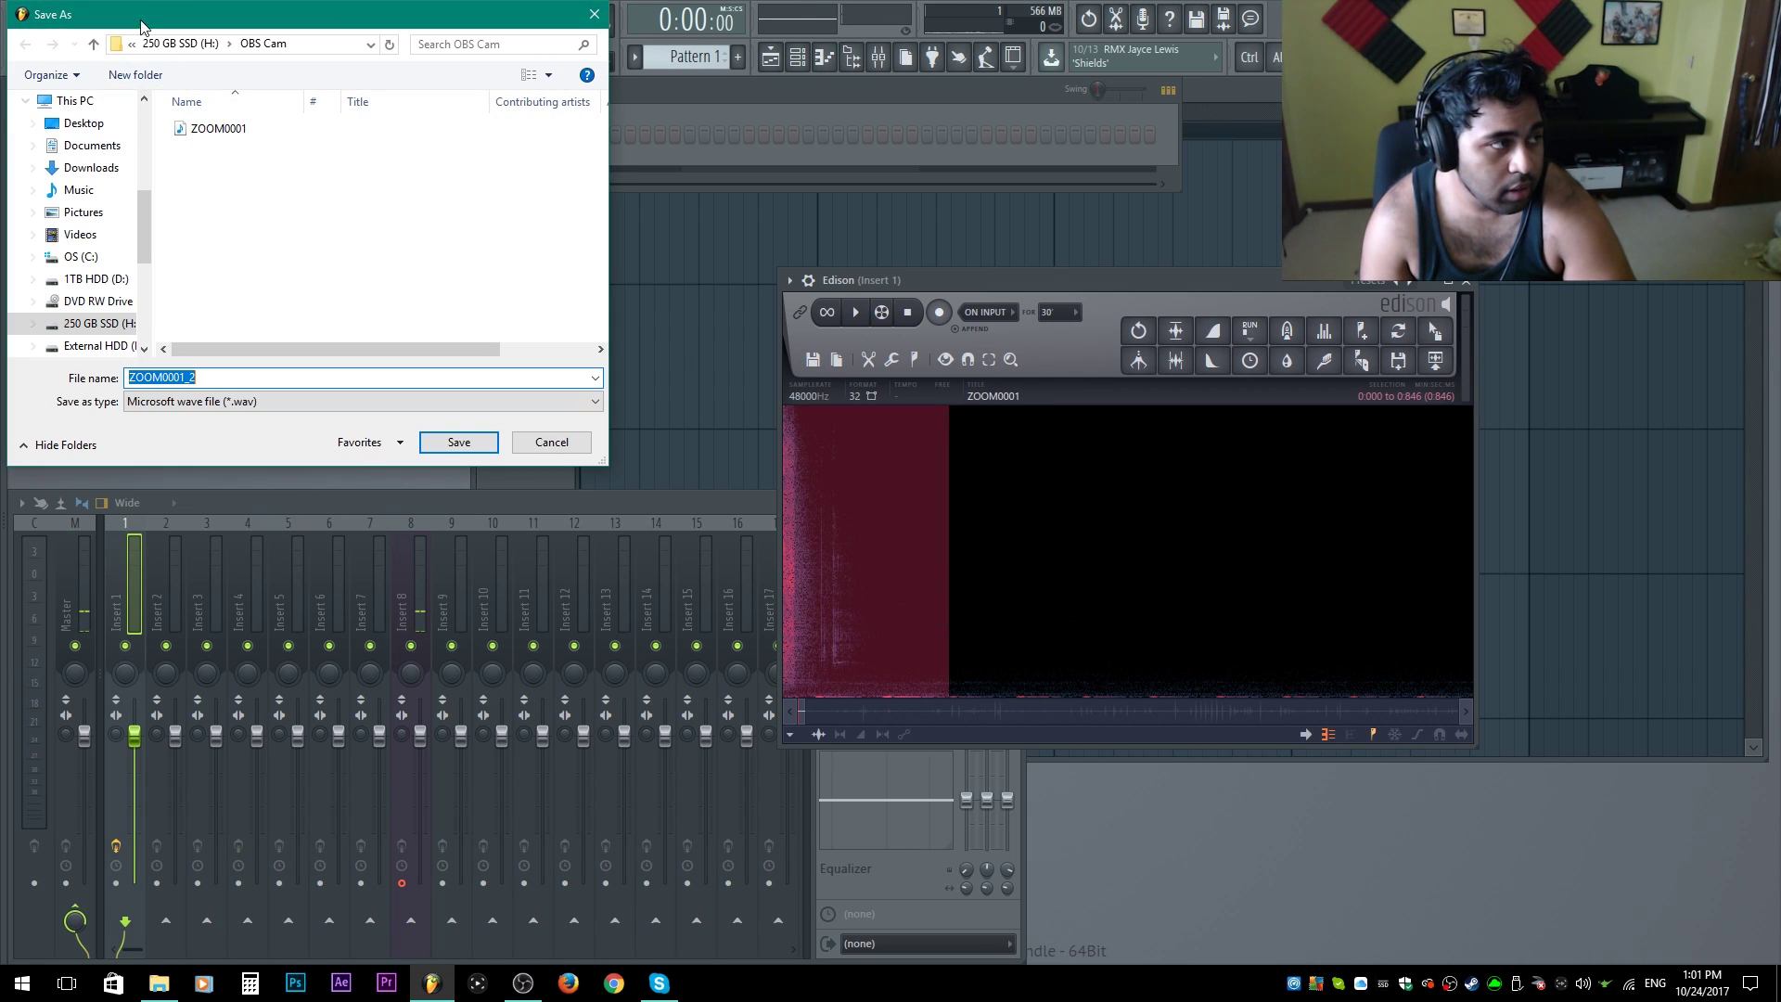
pyautogui.moveTo(303, 23); pyautogui.dragTo(839, 89)
pyautogui.write('spray 1')
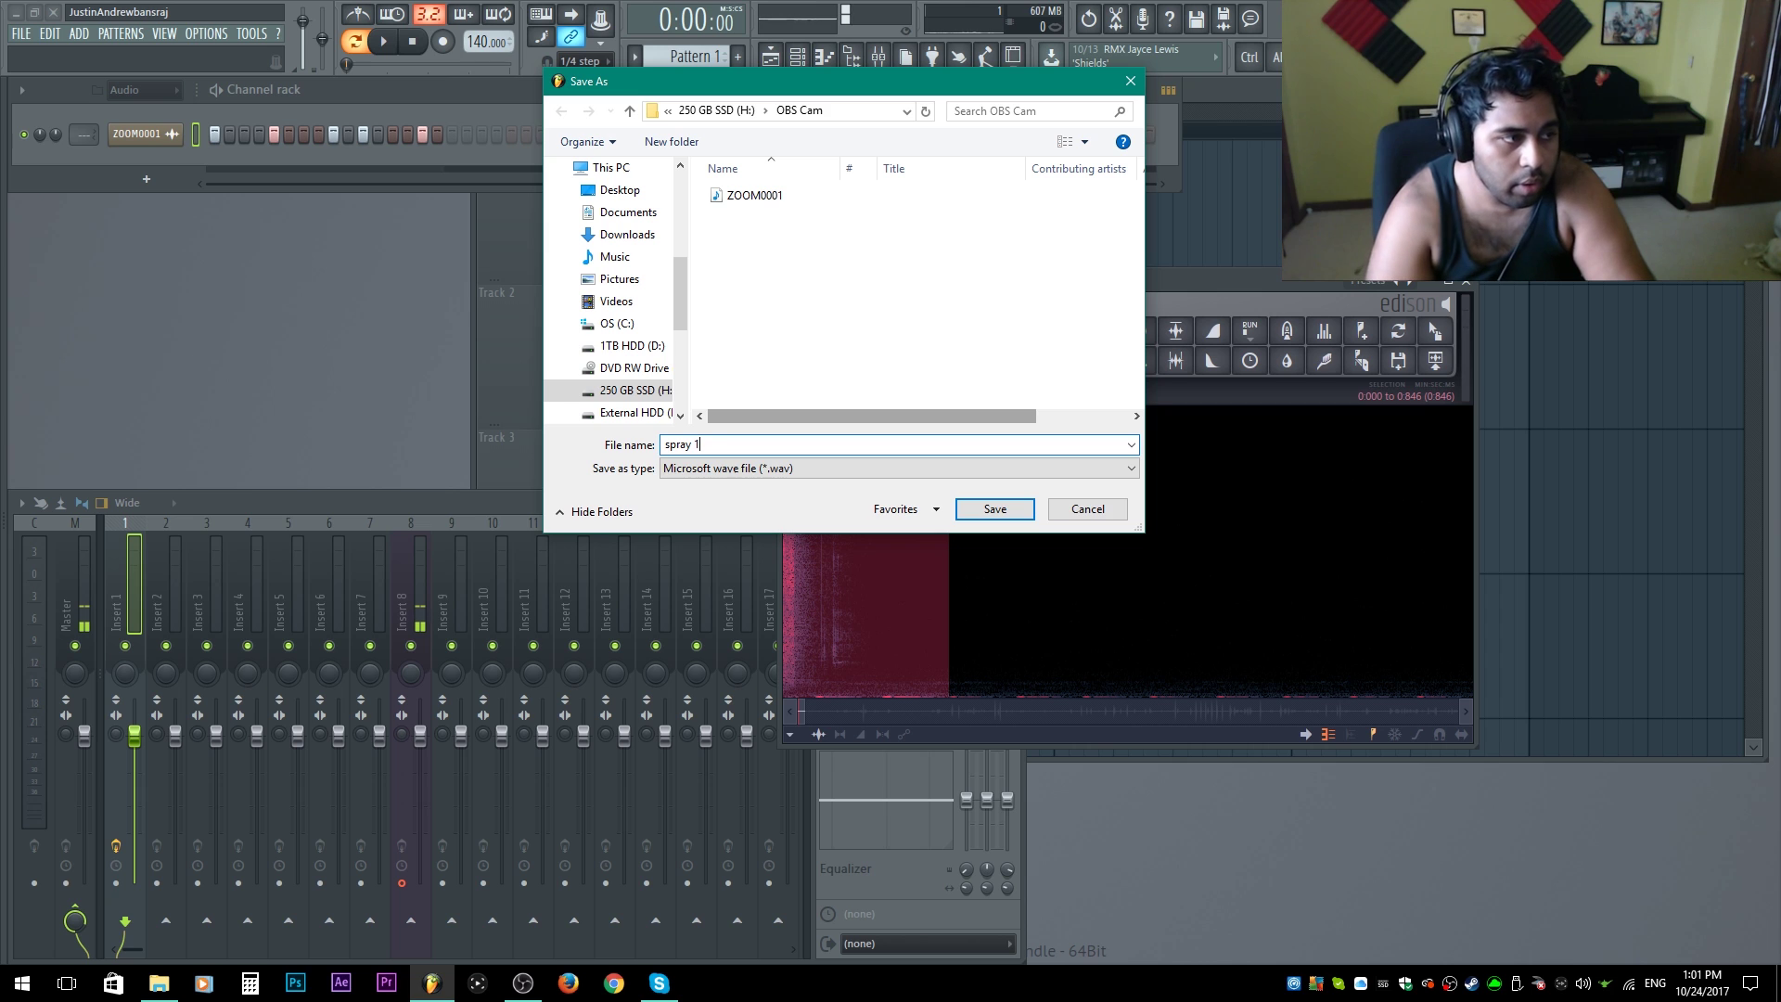
pyautogui.click(1007, 510)
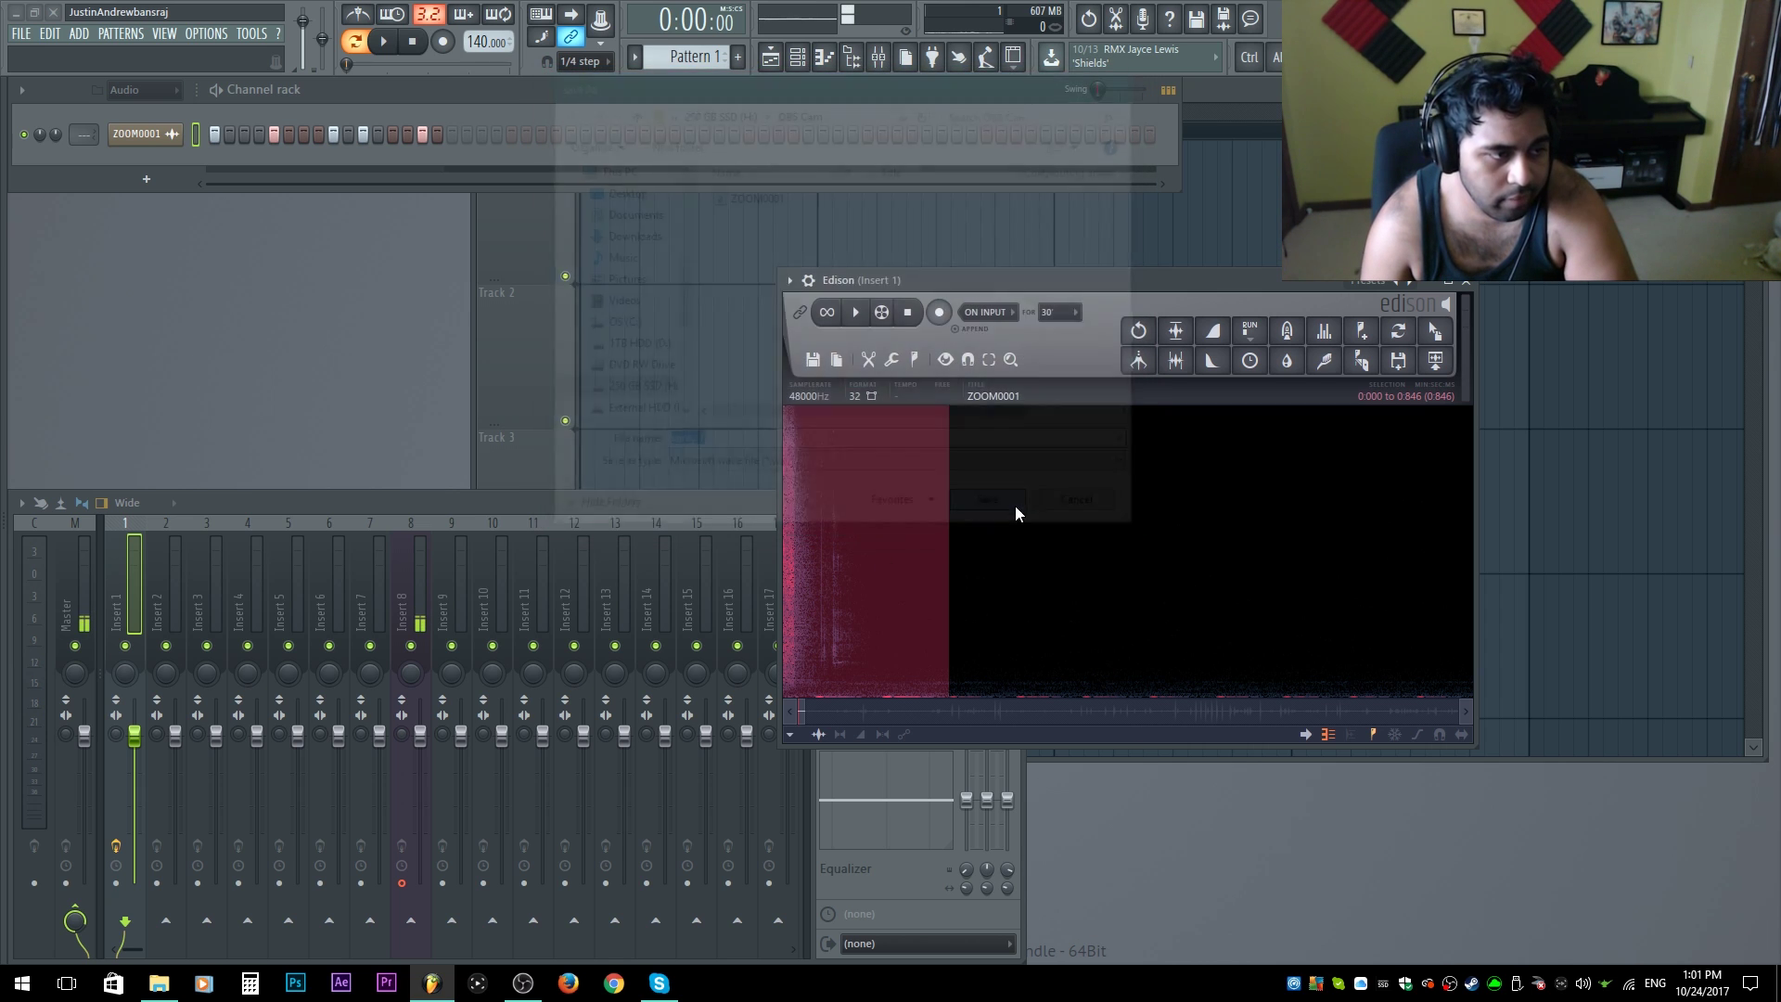
pyautogui.click(157, 985)
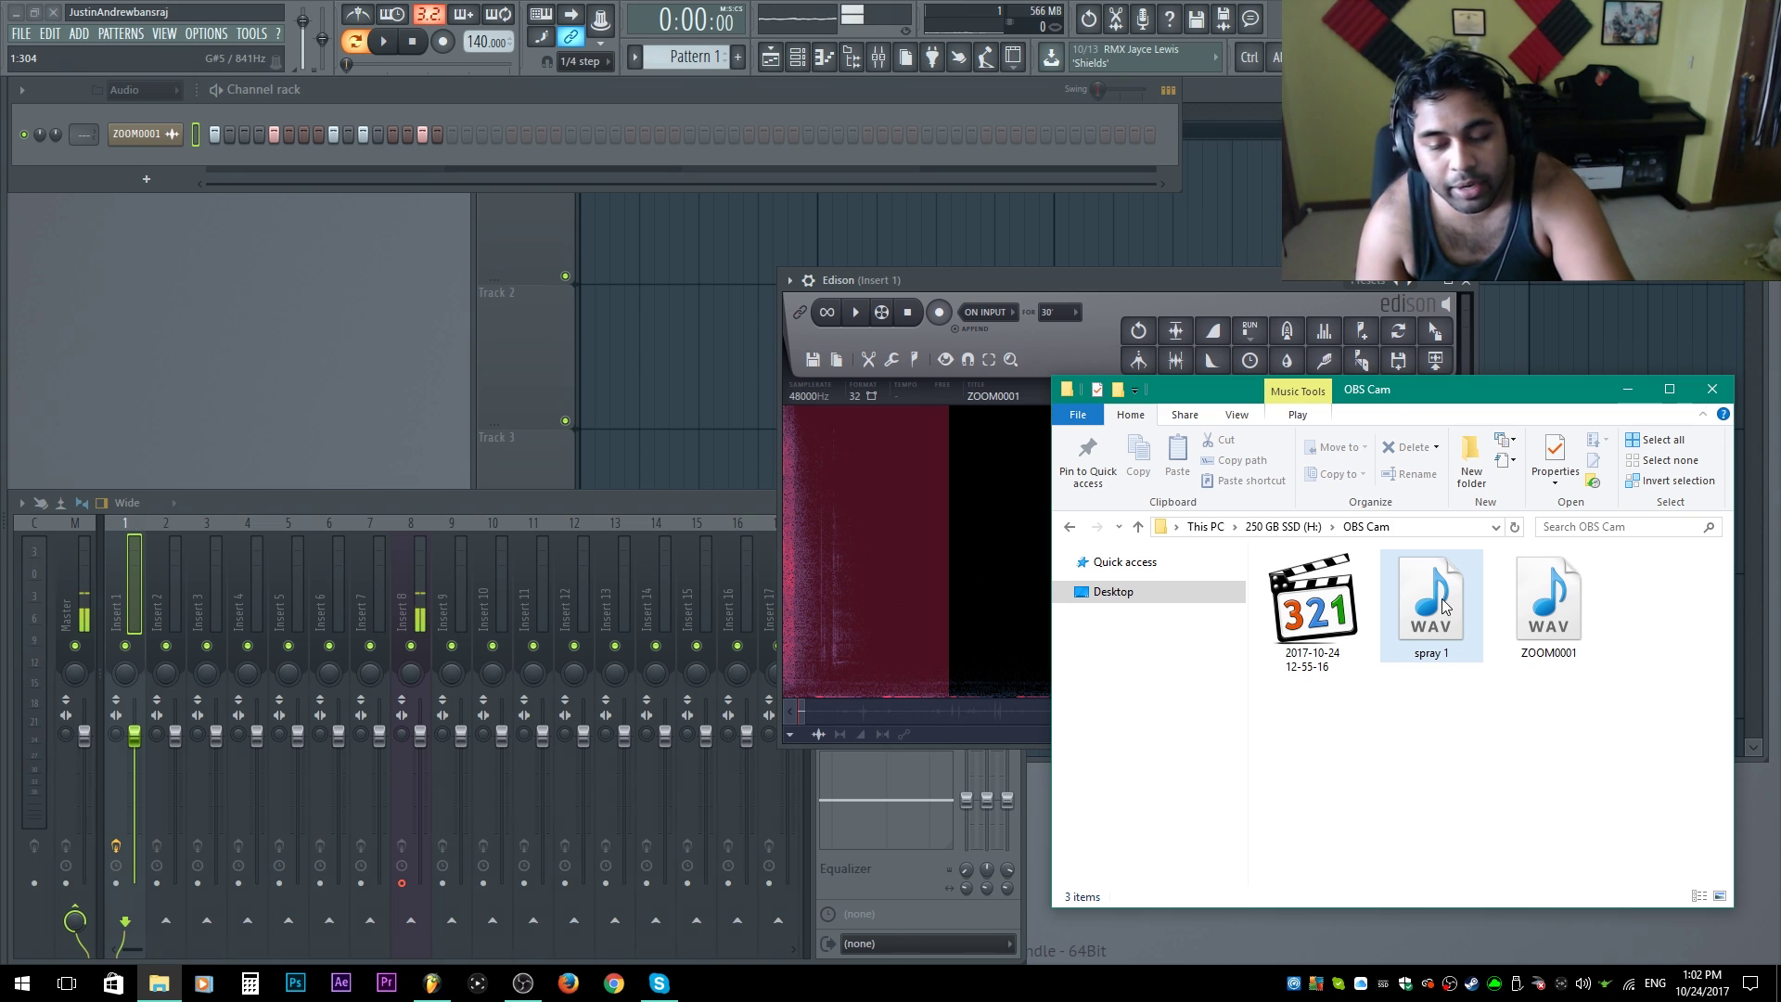
pyautogui.click(1065, 287)
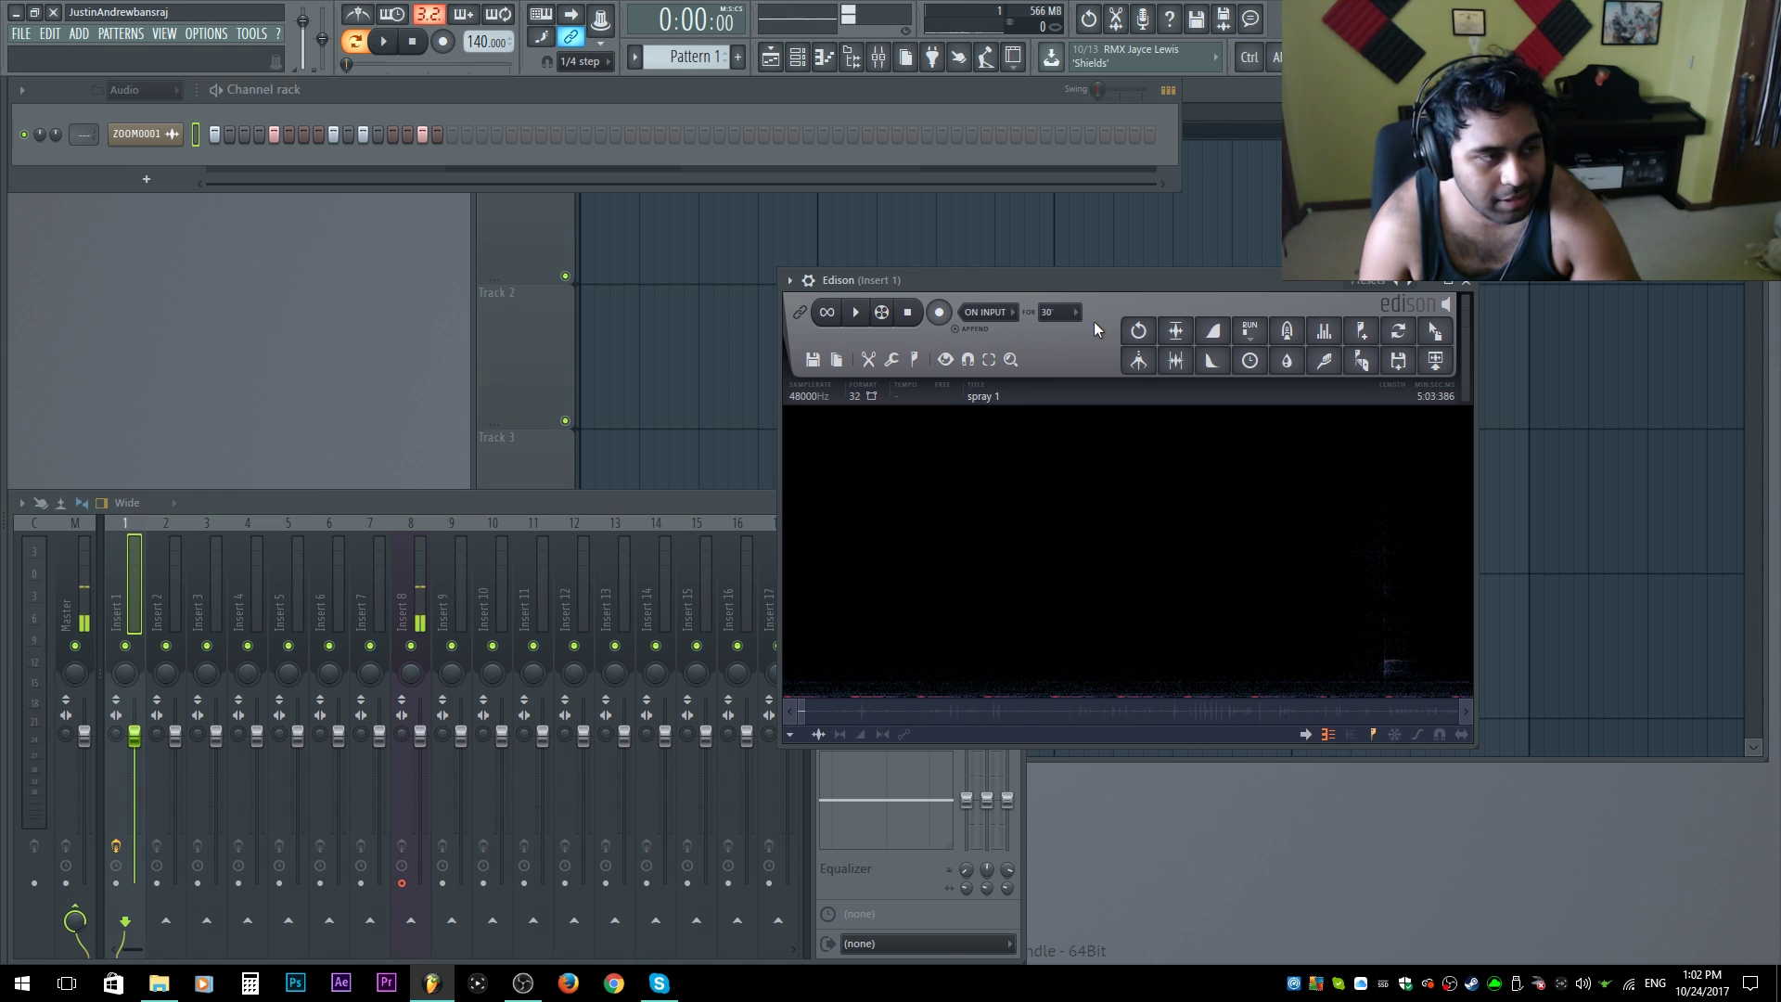
# Step: Add a second Edison in slot 2 of Insert 1 and bring the trimmed hit into it
pyautogui.click(135, 606)
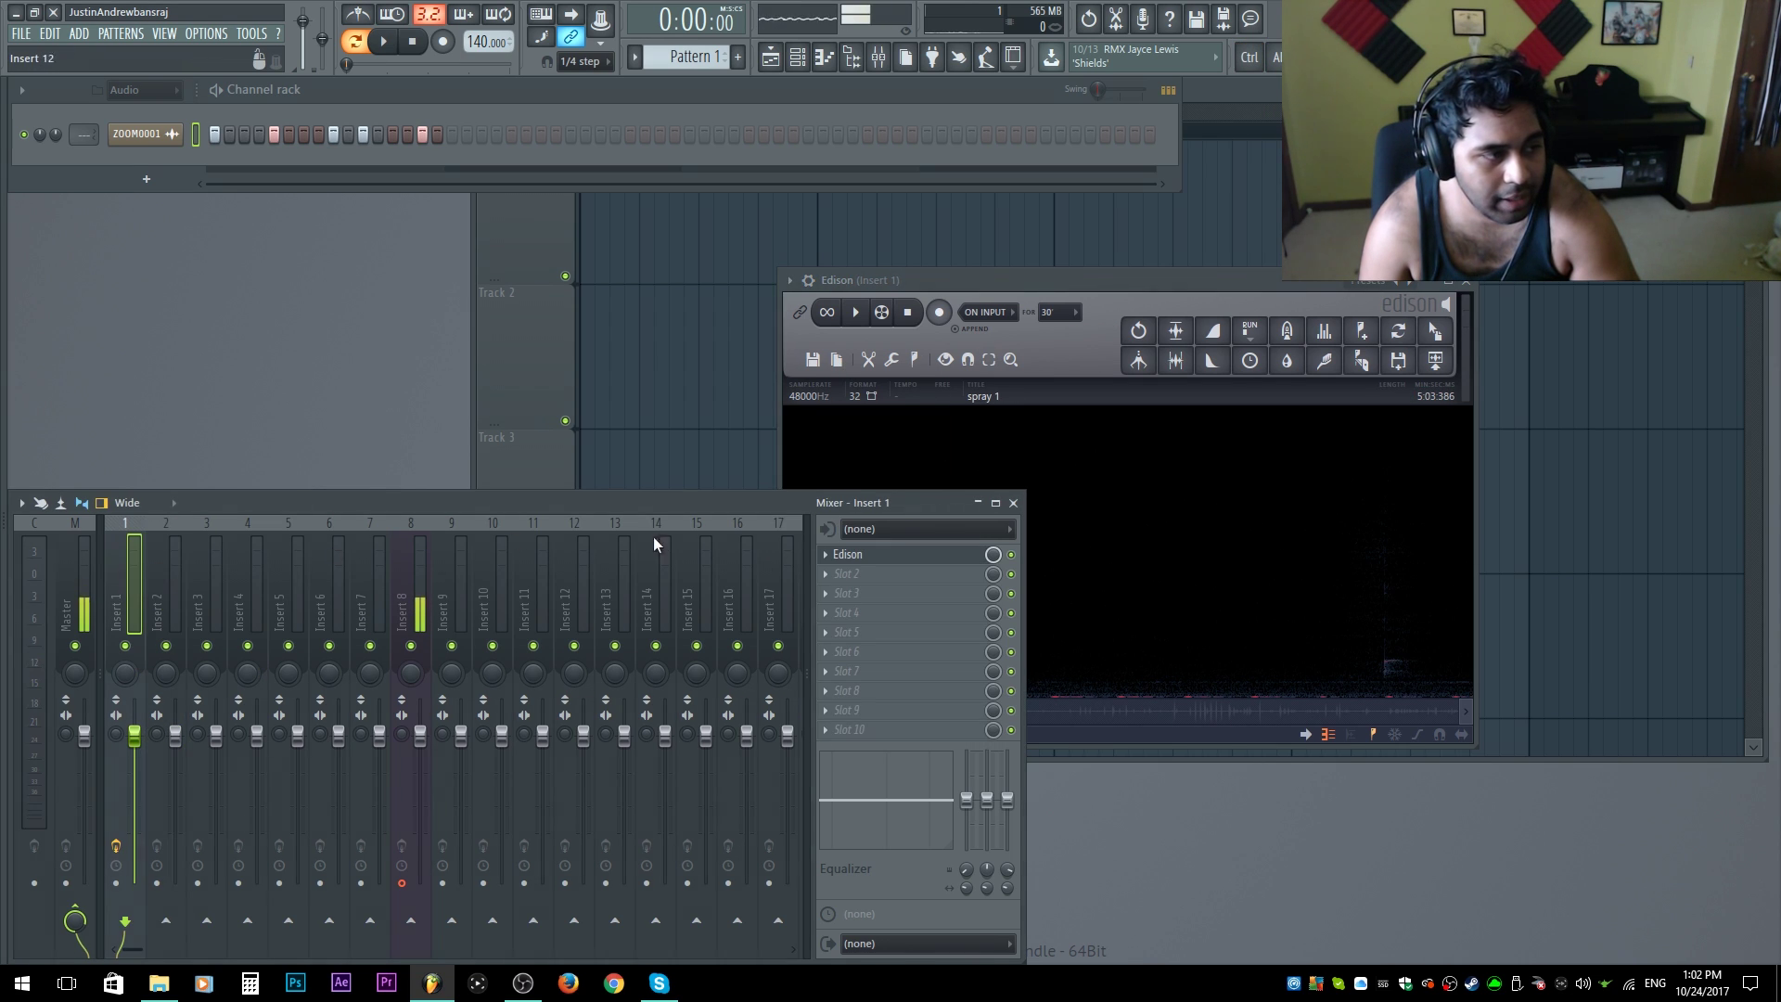
pyautogui.click(863, 575)
pyautogui.click(1389, 28)
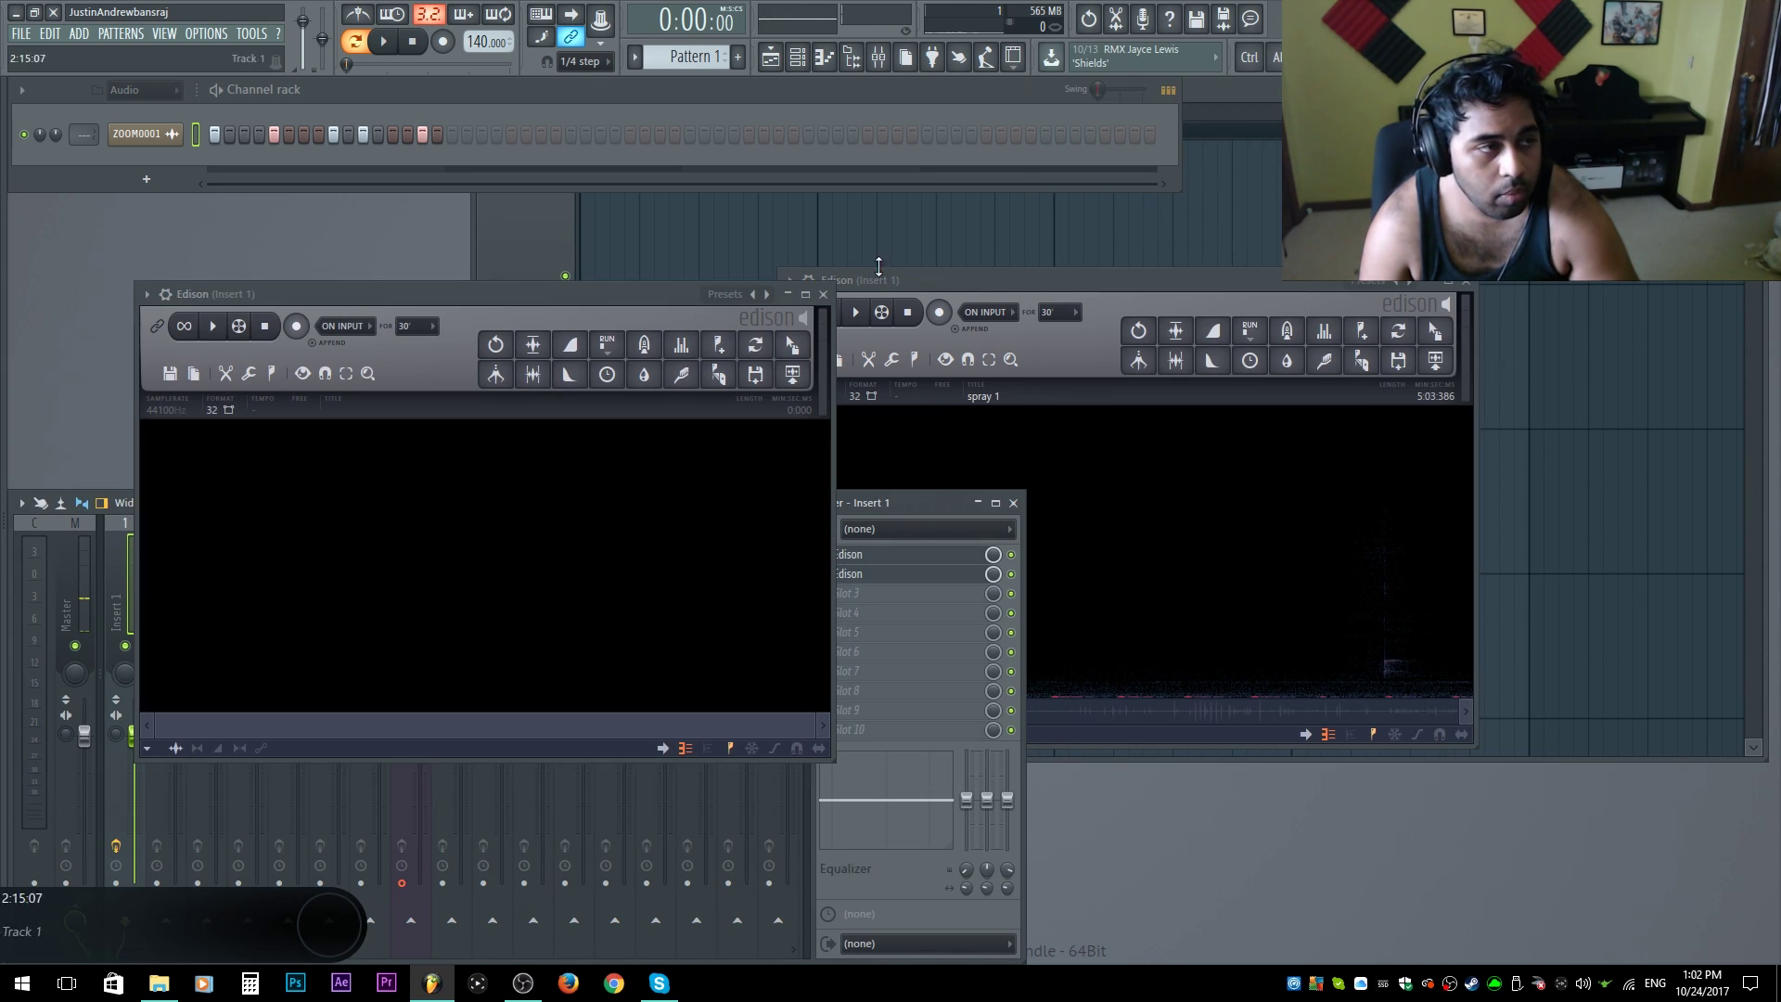
pyautogui.hotkey('ctrl', 'o')
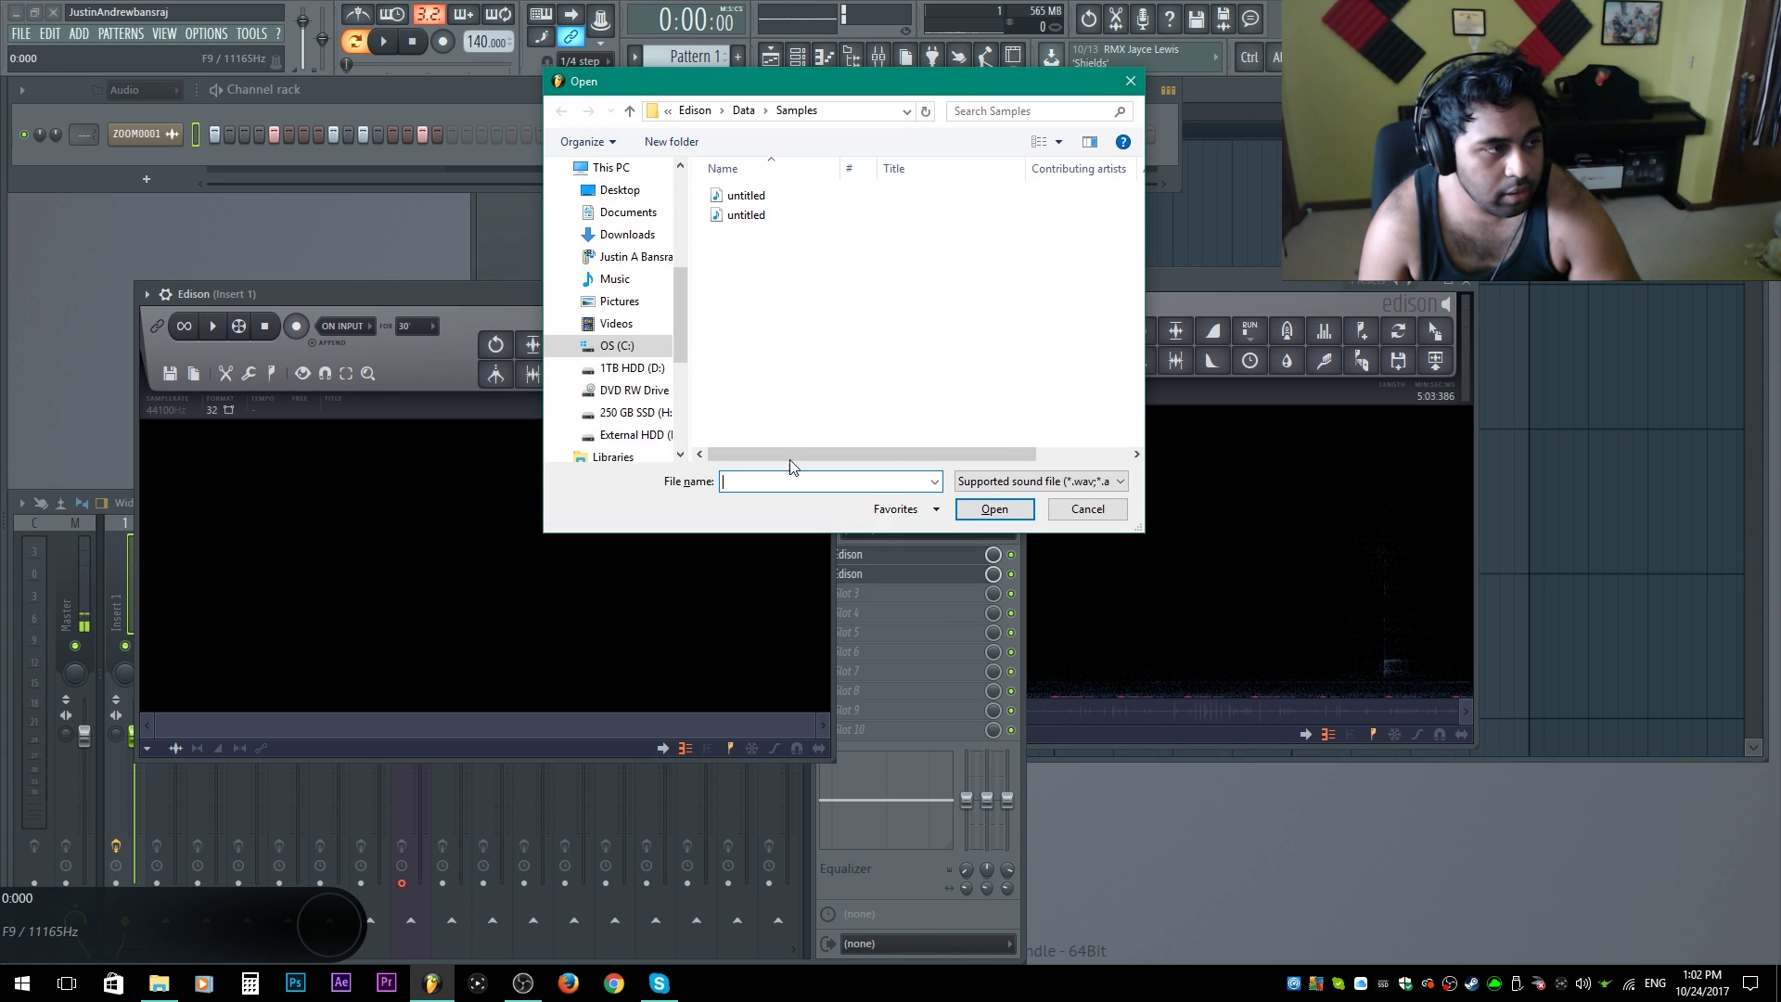
pyautogui.click(1112, 509)
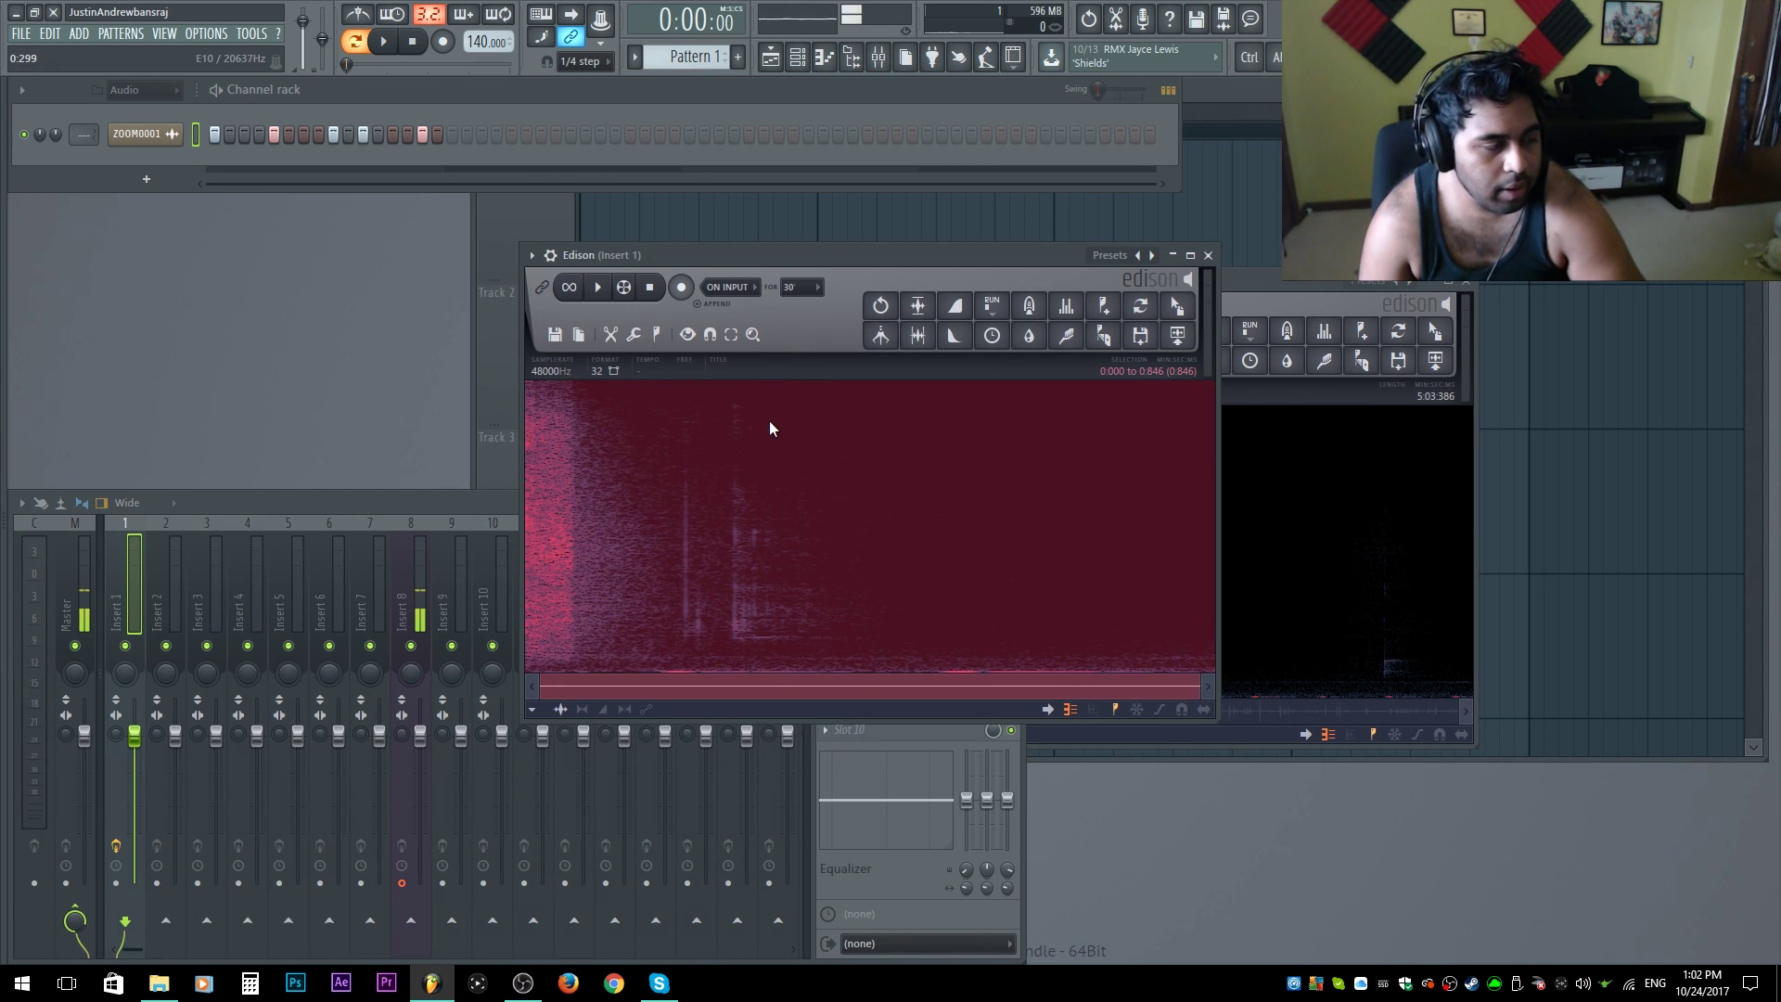
pyautogui.click(770, 422)
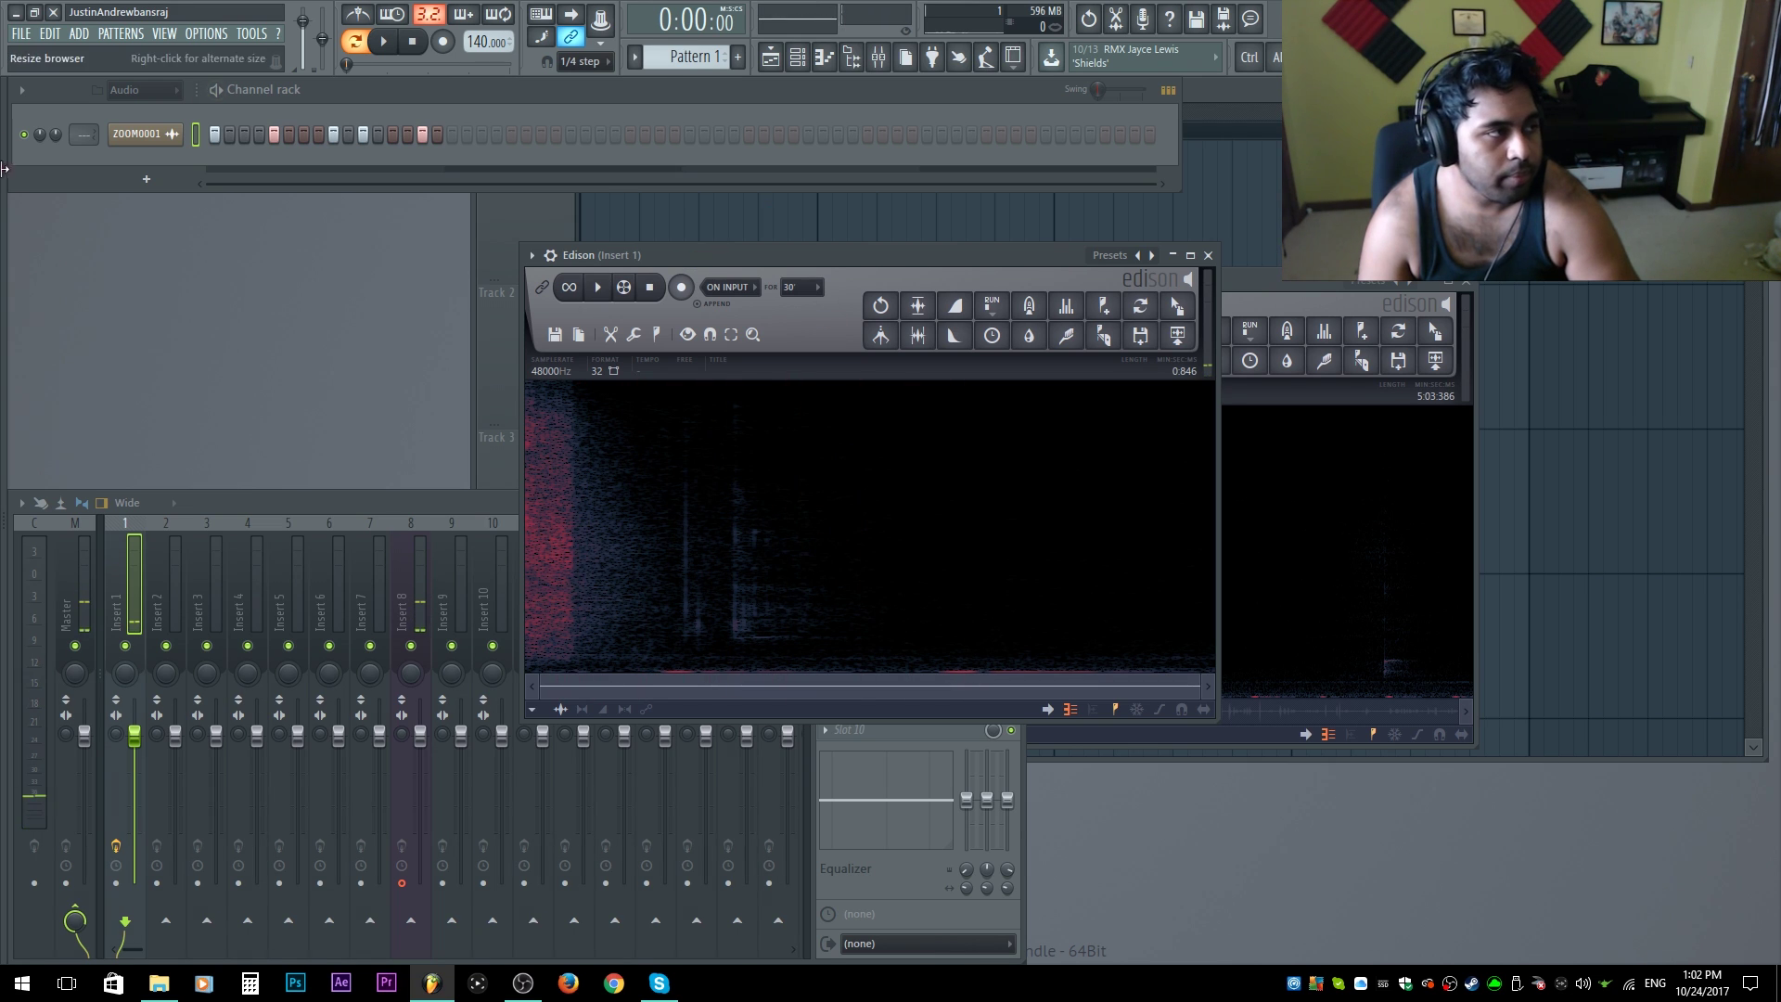
# Step: Open the ZOOM0001 channel settings and load the channel's sample into the second Edison
pyautogui.click(148, 134)
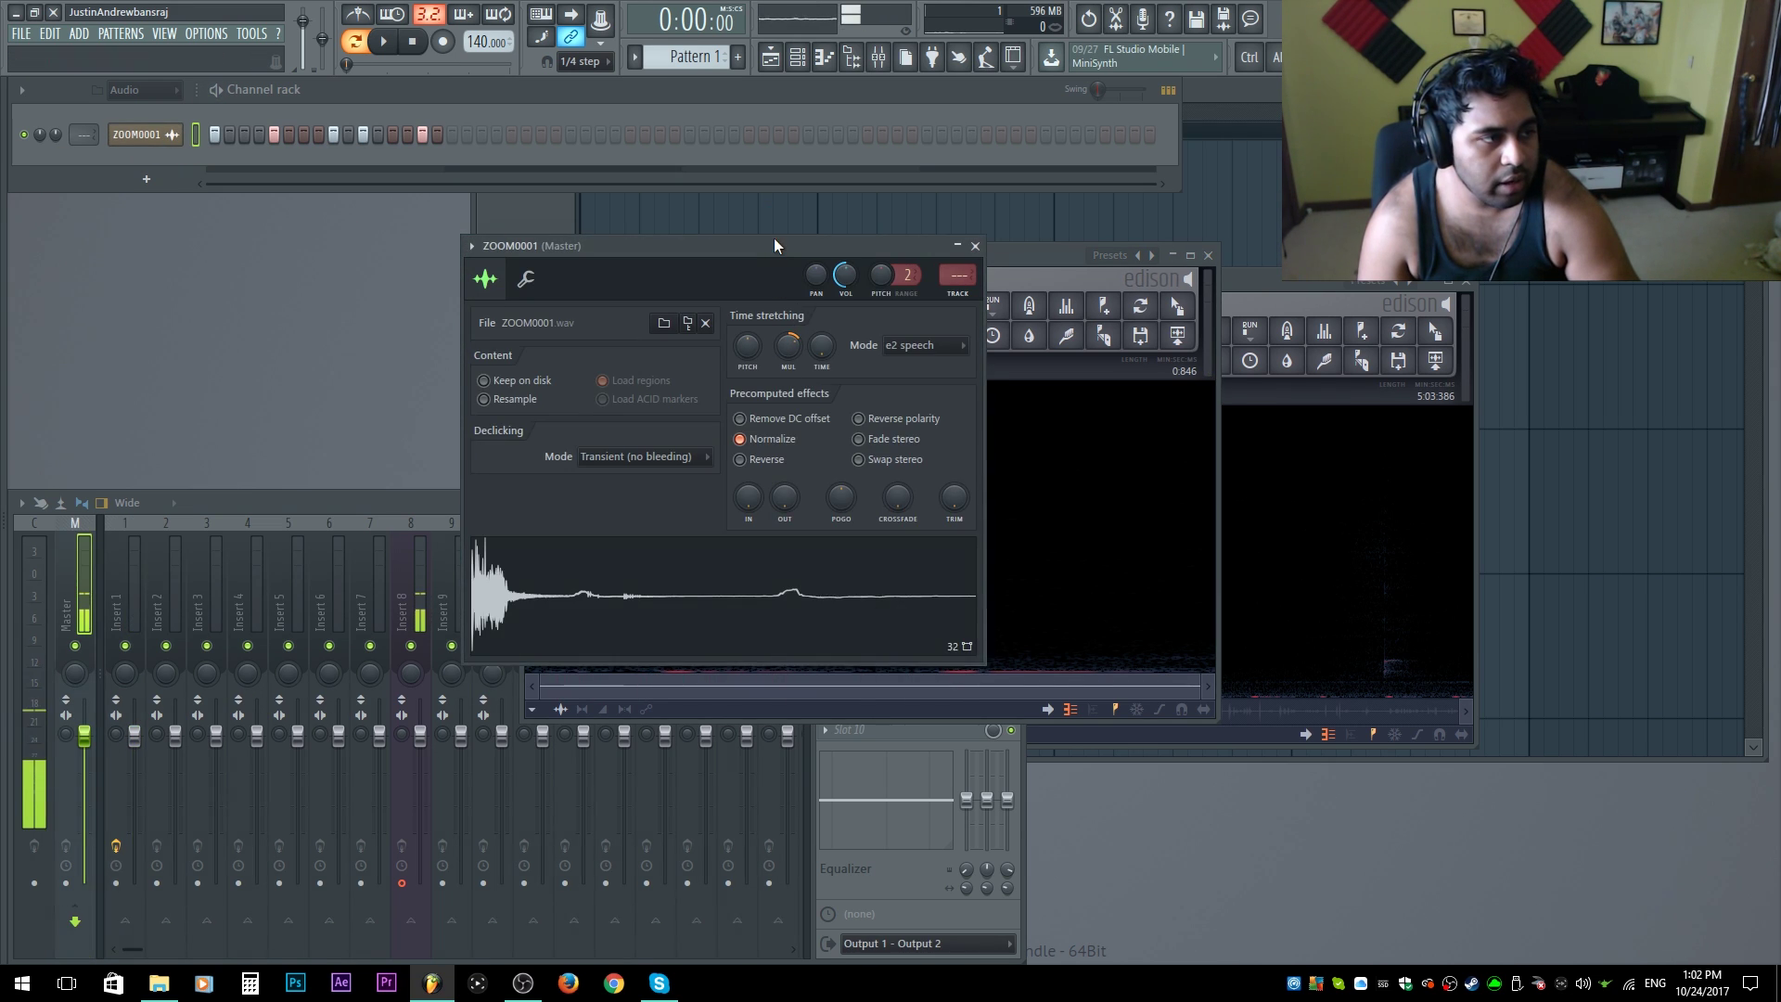
pyautogui.moveTo(773, 243); pyautogui.dragTo(466, 202)
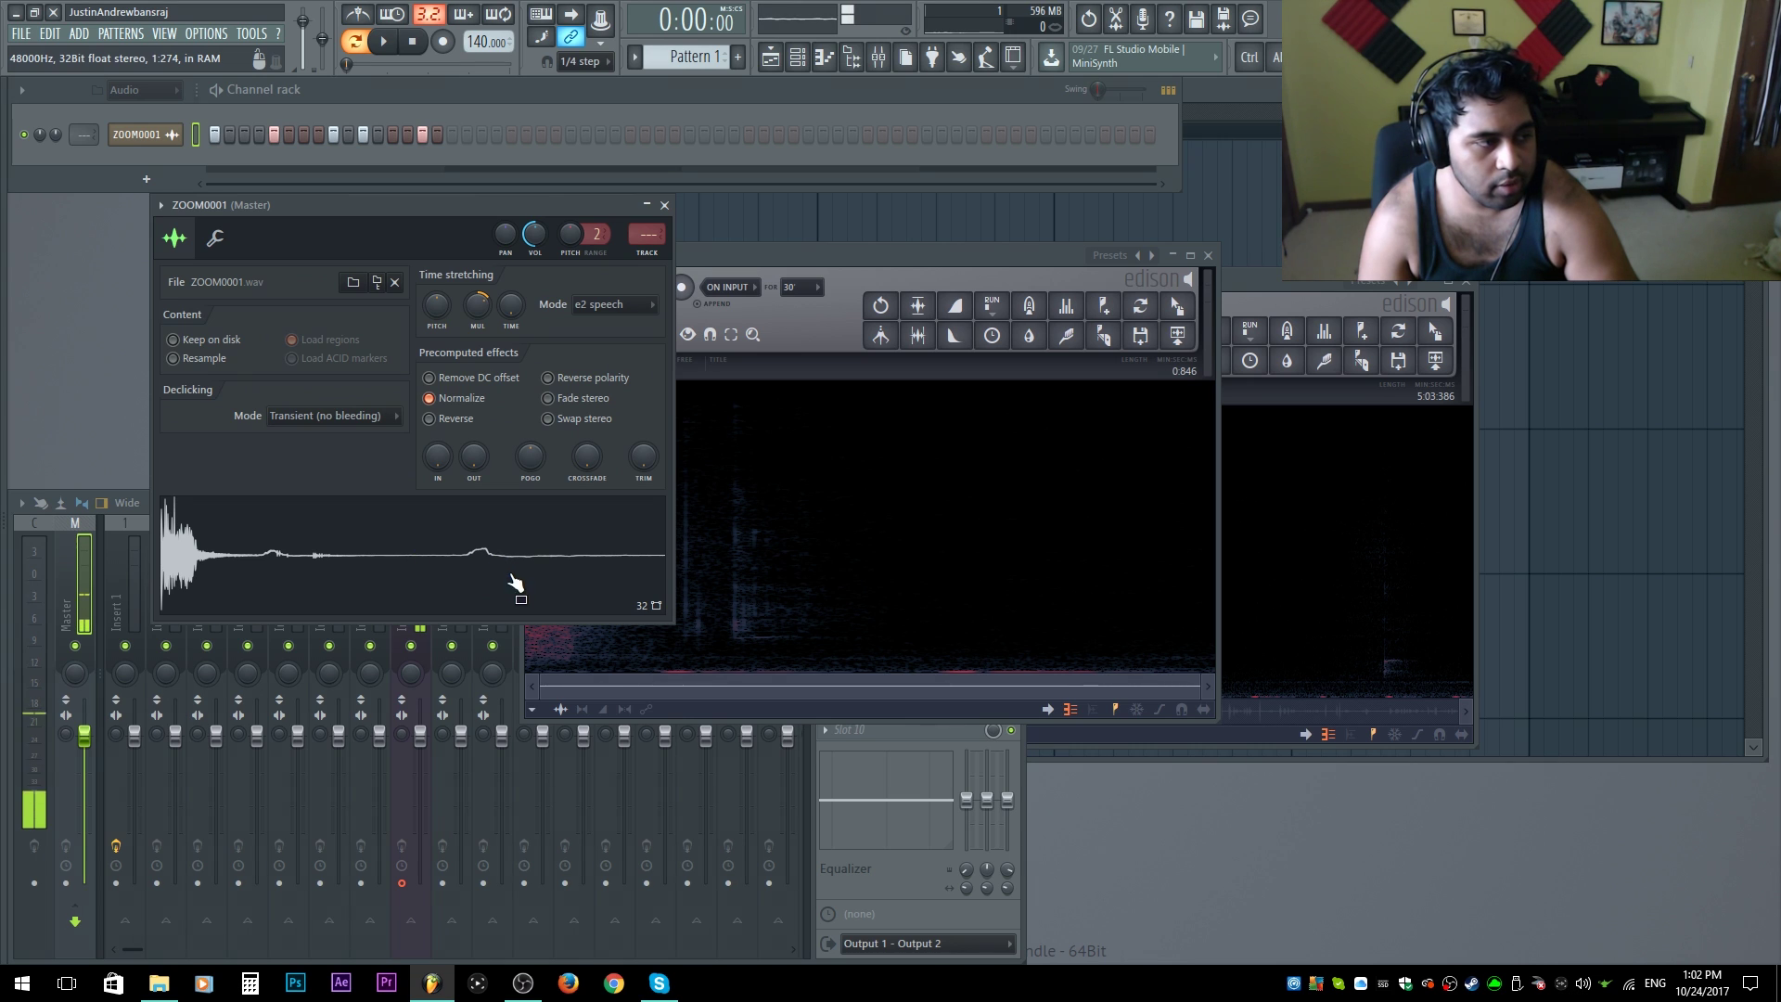
pyautogui.moveTo(478, 554); pyautogui.dragTo(954, 475)
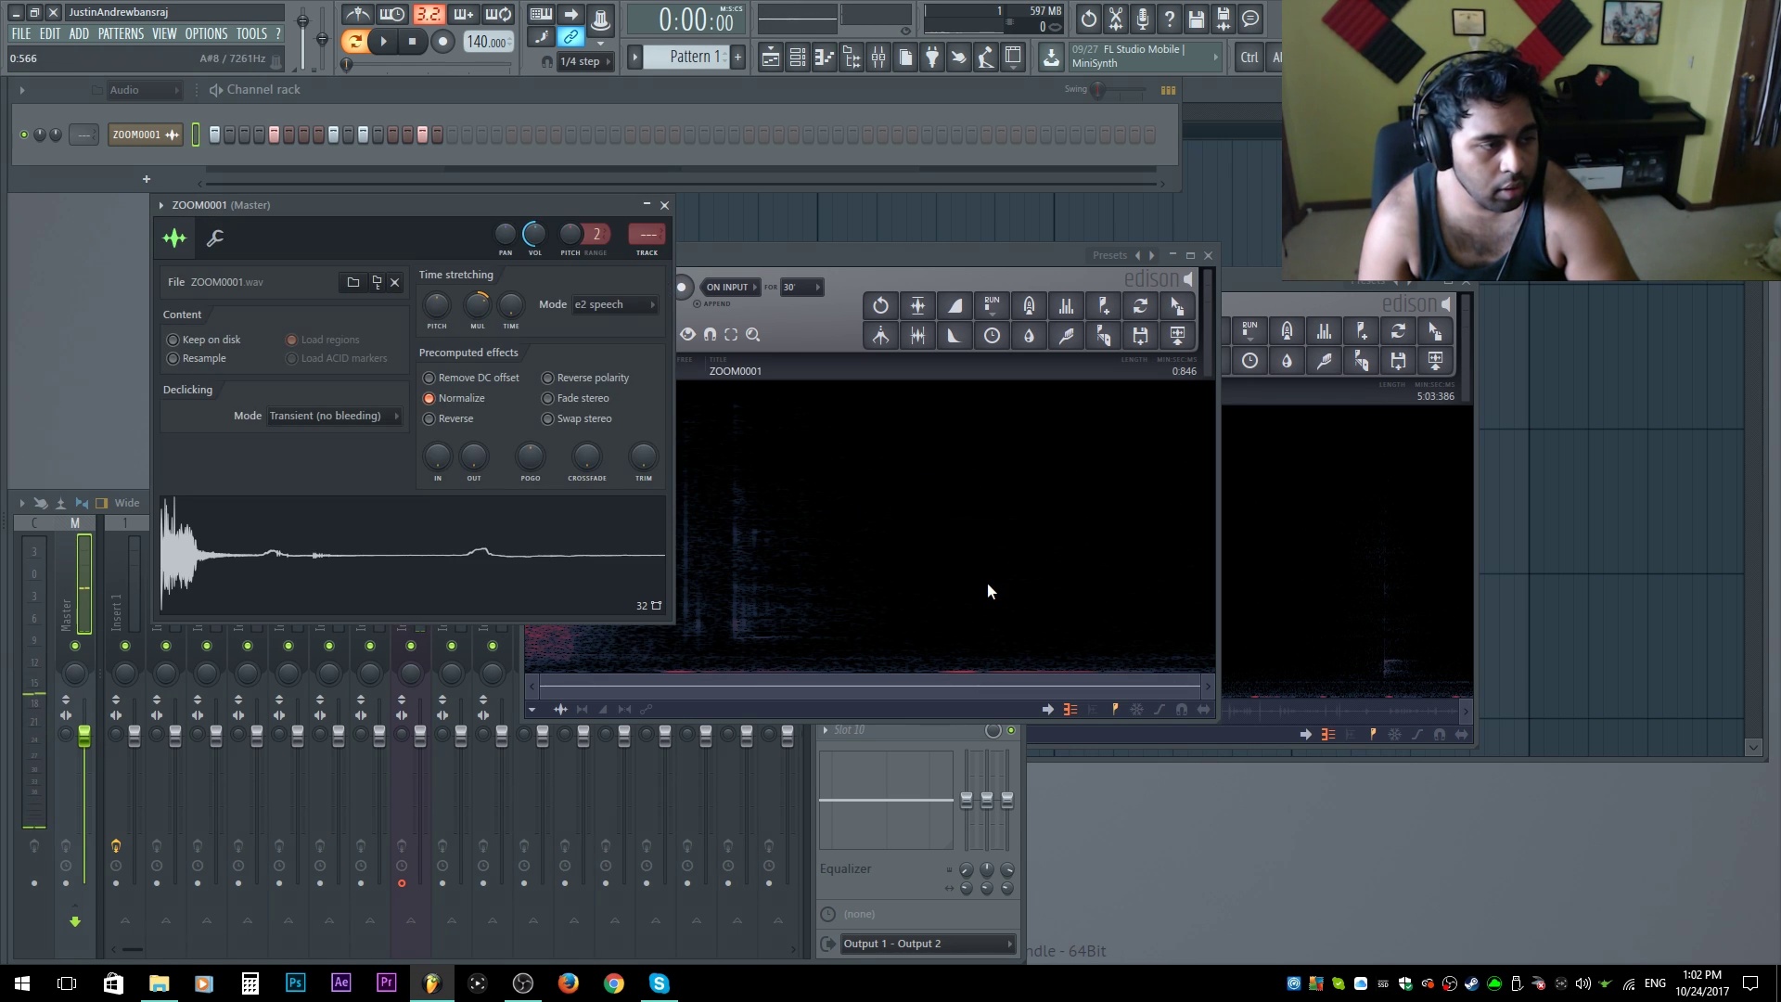
# Step: Trim the sample's tail in the second Edison to 0.238 seconds, audition it and send it back to the channel
pyautogui.moveTo(821, 606); pyautogui.dragTo(1411, 628)
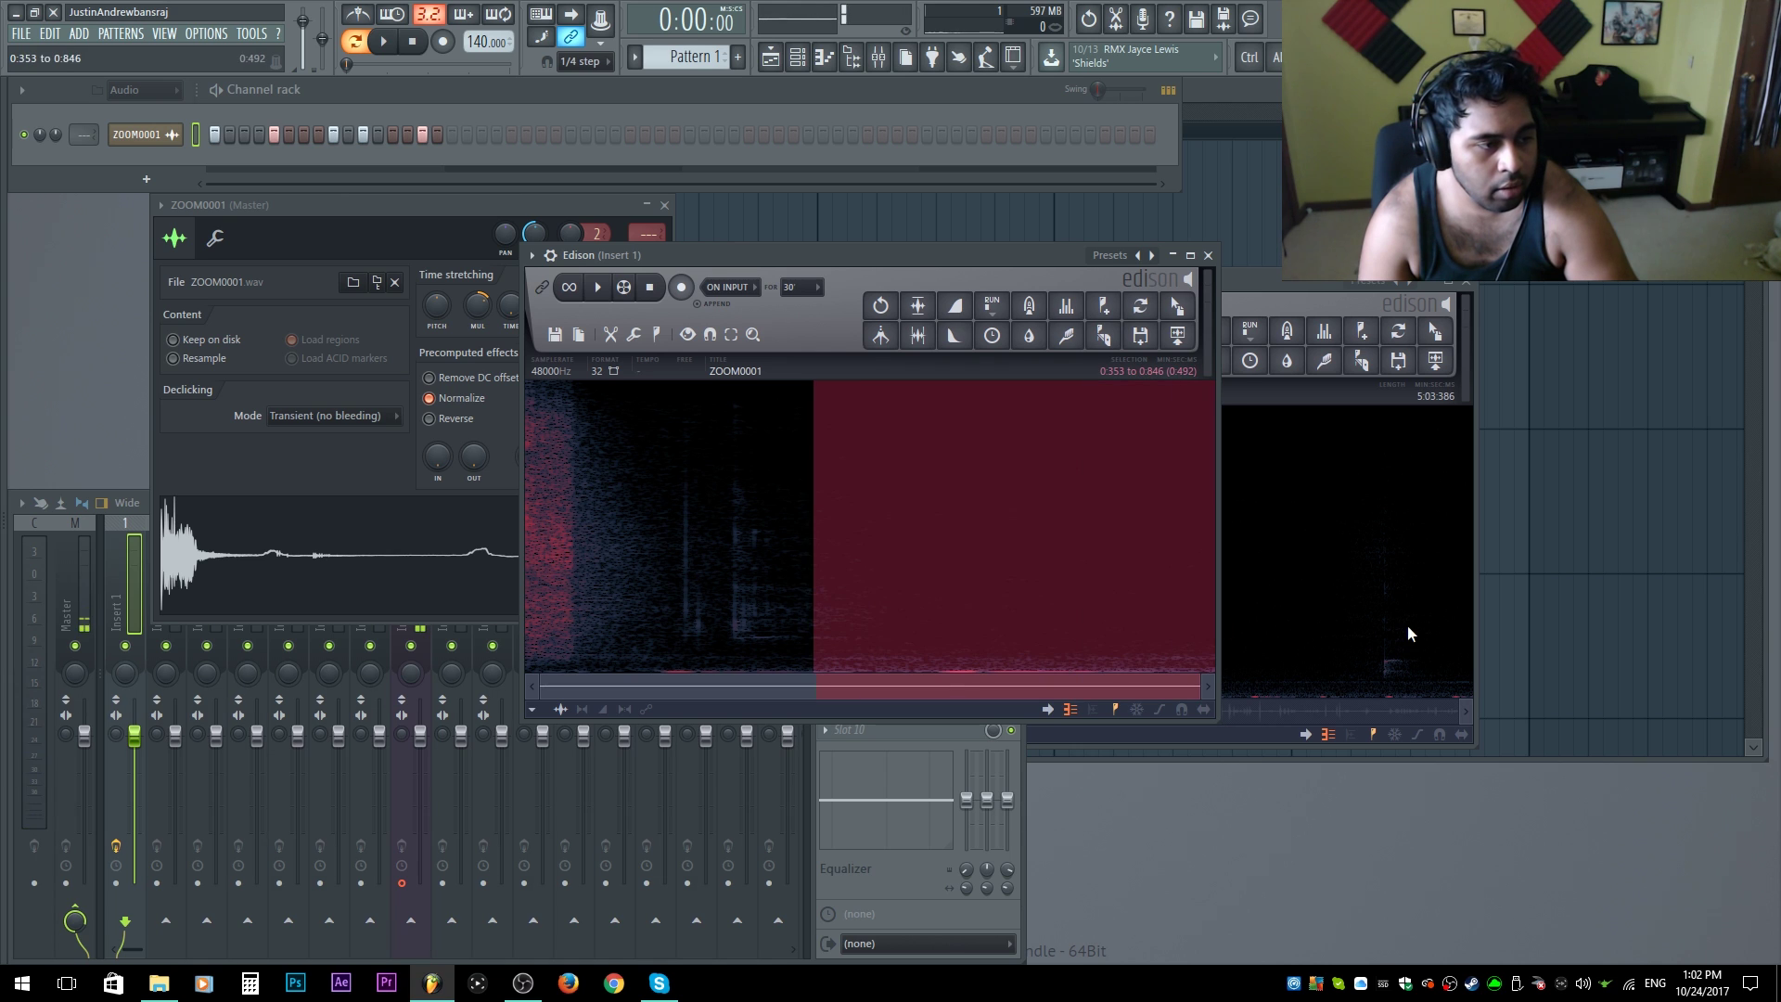
pyautogui.press('Delete')
pyautogui.press('space')
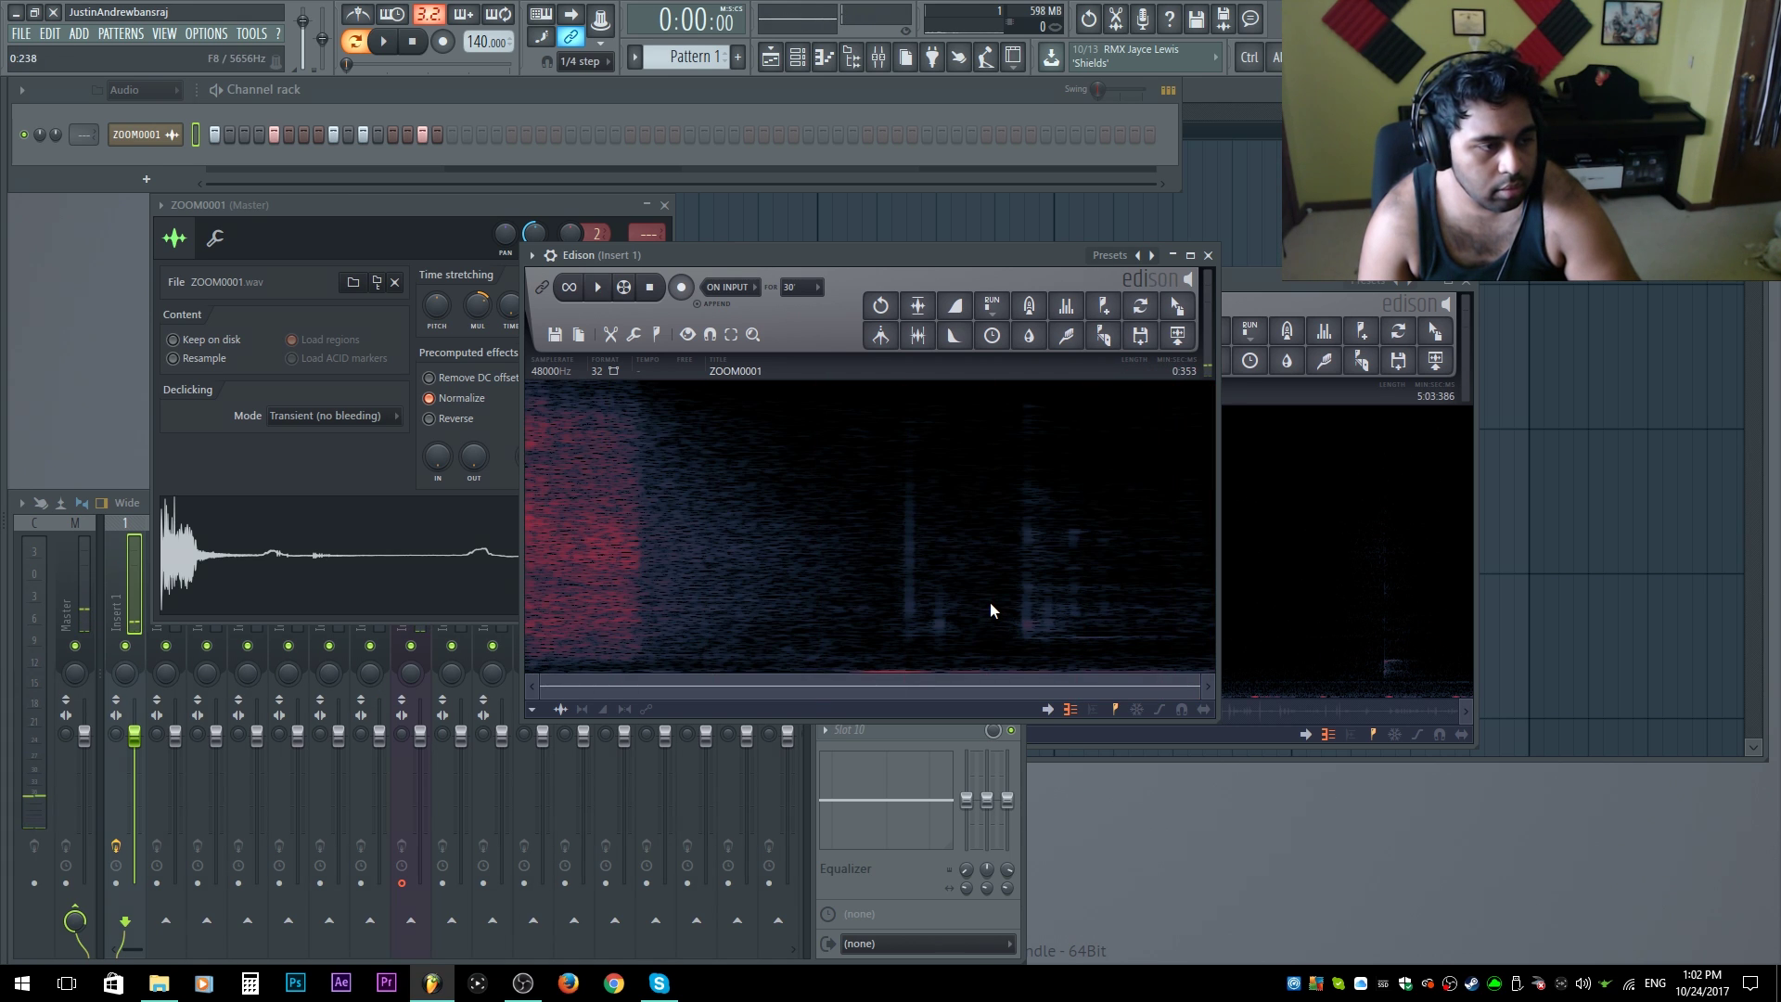
pyautogui.moveTo(989, 603); pyautogui.dragTo(1215, 601)
pyautogui.press('Delete')
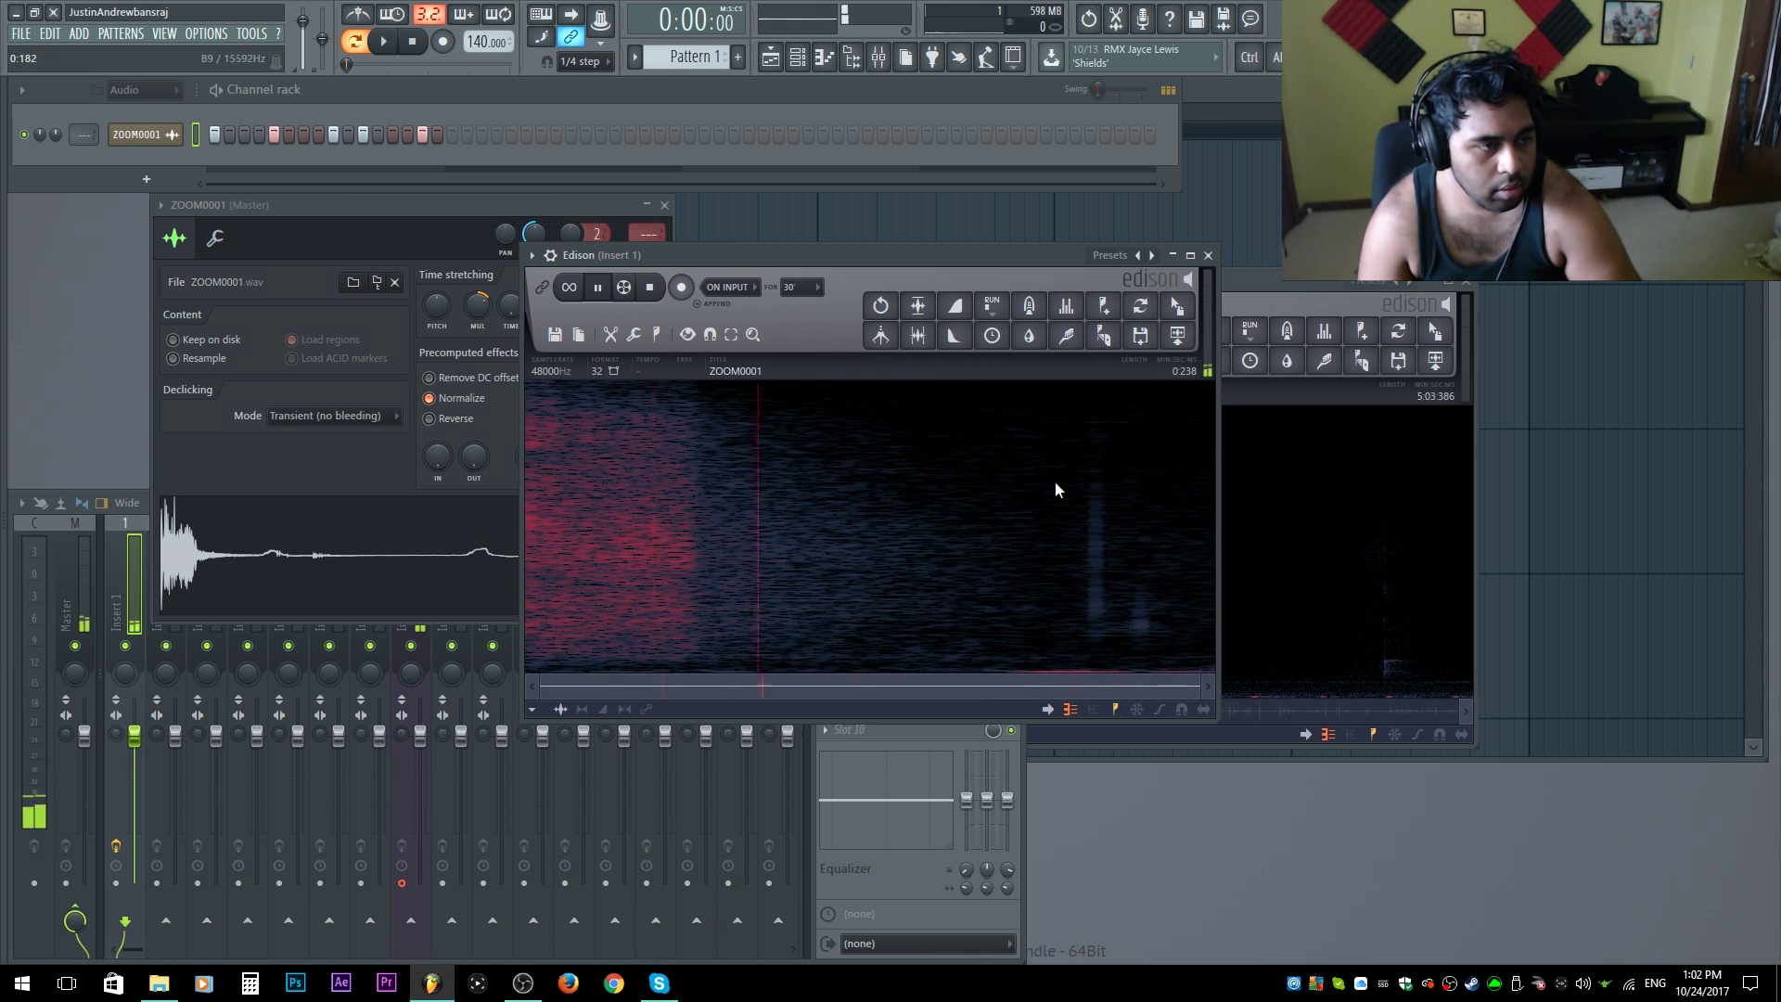
pyautogui.press('space')
pyautogui.moveTo(1177, 307); pyautogui.dragTo(438, 501)
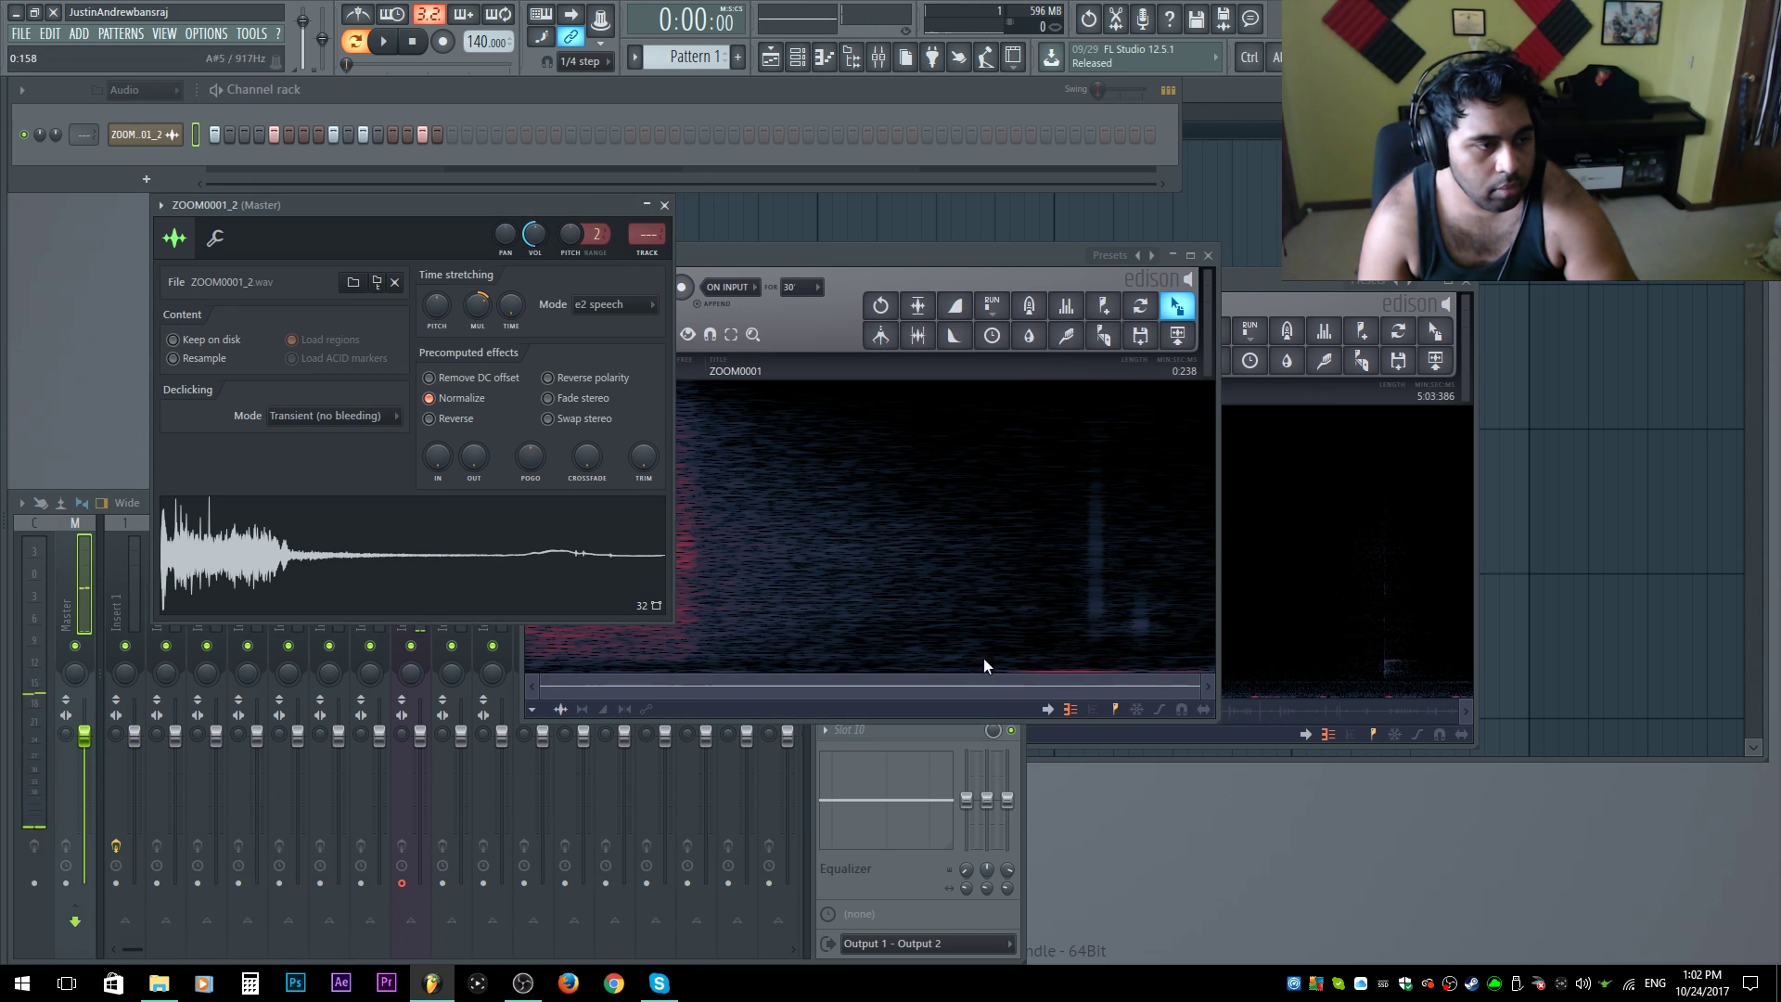
# Step: Trim the sample further to 0.161 seconds, replace the channel's sample with it and close both windows
pyautogui.moveTo(1044, 594); pyautogui.dragTo(1288, 566)
pyautogui.moveTo(1044, 594); pyautogui.dragTo(993, 566)
pyautogui.press('Delete')
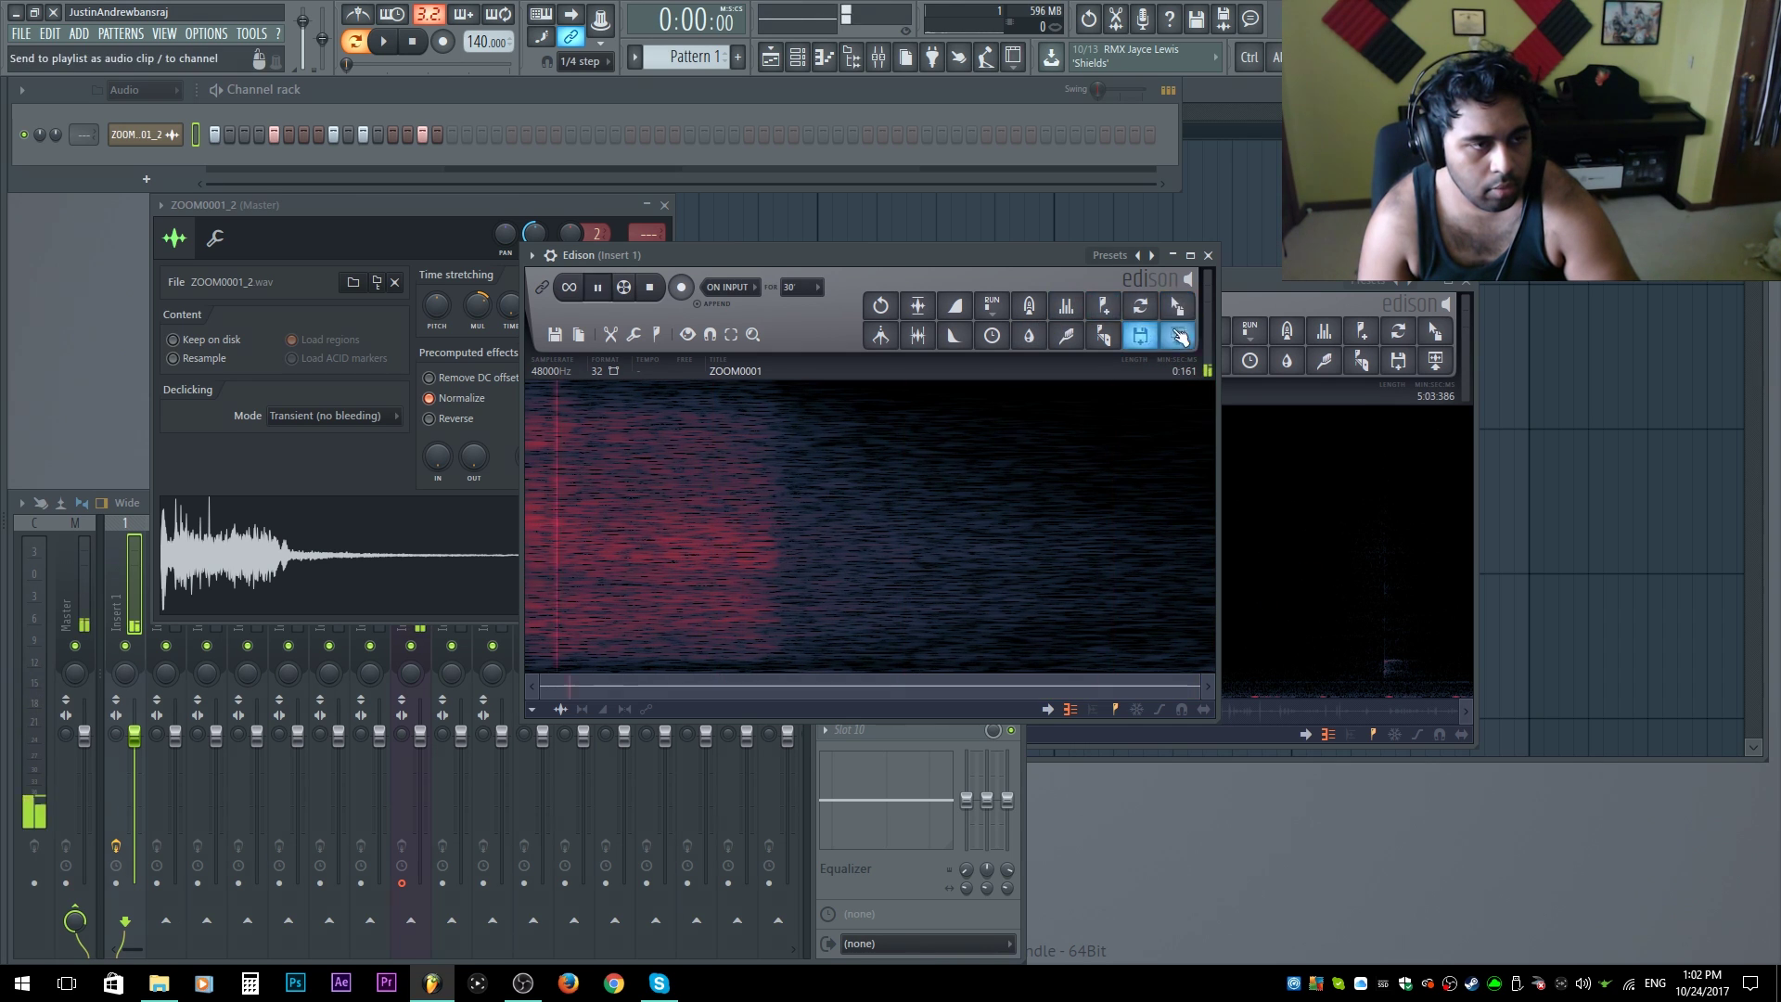
pyautogui.moveTo(1176, 309); pyautogui.dragTo(510, 575)
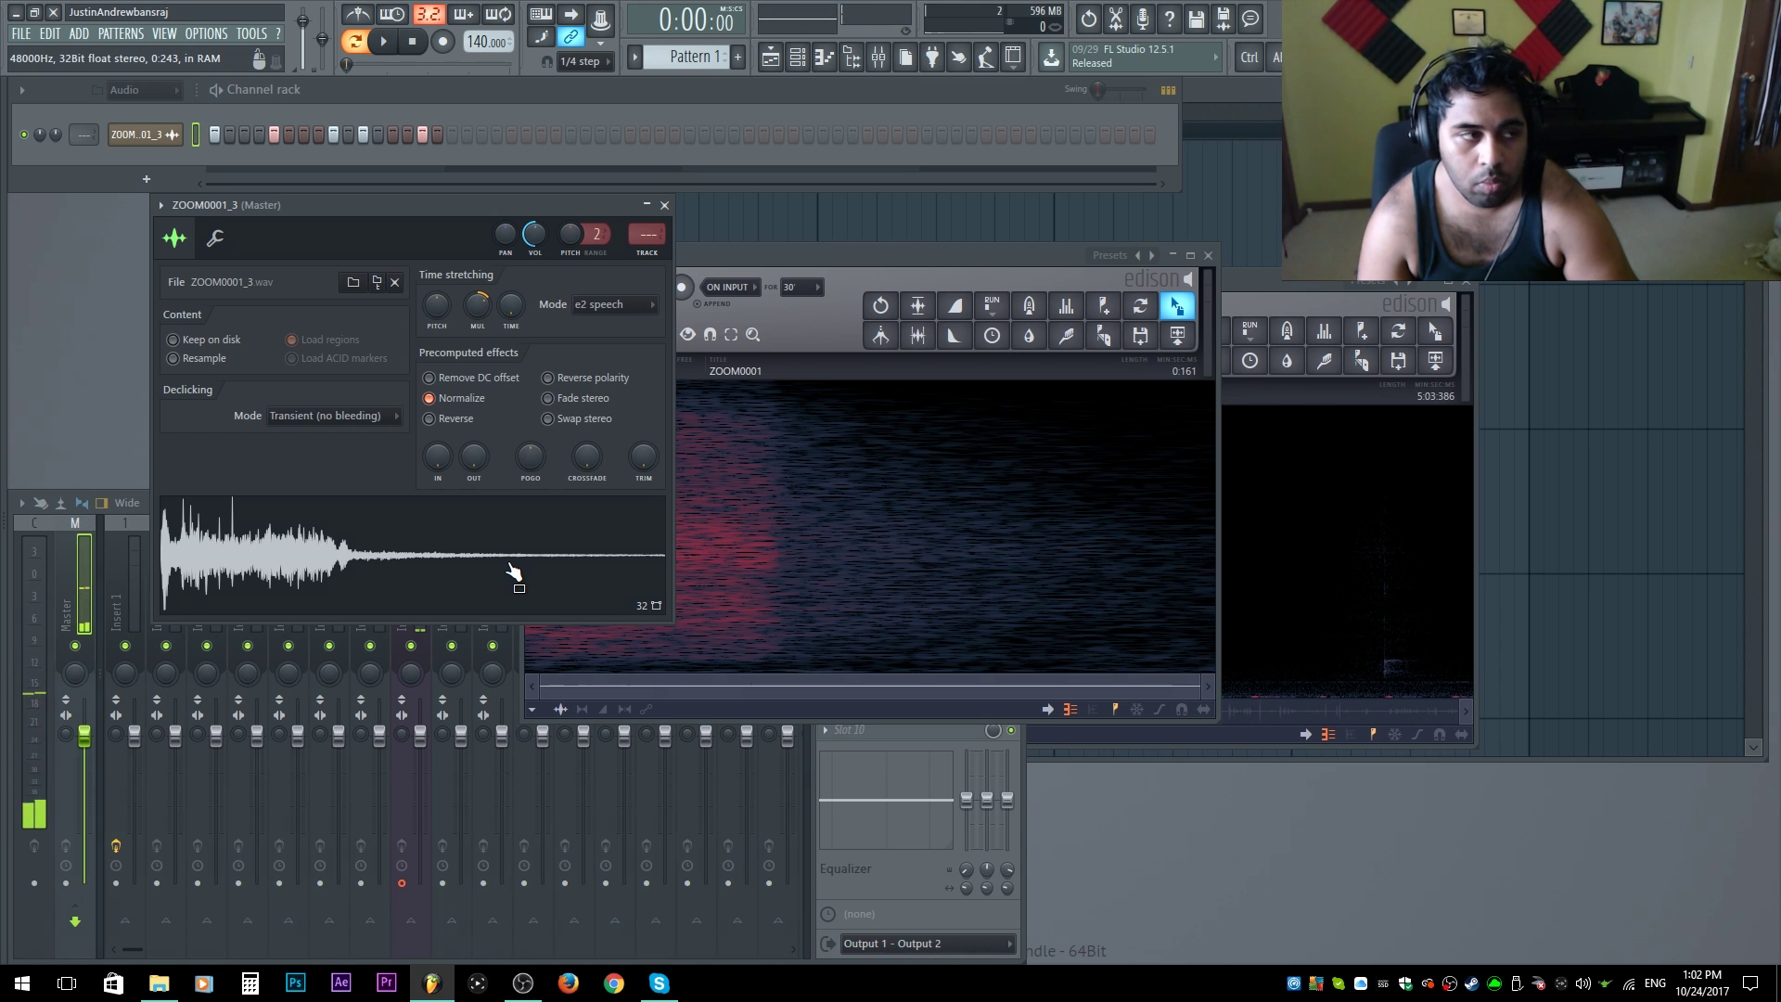
pyautogui.click(1208, 255)
pyautogui.click(665, 206)
# Step: Audition the spray 1 recording in Edison and remove its opening section, trimming the recording to about 4:39.5
pyautogui.scroll(-2, 1066, 603)
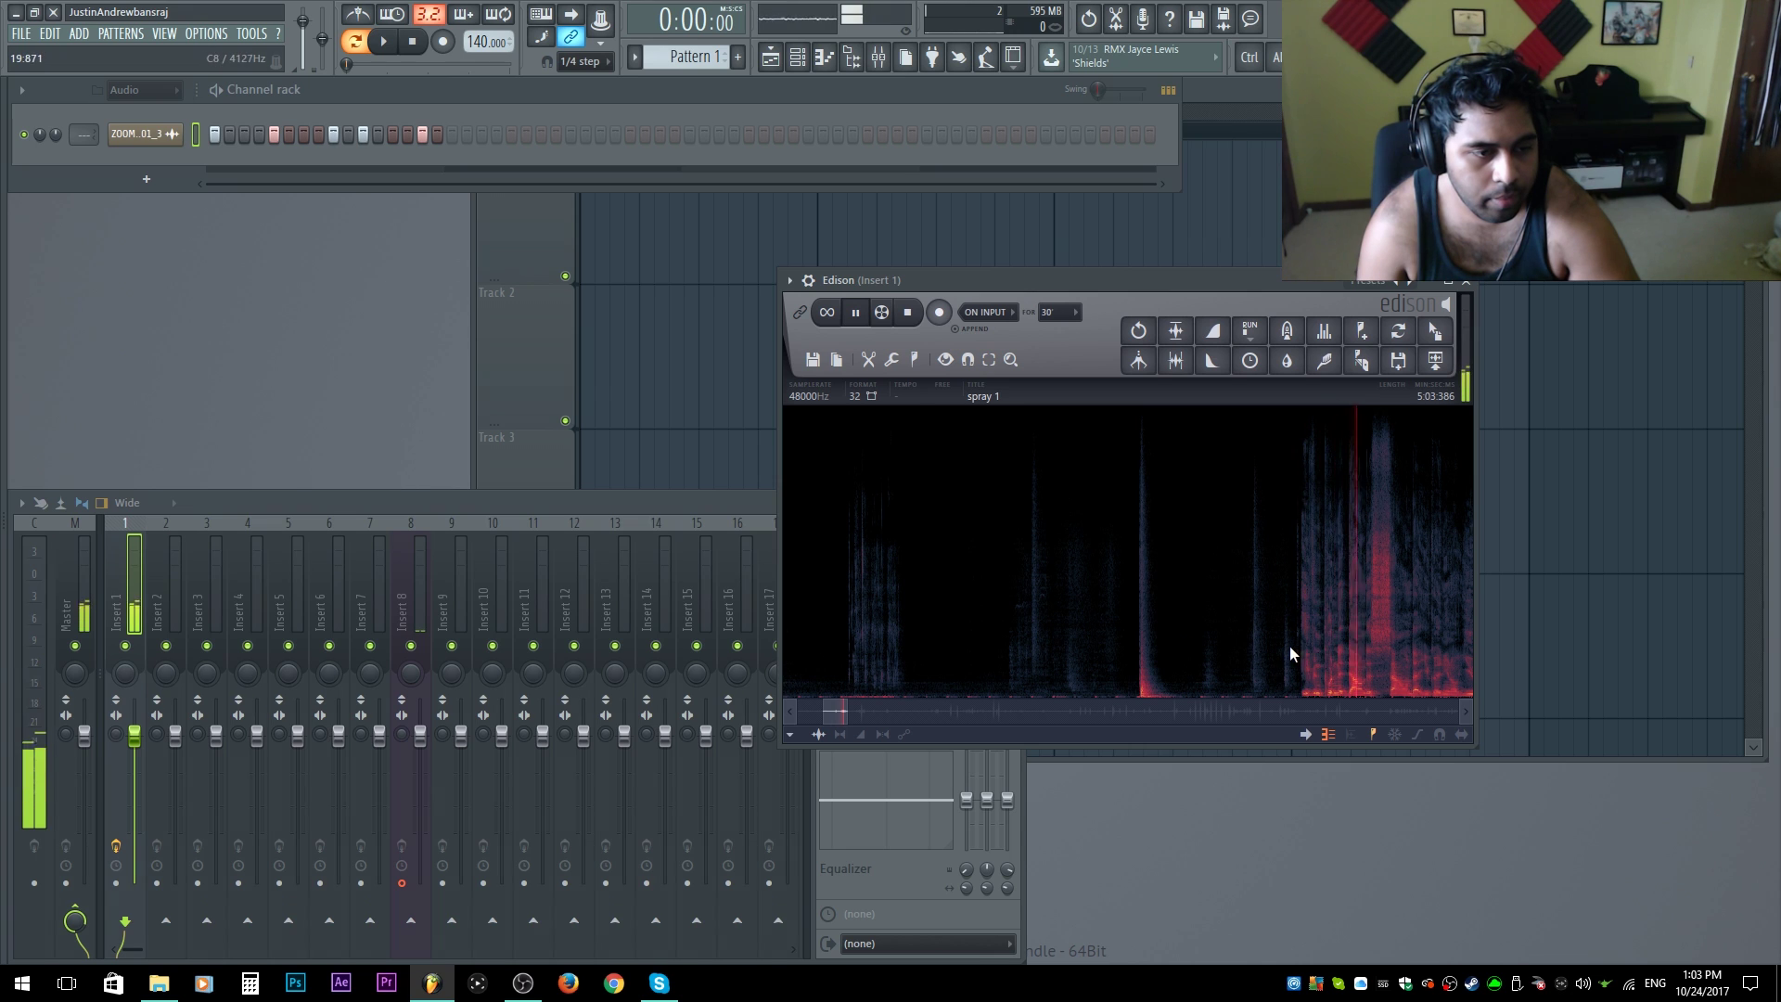
pyautogui.scroll(-3, 1289, 646)
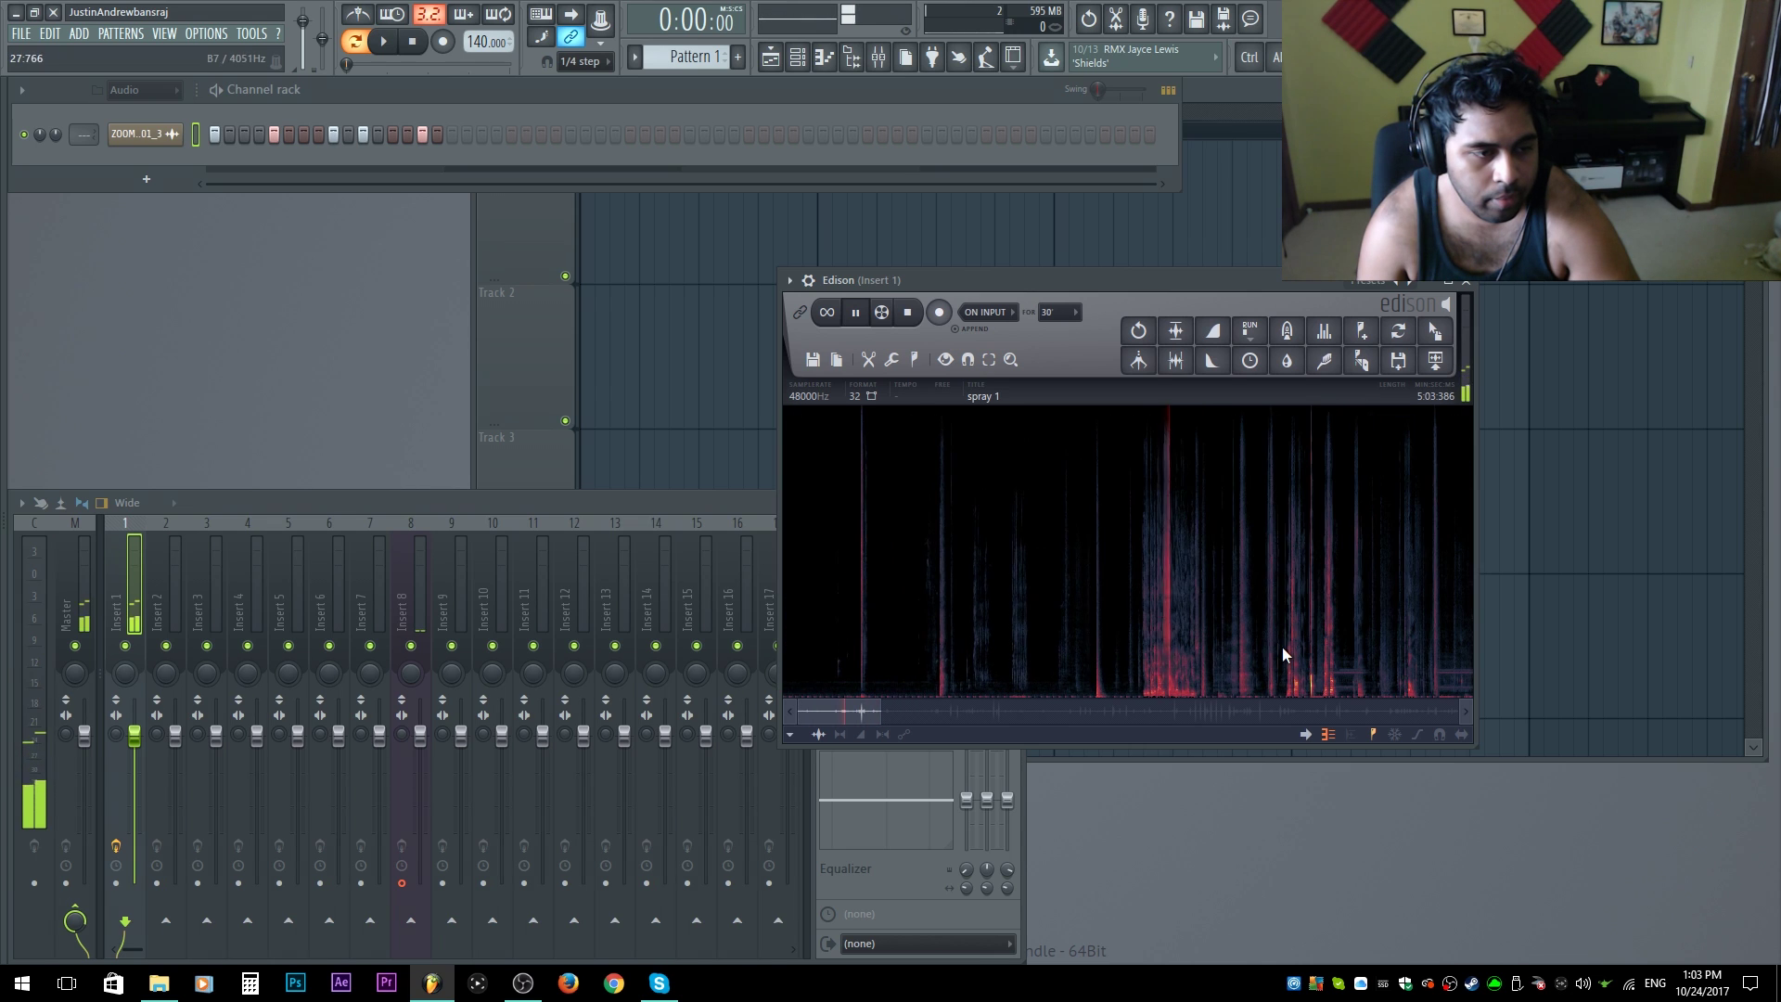
pyautogui.scroll(3, 1160, 651)
pyautogui.scroll(3, 1277, 644)
pyautogui.moveTo(1231, 651); pyautogui.dragTo(489, 621)
pyautogui.click(902, 620)
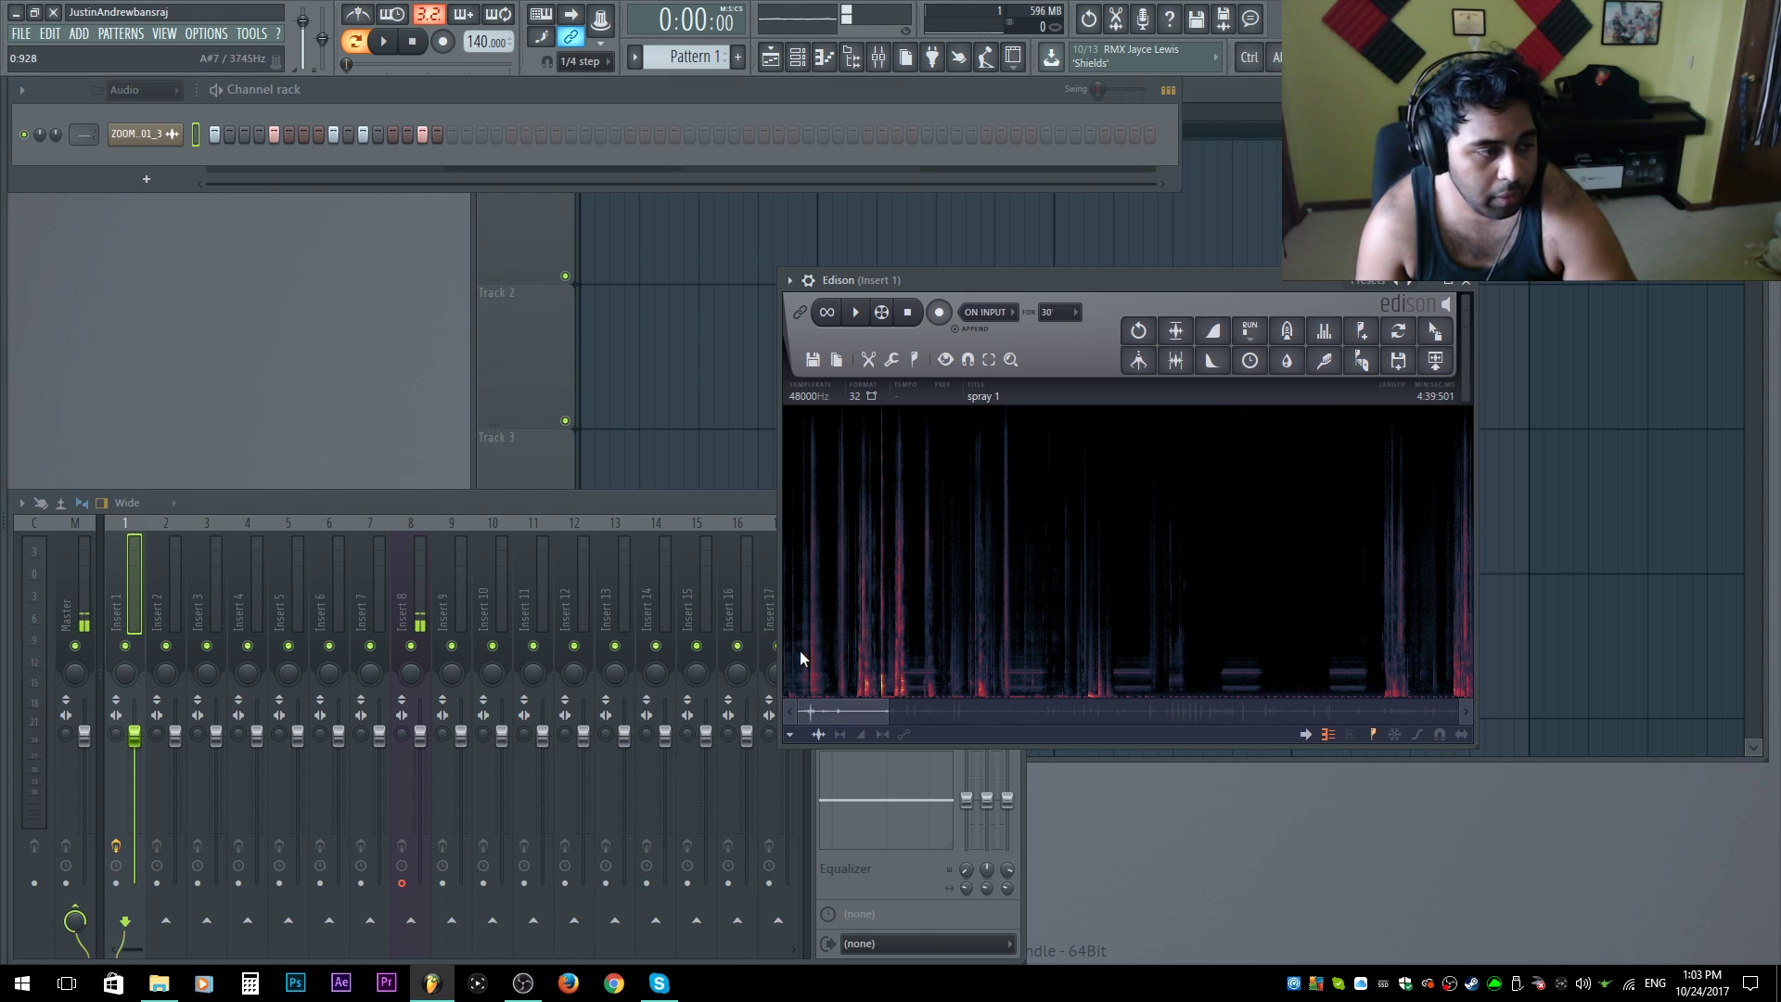
# Step: Select the tonal passage from 18.366 to 20.515 seconds in spray 1 and cut it out of the recording
pyautogui.scroll(3, 1155, 646)
pyautogui.moveTo(1129, 648); pyautogui.dragTo(821, 652)
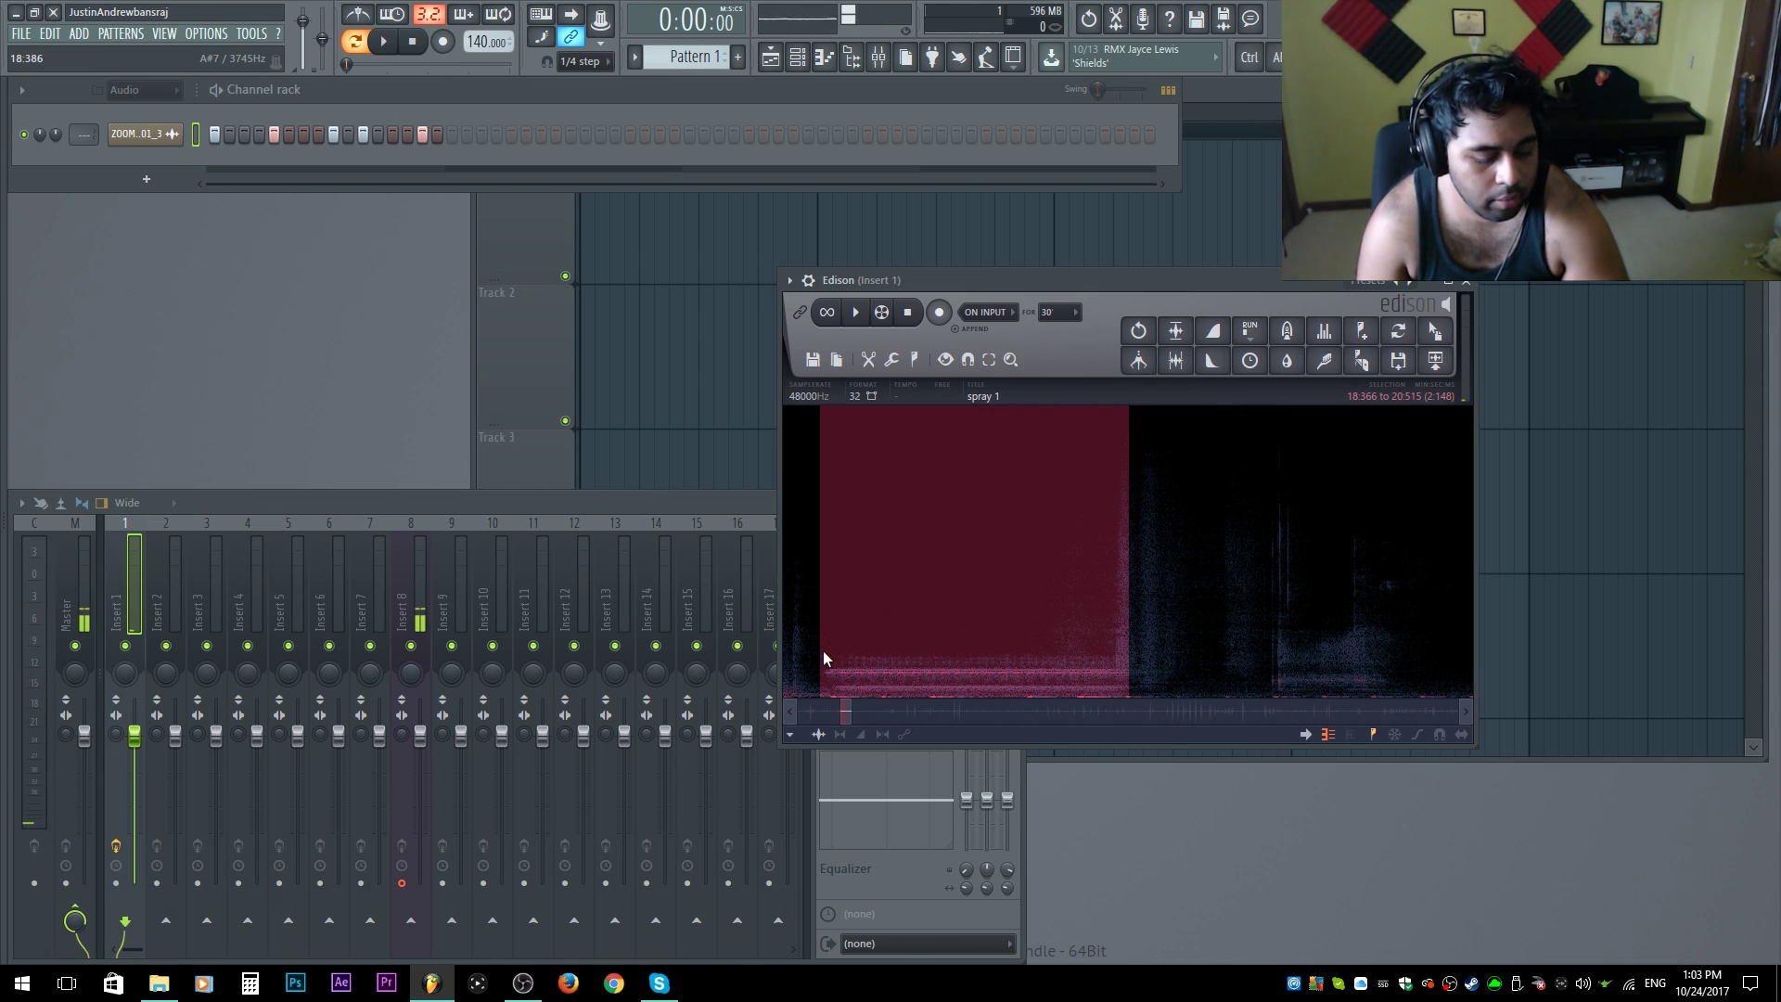
pyautogui.hotkey('ctrl', 'x')
# Step: Clear the second Edison on Insert 1 and paste the cut 2.148-second passage into it
pyautogui.click(96, 589)
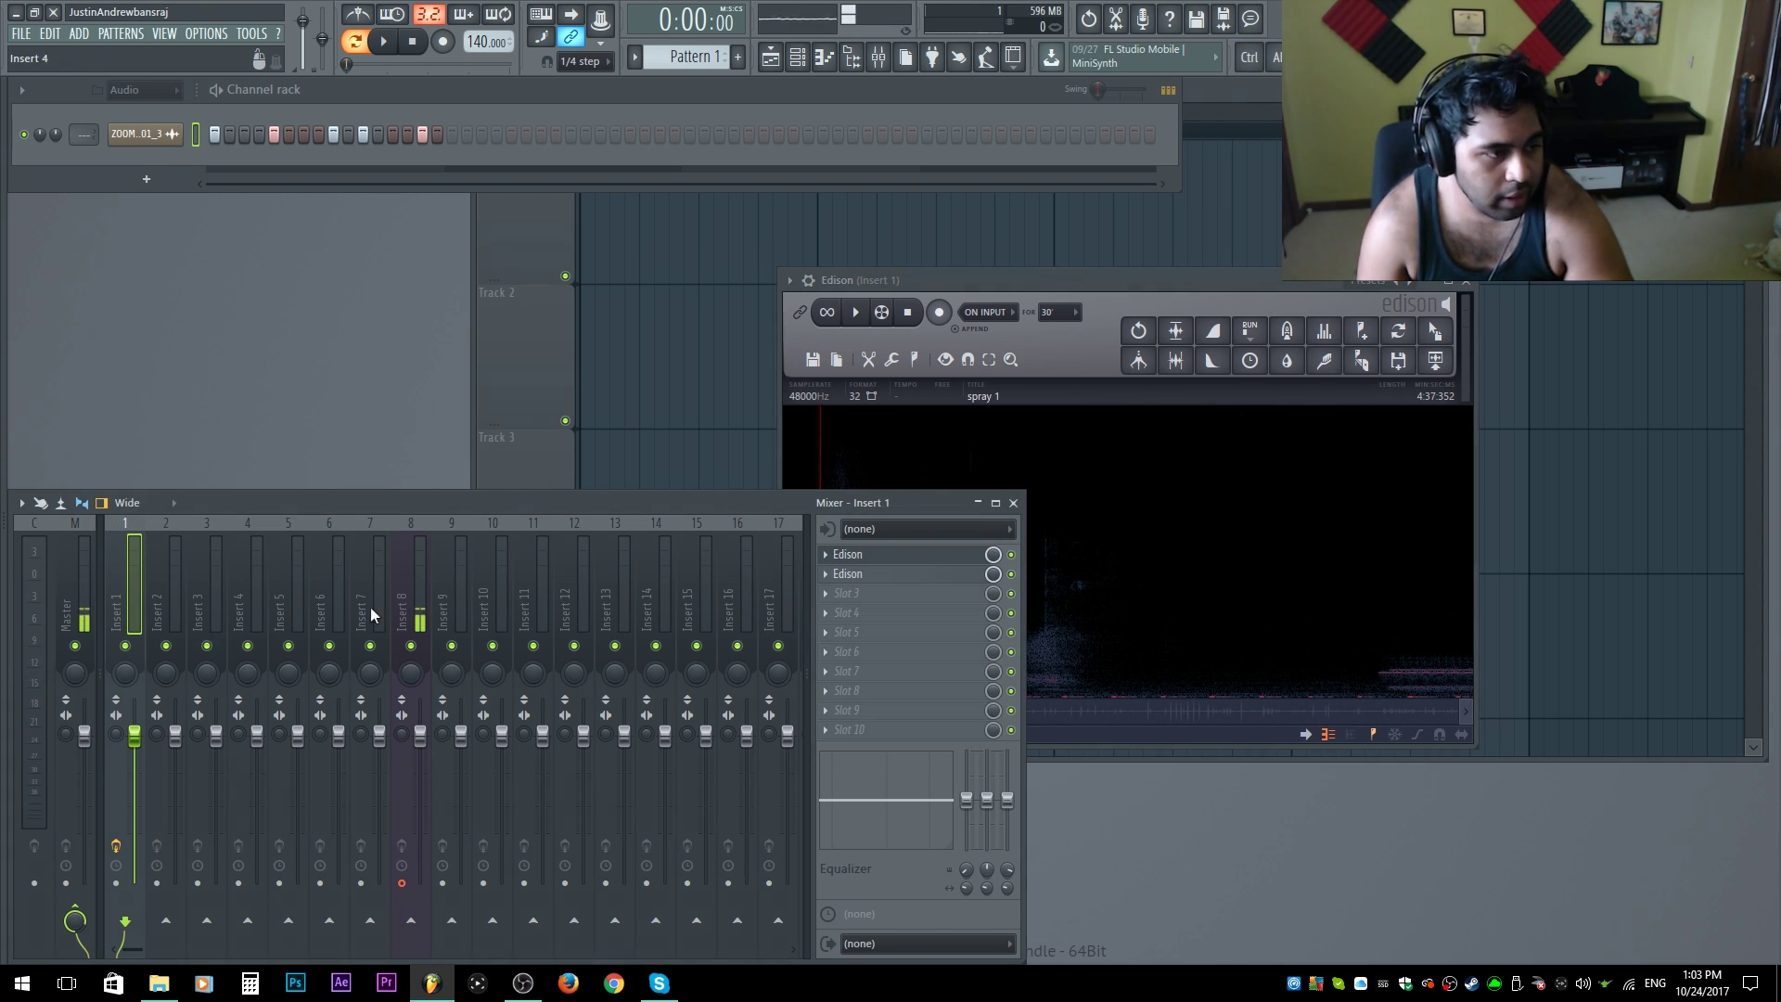
pyautogui.click(864, 575)
pyautogui.hotkey('ctrl', 'a')
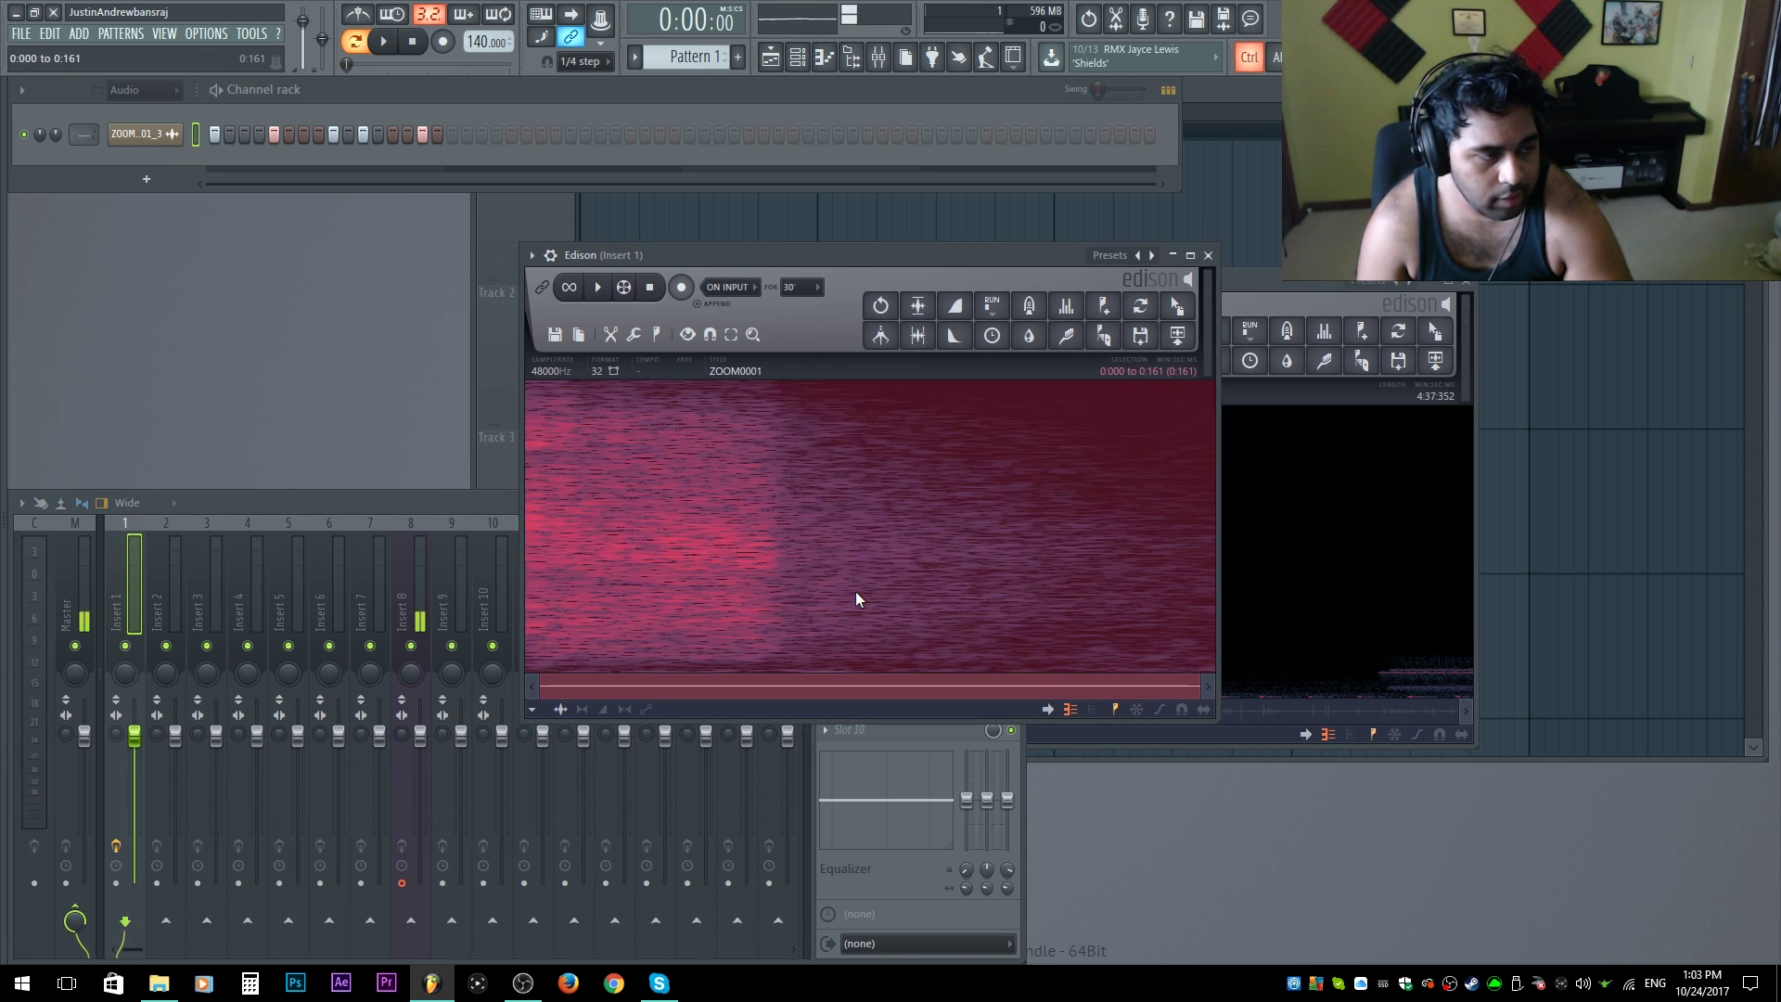
pyautogui.hotkey('ctrl', 'x')
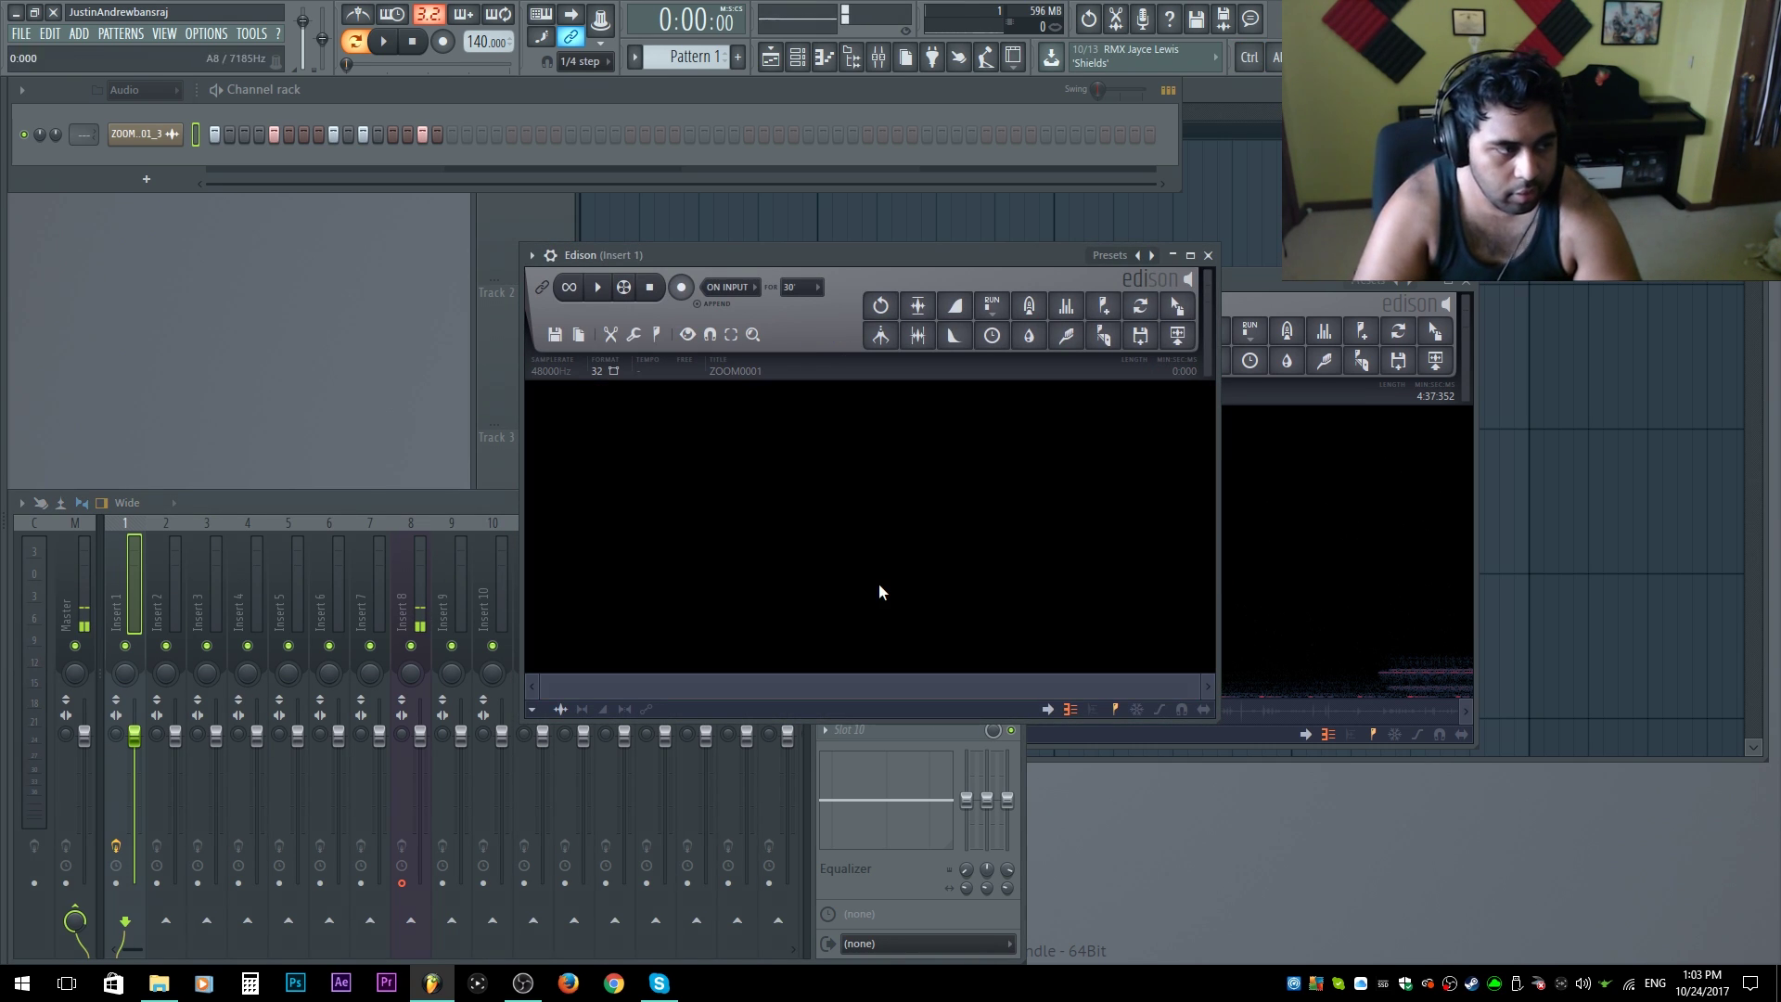
pyautogui.hotkey('ctrl', 'v')
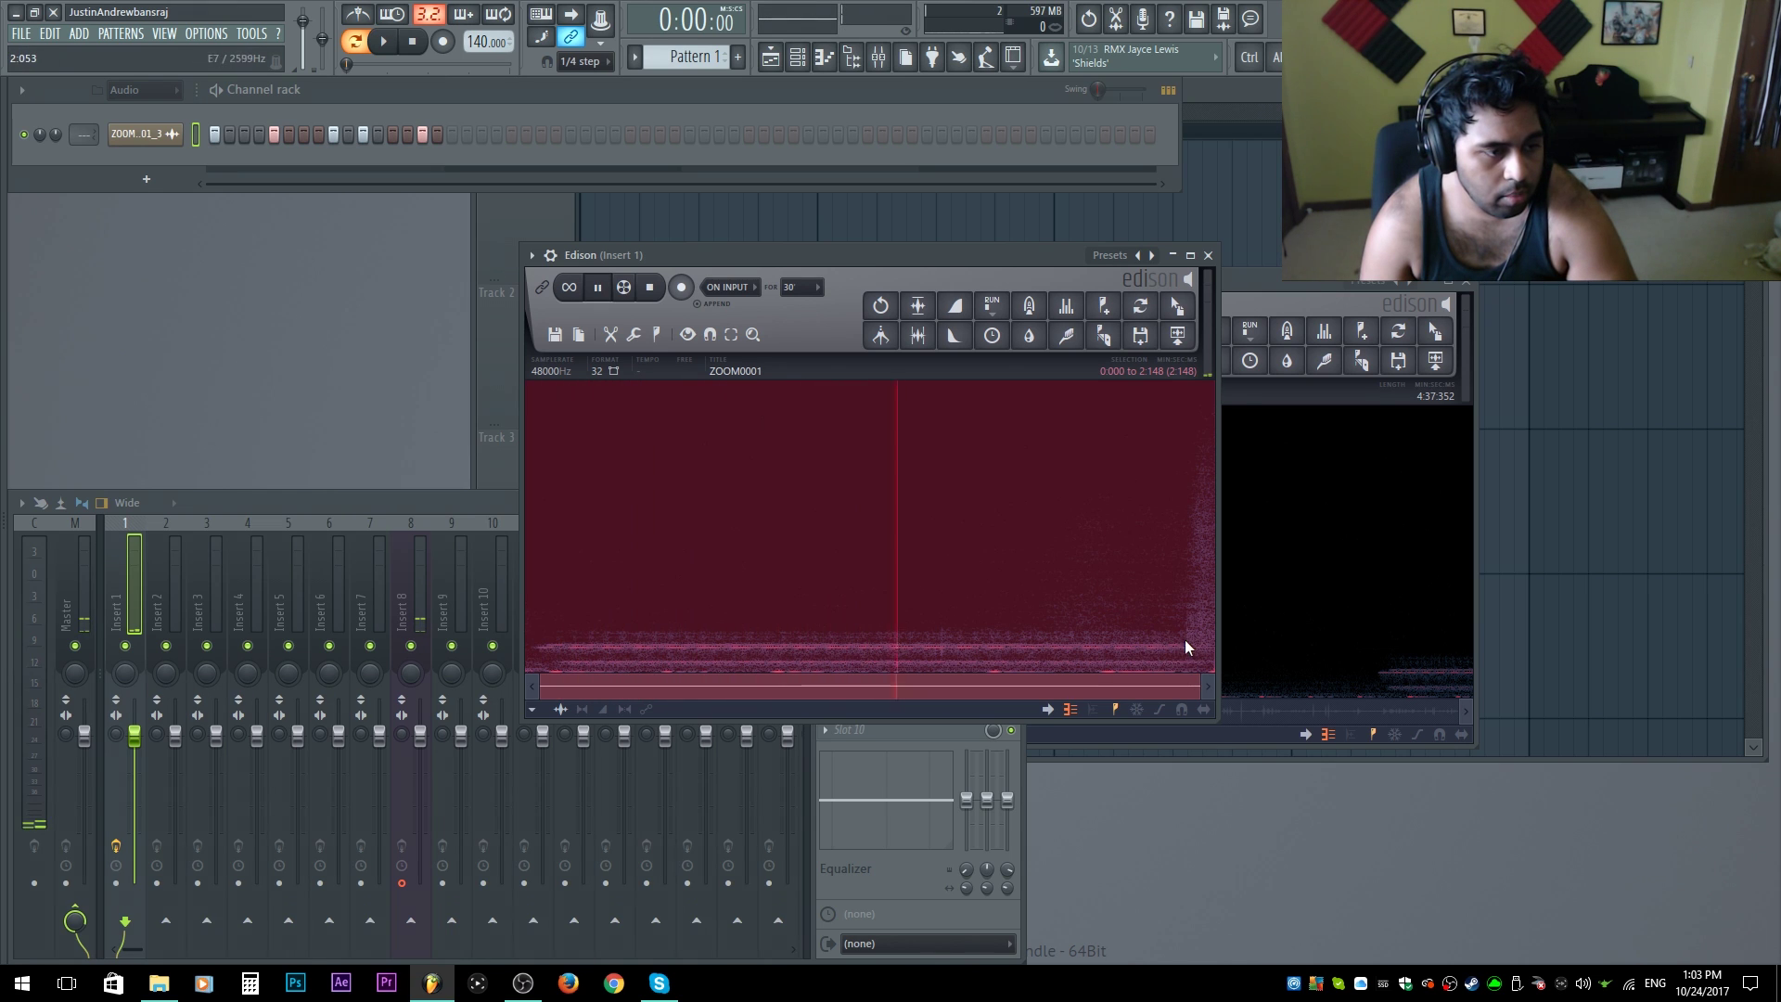
# Step: Trim the end of the pasted passage to 2.058 seconds and audition it
pyautogui.moveTo(1206, 627)
pyautogui.mouseDown()
pyautogui.moveTo(1168, 618)
pyautogui.moveTo(1188, 638)
pyautogui.mouseUp()
pyautogui.press('Delete')
pyautogui.press('space')
pyautogui.press('space')
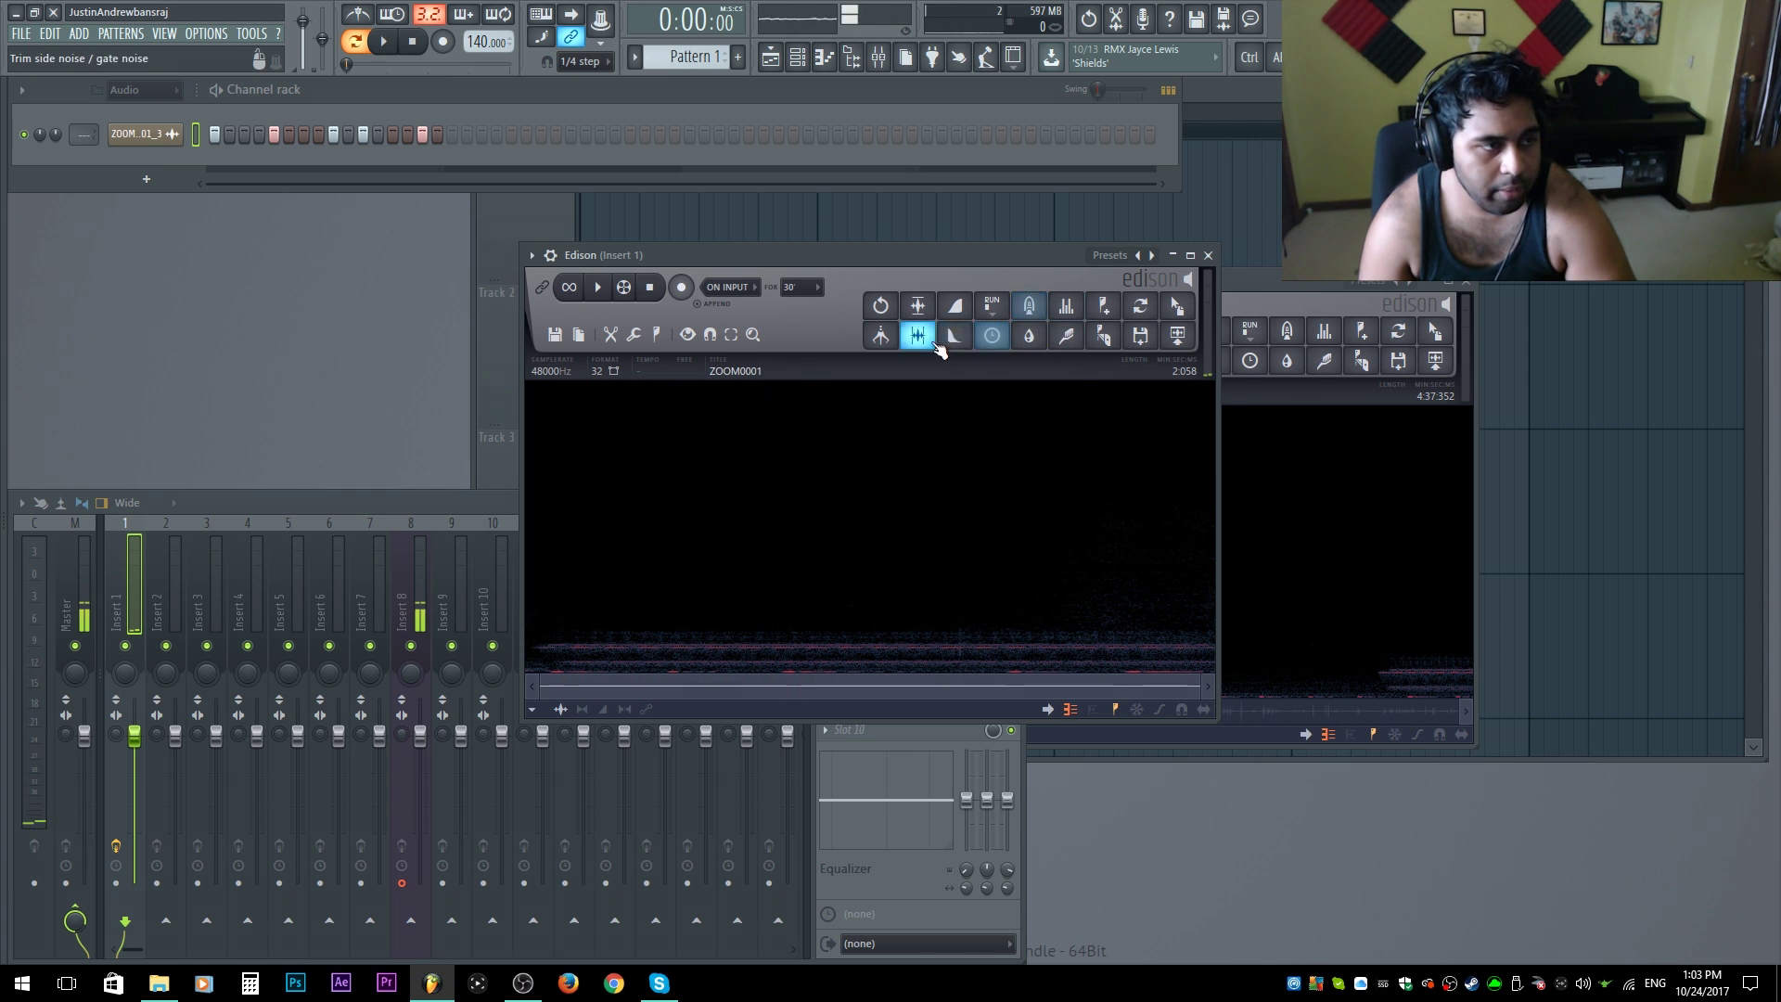
# Step: Normalize the passage, send it to the channel rack as a new channel and close the second Edison
pyautogui.click(924, 310)
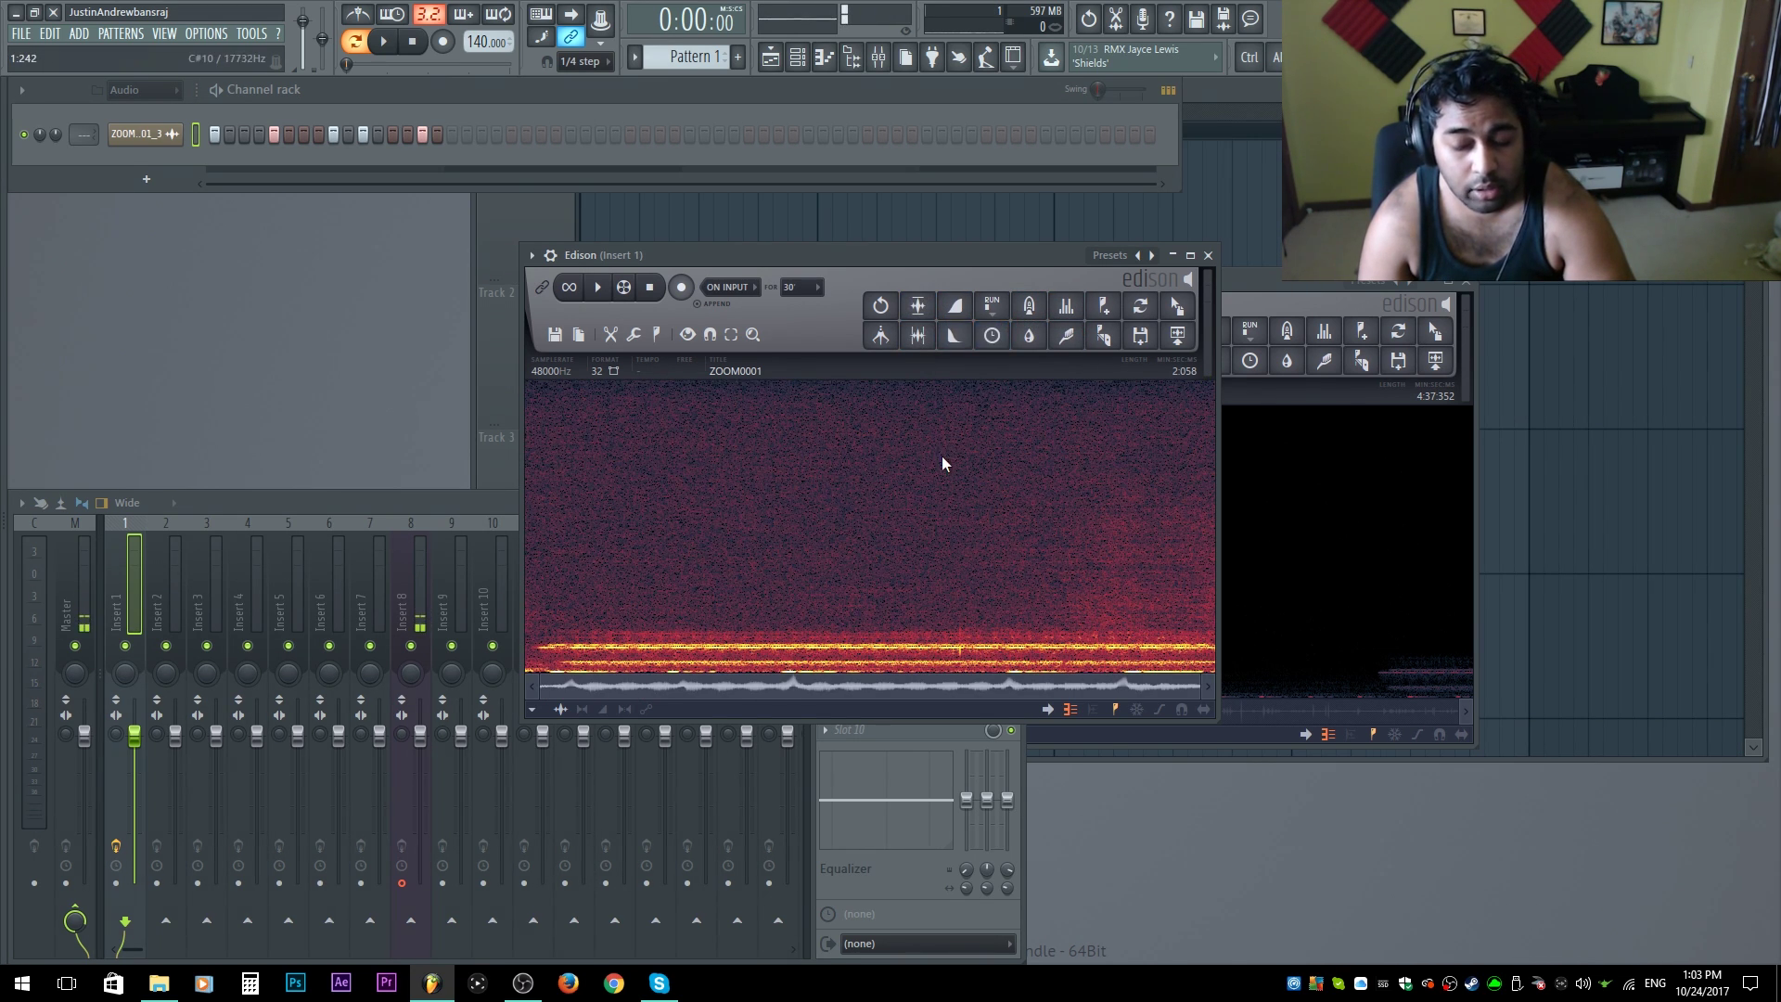
pyautogui.press('space')
pyautogui.moveTo(1178, 306); pyautogui.dragTo(165, 154)
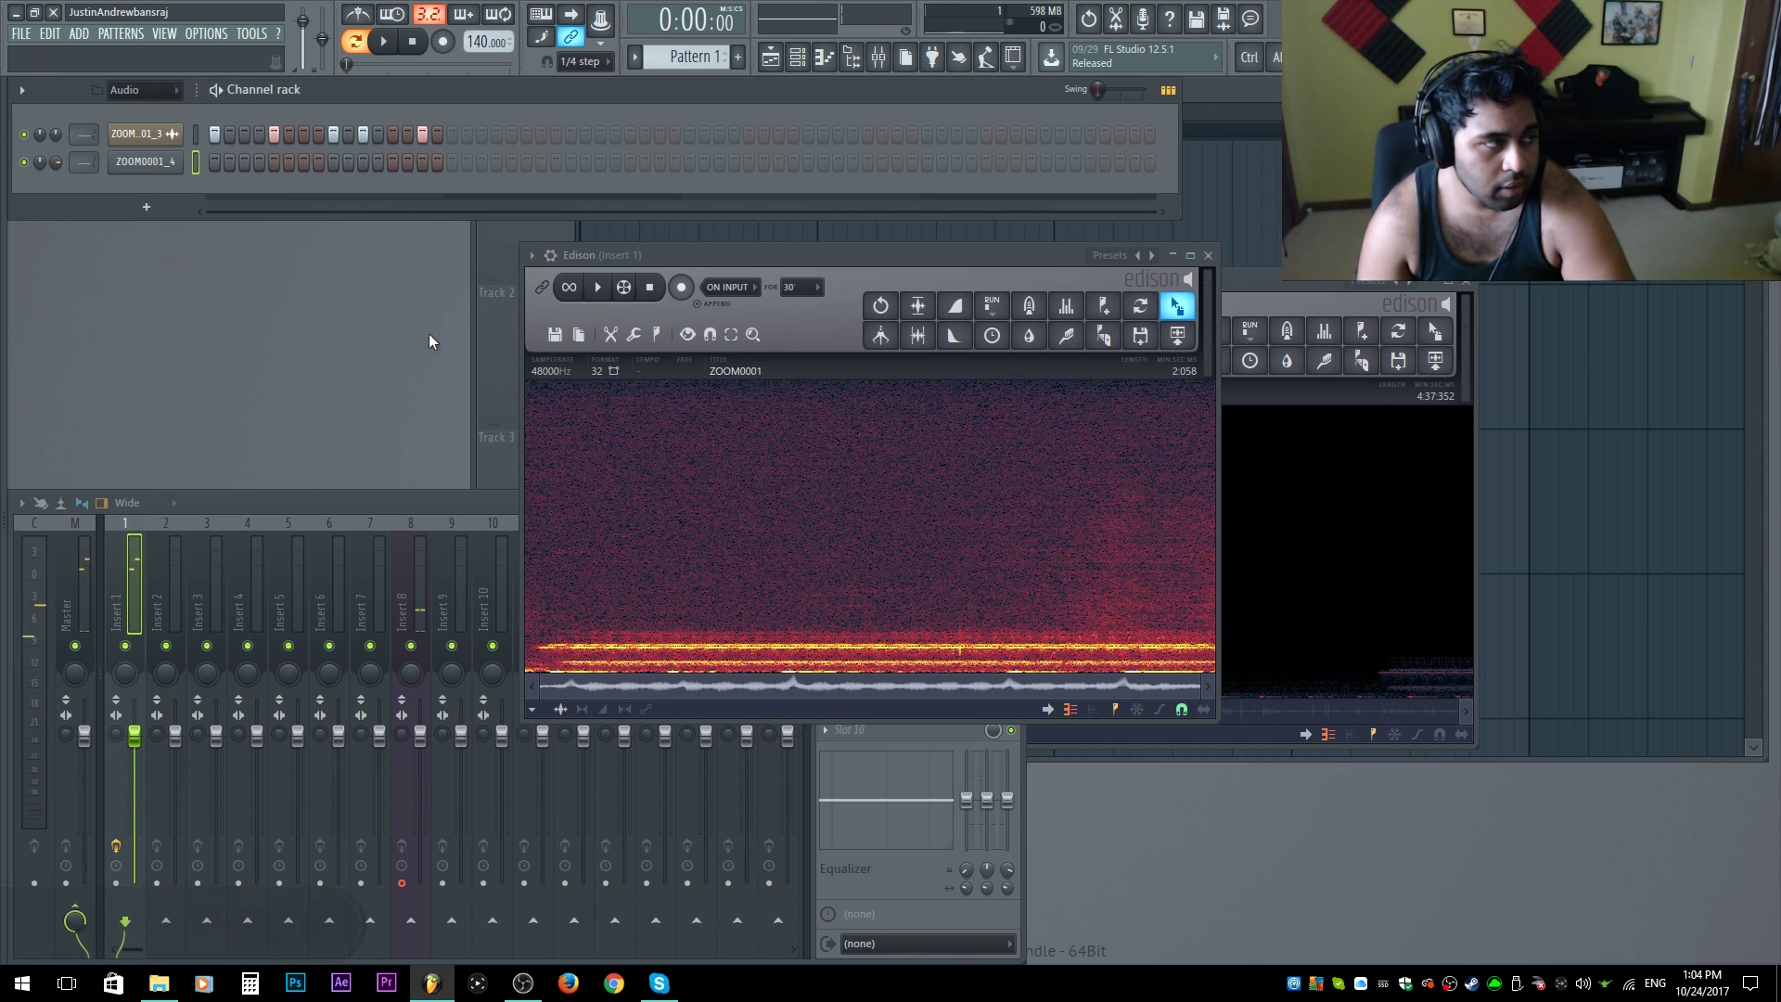
pyautogui.click(1209, 255)
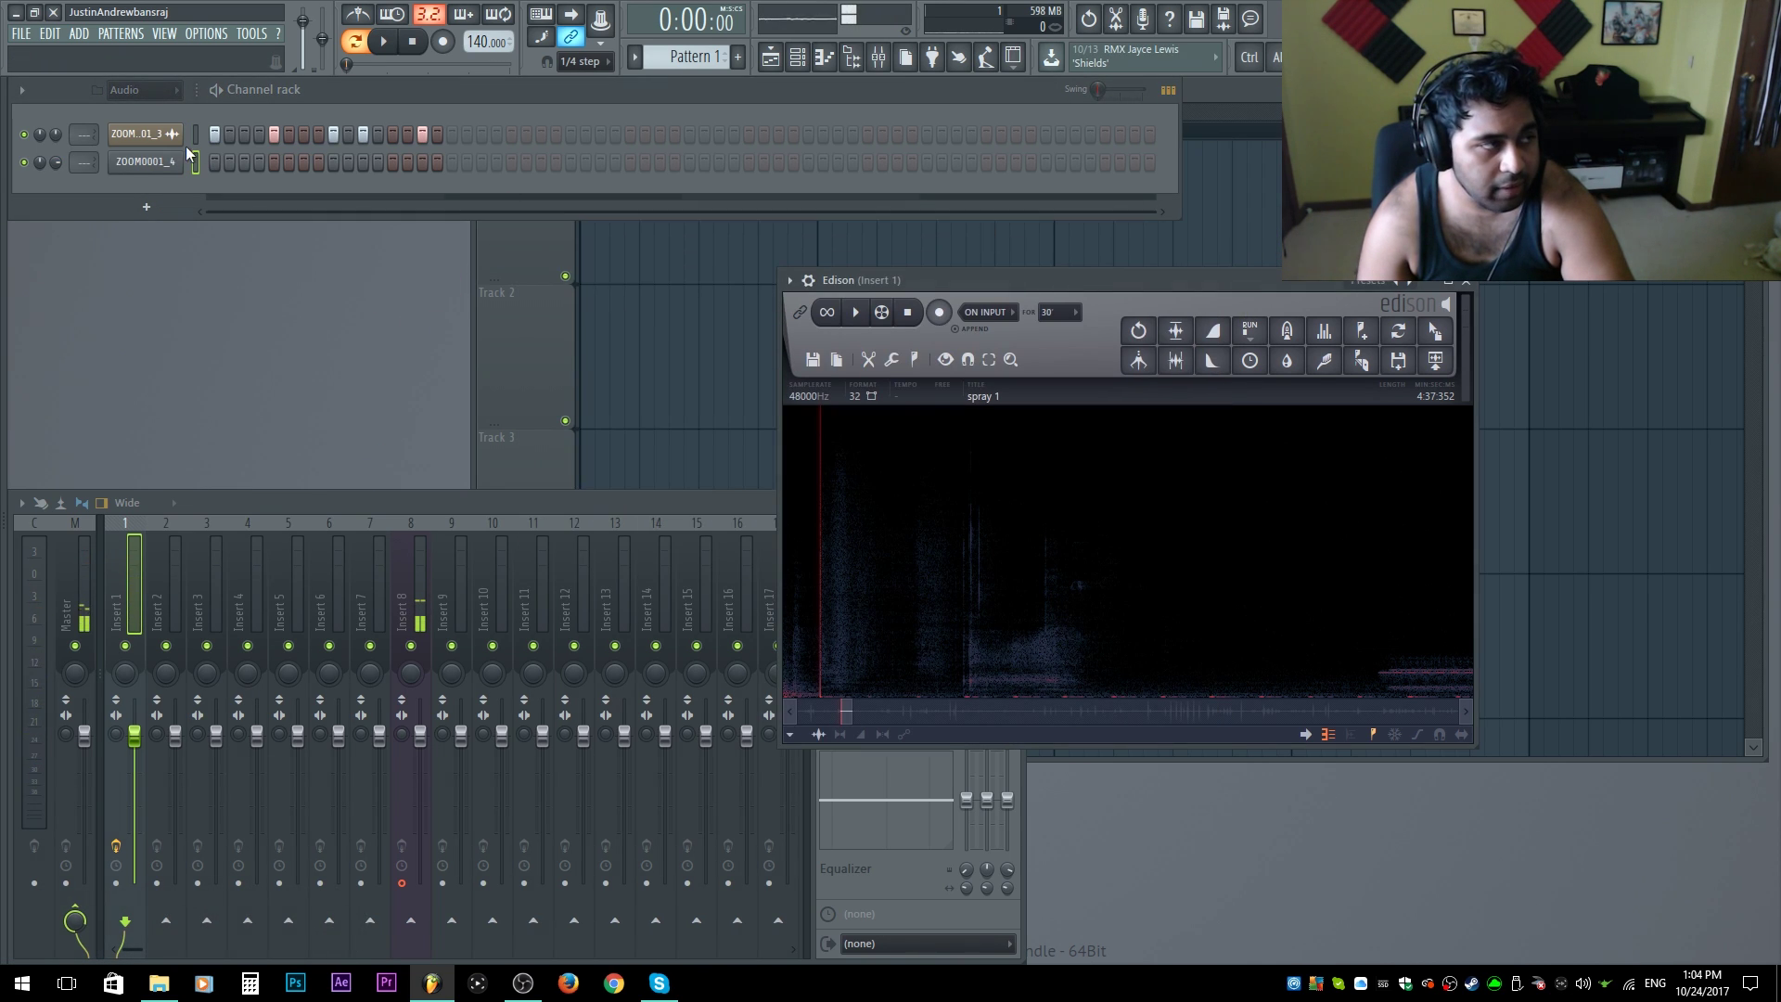
# Step: Open the new ZOOM0001_4 channel's settings and enable its volume envelope with attack, decay and release at minimum
pyautogui.click(157, 166)
pyautogui.moveTo(245, 180); pyautogui.dragTo(707, 139)
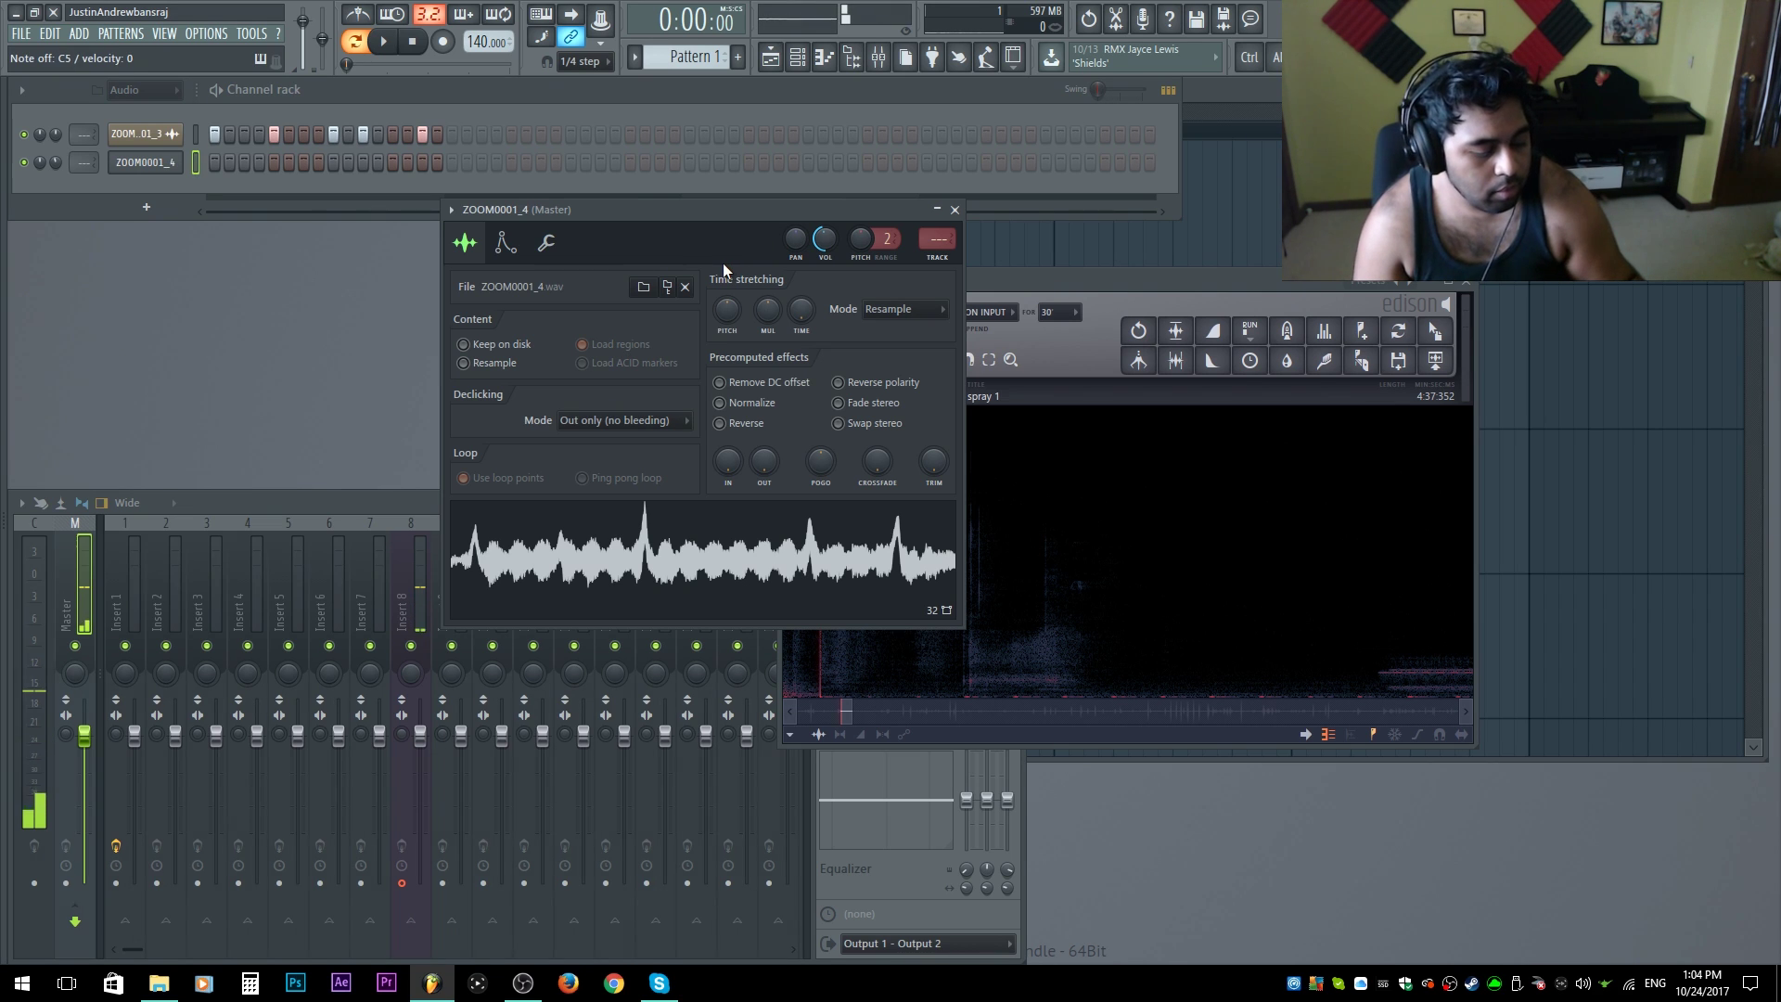
pyautogui.click(548, 246)
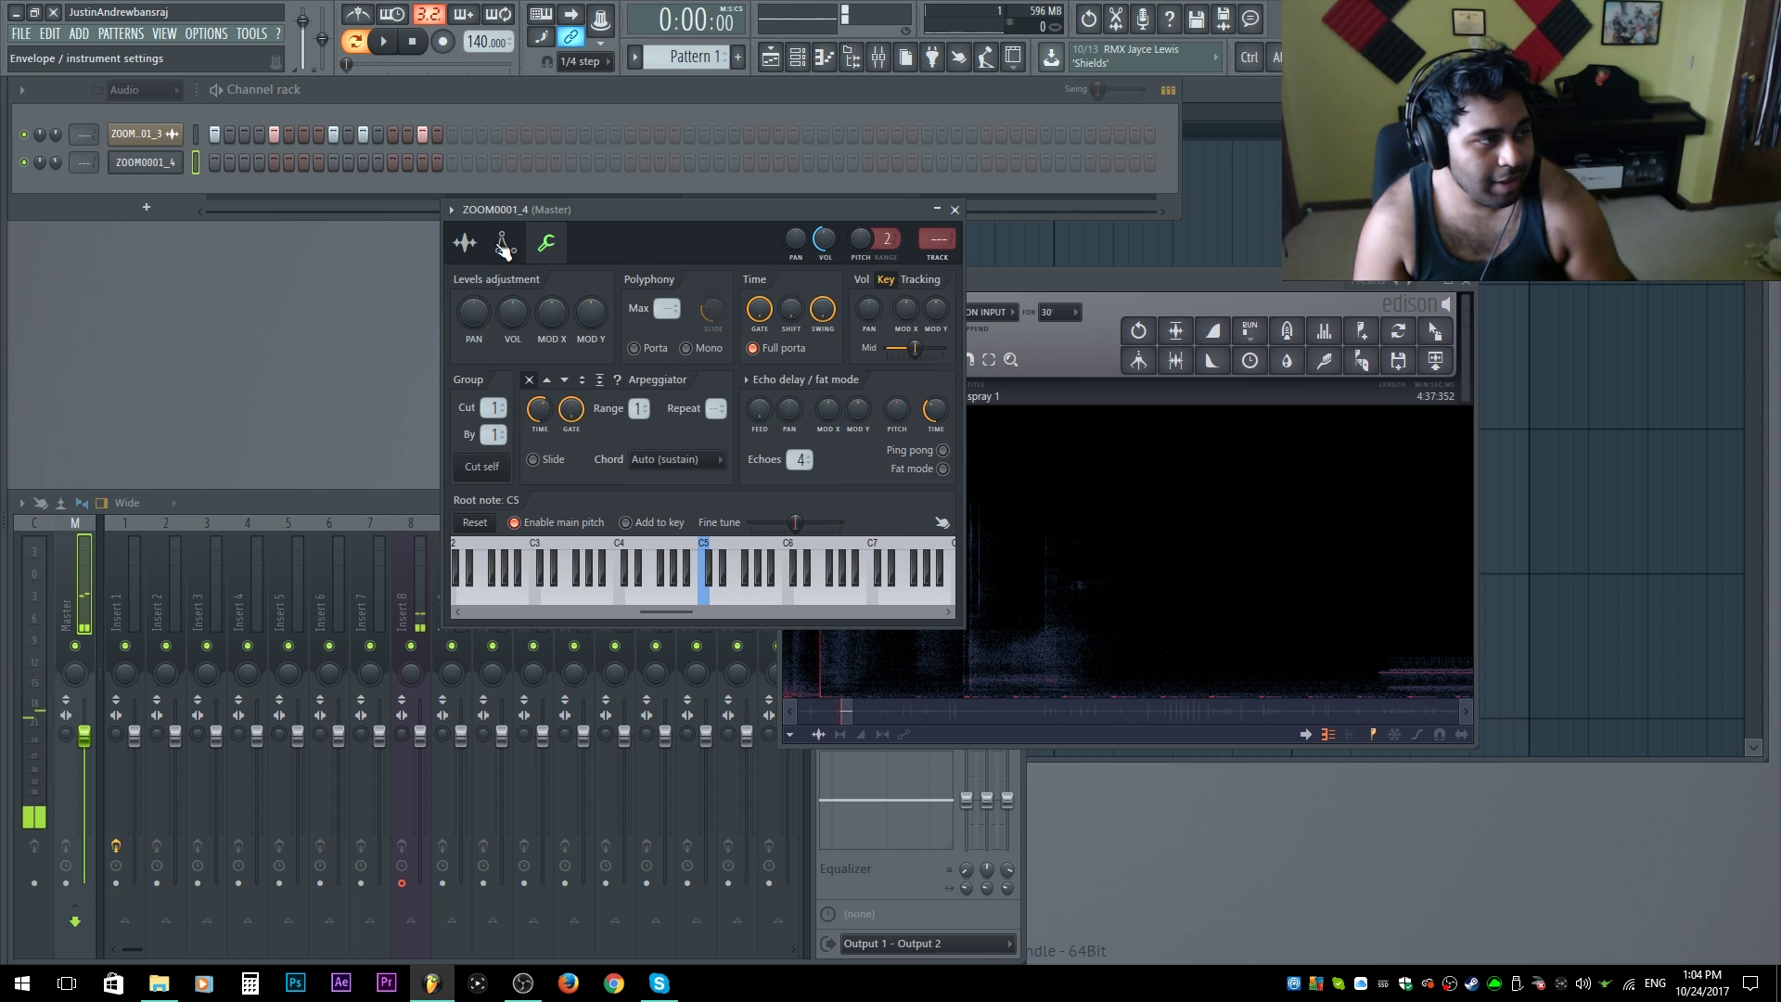
pyautogui.click(505, 242)
pyautogui.click(545, 244)
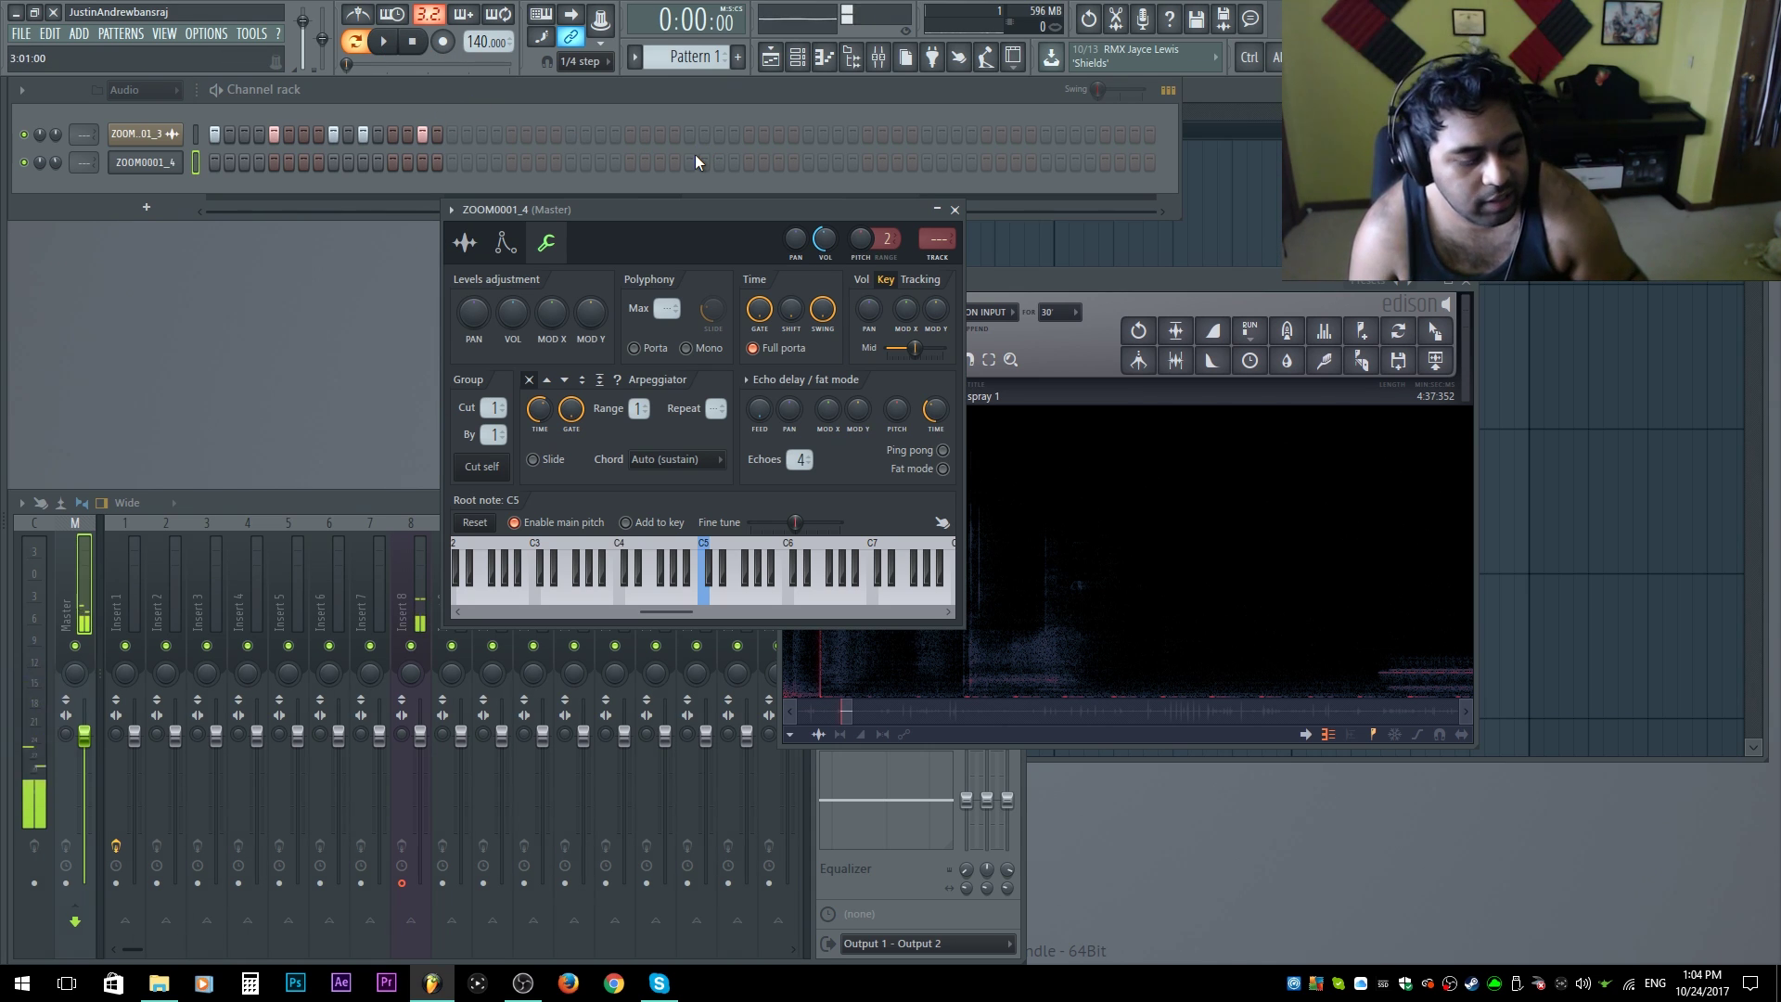
pyautogui.click(506, 243)
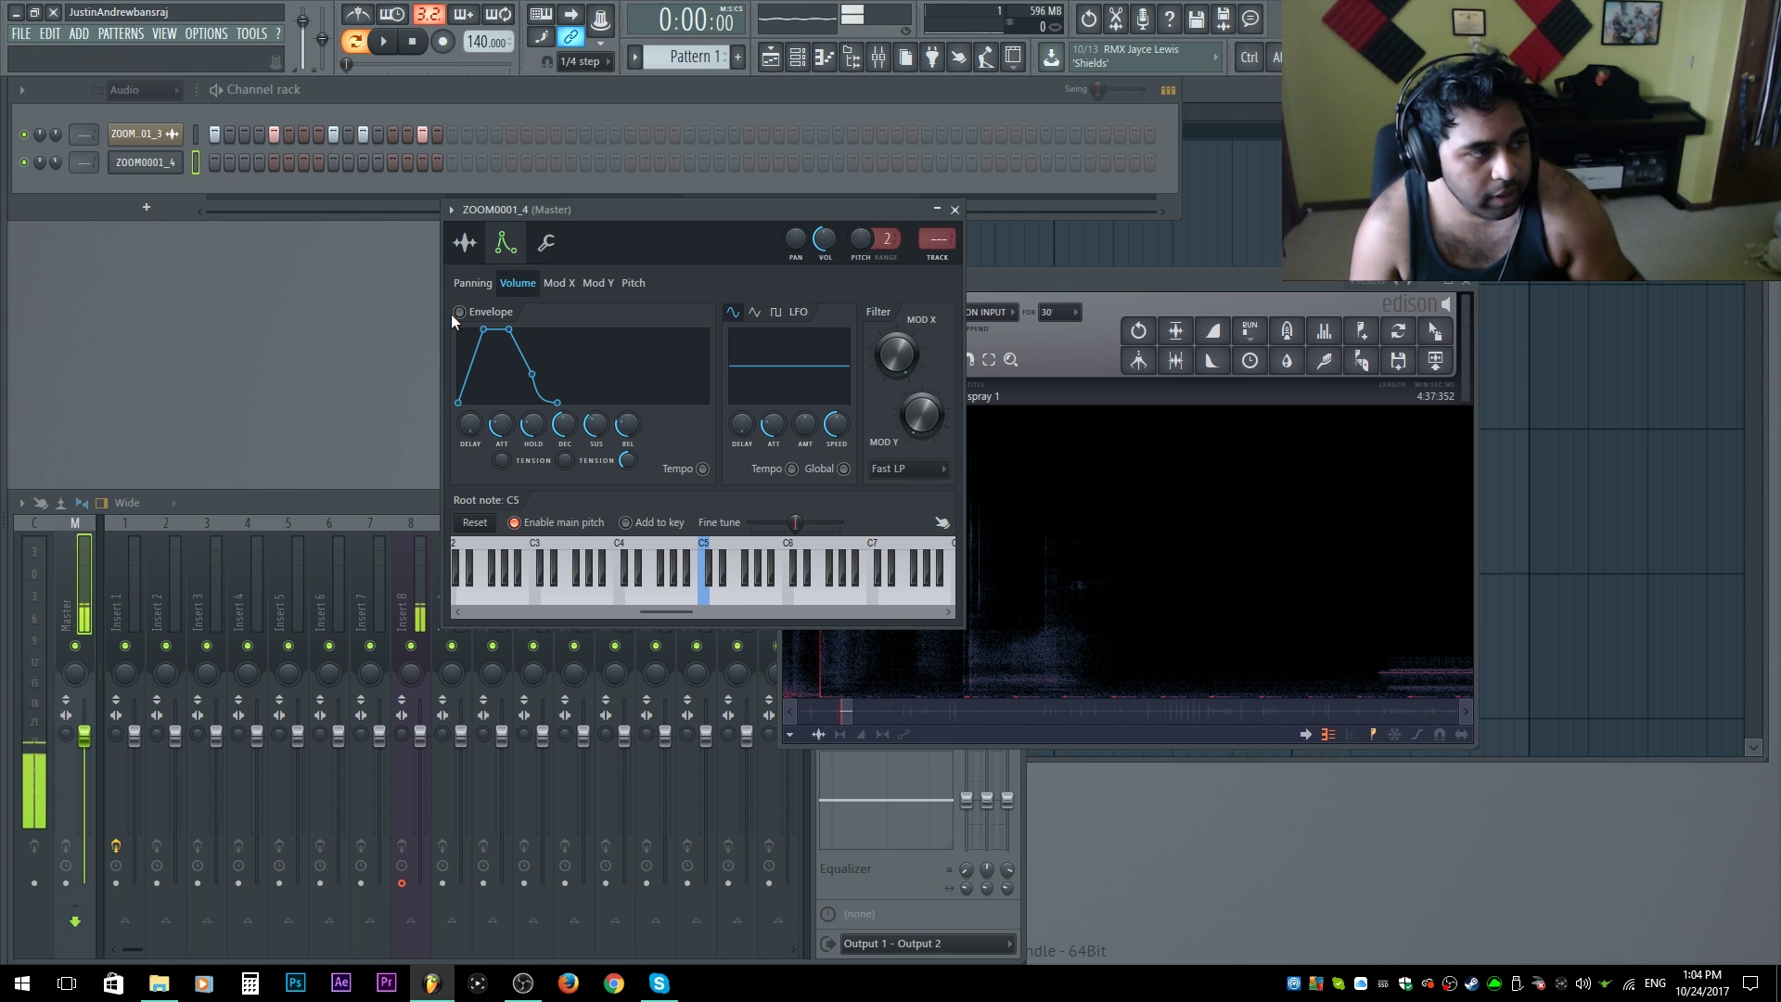
pyautogui.moveTo(483, 330); pyautogui.dragTo(457, 329)
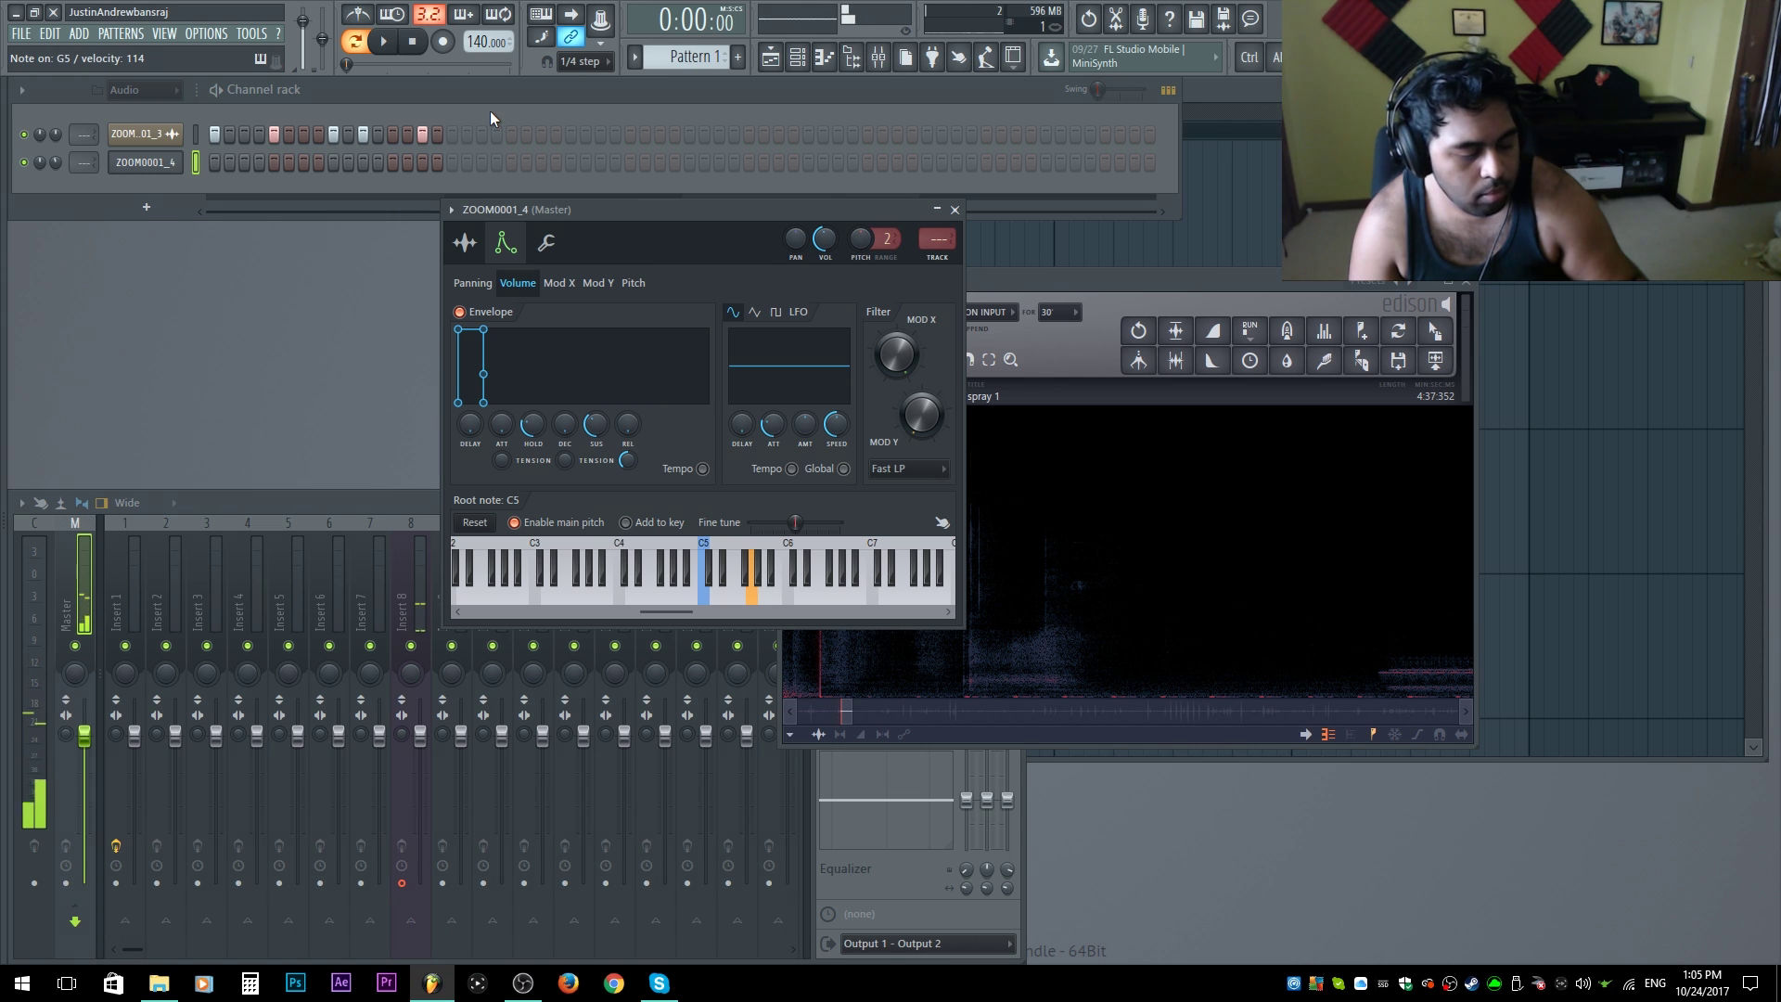
# Step: Raise the ZOOM0001_4 sample's time-stretch multiplier, then enter a one-bar C5 note in its piano roll and play the pattern
pyautogui.click(465, 242)
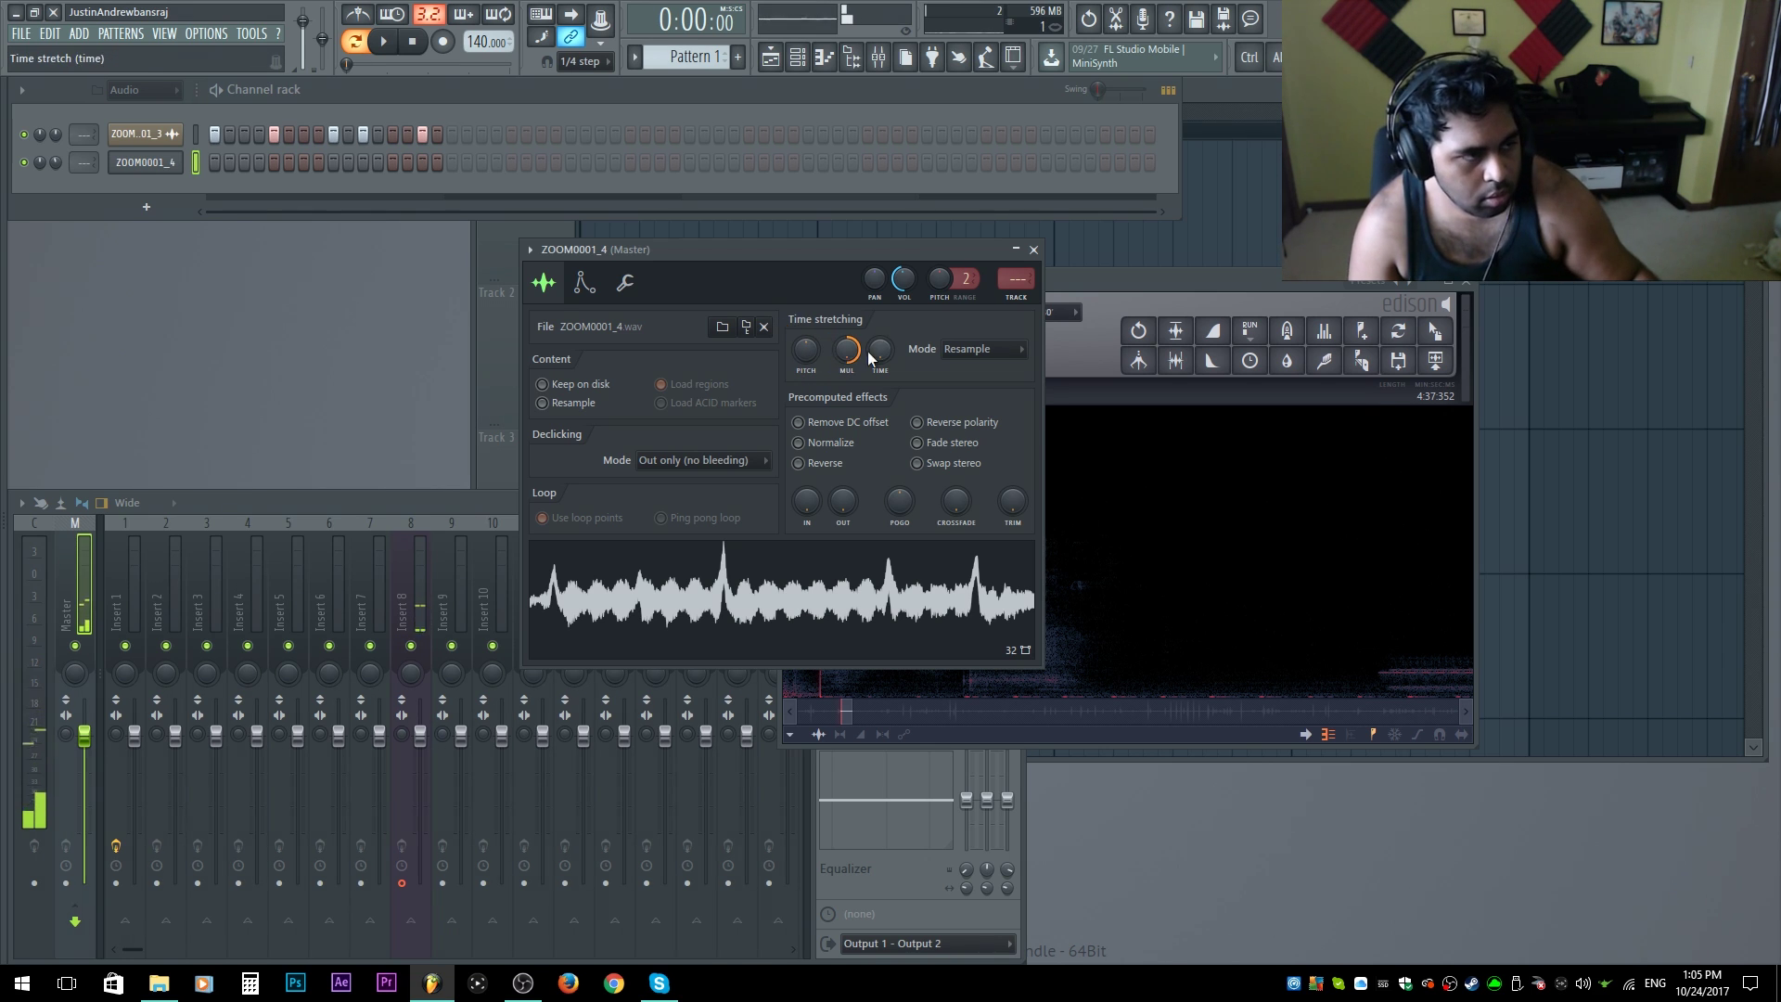
pyautogui.moveTo(847, 360)
pyautogui.mouseDown()
pyautogui.moveTo(847, 345)
pyautogui.moveTo(837, 365)
pyautogui.mouseUp()
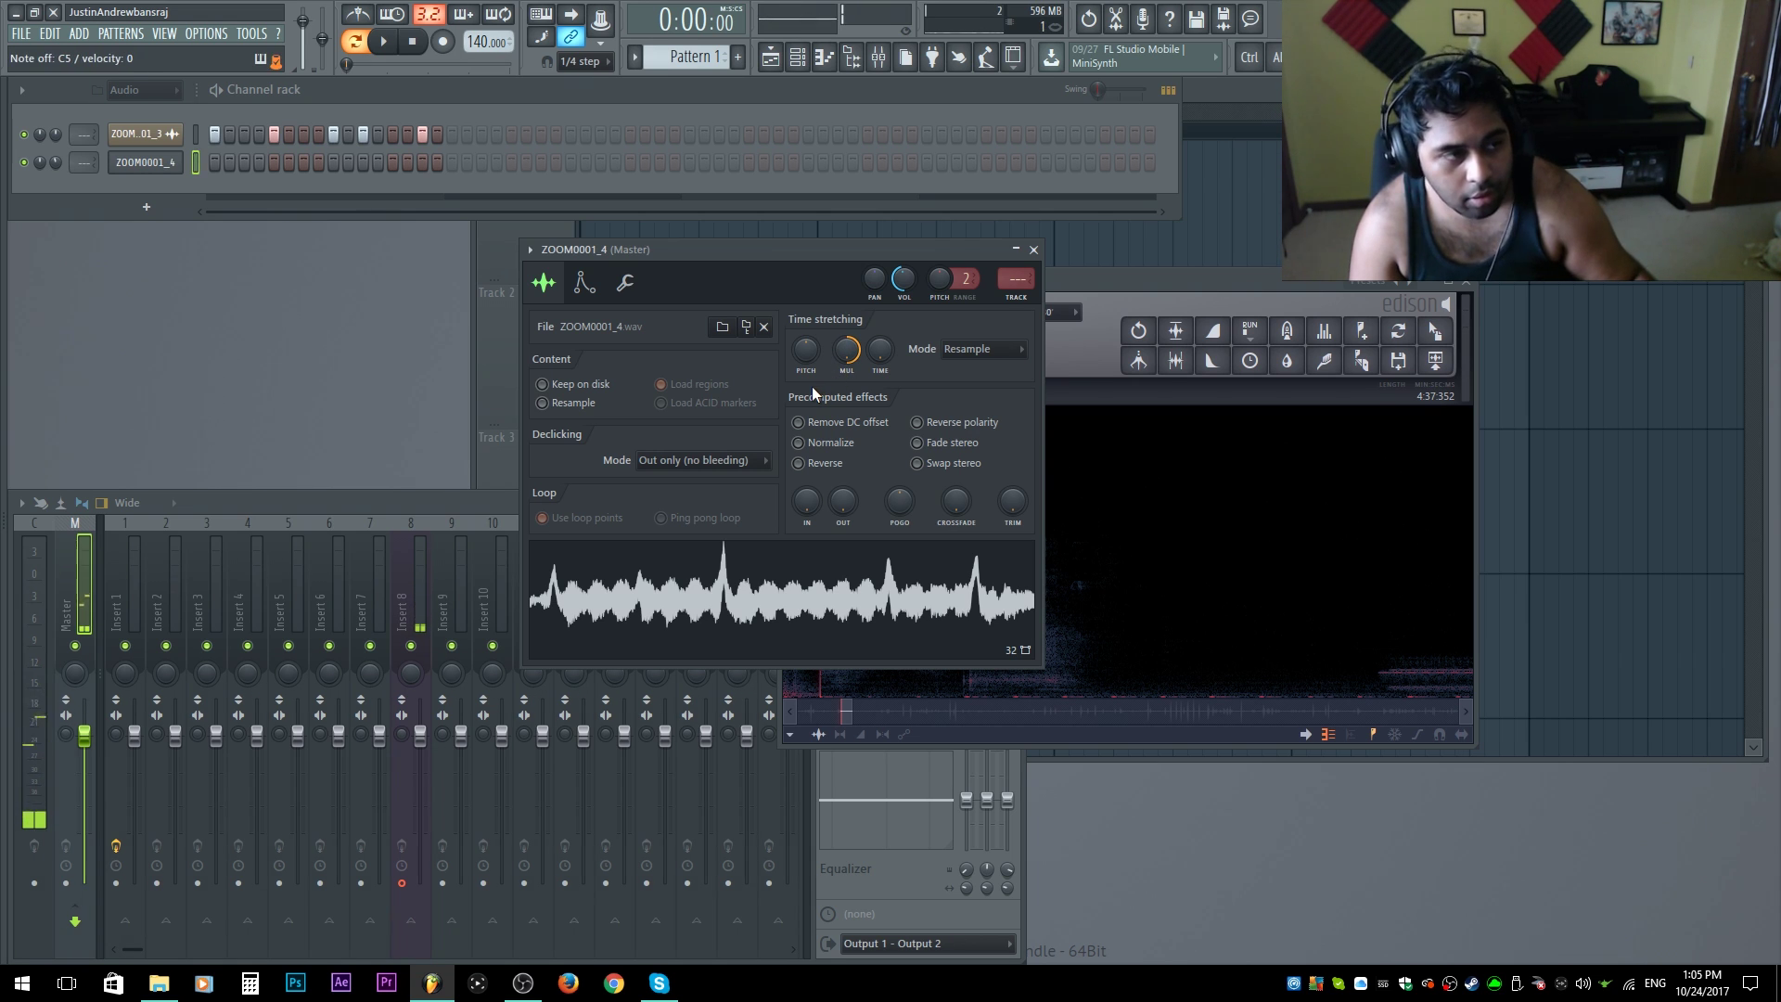
pyautogui.rightClick(177, 160)
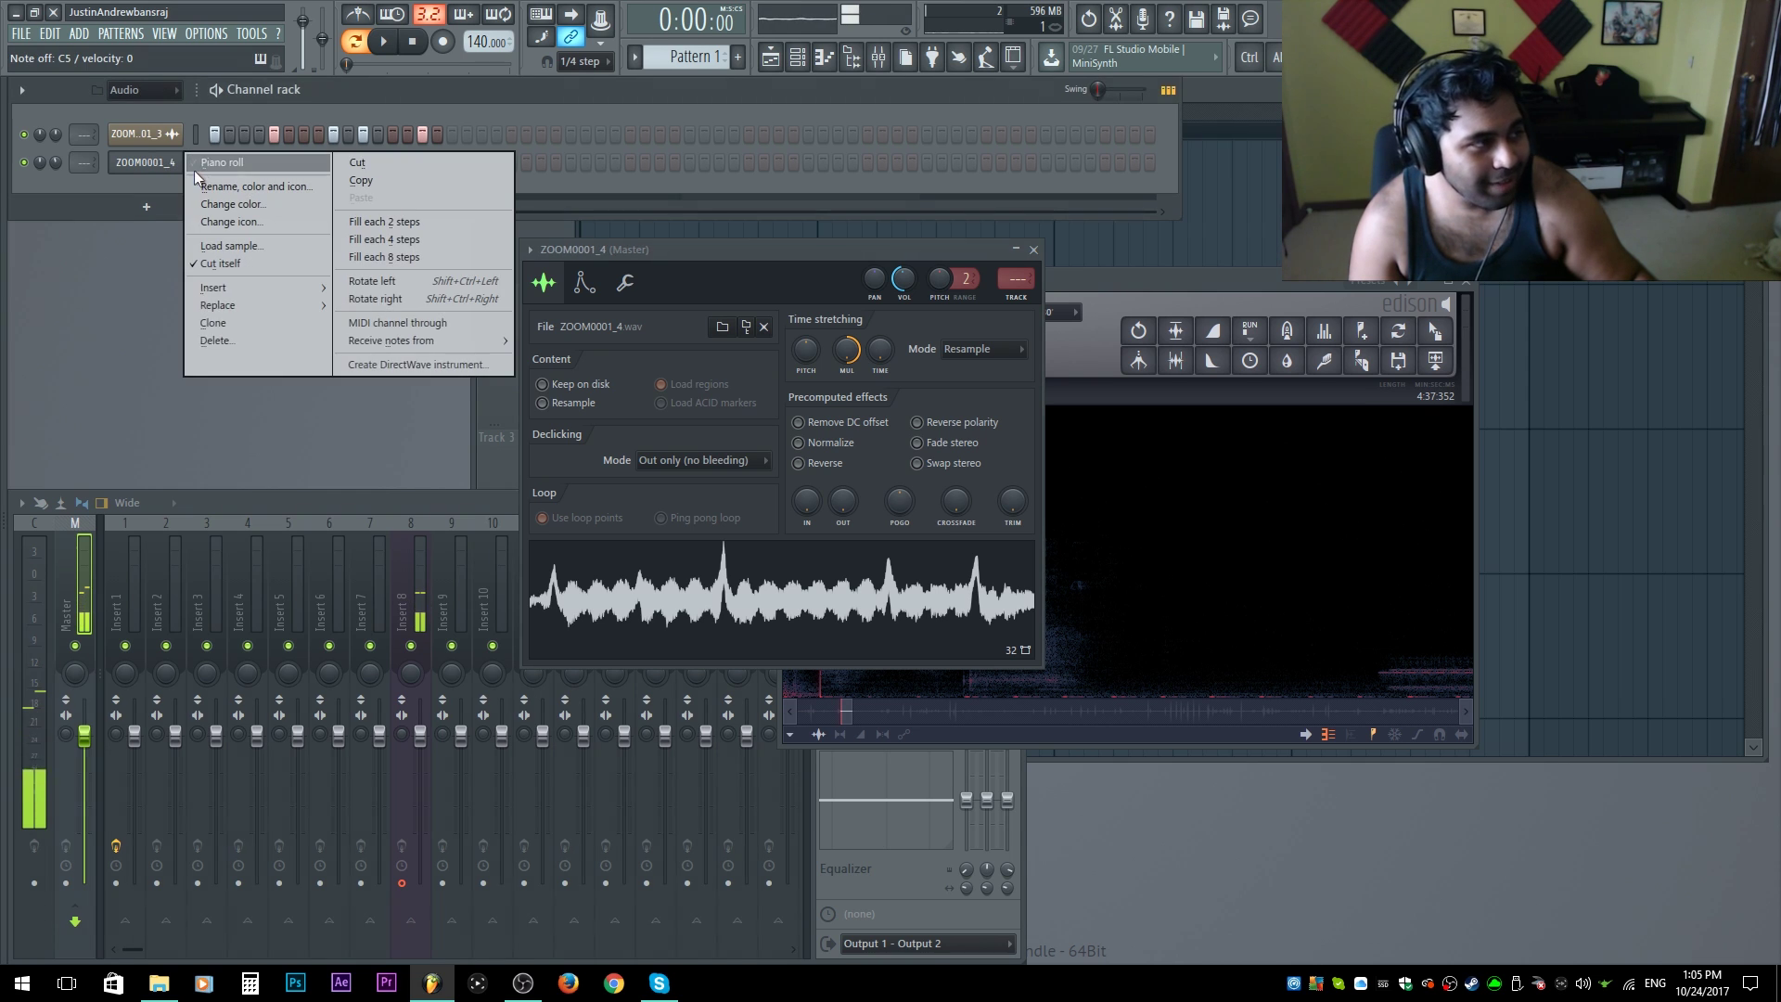
pyautogui.click(211, 161)
pyautogui.press('space')
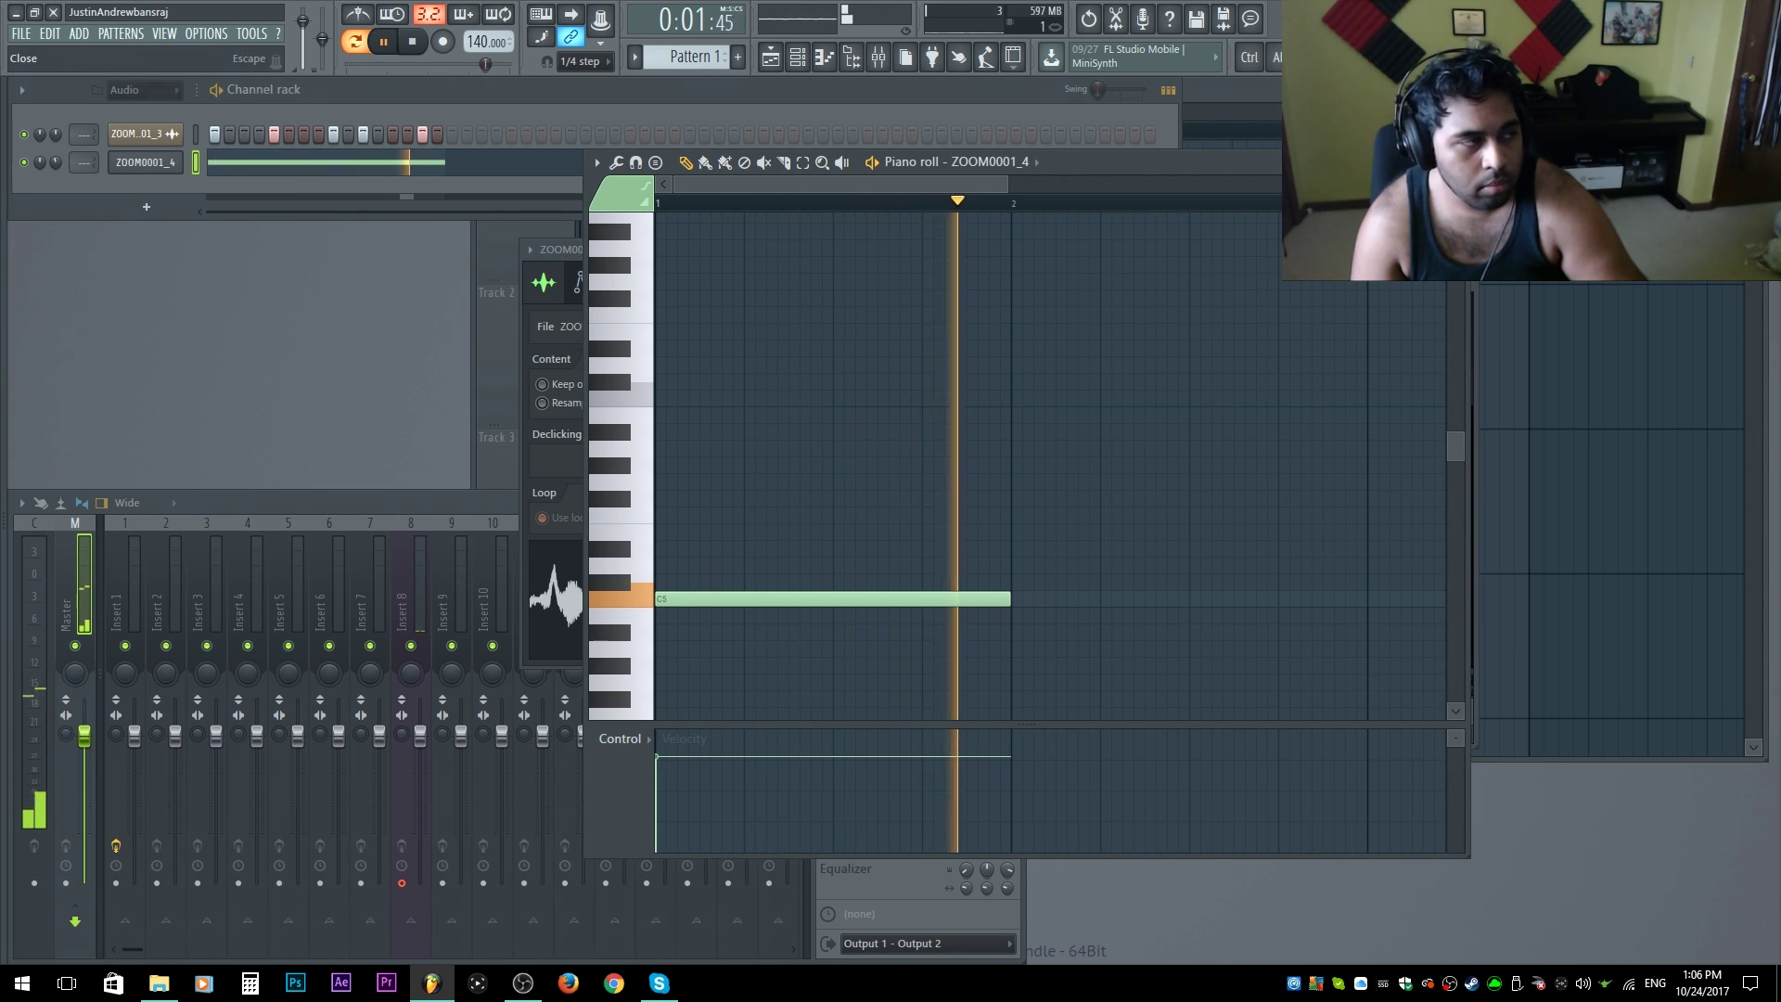
pyautogui.click(1458, 162)
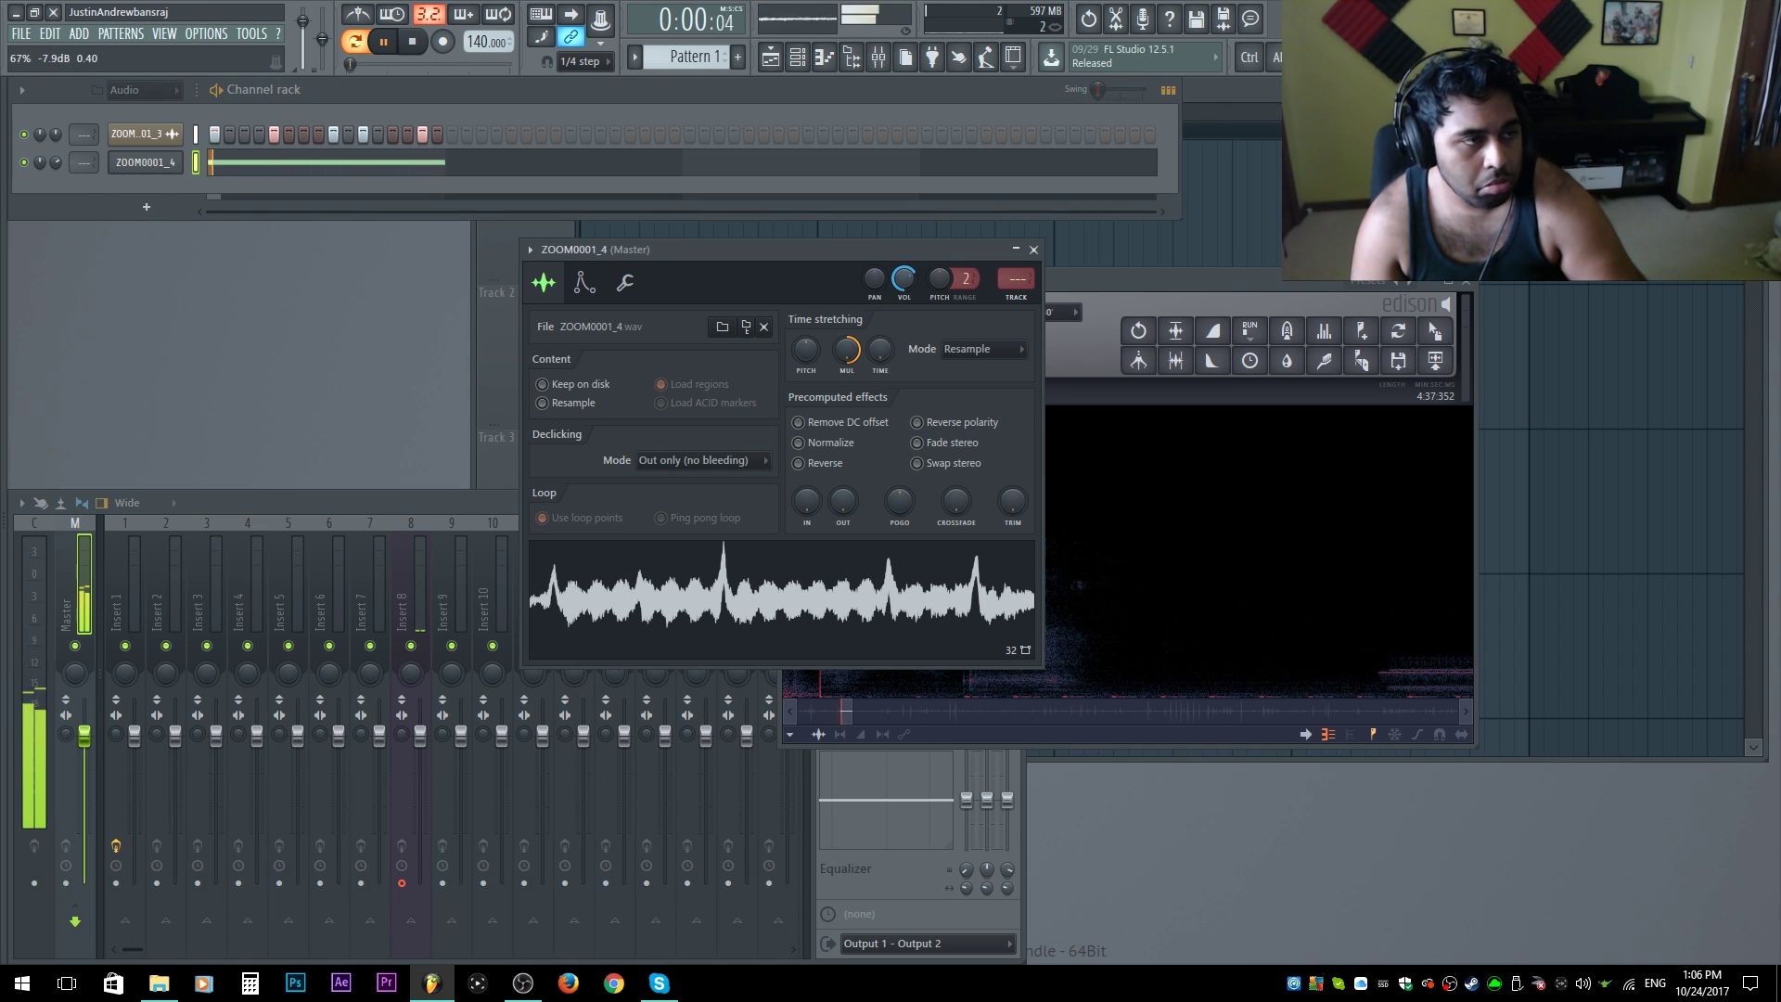
pyautogui.moveTo(746, 254); pyautogui.dragTo(747, 258)
pyautogui.press('space')
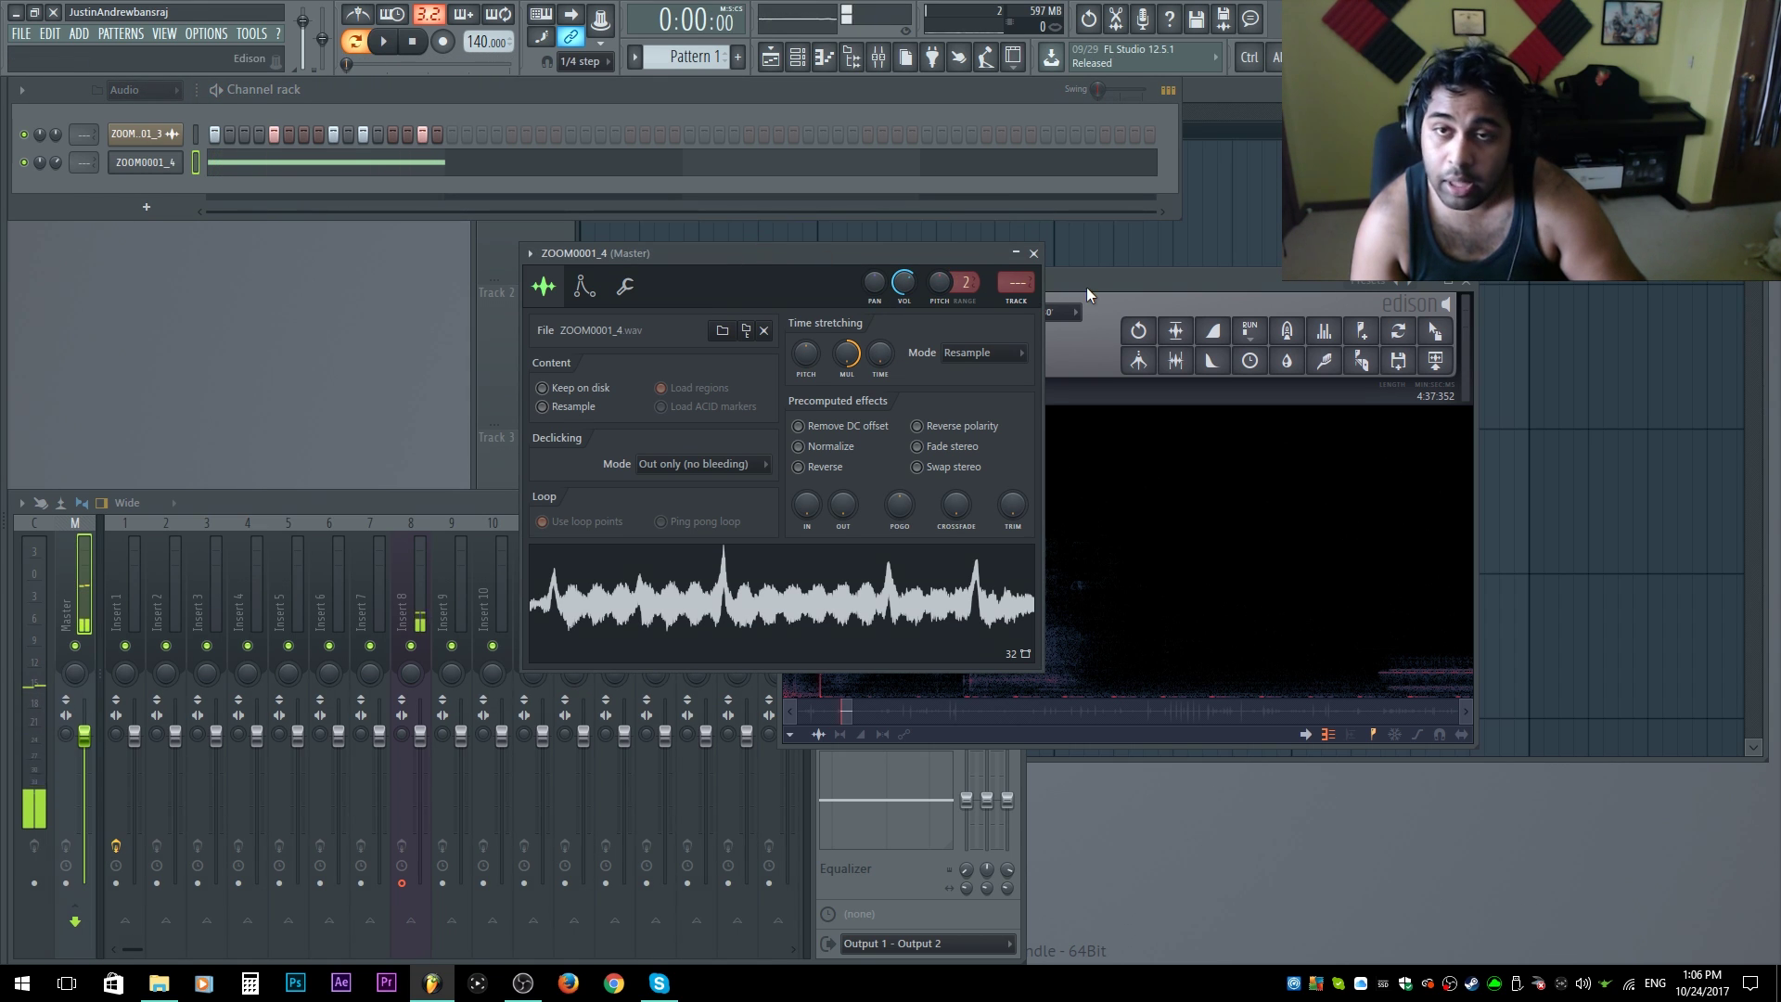
# Step: Route the ZOOM0001_4 channel to mixer track 2, add Fruity Flangus in slot 1 and audition the pattern
pyautogui.click(1032, 305)
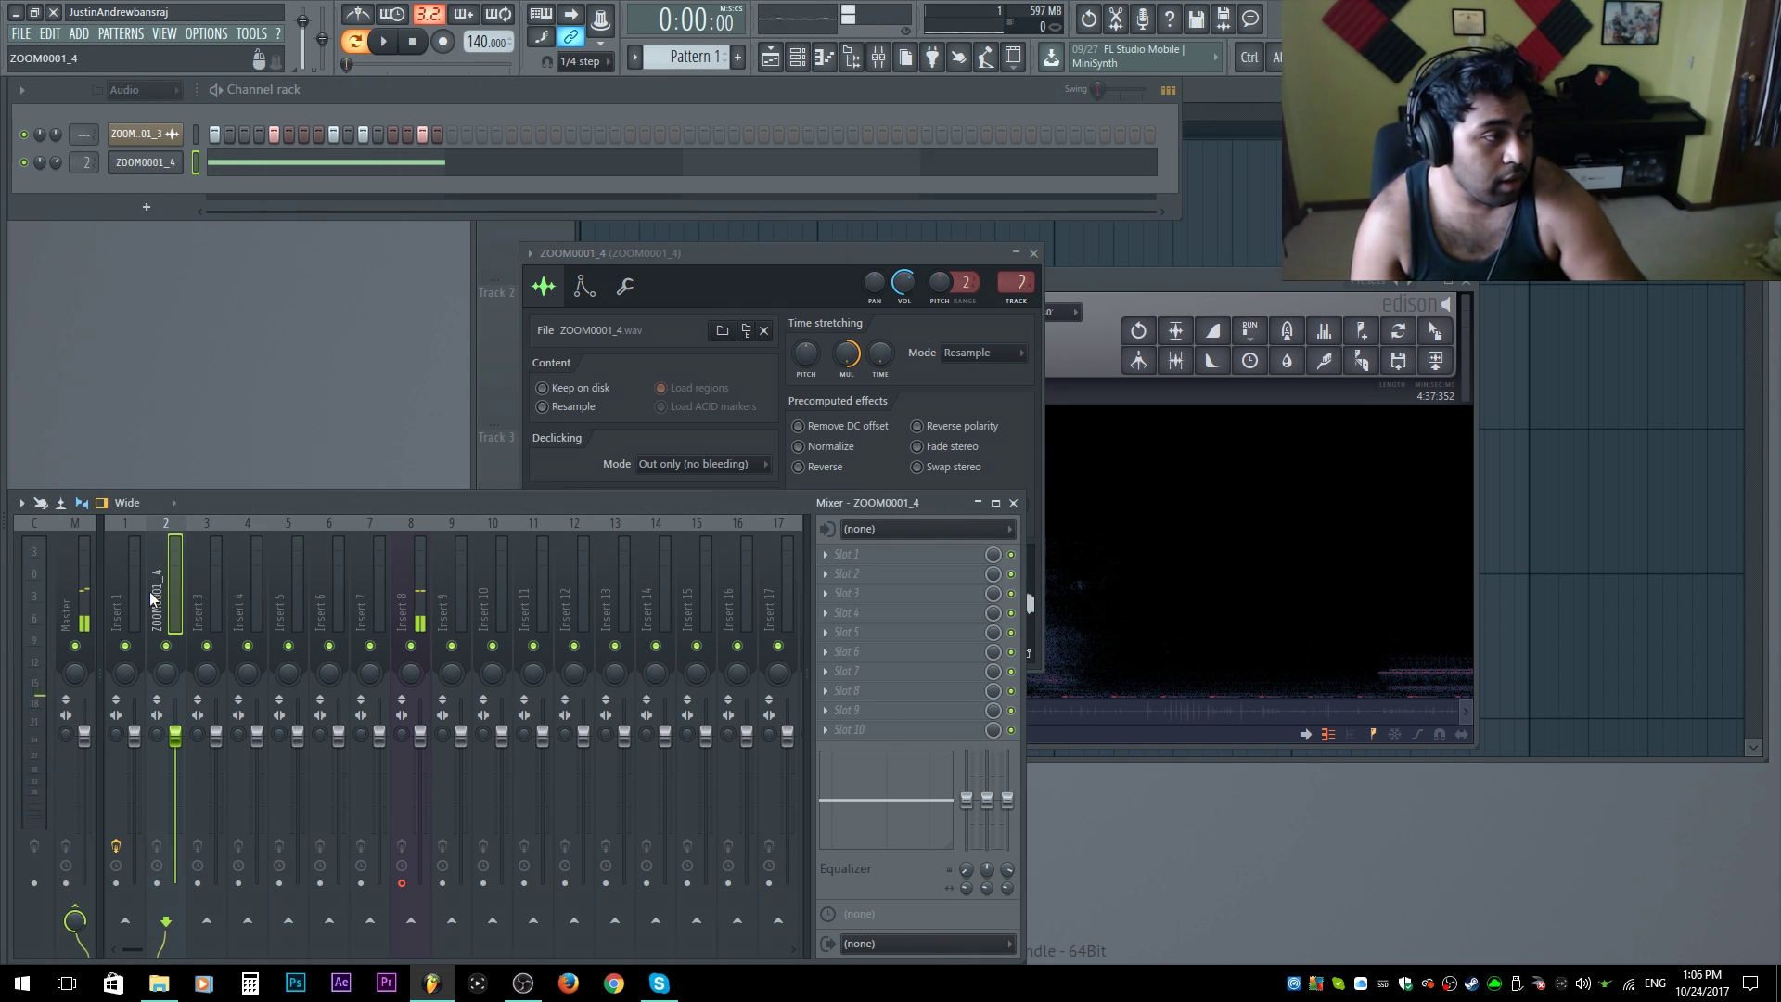
pyautogui.click(846, 554)
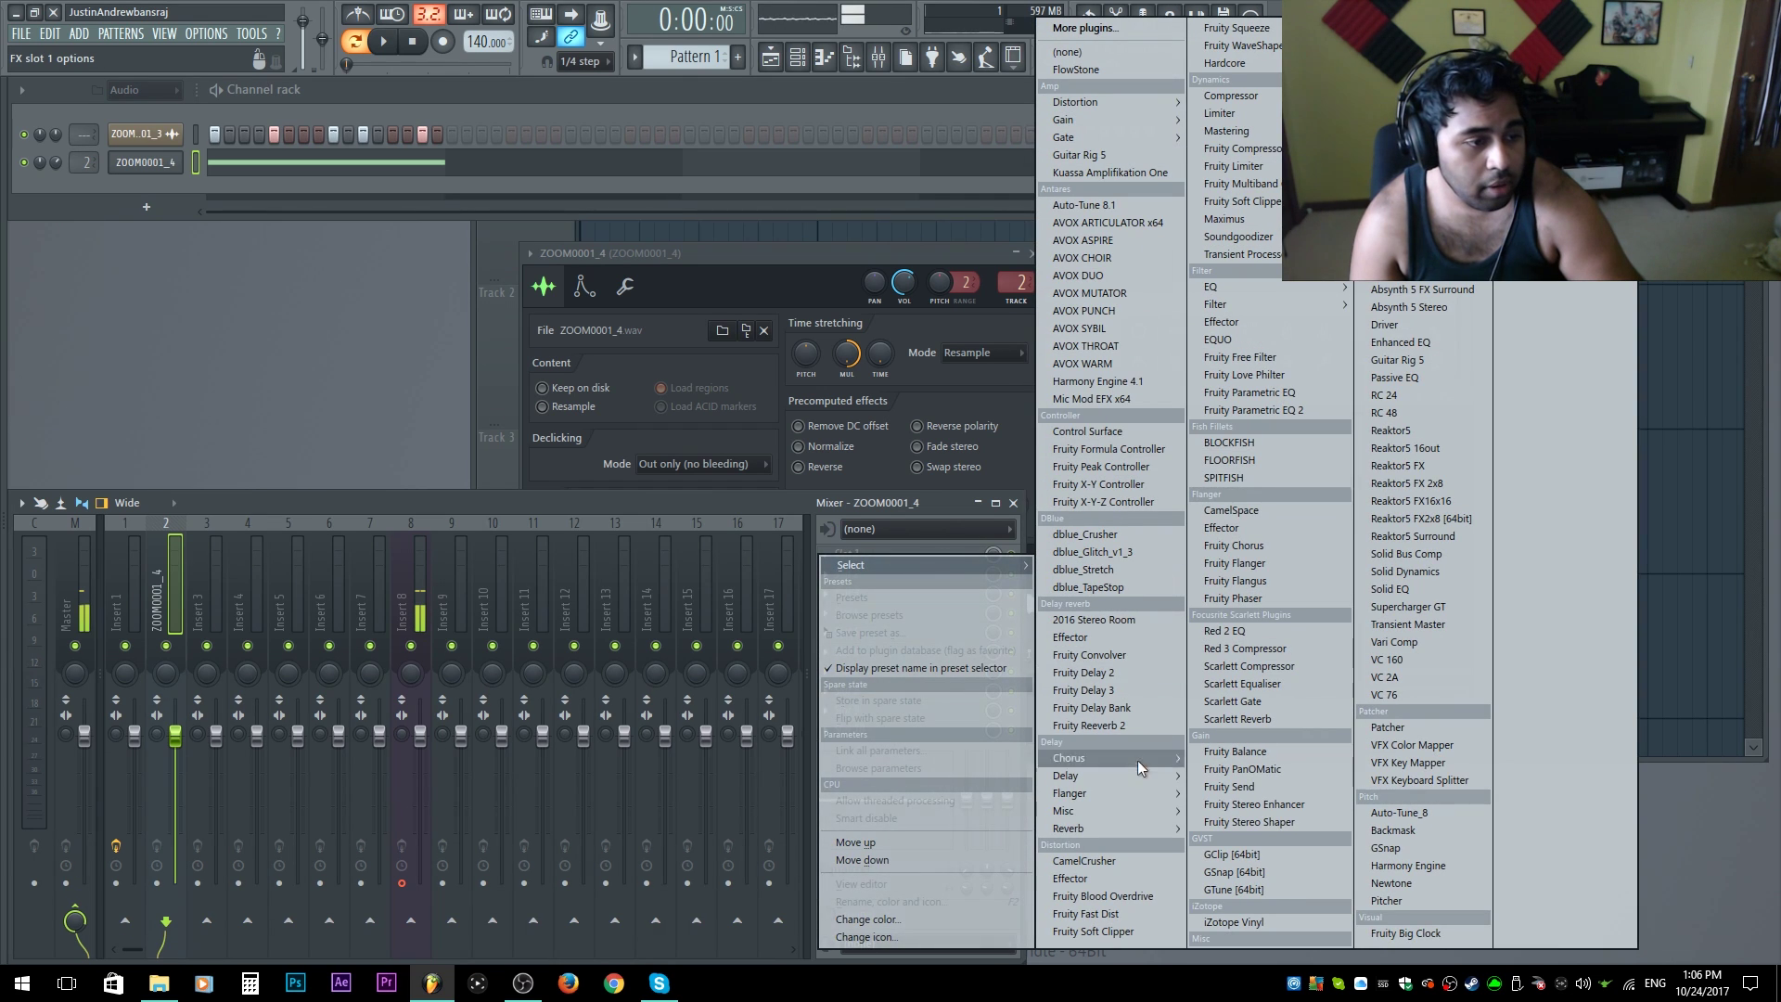
pyautogui.moveTo(1121, 791)
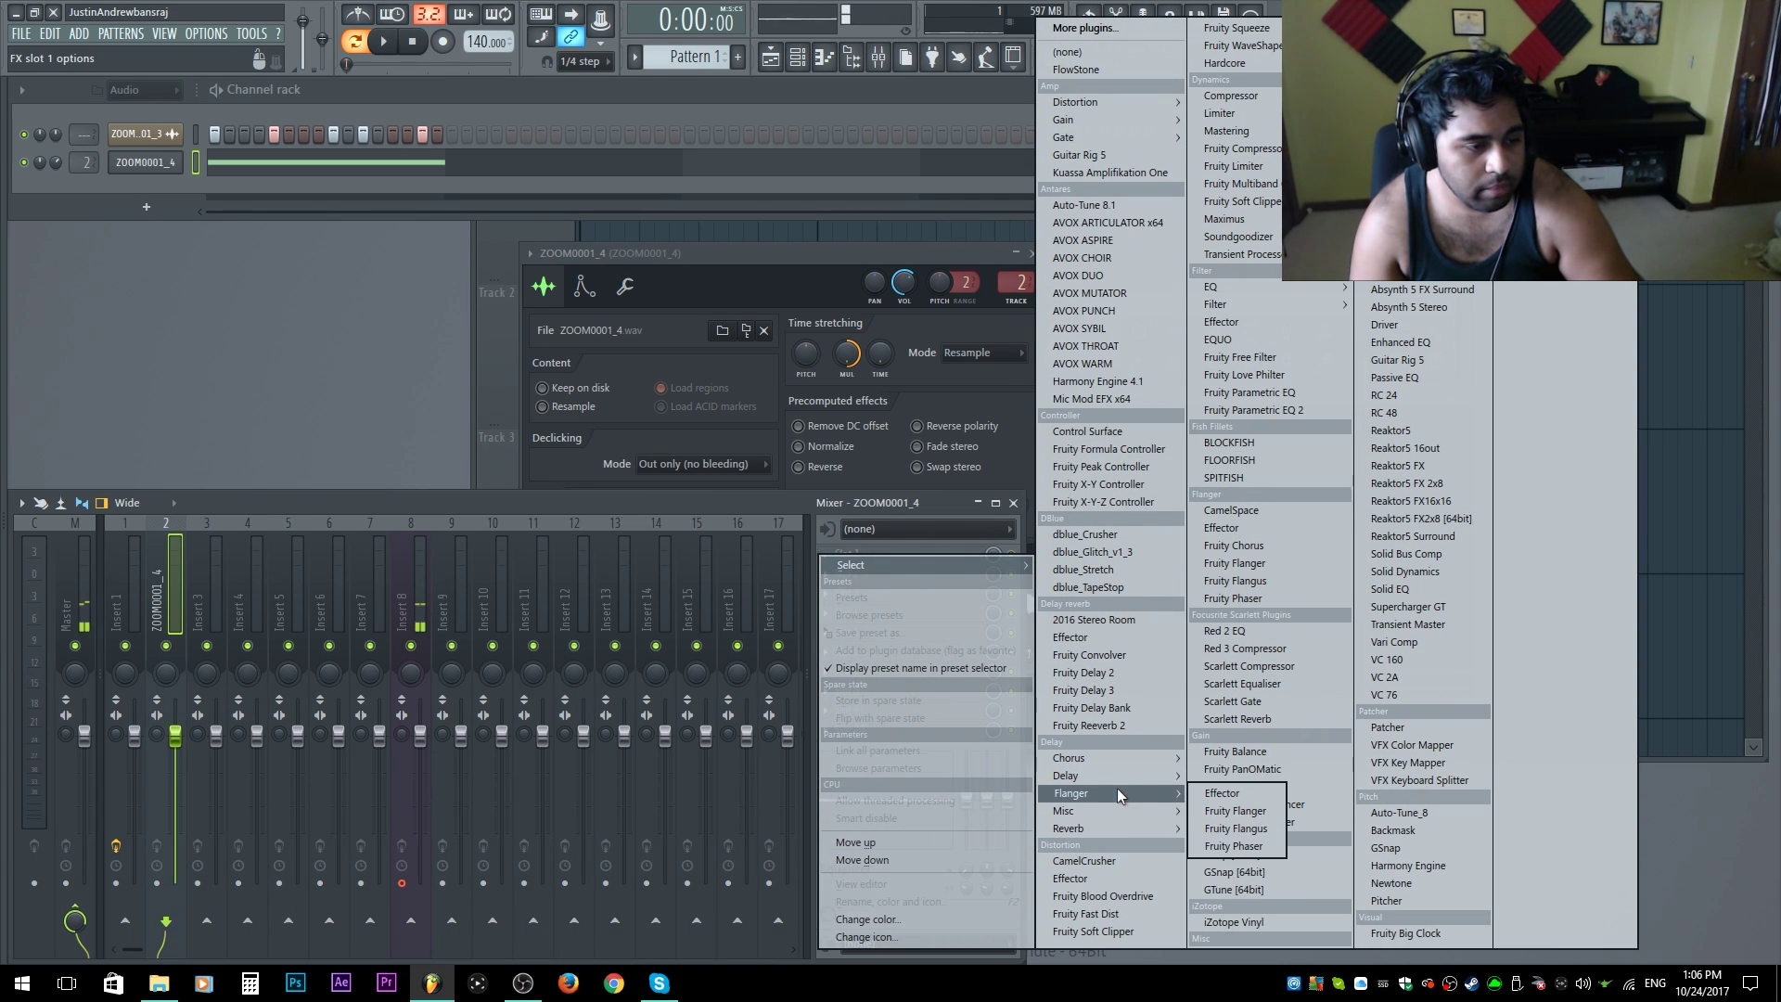
pyautogui.click(1267, 829)
pyautogui.press('space')
pyautogui.moveTo(324, 317); pyautogui.dragTo(556, 310)
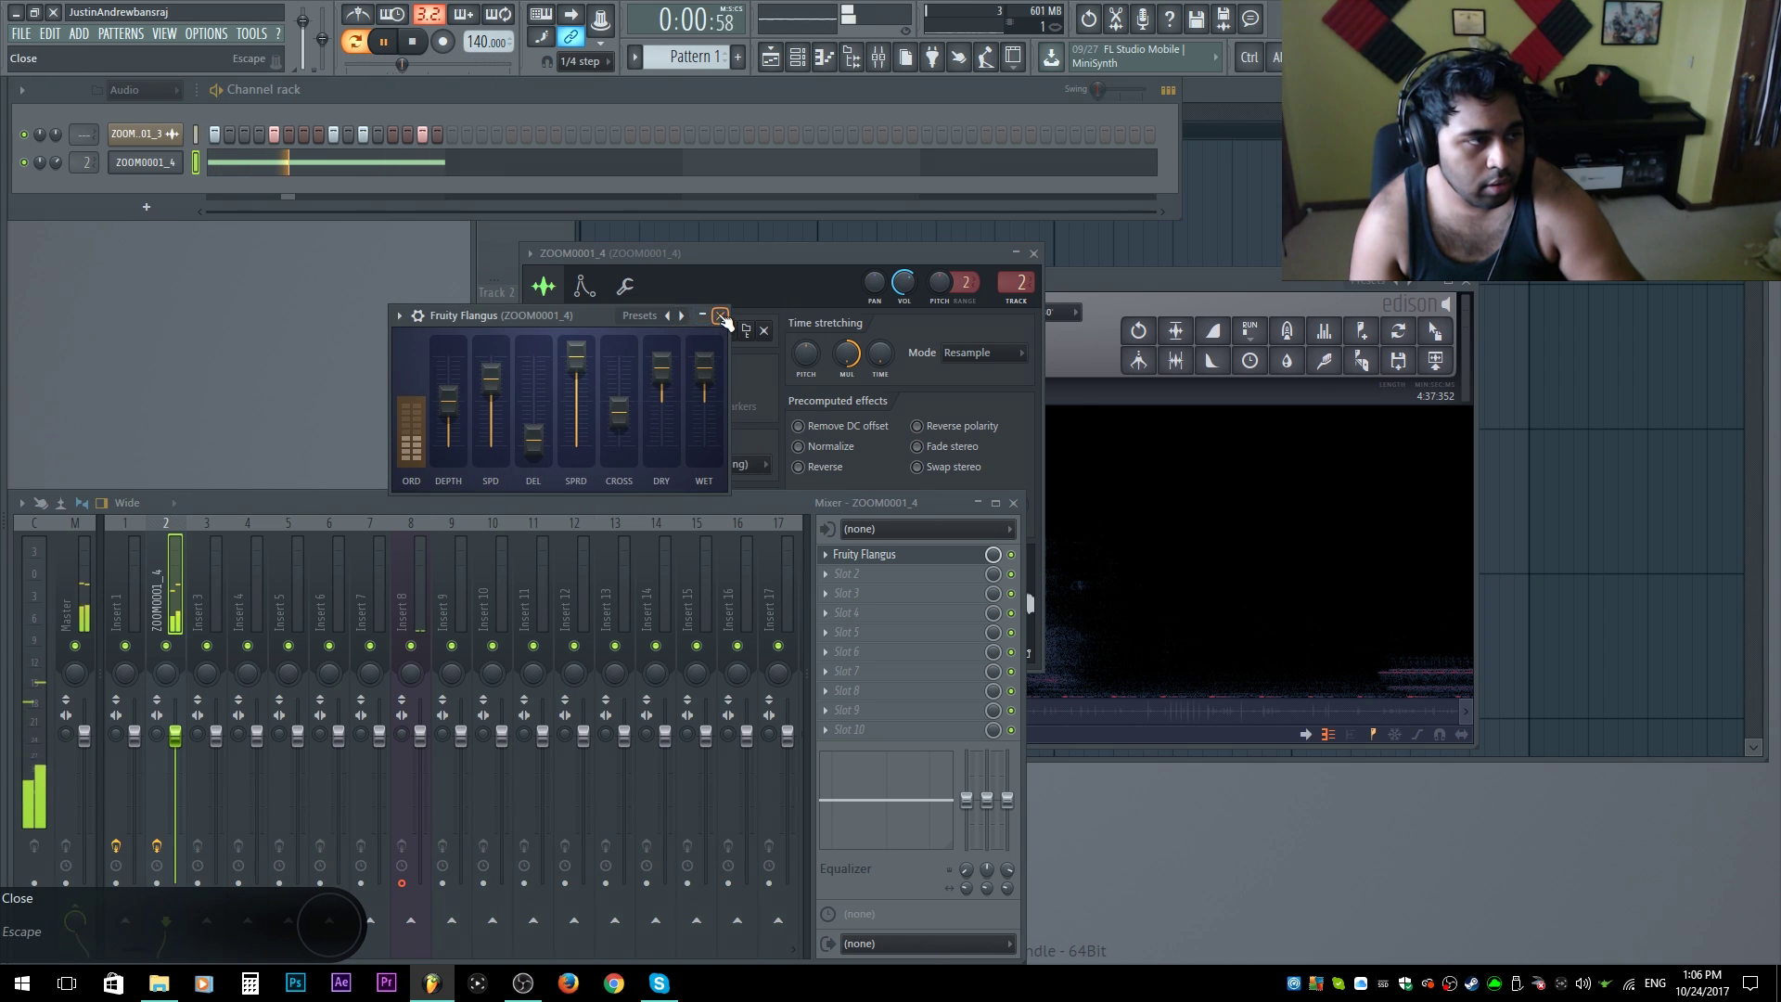
pyautogui.click(717, 308)
pyautogui.moveTo(855, 269); pyautogui.dragTo(861, 269)
pyautogui.press('space')
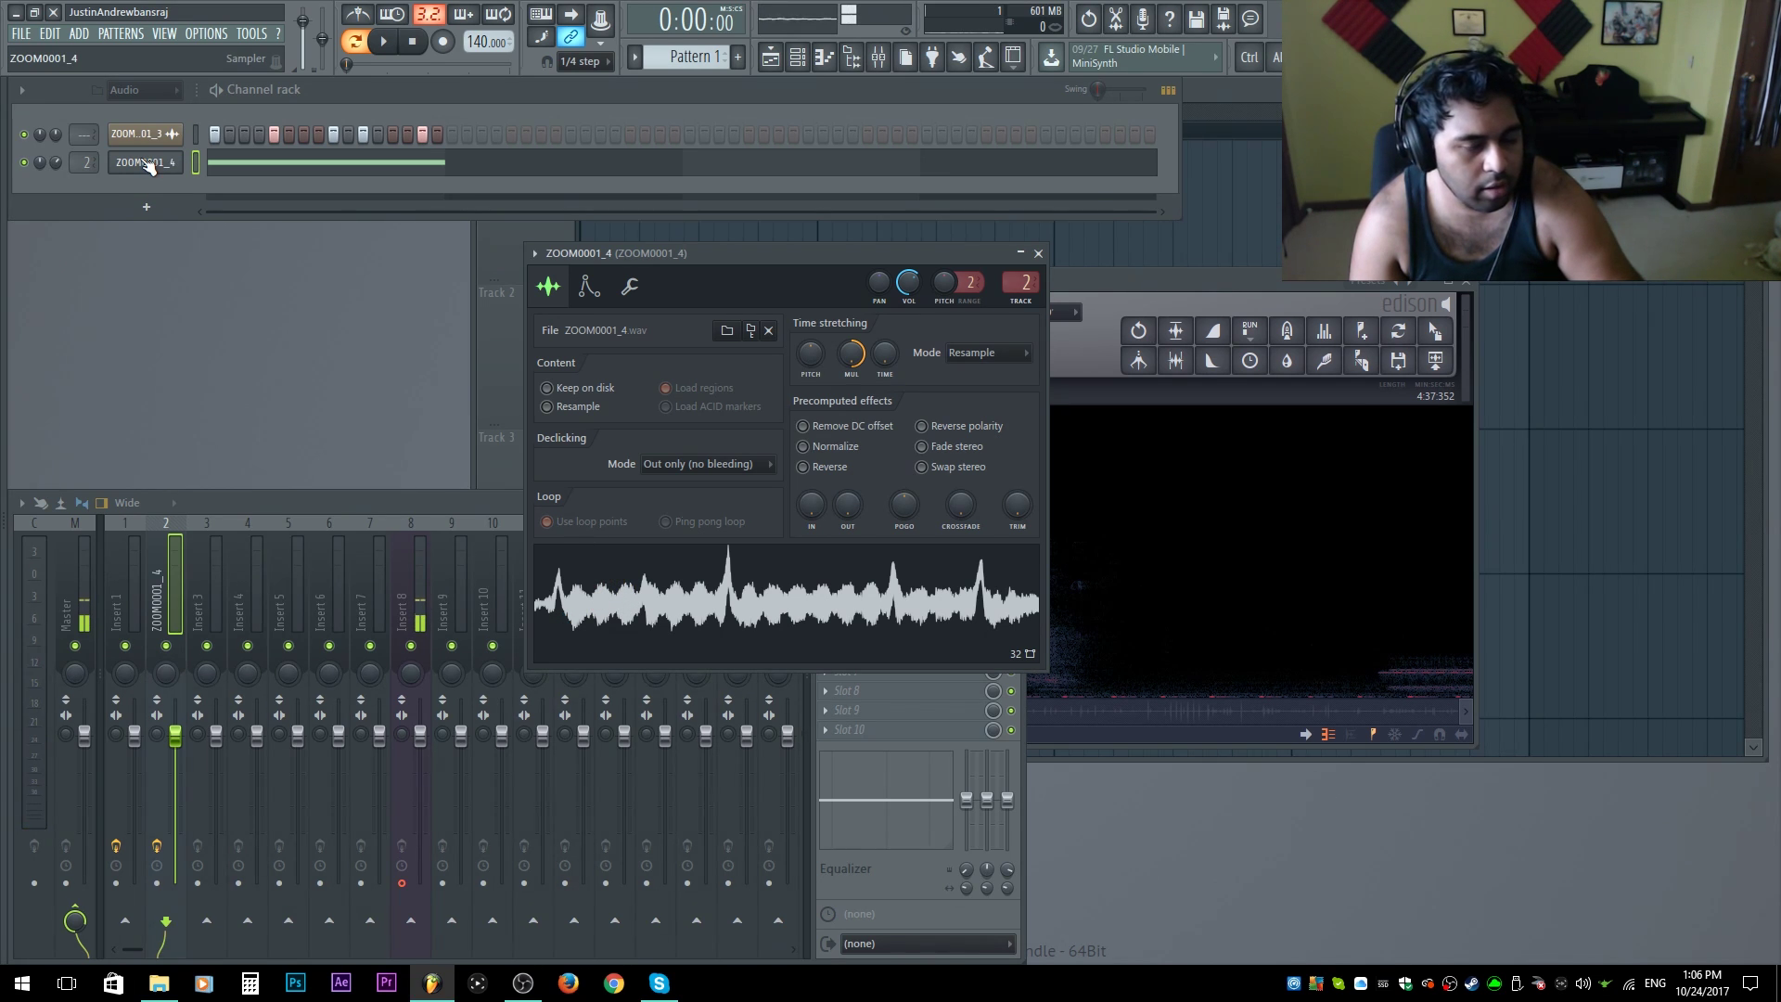
# Step: Load the ZOOM0001_4 sample into Edison, trim its opening to leave 1.934 seconds and replace the channel's sample with the result
pyautogui.click(662, 633)
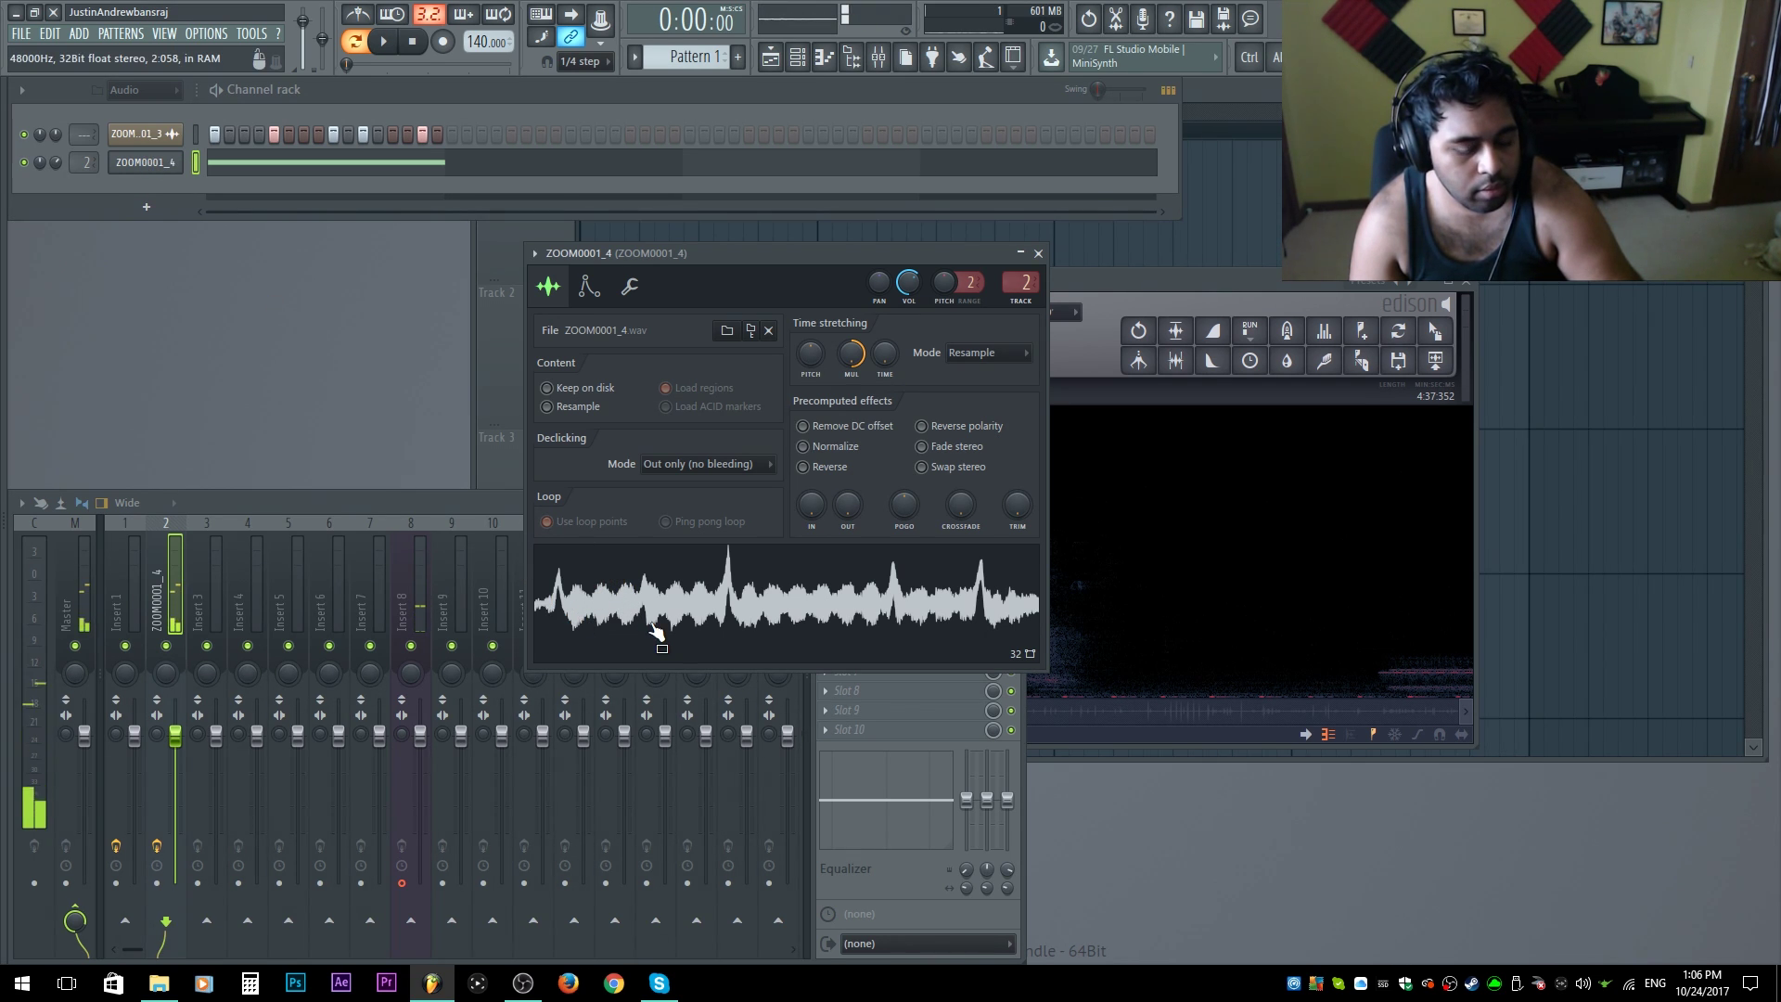
pyautogui.hotkey('ctrl', 'e')
pyautogui.rightClick(842, 663)
pyautogui.moveTo(824, 659); pyautogui.dragTo(716, 636)
pyautogui.press('Delete')
pyautogui.press('space')
pyautogui.press('space')
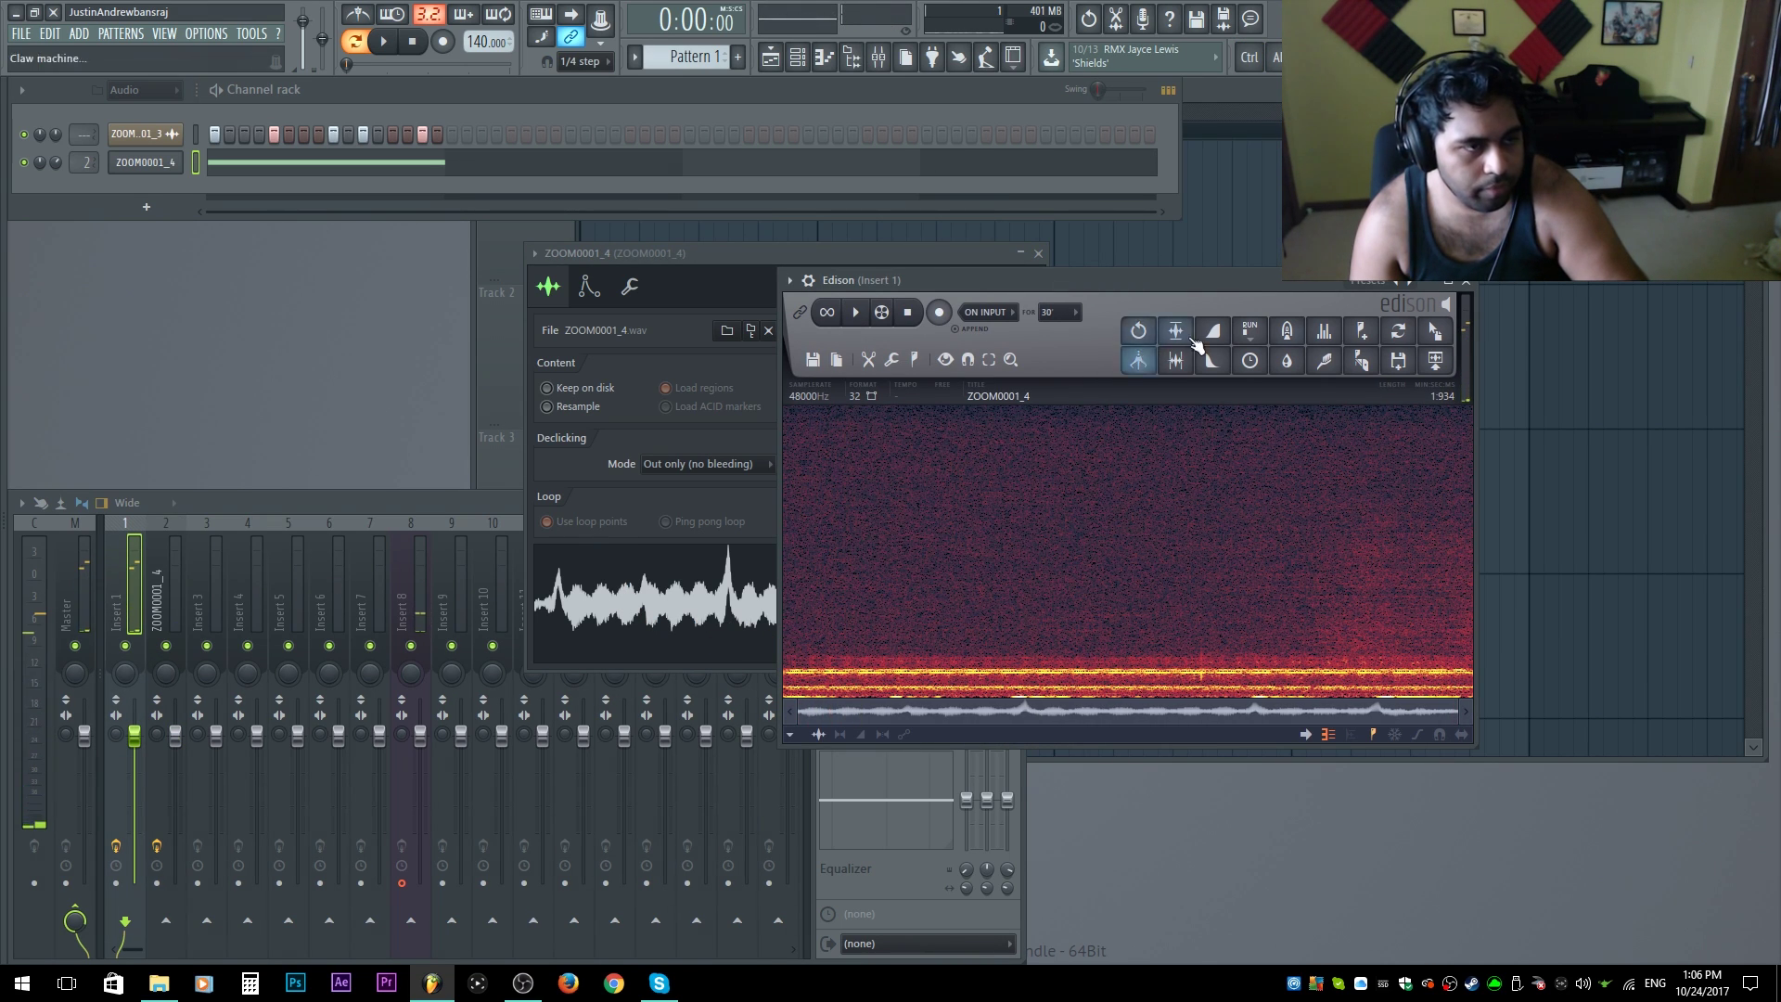
pyautogui.moveTo(1443, 334); pyautogui.dragTo(777, 616)
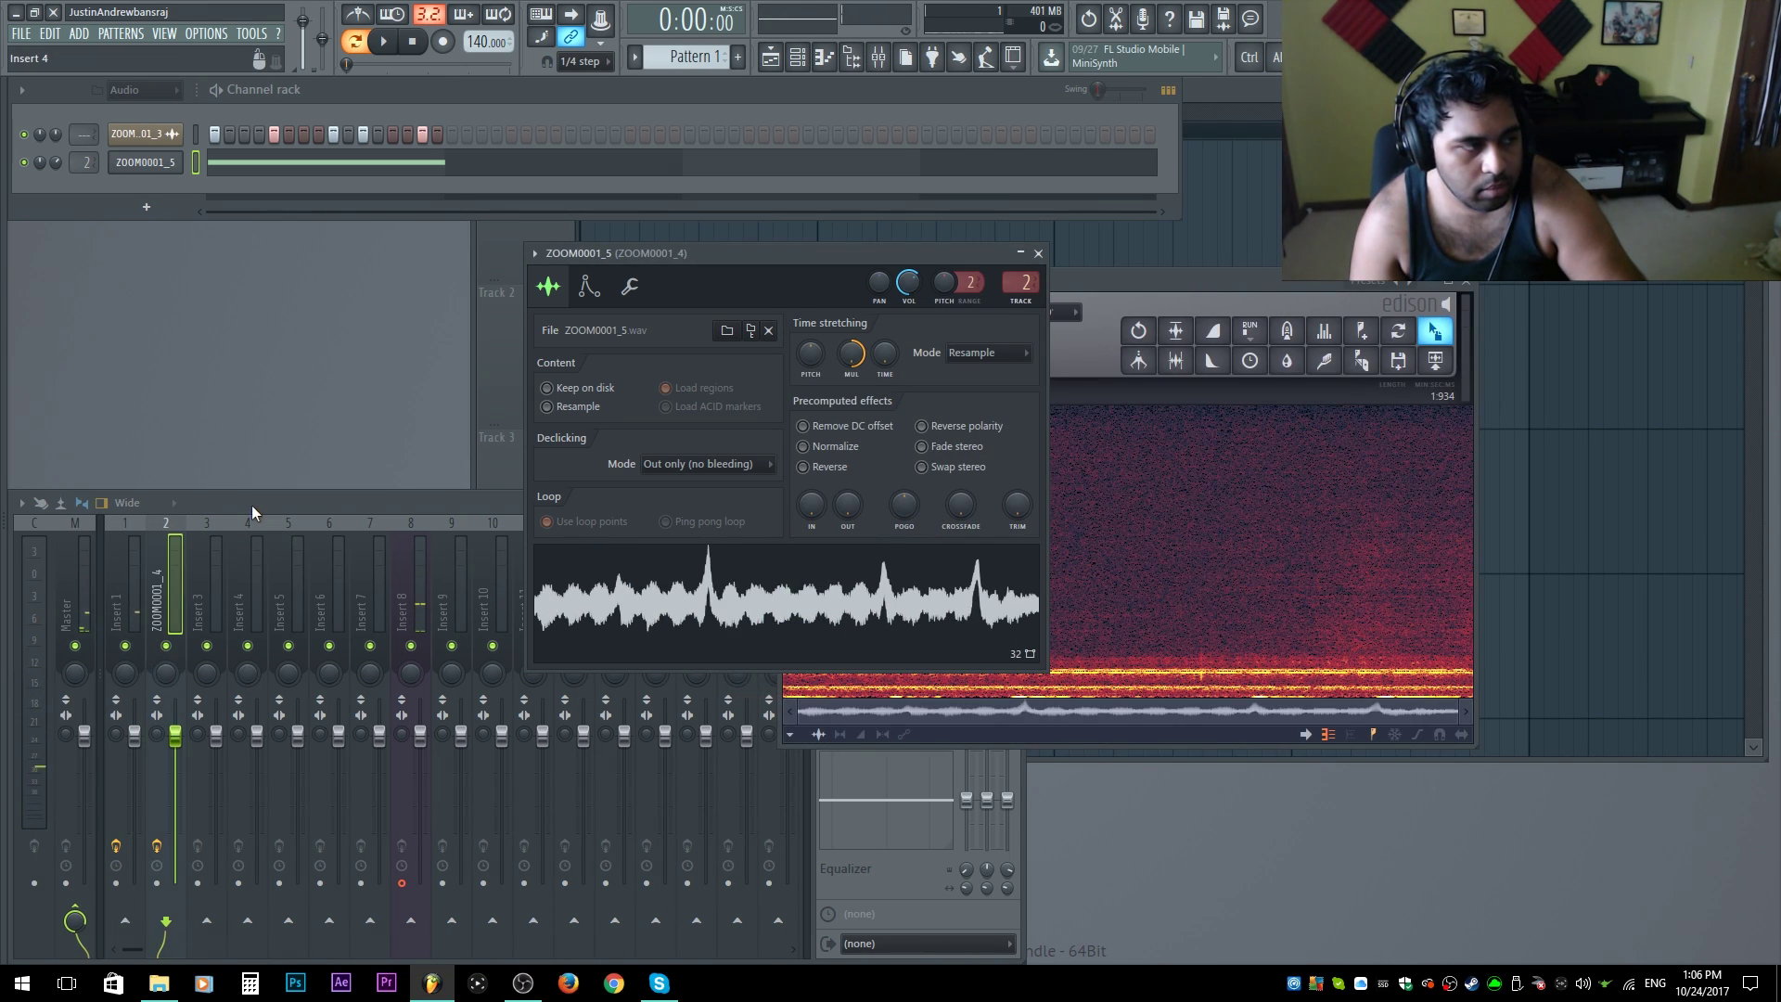
# Step: Audition the pattern, close Edison and route the ZOOM0001_3 channel to mixer track 3
pyautogui.click(252, 508)
pyautogui.press('space')
pyautogui.click(1467, 282)
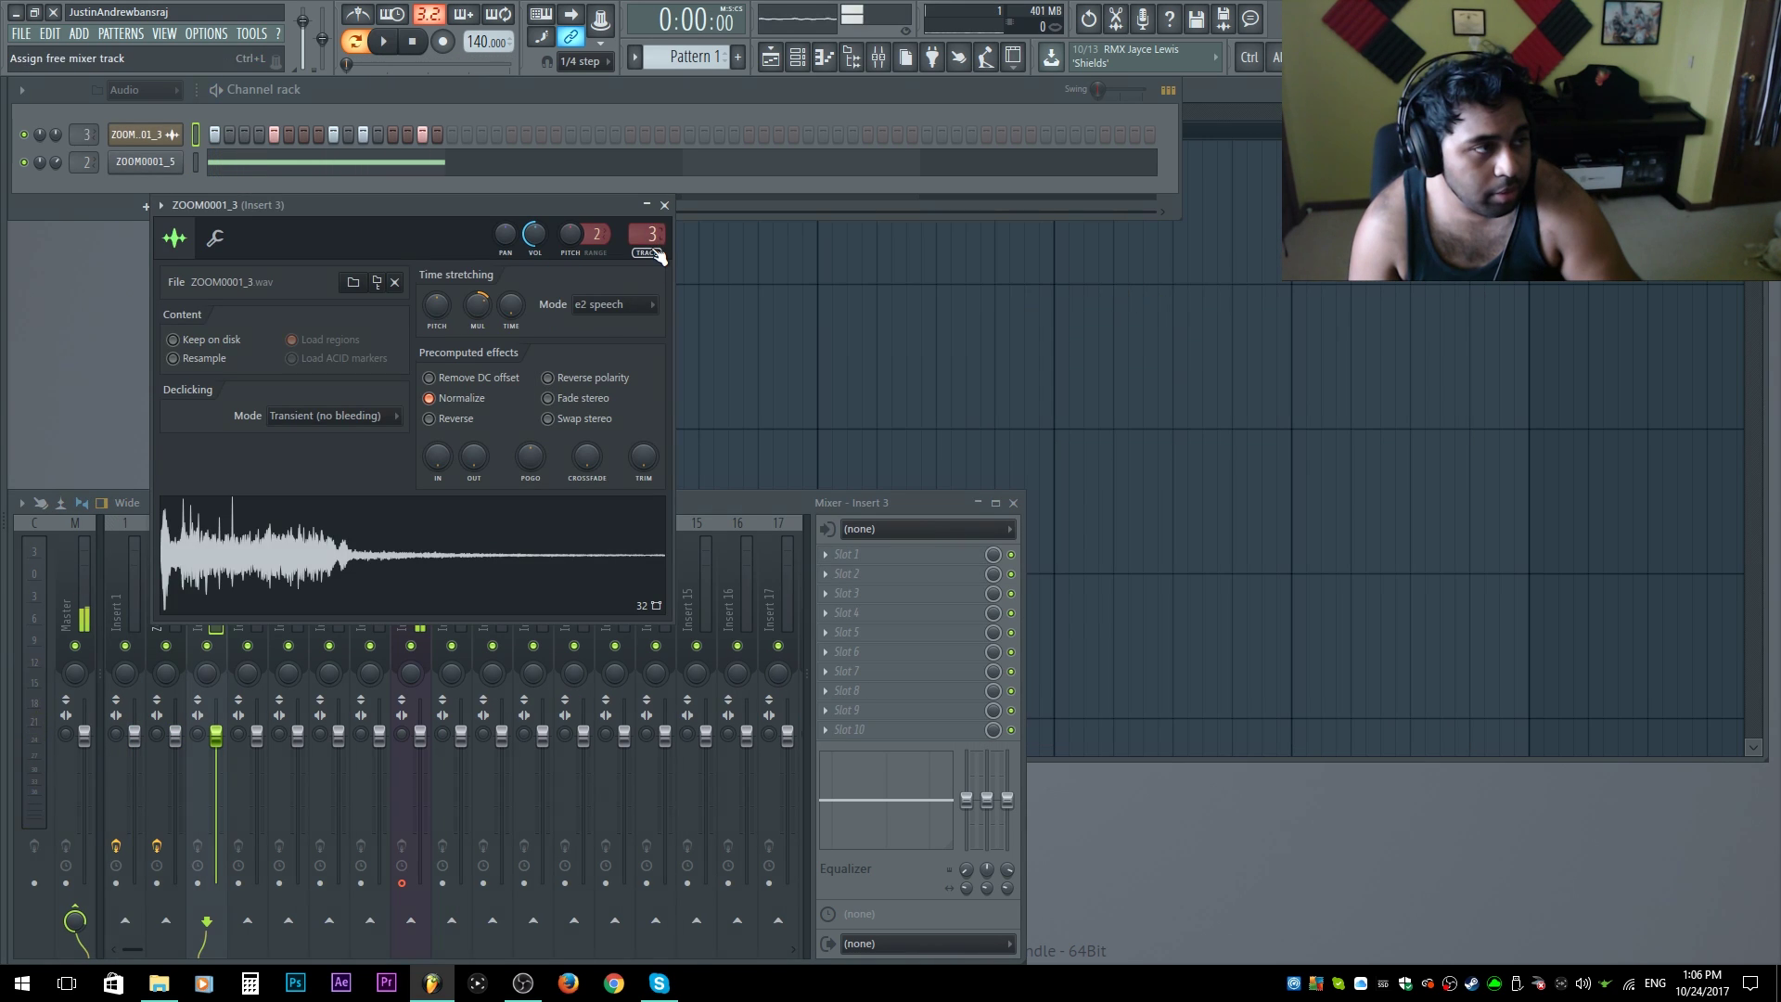
pyautogui.click(657, 246)
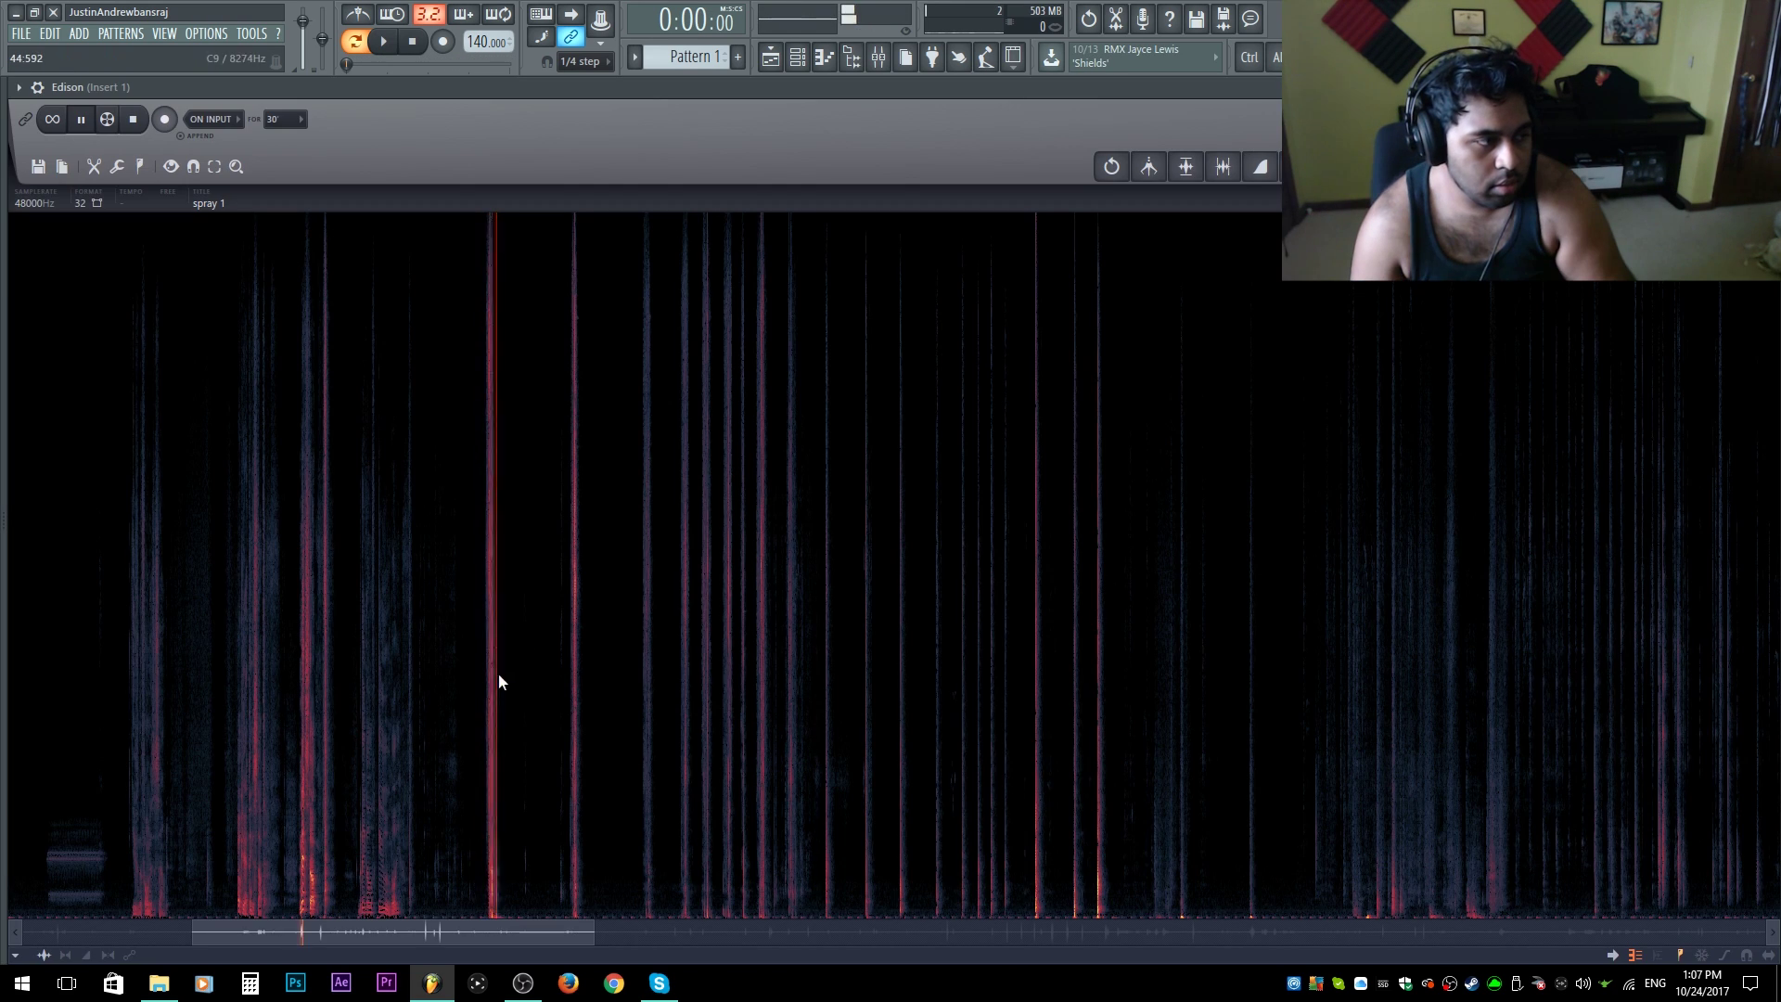
# Step: Select the strong spike in the spray 1 recording from 44:250 to 44:816 and audition it
pyautogui.scroll(1, 483, 712)
pyautogui.scroll(1, 482, 712)
pyautogui.moveTo(516, 720); pyautogui.dragTo(648, 796)
pyautogui.scroll(2, 542, 770)
pyautogui.moveTo(648, 796); pyautogui.dragTo(761, 781)
pyautogui.scroll(3, 761, 782)
pyautogui.moveTo(474, 760); pyautogui.dragTo(534, 747)
pyautogui.scroll(5, 535, 753)
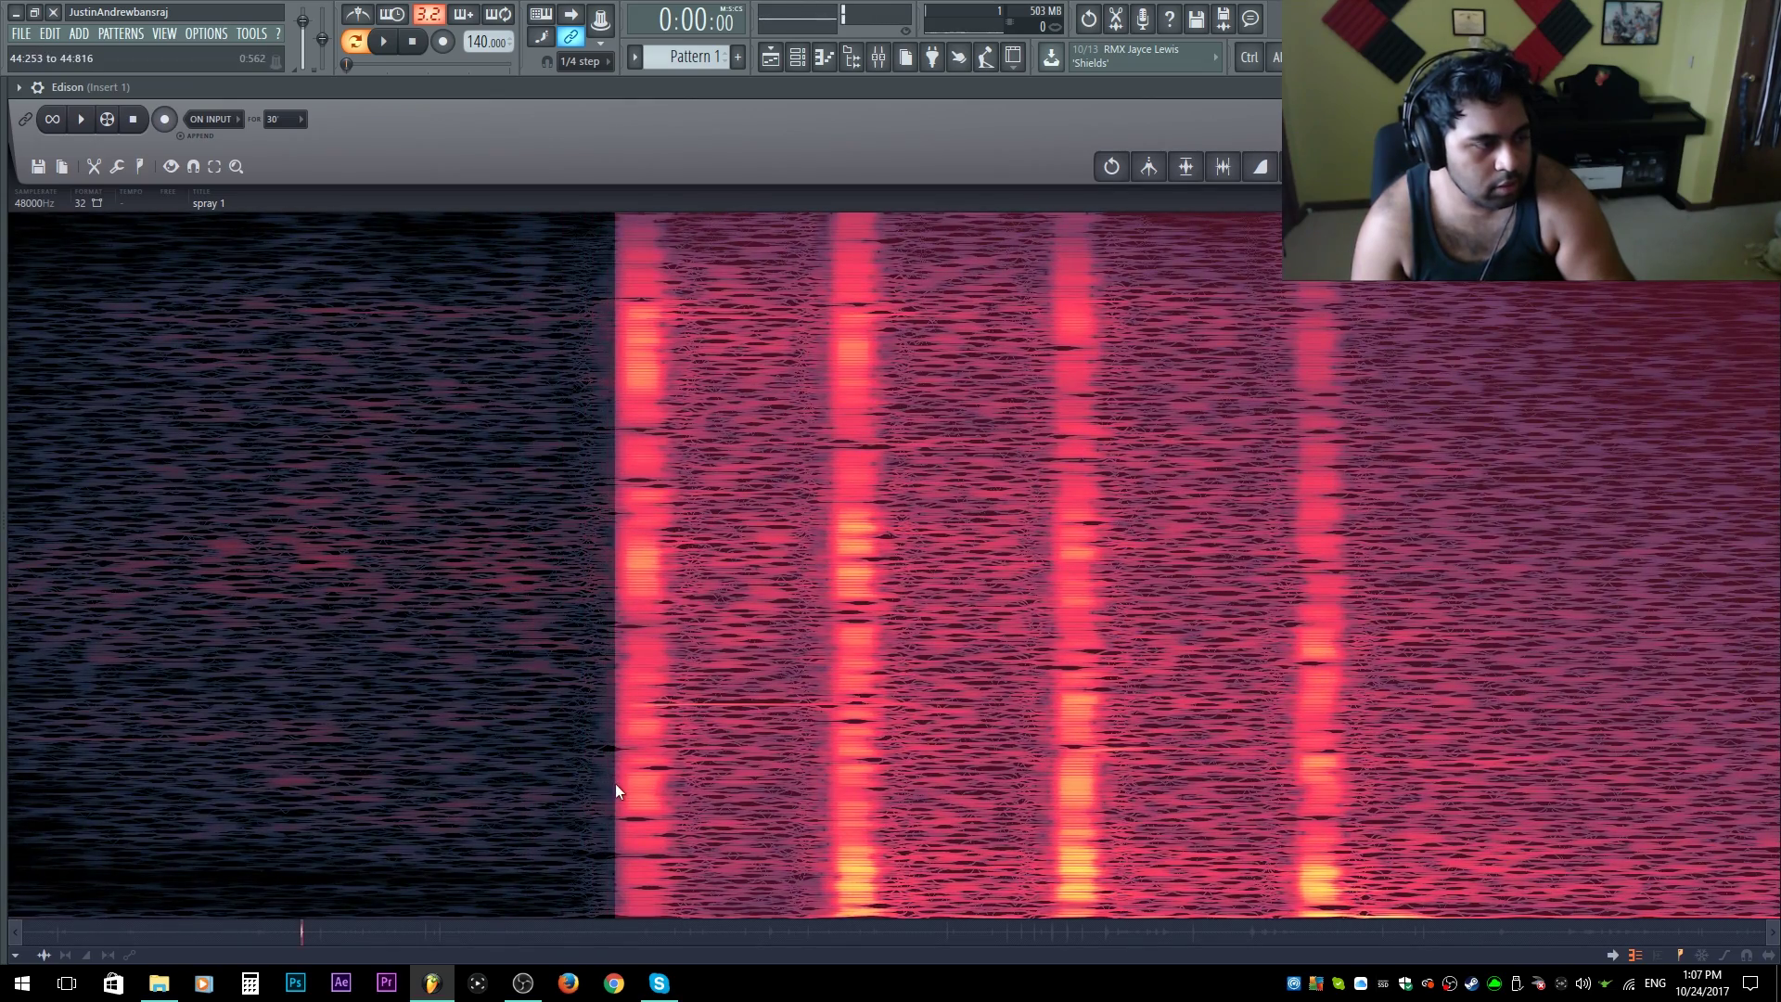
pyautogui.moveTo(615, 784); pyautogui.dragTo(594, 784)
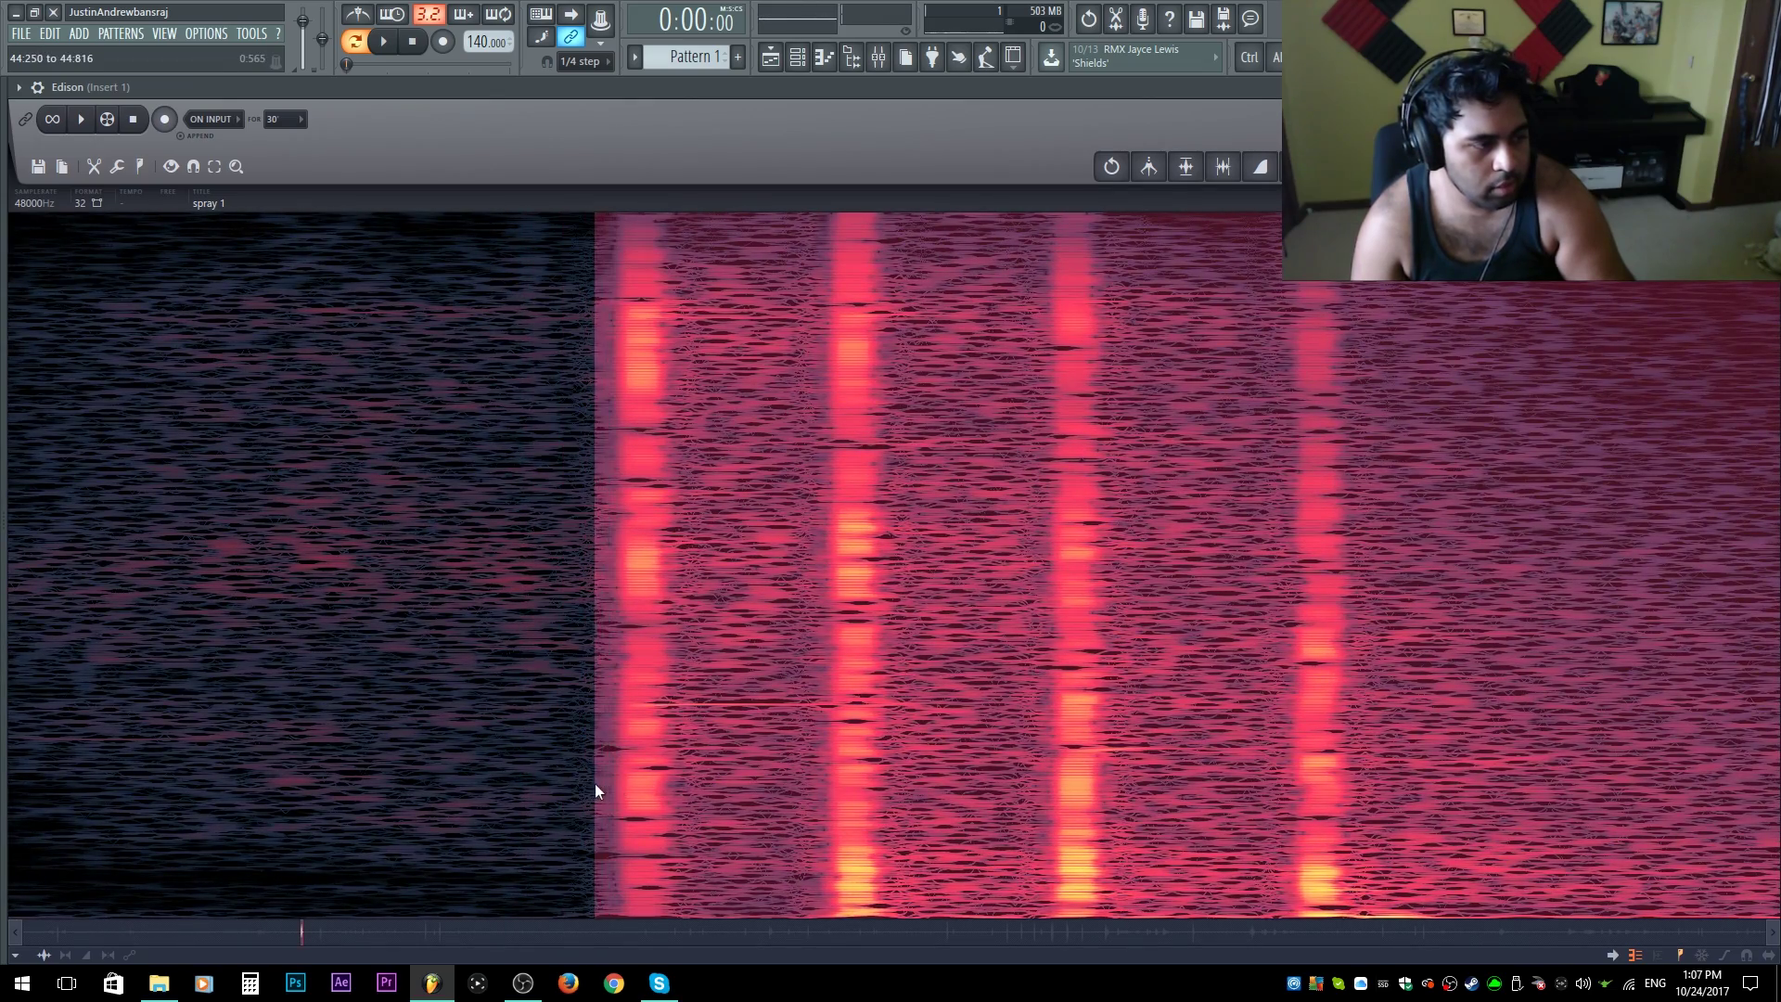
pyautogui.press('space')
# Step: Narrow the selection to the spike's final hit and its tail, audition it and cut it from the spray 1 recording
pyautogui.scroll(-8, 598, 783)
pyautogui.scroll(2, 588, 745)
pyautogui.scroll(2, 803, 775)
pyautogui.moveTo(957, 795); pyautogui.dragTo(893, 815)
pyautogui.press('space')
pyautogui.scroll(4, 889, 846)
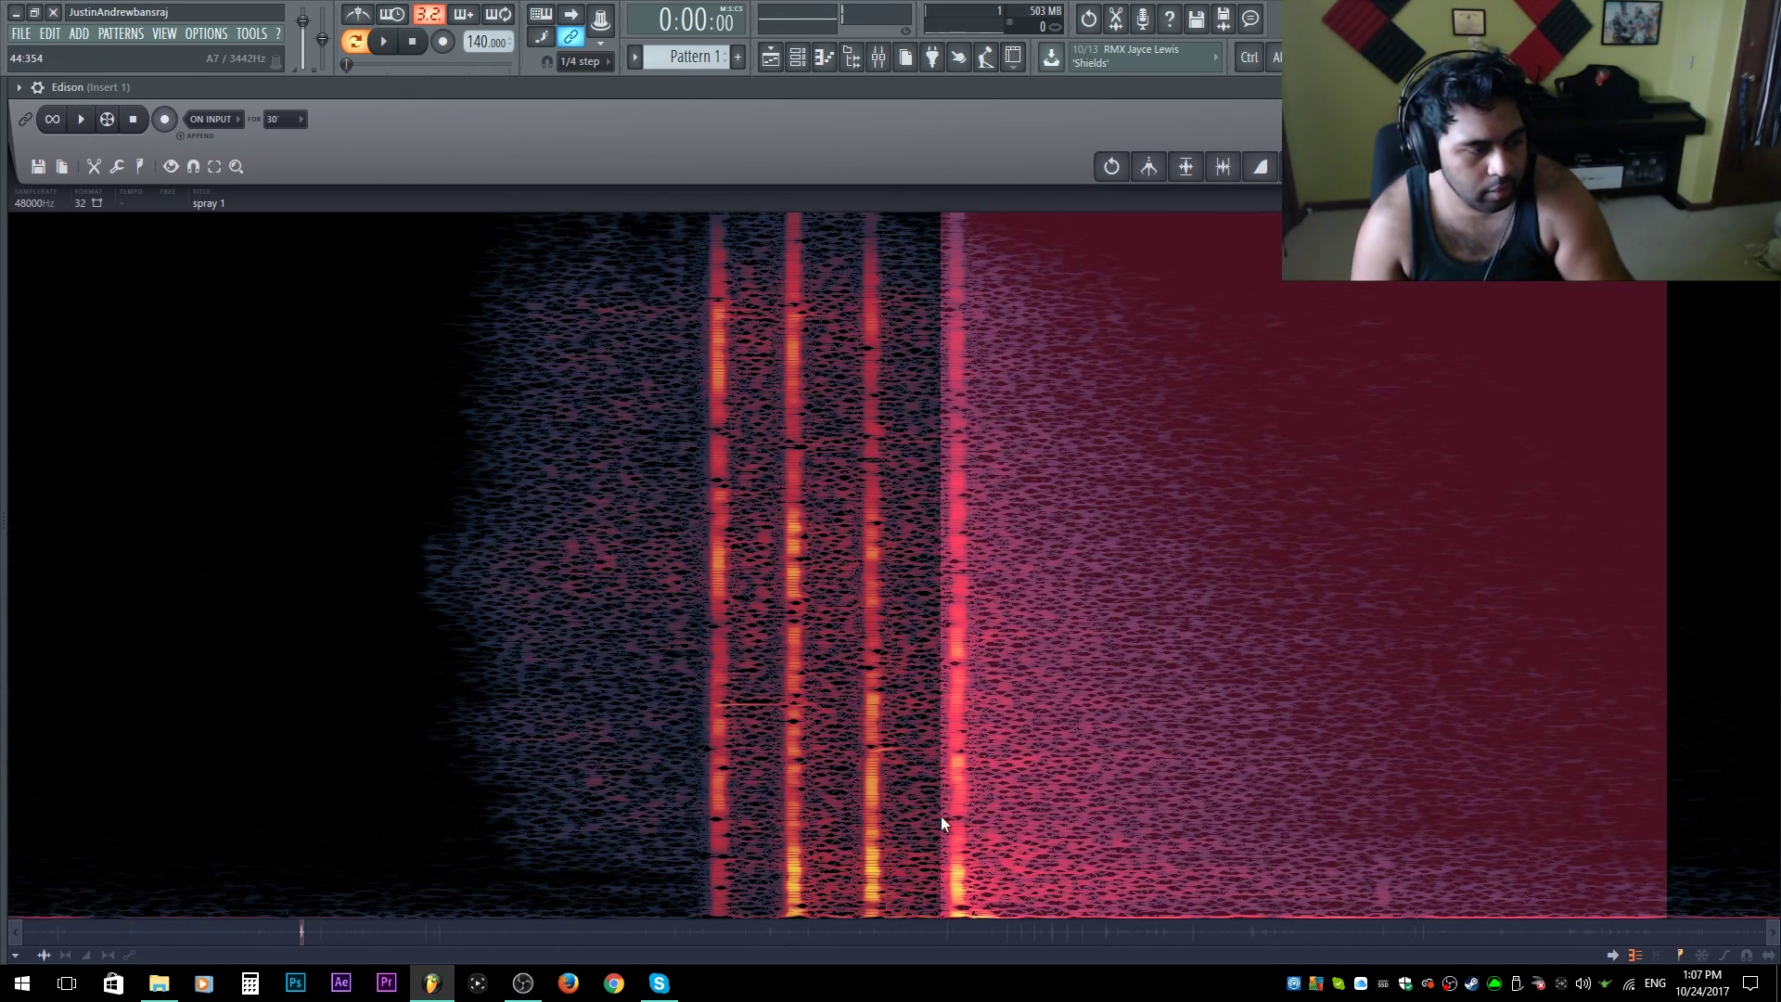
pyautogui.press('space')
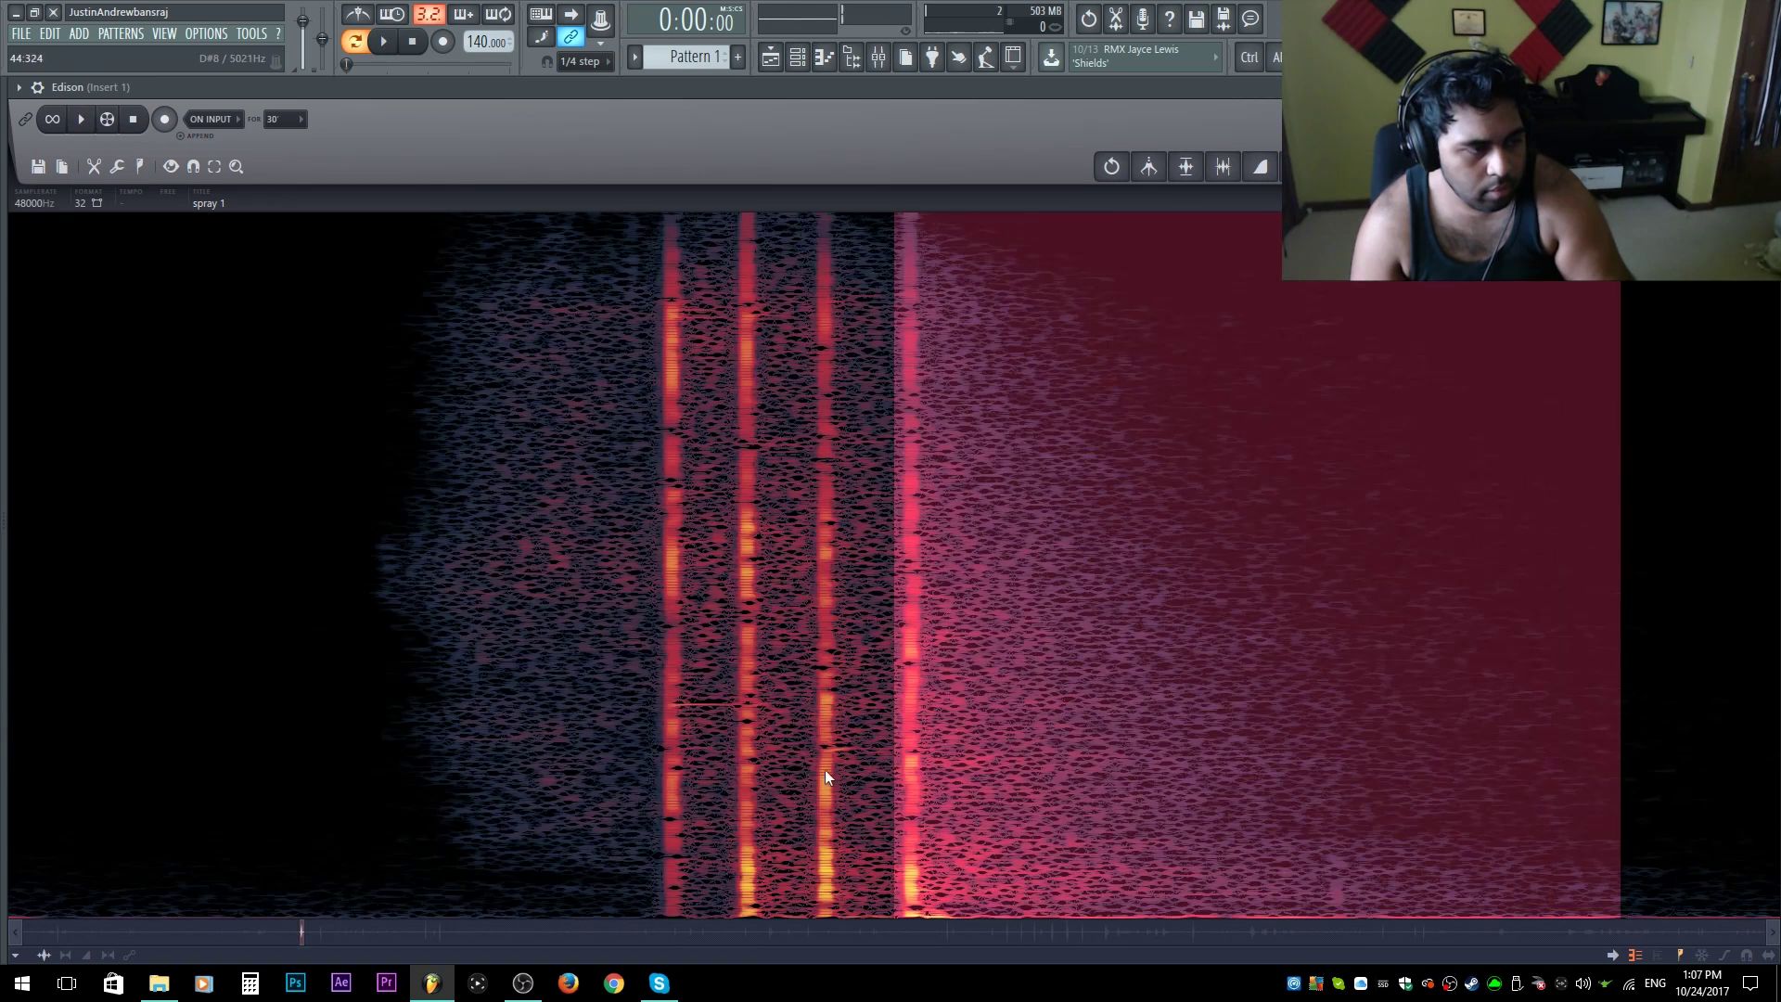
pyautogui.moveTo(825, 771); pyautogui.dragTo(895, 783)
pyautogui.scroll(-5, 887, 687)
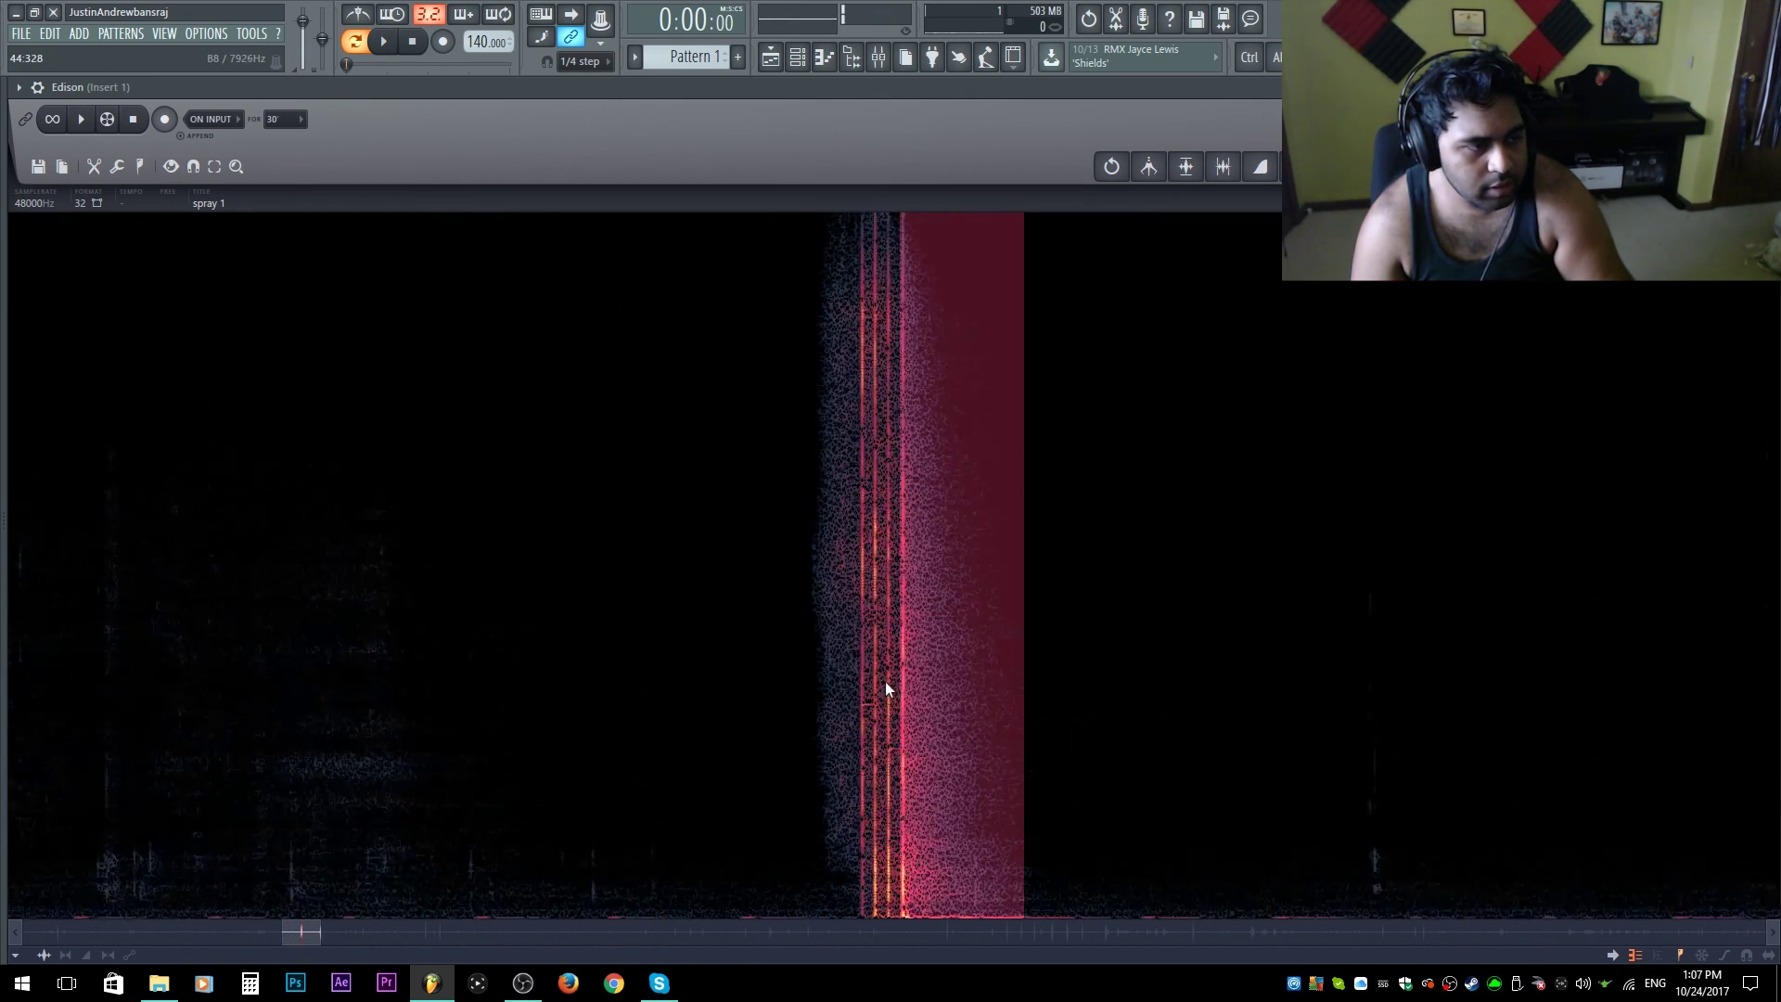
pyautogui.press('Delete')
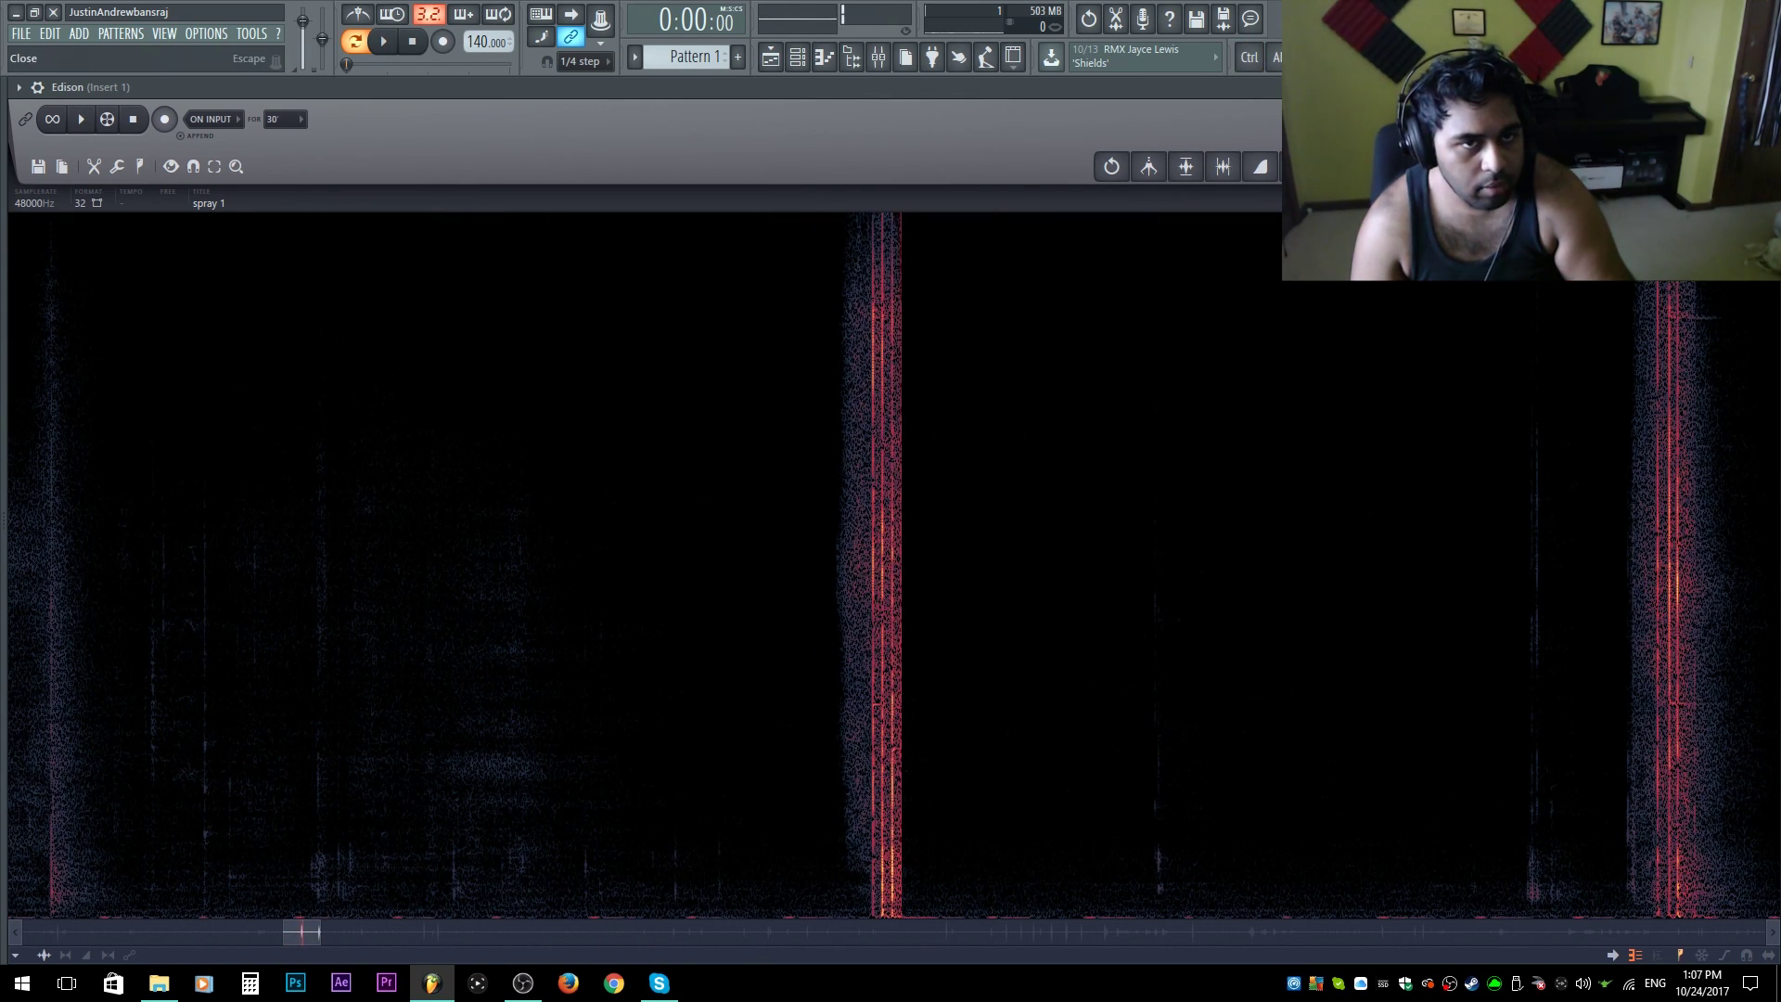
# Step: Replace all the audio in the ZOOM0001 Edison window with the cut hit and audition it
pyautogui.click(1745, 87)
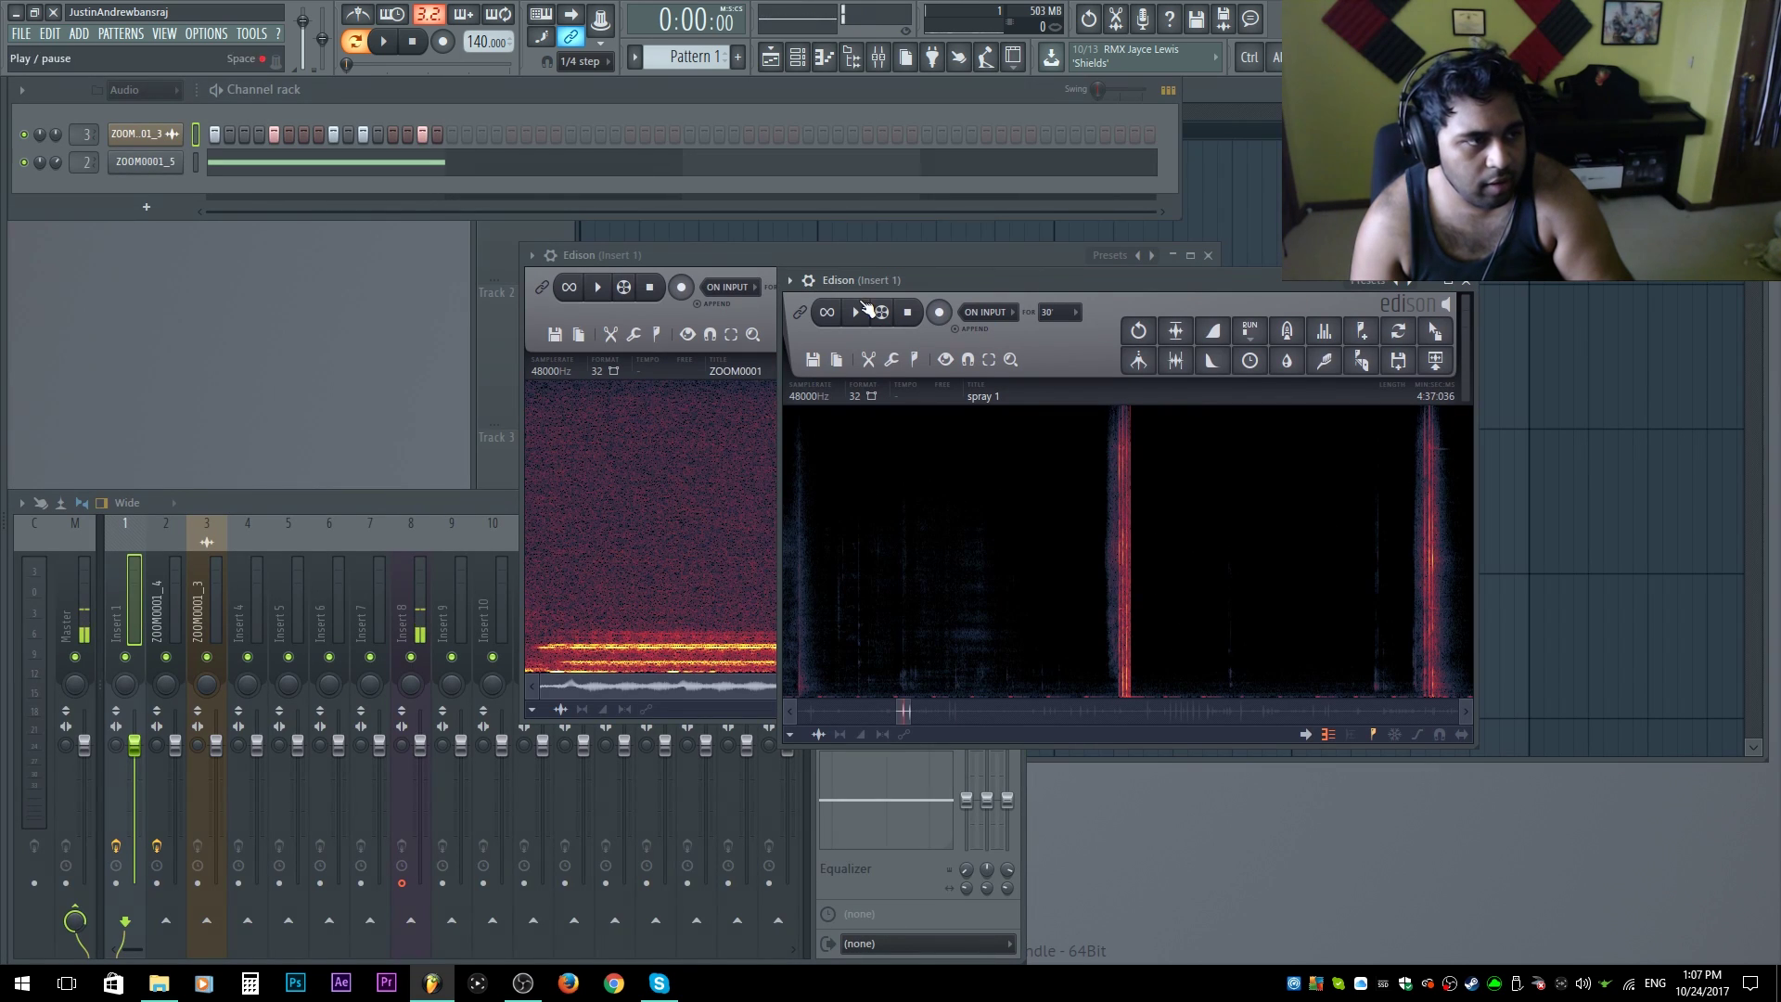
pyautogui.click(715, 255)
pyautogui.doubleClick(714, 537)
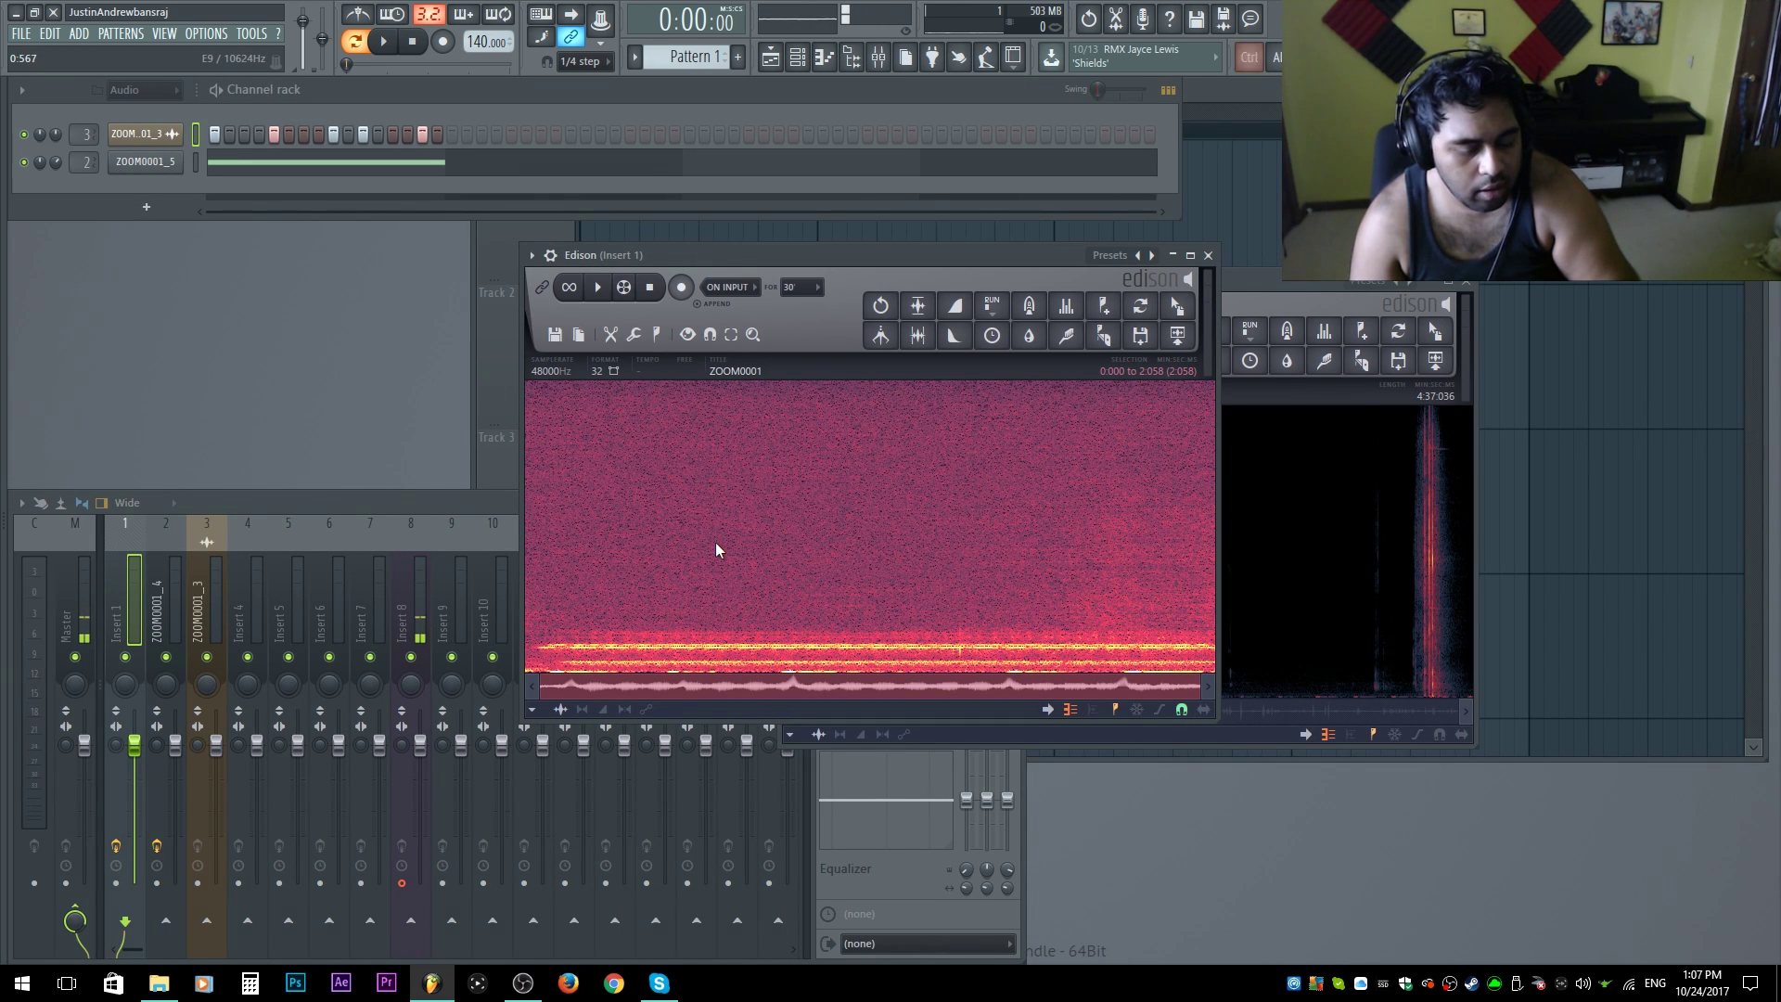
pyautogui.hotkey('ctrl', 'v')
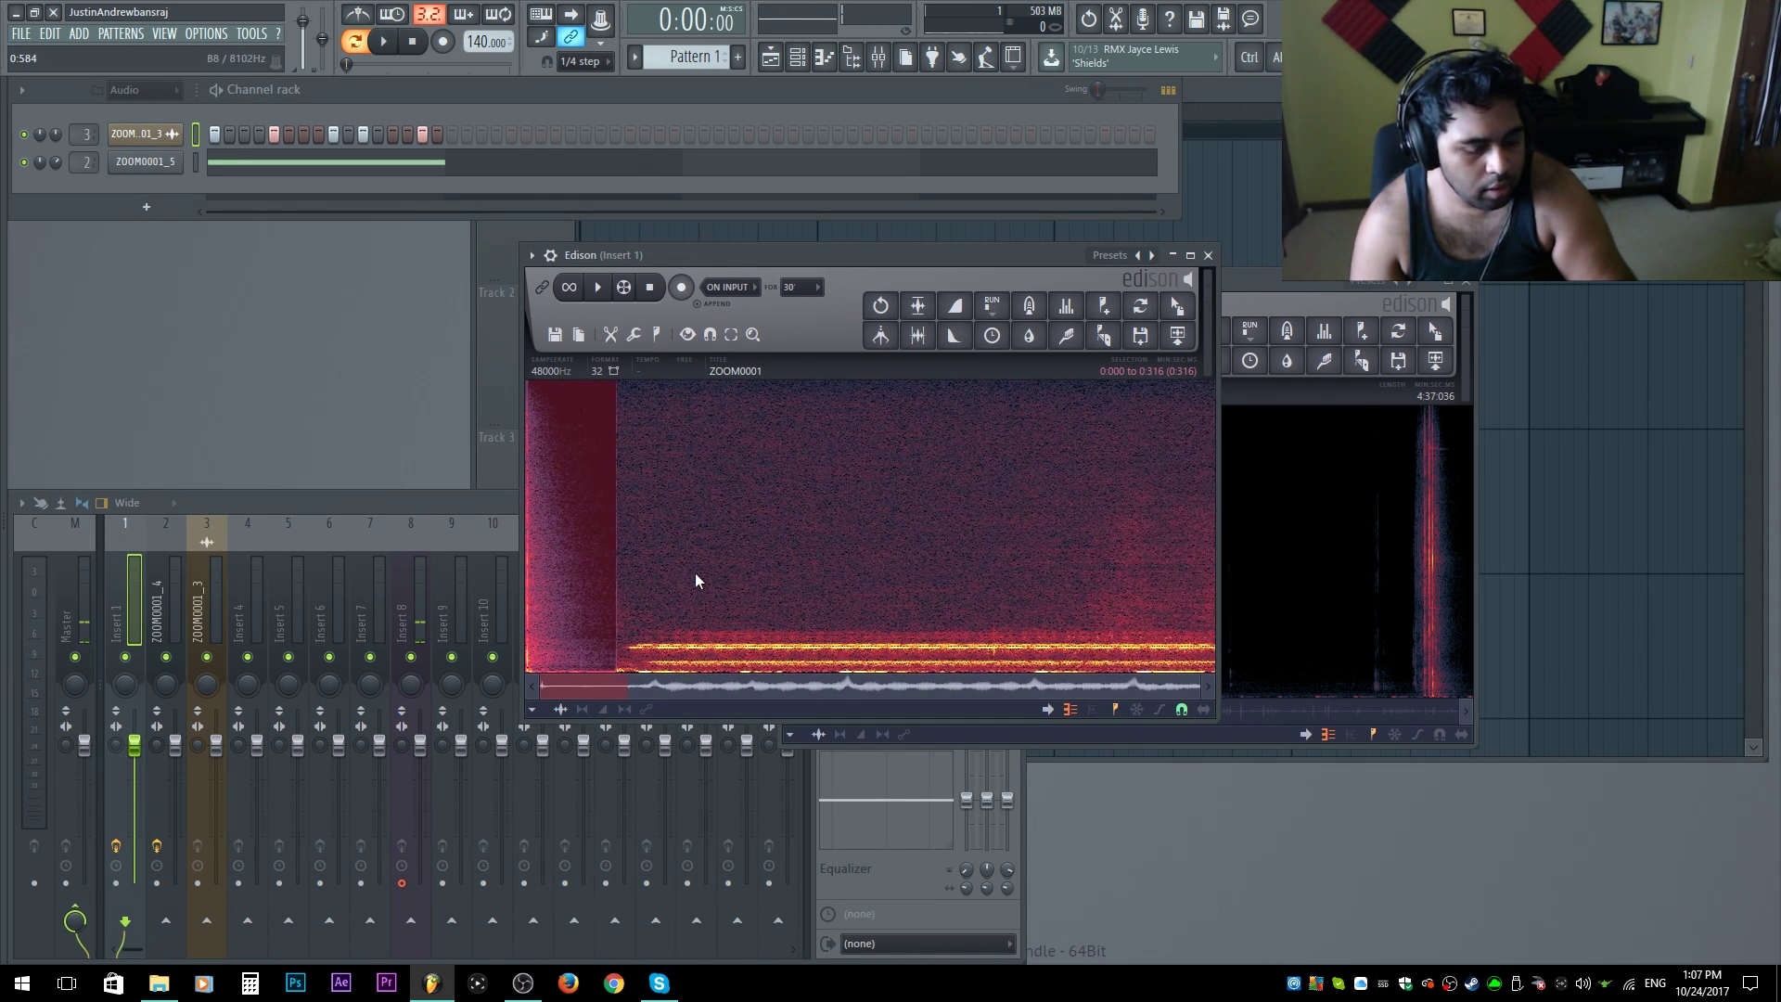
pyautogui.hotkey('ctrl', 'a')
pyautogui.press('Delete')
pyautogui.hotkey('ctrl', 'v')
pyautogui.press('space')
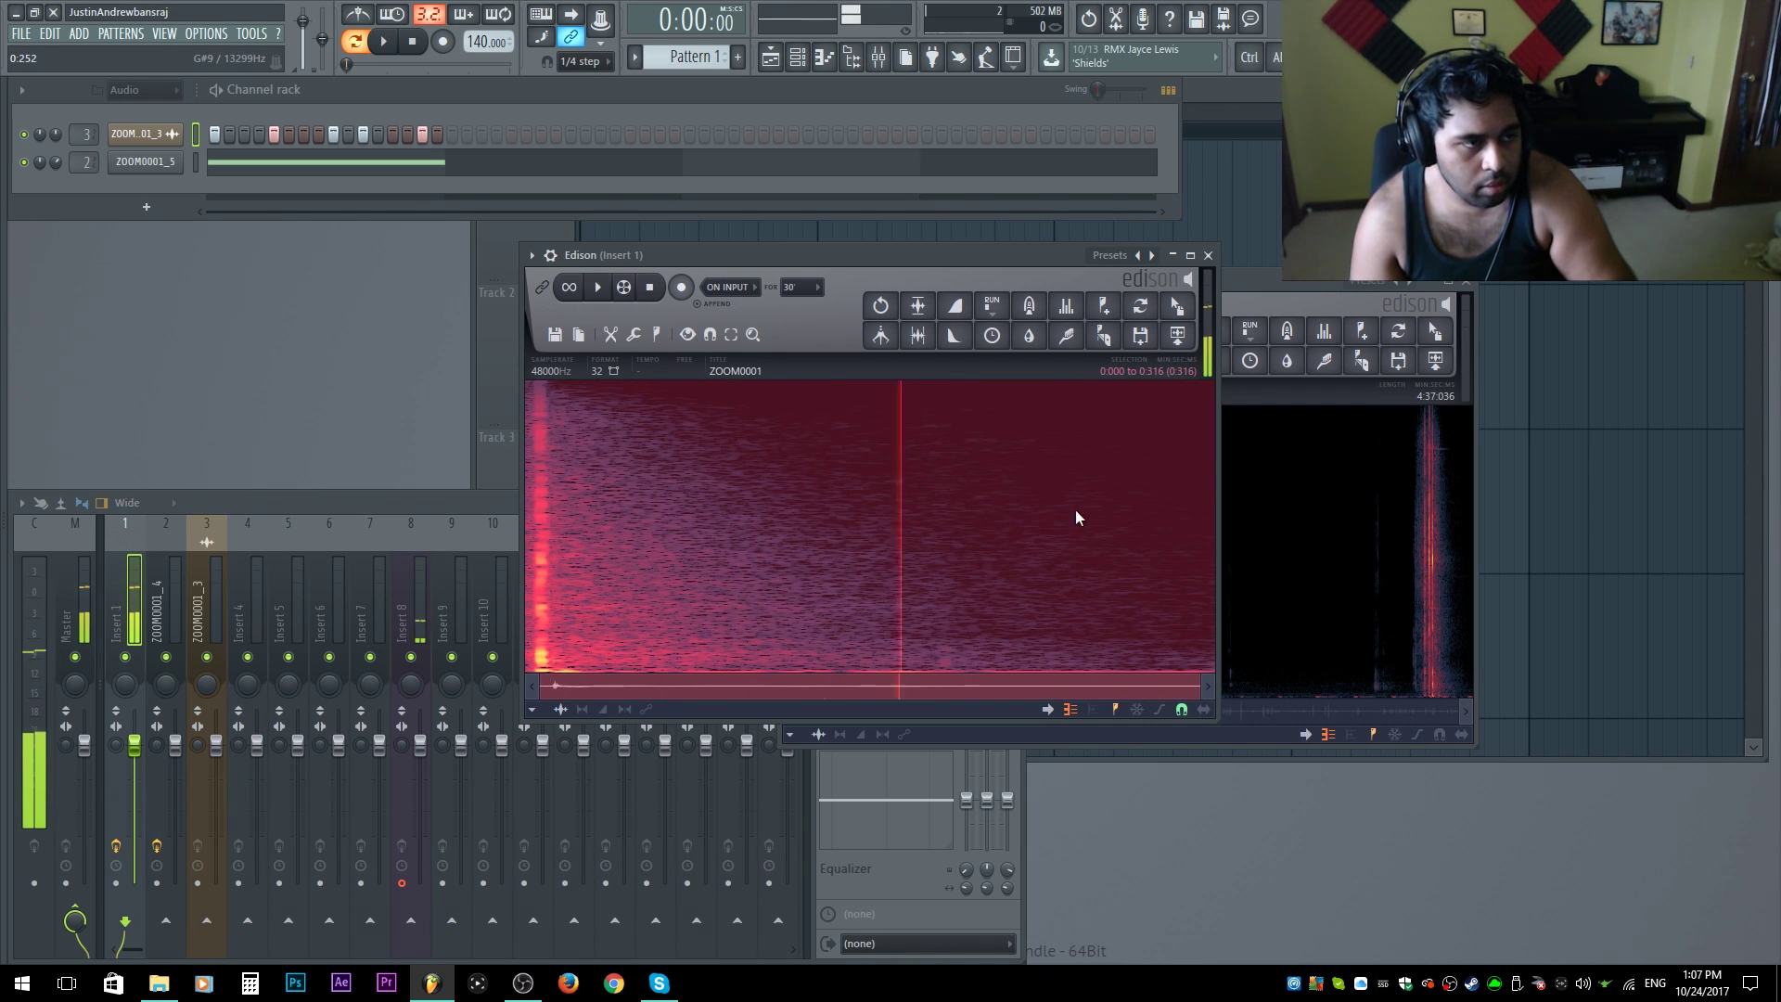
pyautogui.press('space')
# Step: Time-stretch the whole hit with the Resample method to a length of 0.794 seconds
pyautogui.click(833, 453)
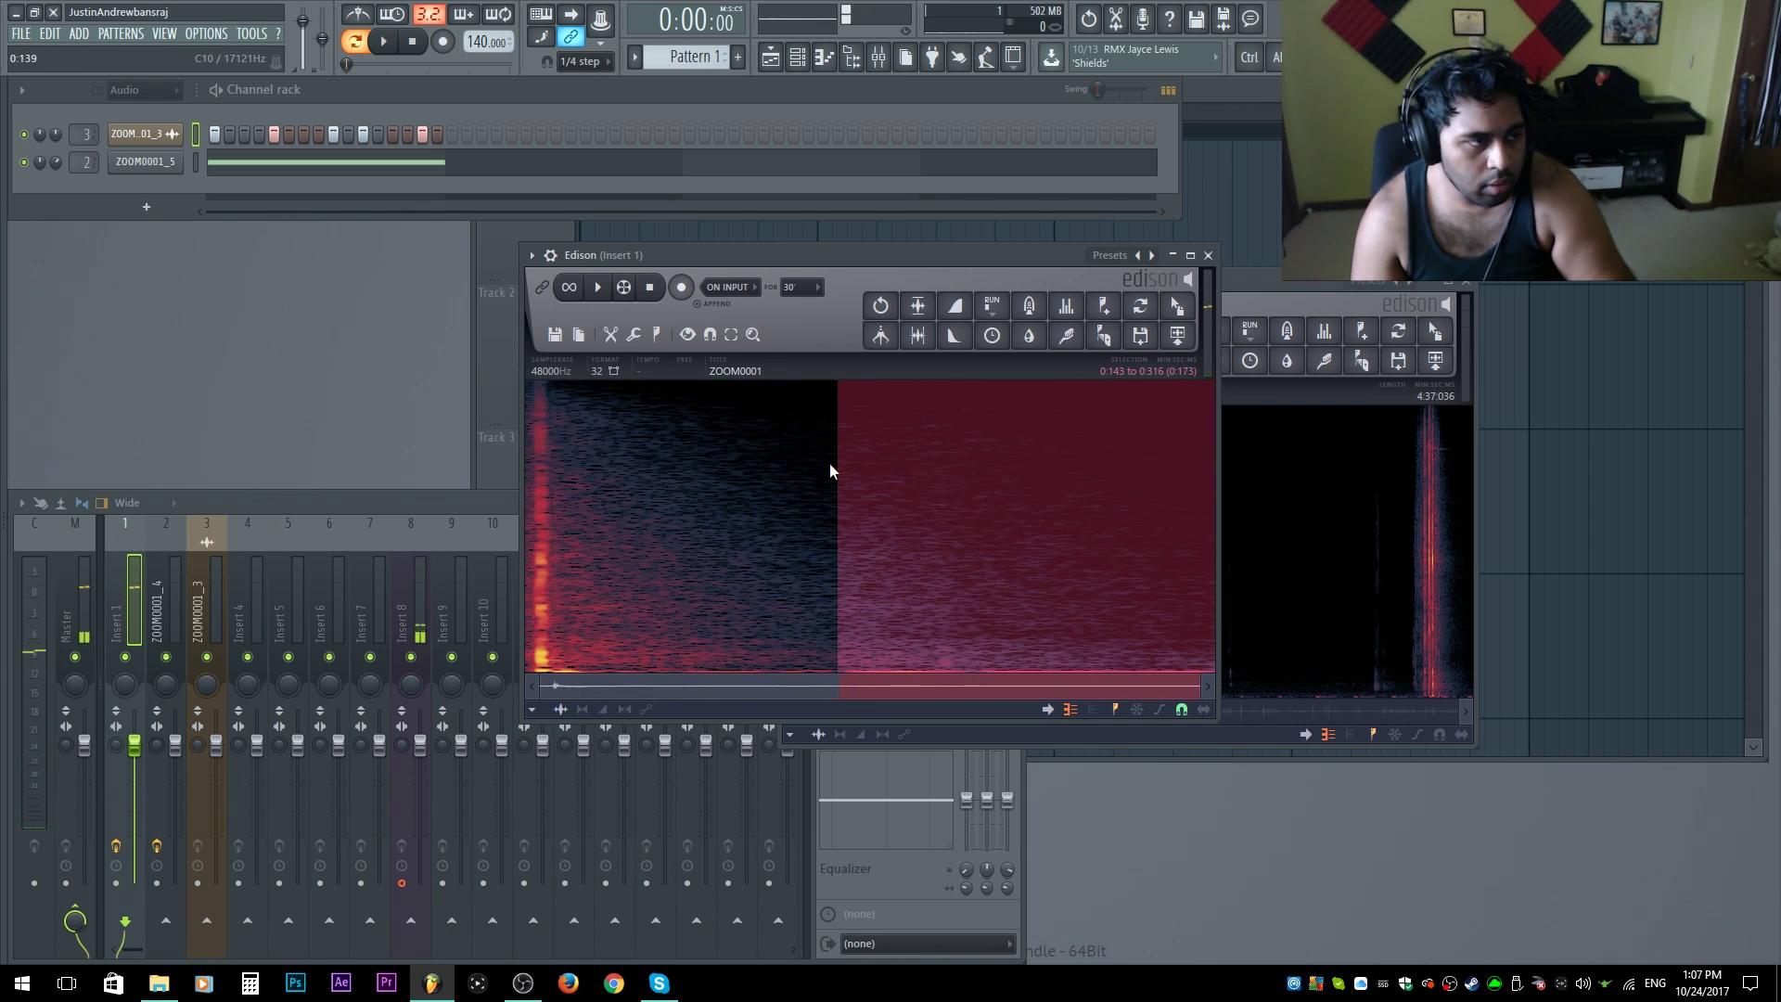
pyautogui.click(994, 339)
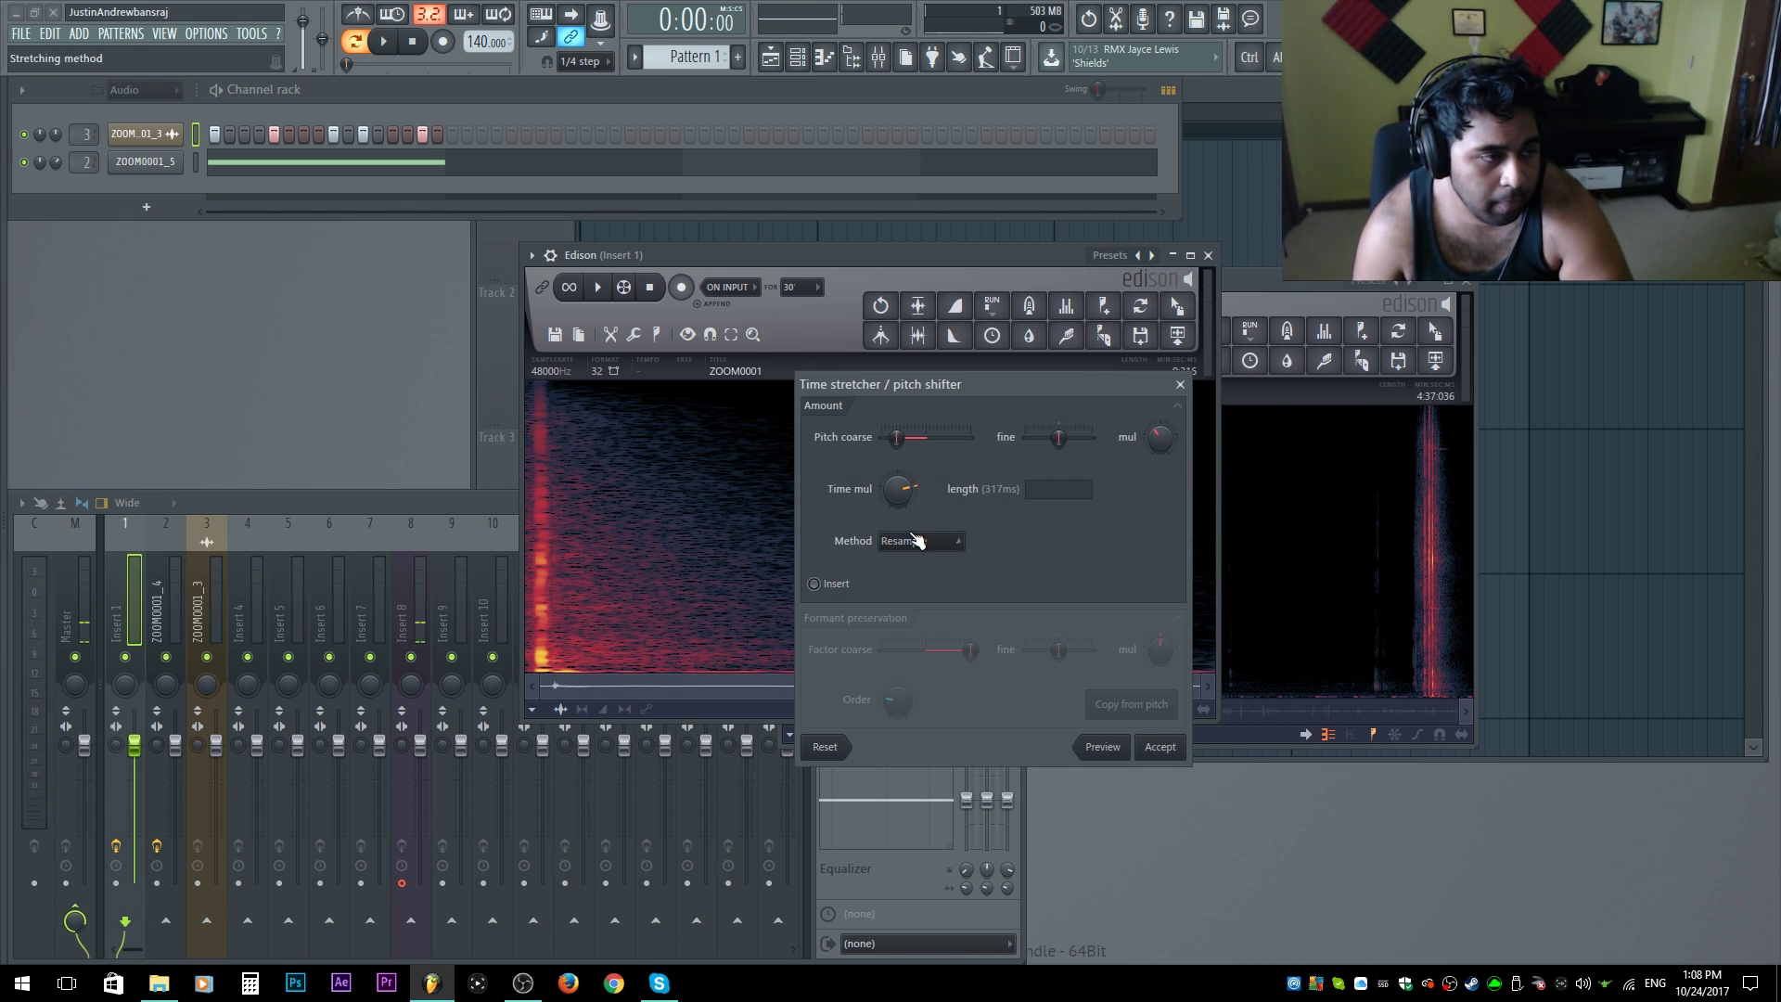
pyautogui.press('Return')
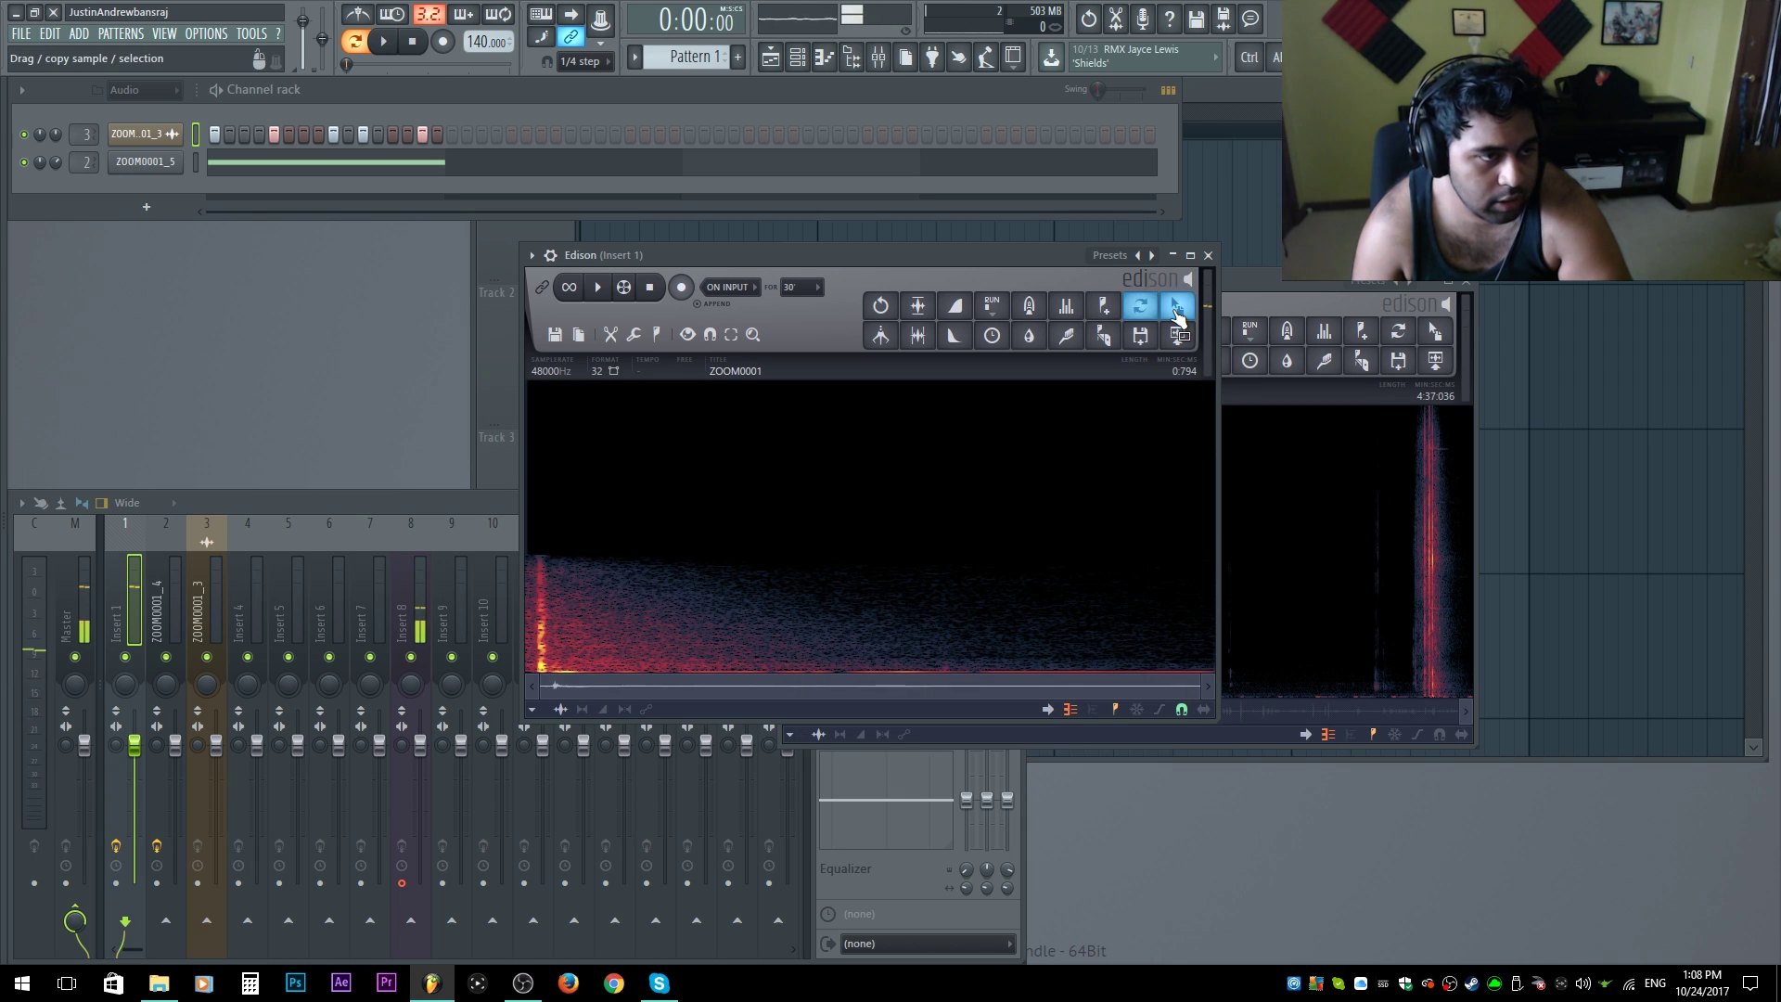
# Step: Send the stretched hit from Edison to a new channel in the channel rack and audition it in its sampler settings
pyautogui.moveTo(1177, 316); pyautogui.dragTo(154, 190)
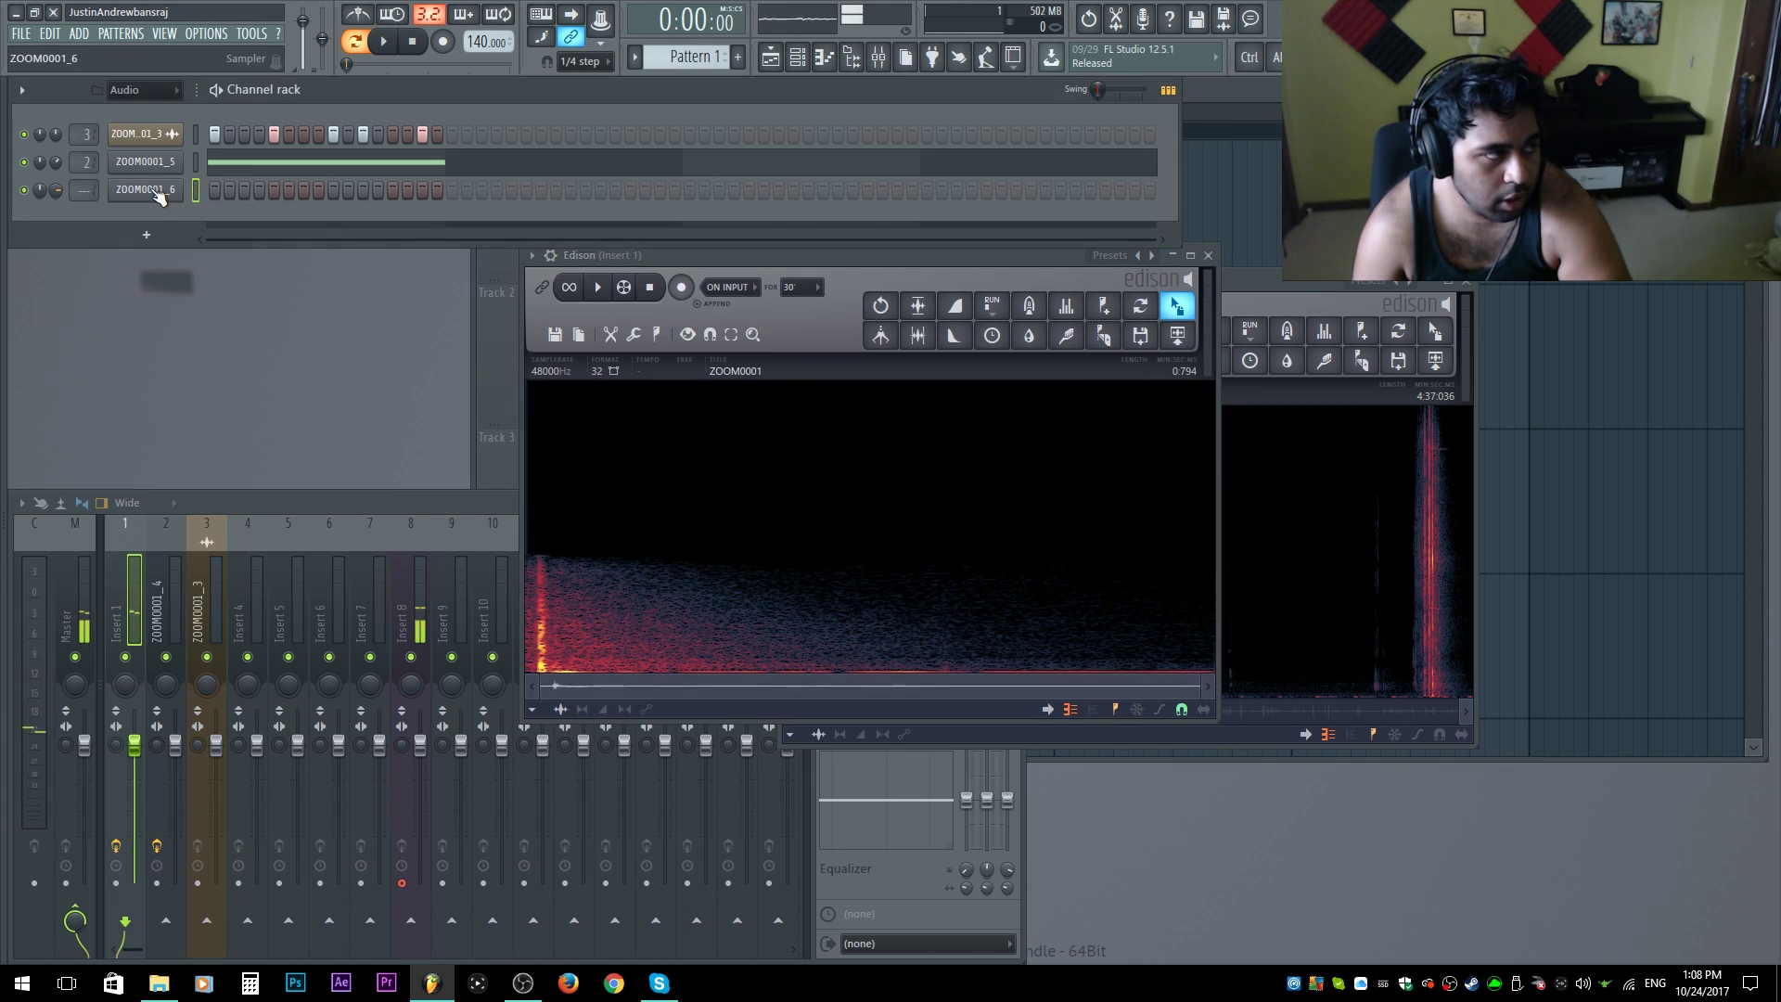
pyautogui.click(154, 190)
pyautogui.moveTo(258, 206); pyautogui.dragTo(787, 249)
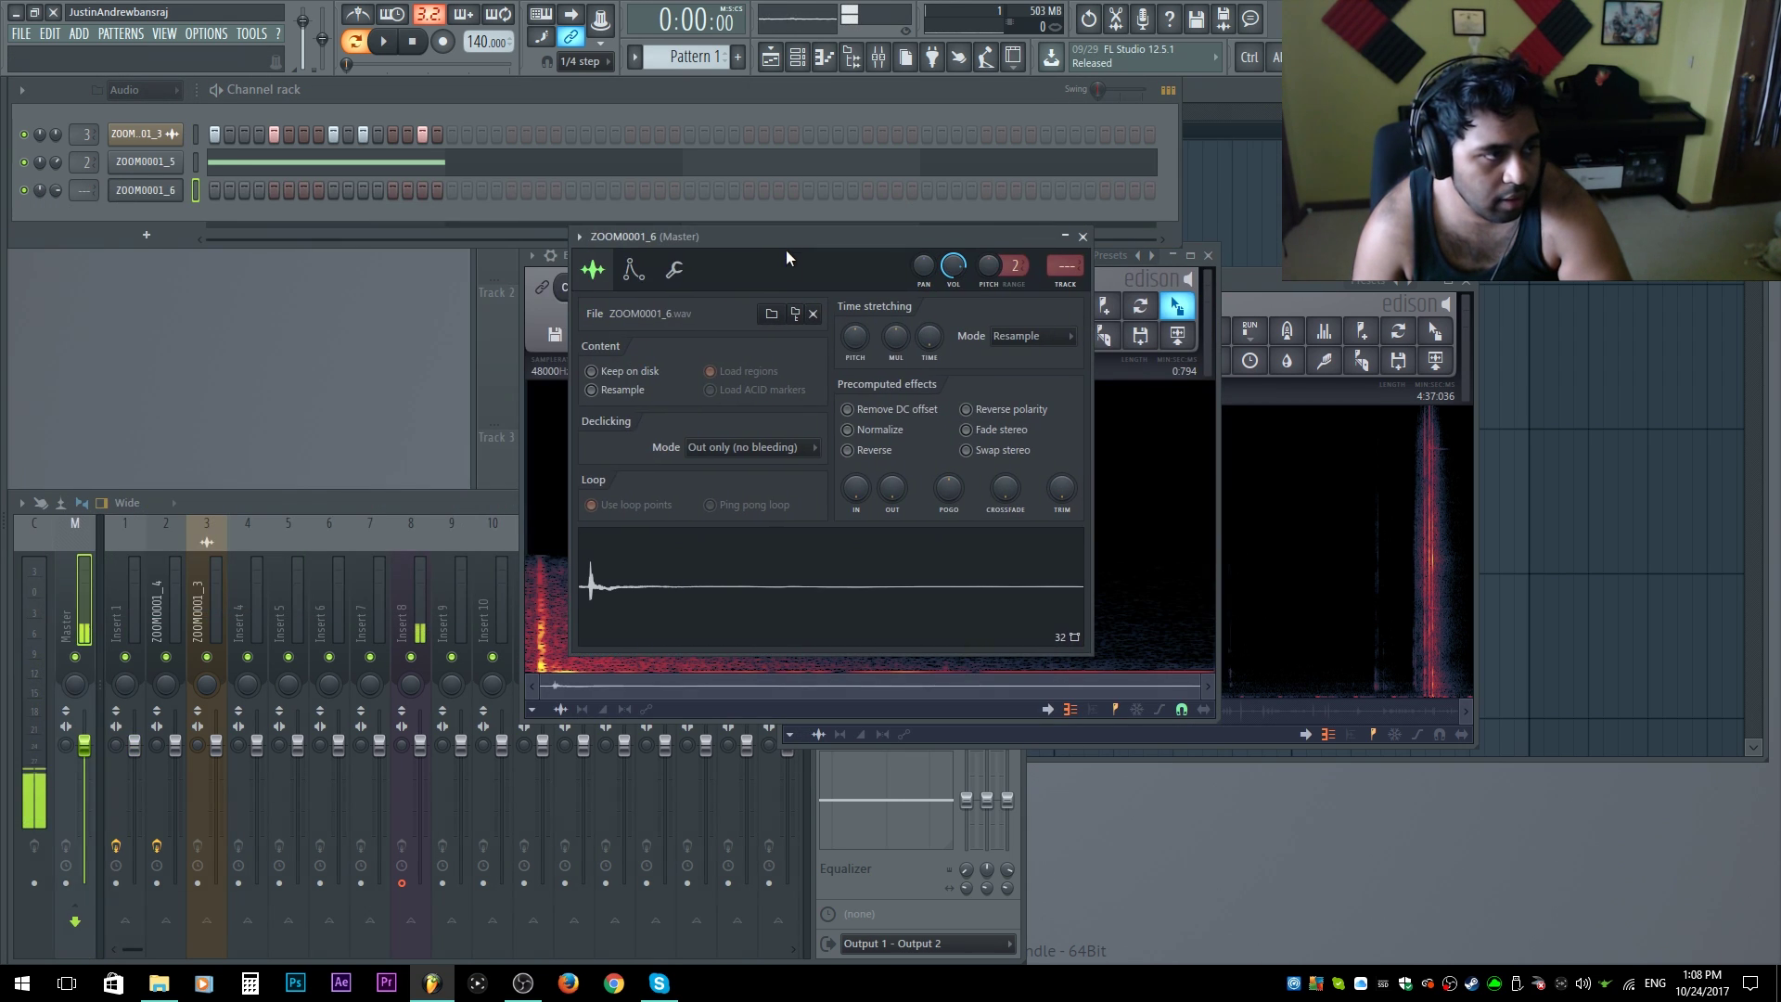
pyautogui.click(757, 634)
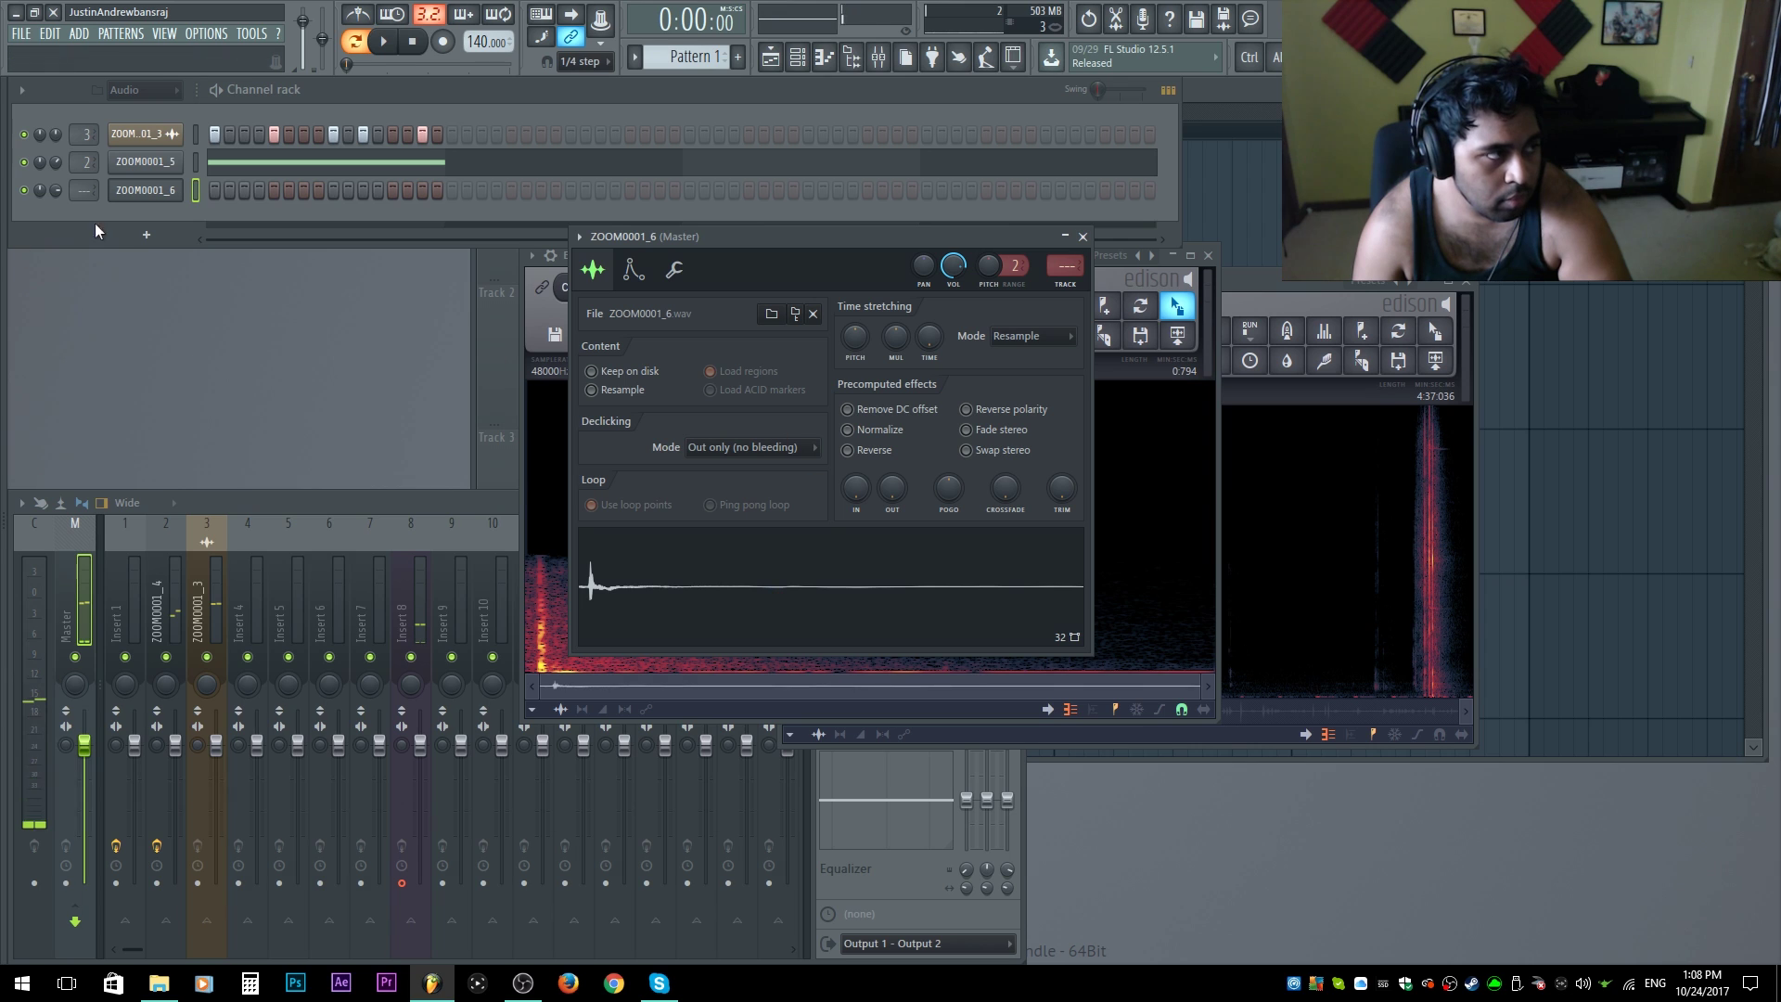
# Step: Place the ZOOM0001_6 sample on step 9, enable Normalize for it and audition the pattern
pyautogui.click(319, 191)
pyautogui.press('space')
pyautogui.click(321, 191)
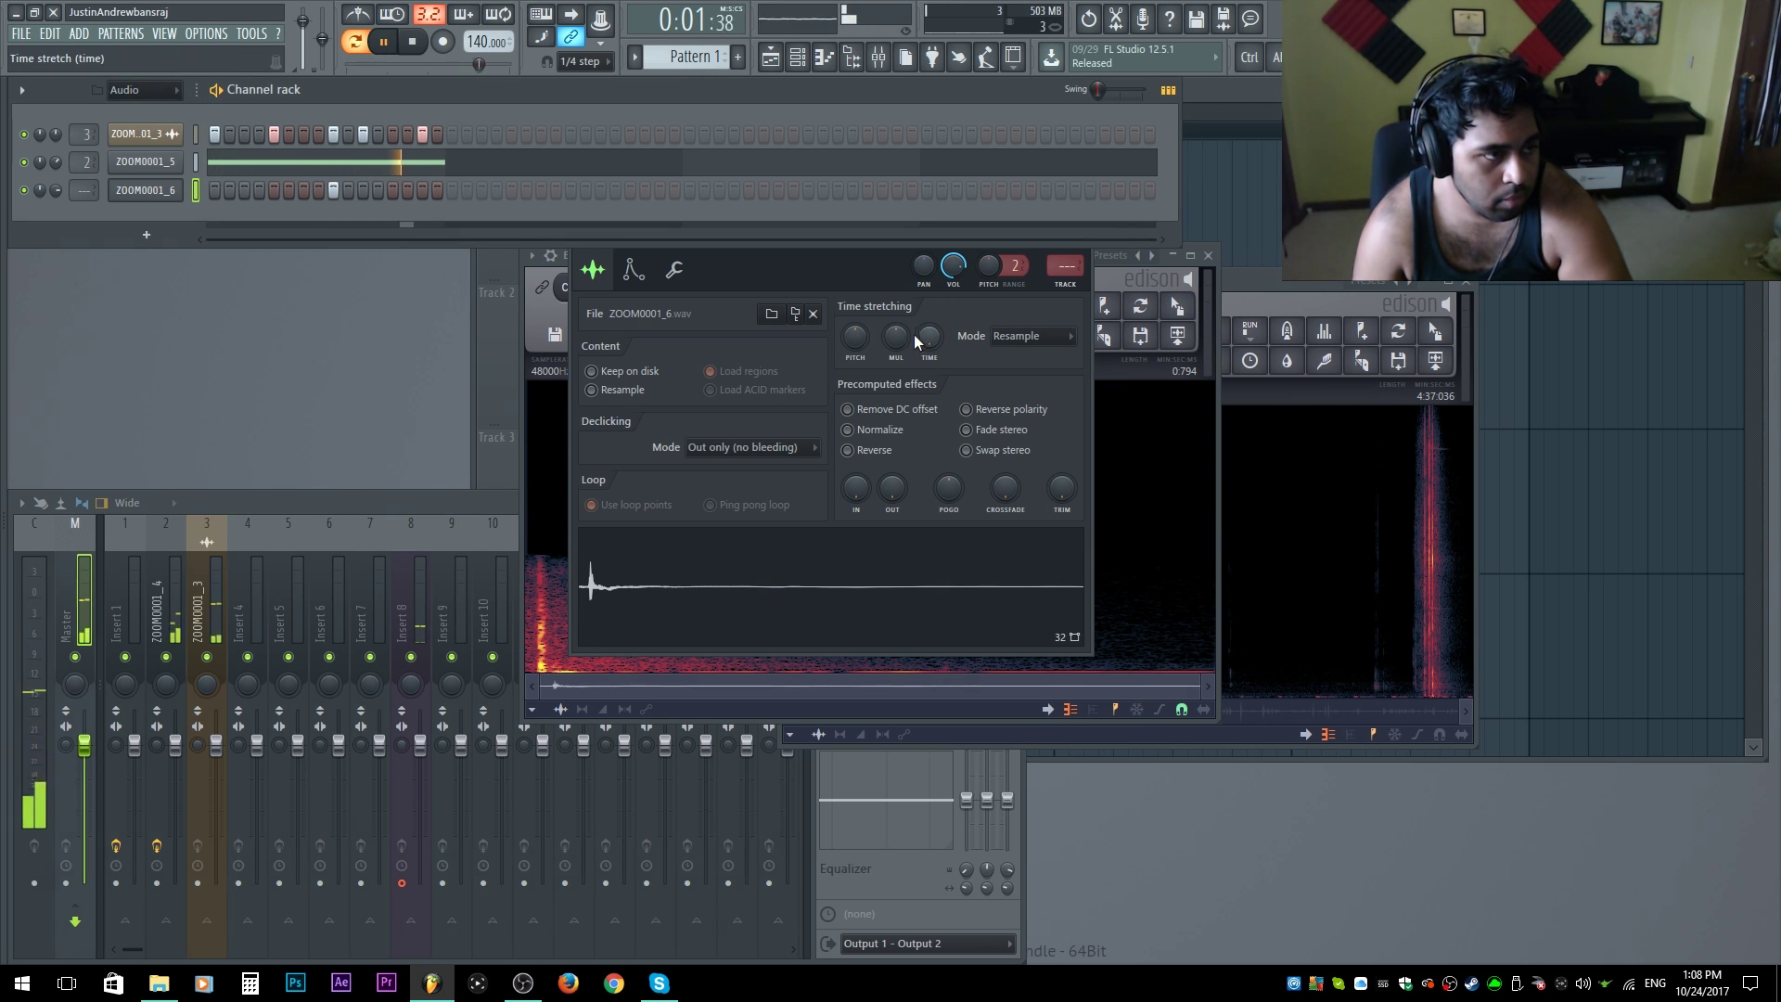
pyautogui.click(880, 431)
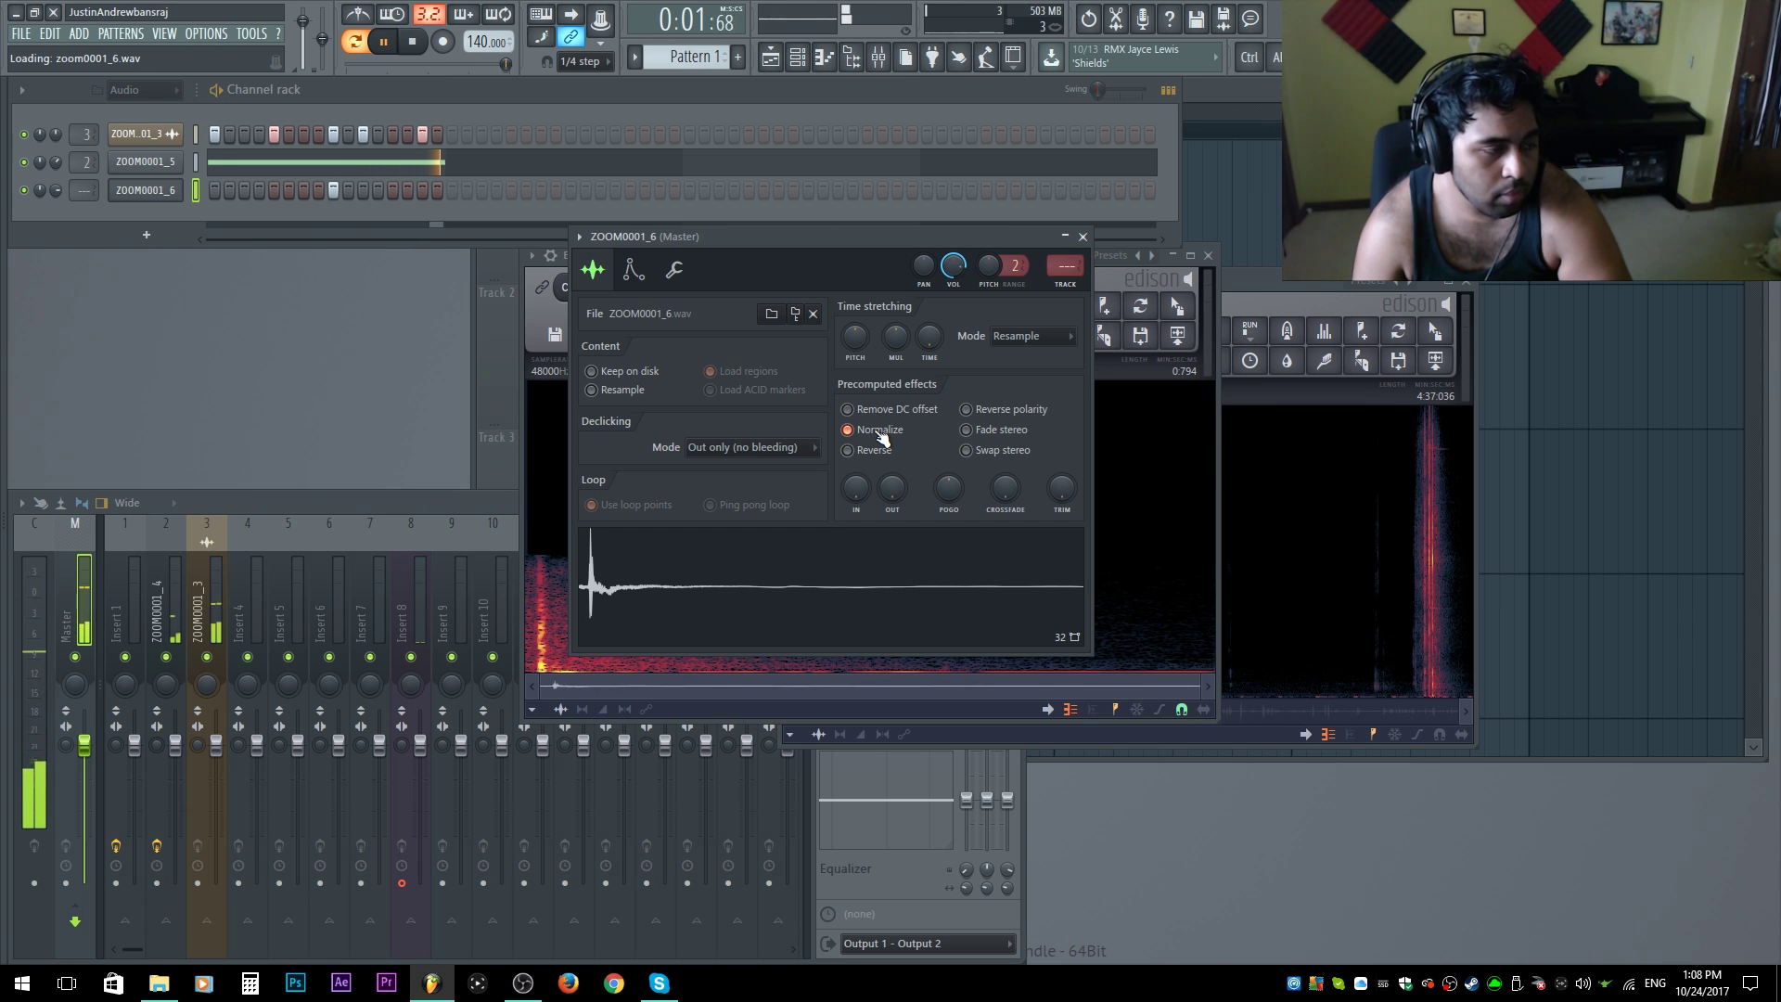
pyautogui.press('space')
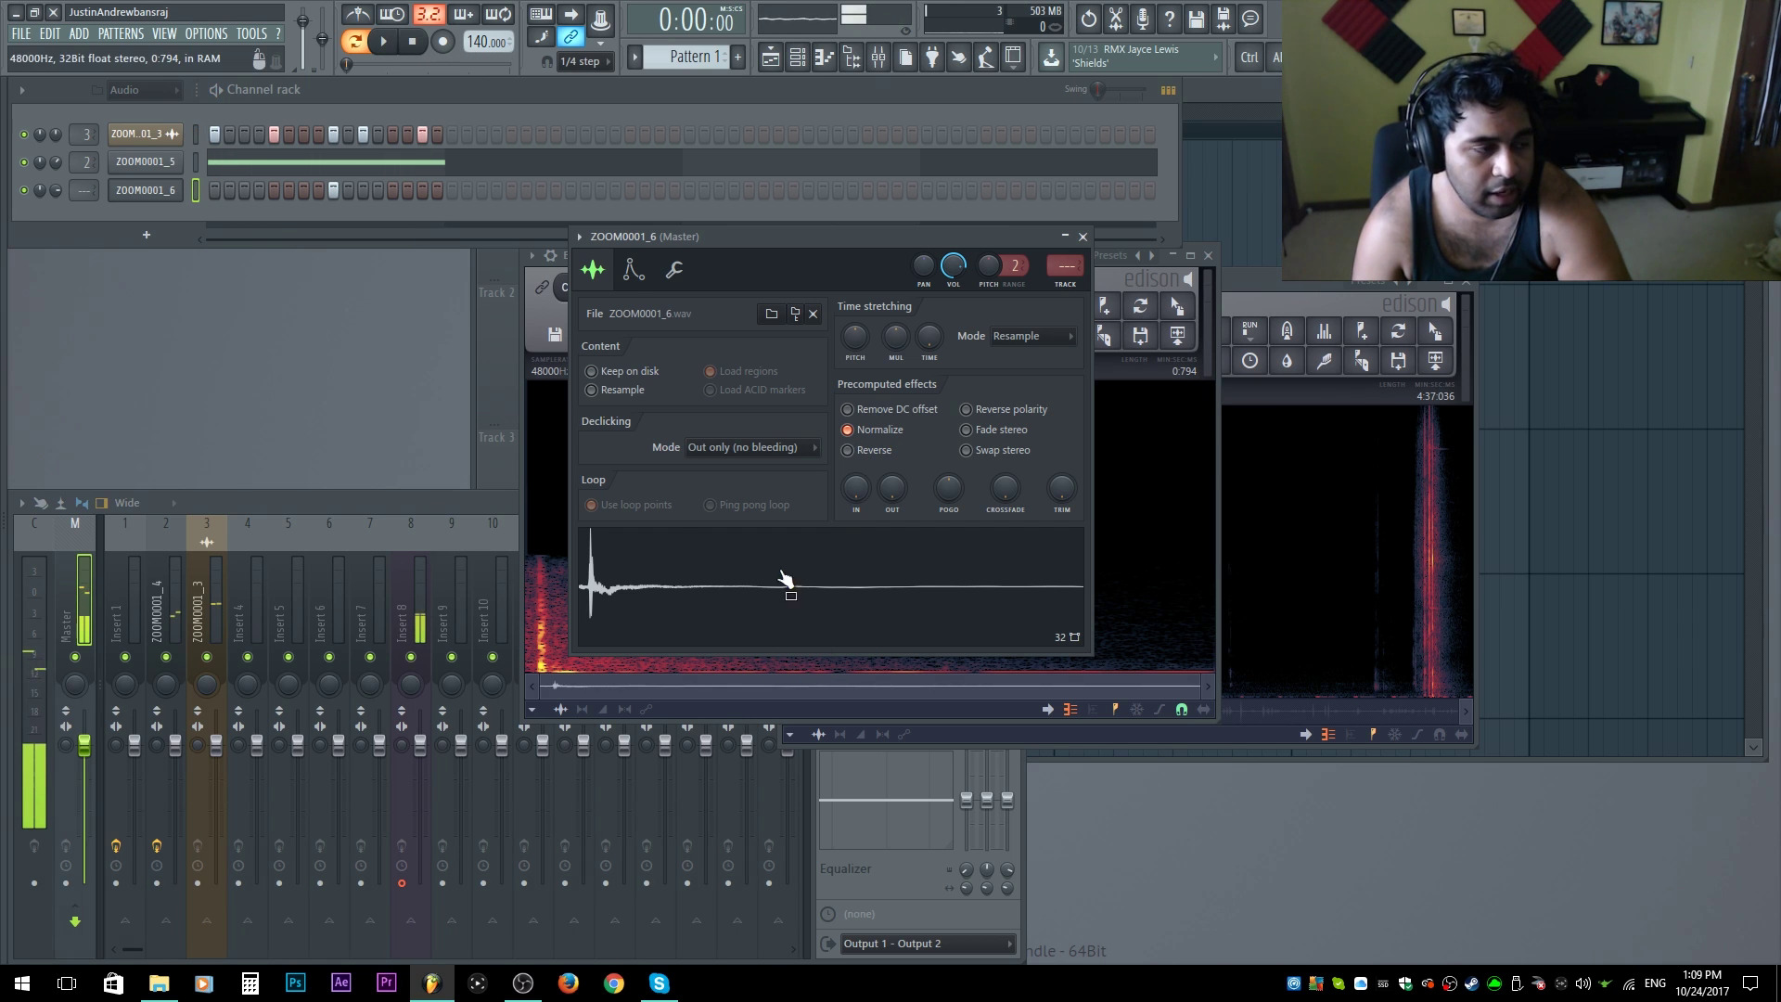
# Step: Route the ZOOM0001_6 channel to mixer track 4 and add Fruity Limiter in slot 1
pyautogui.click(1066, 285)
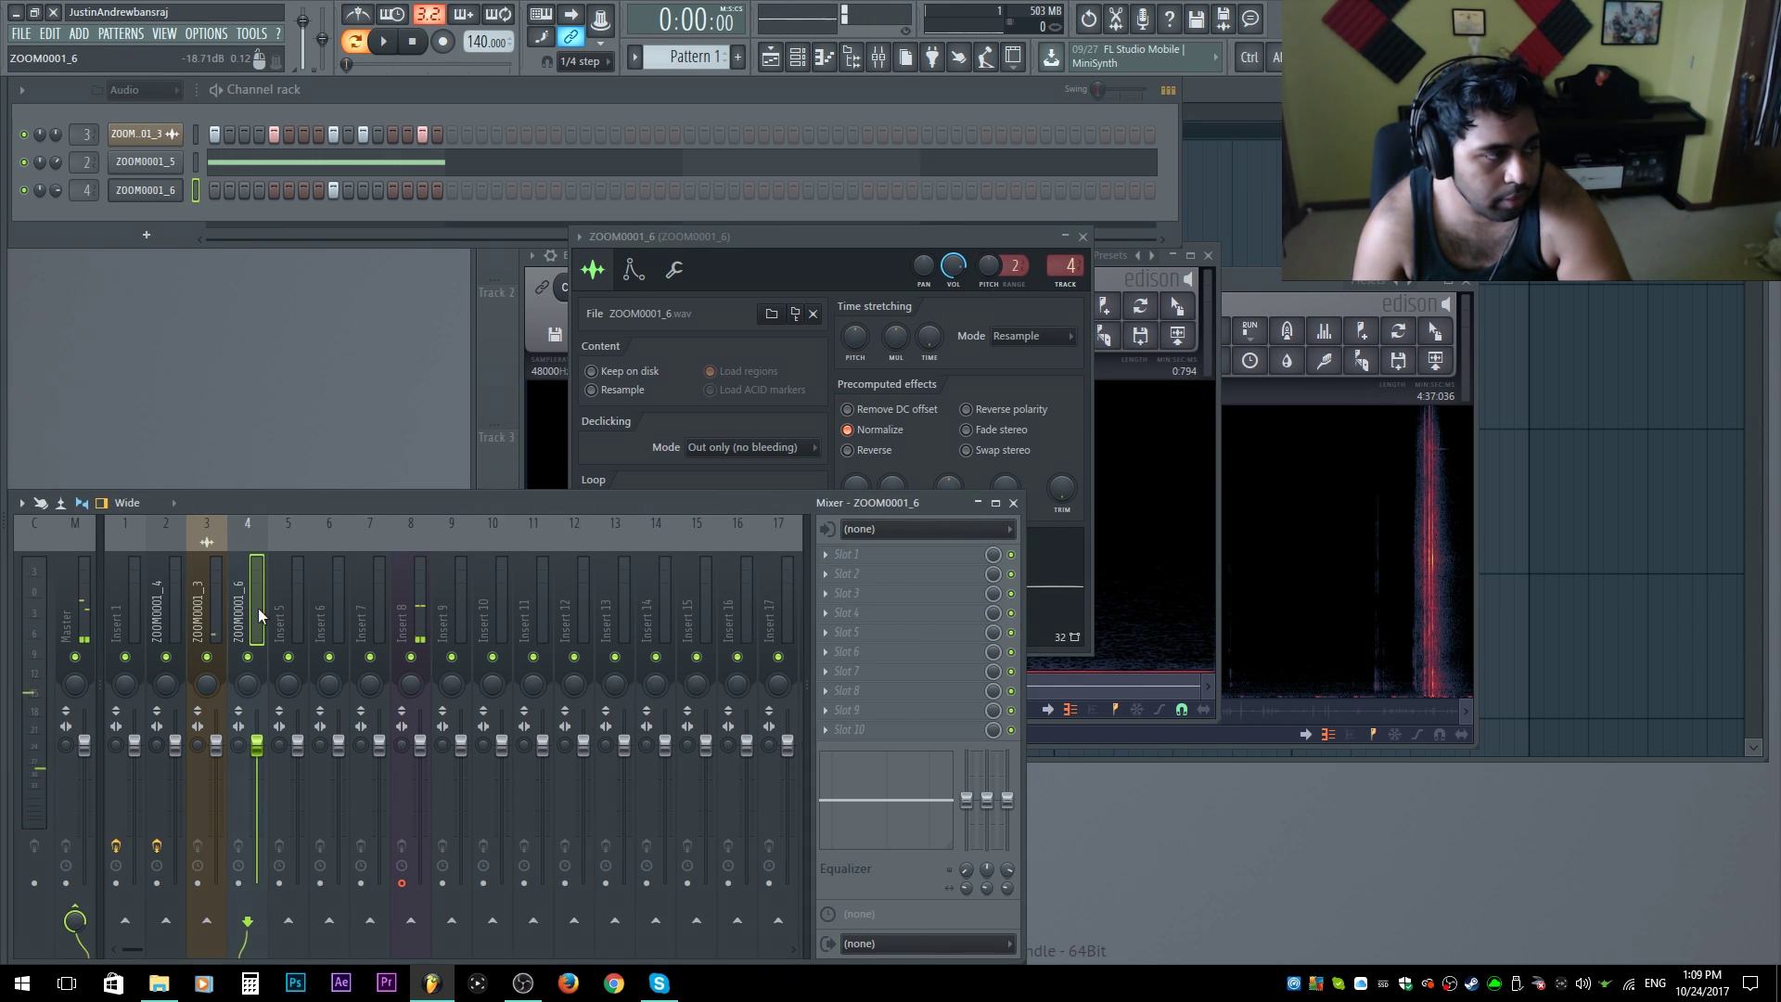
pyautogui.scroll(-1, 279, 575)
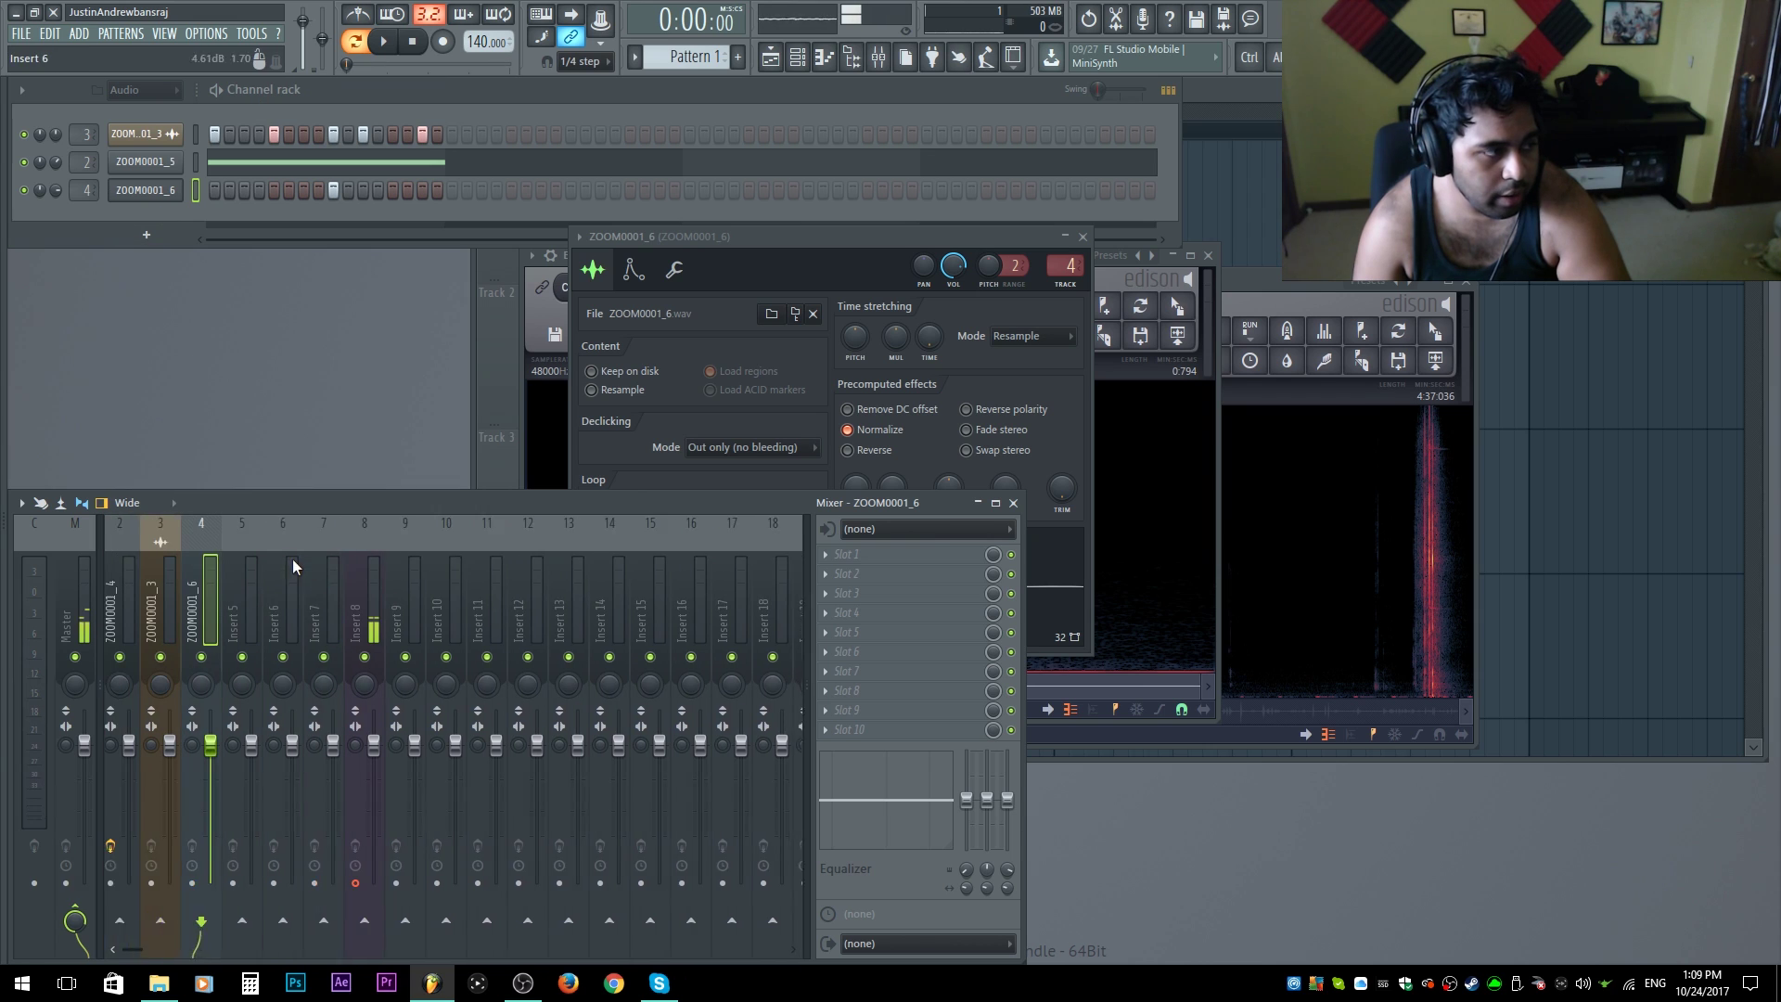
pyautogui.scroll(1, 269, 560)
pyautogui.click(867, 560)
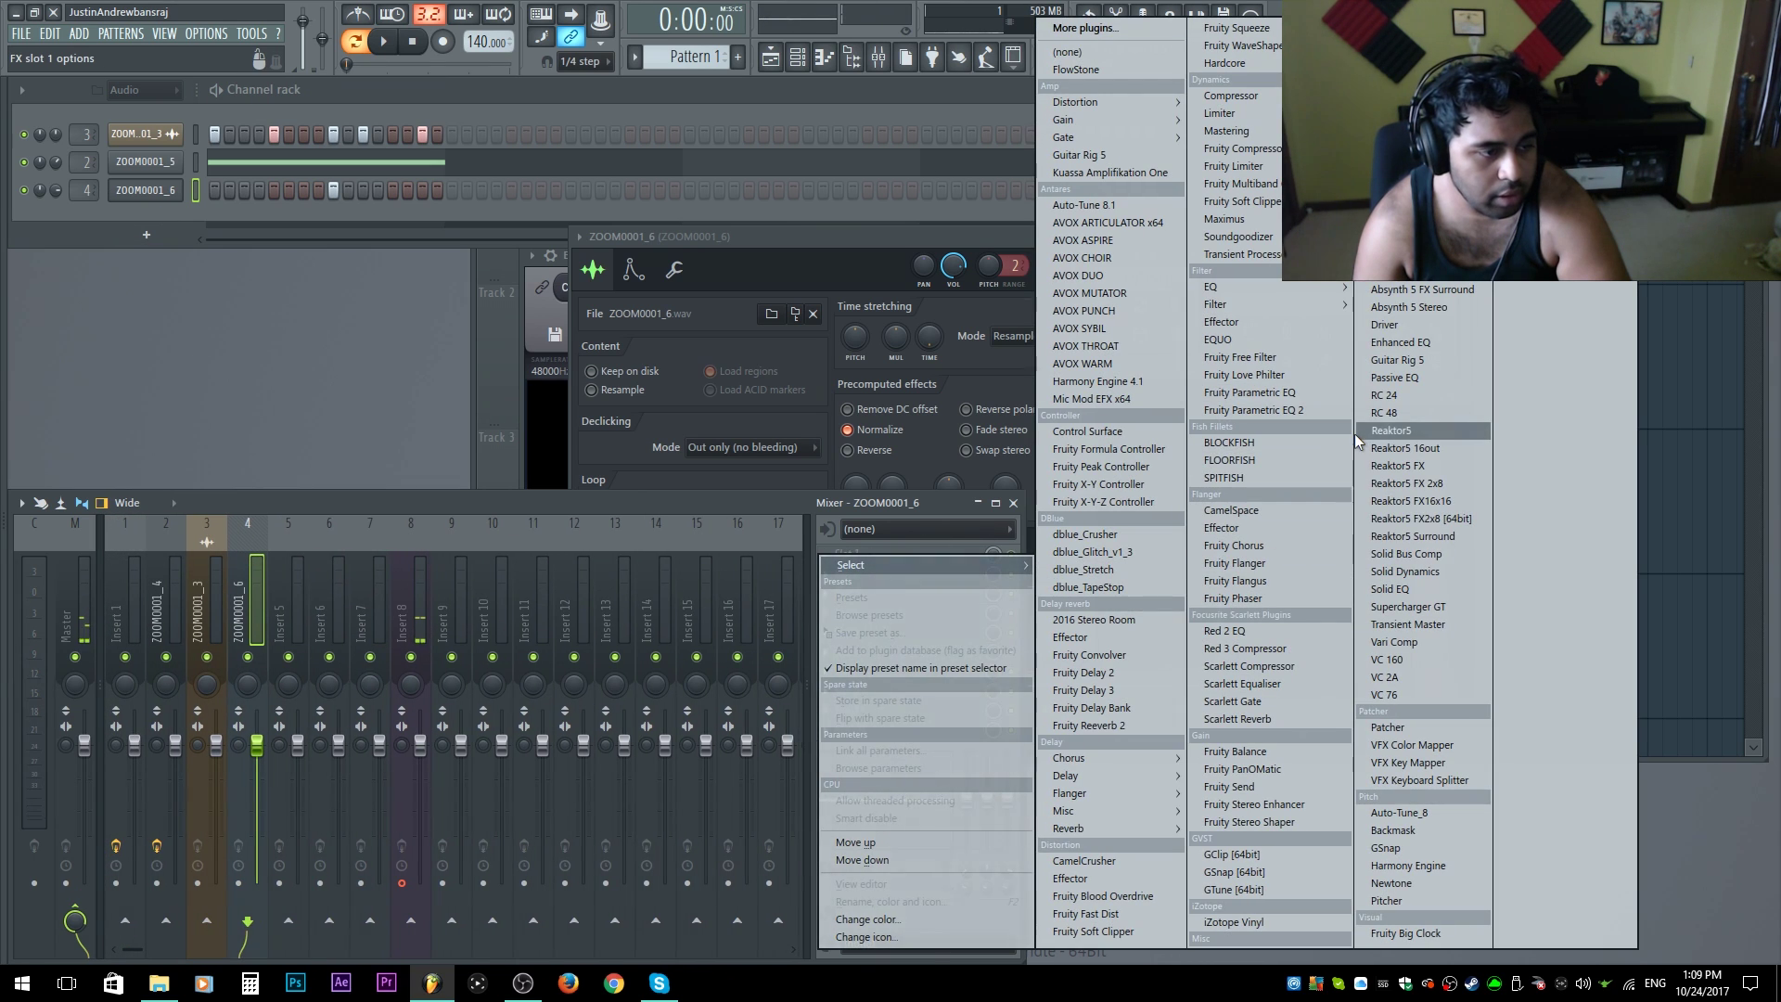
pyautogui.click(1232, 96)
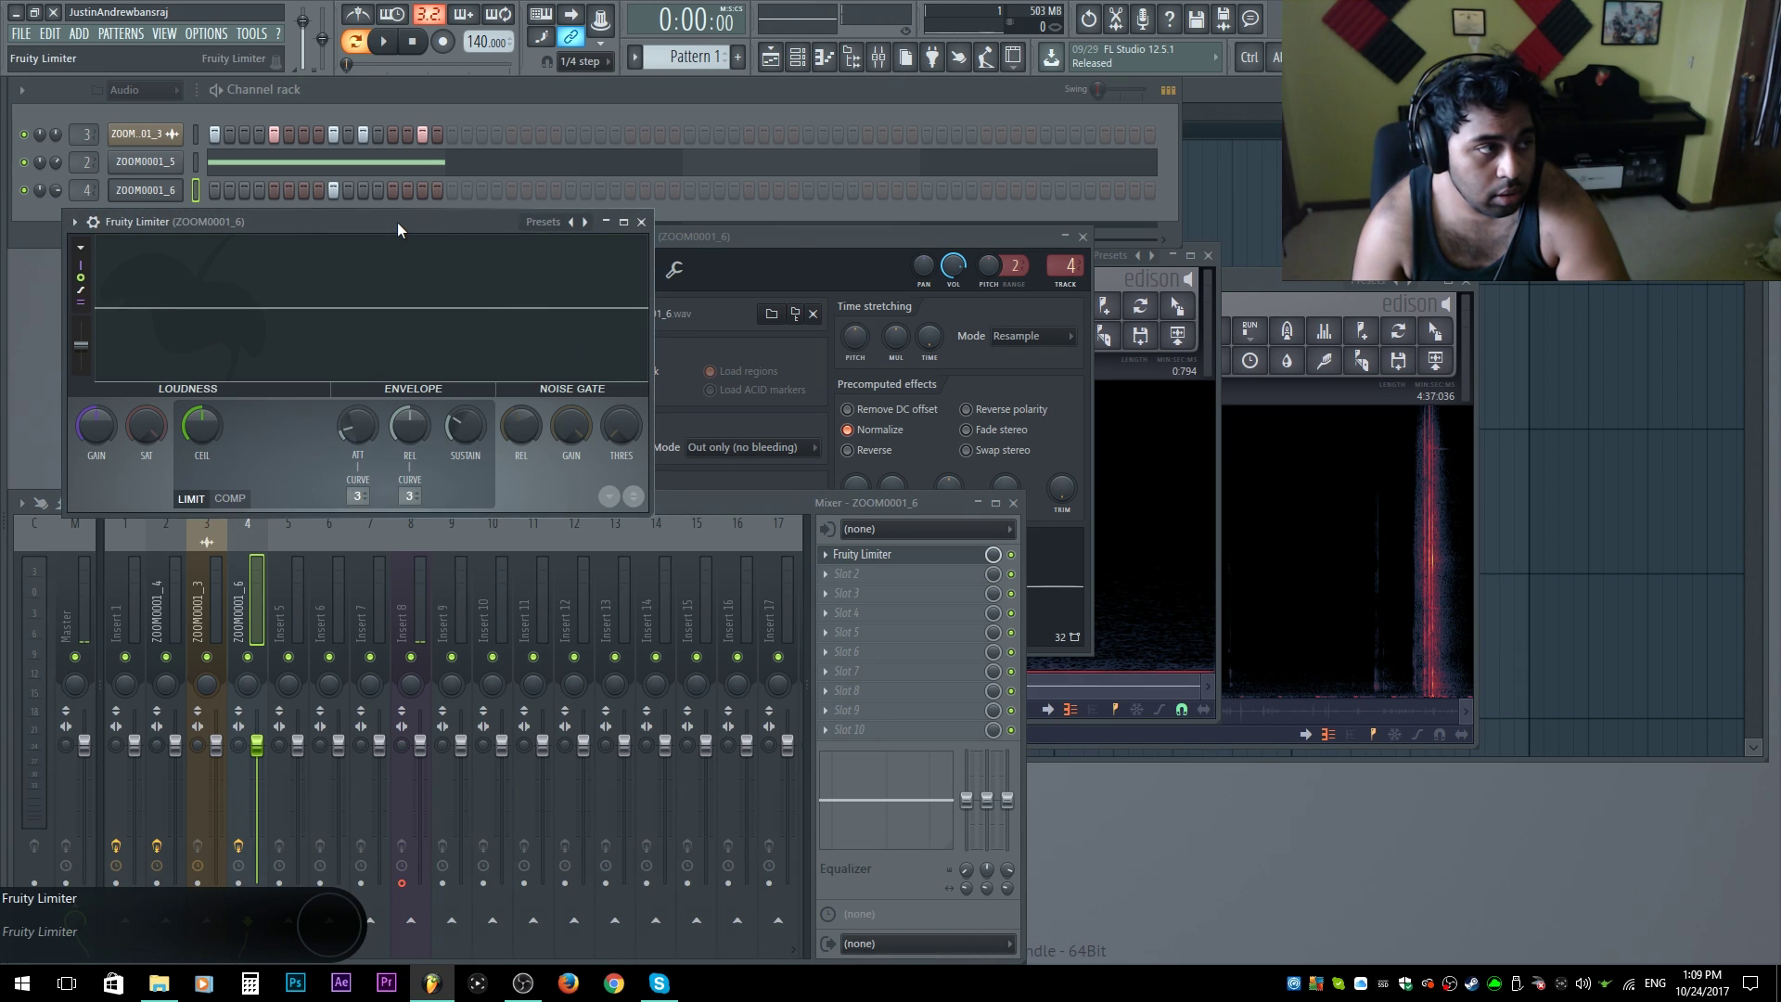
# Step: Switch Fruity Limiter to compressor mode, adjust its threshold, knee and ratio, and raise the gain to about 14.8 dB during playback
pyautogui.moveTo(397, 220); pyautogui.dragTo(772, 331)
pyautogui.click(605, 605)
pyautogui.moveTo(576, 533); pyautogui.dragTo(674, 521)
pyautogui.moveTo(473, 541); pyautogui.dragTo(473, 516)
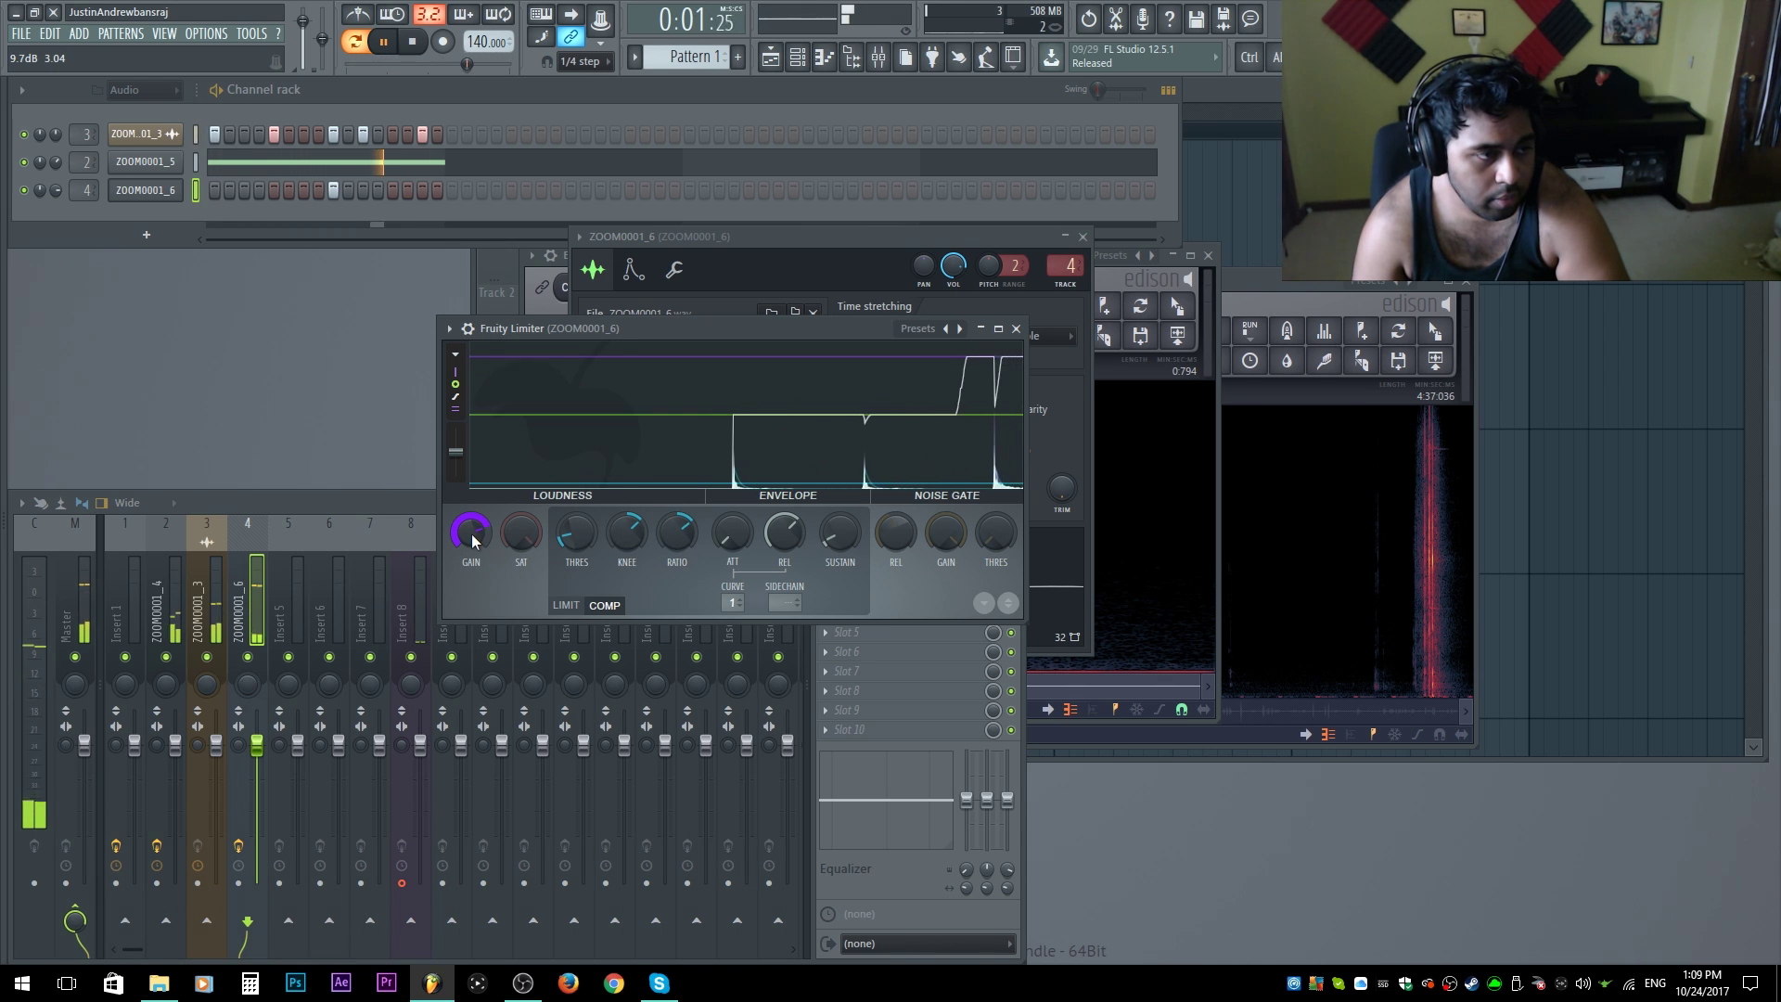
pyautogui.moveTo(472, 545); pyautogui.dragTo(471, 524)
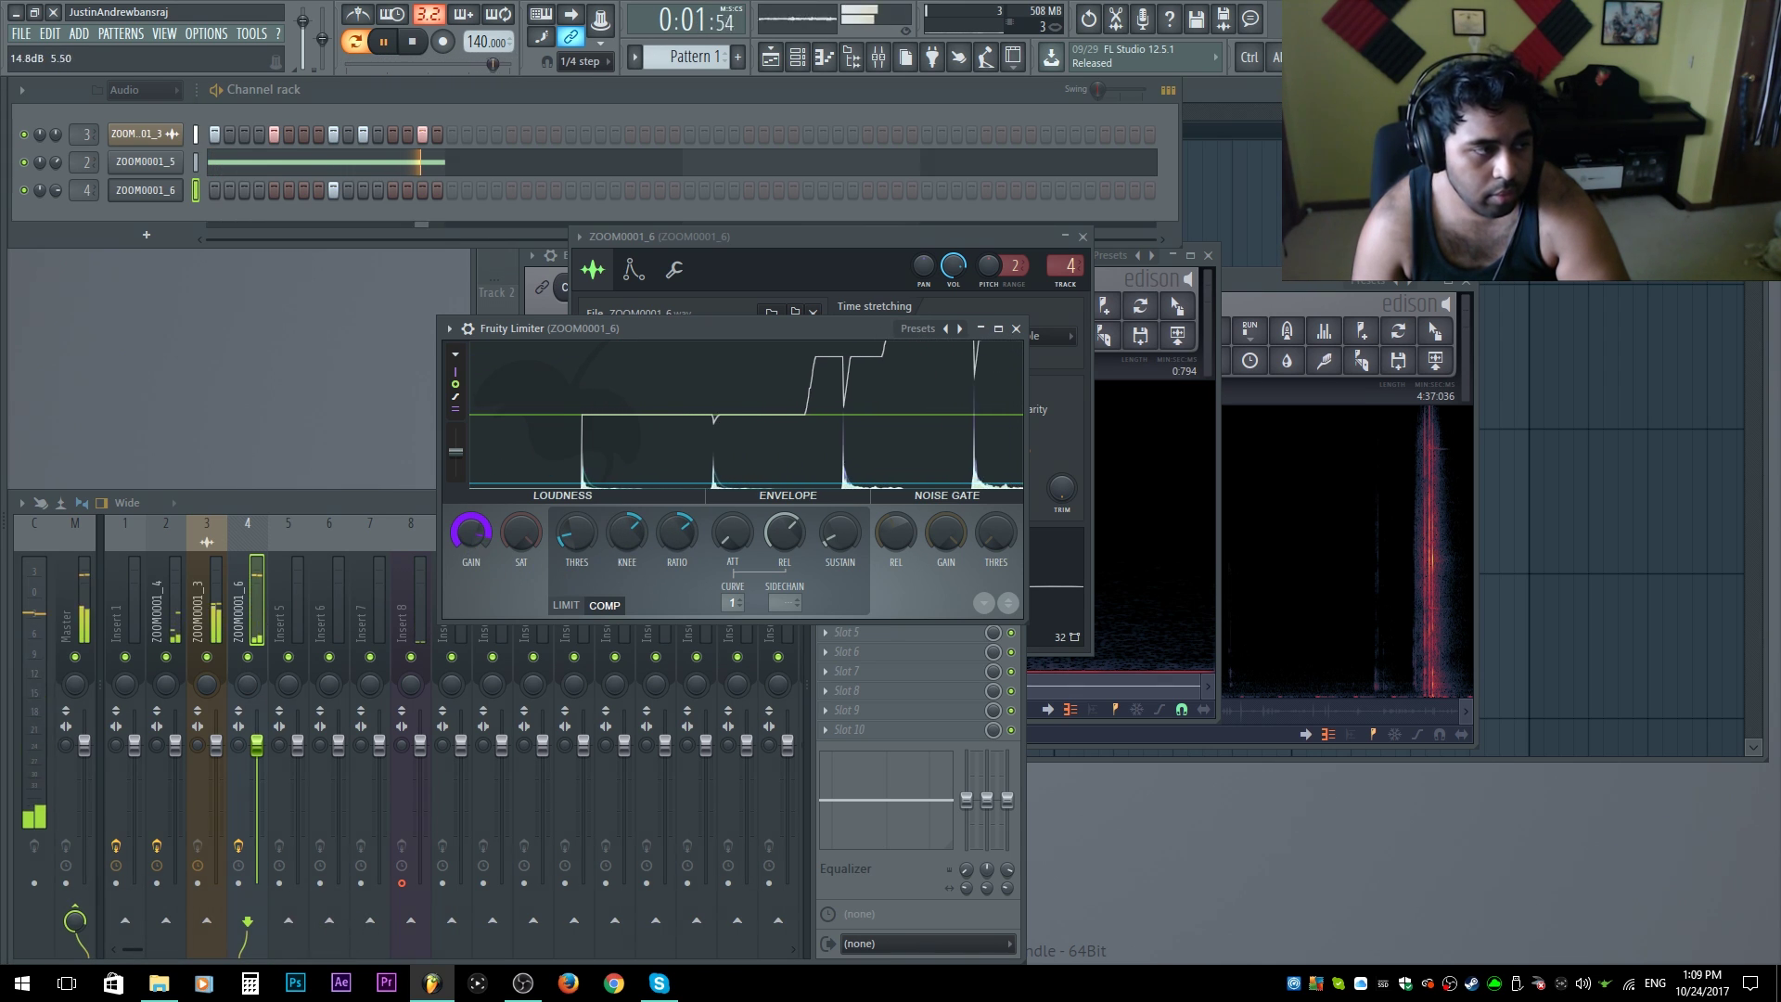
pyautogui.click(1016, 329)
pyautogui.press('space')
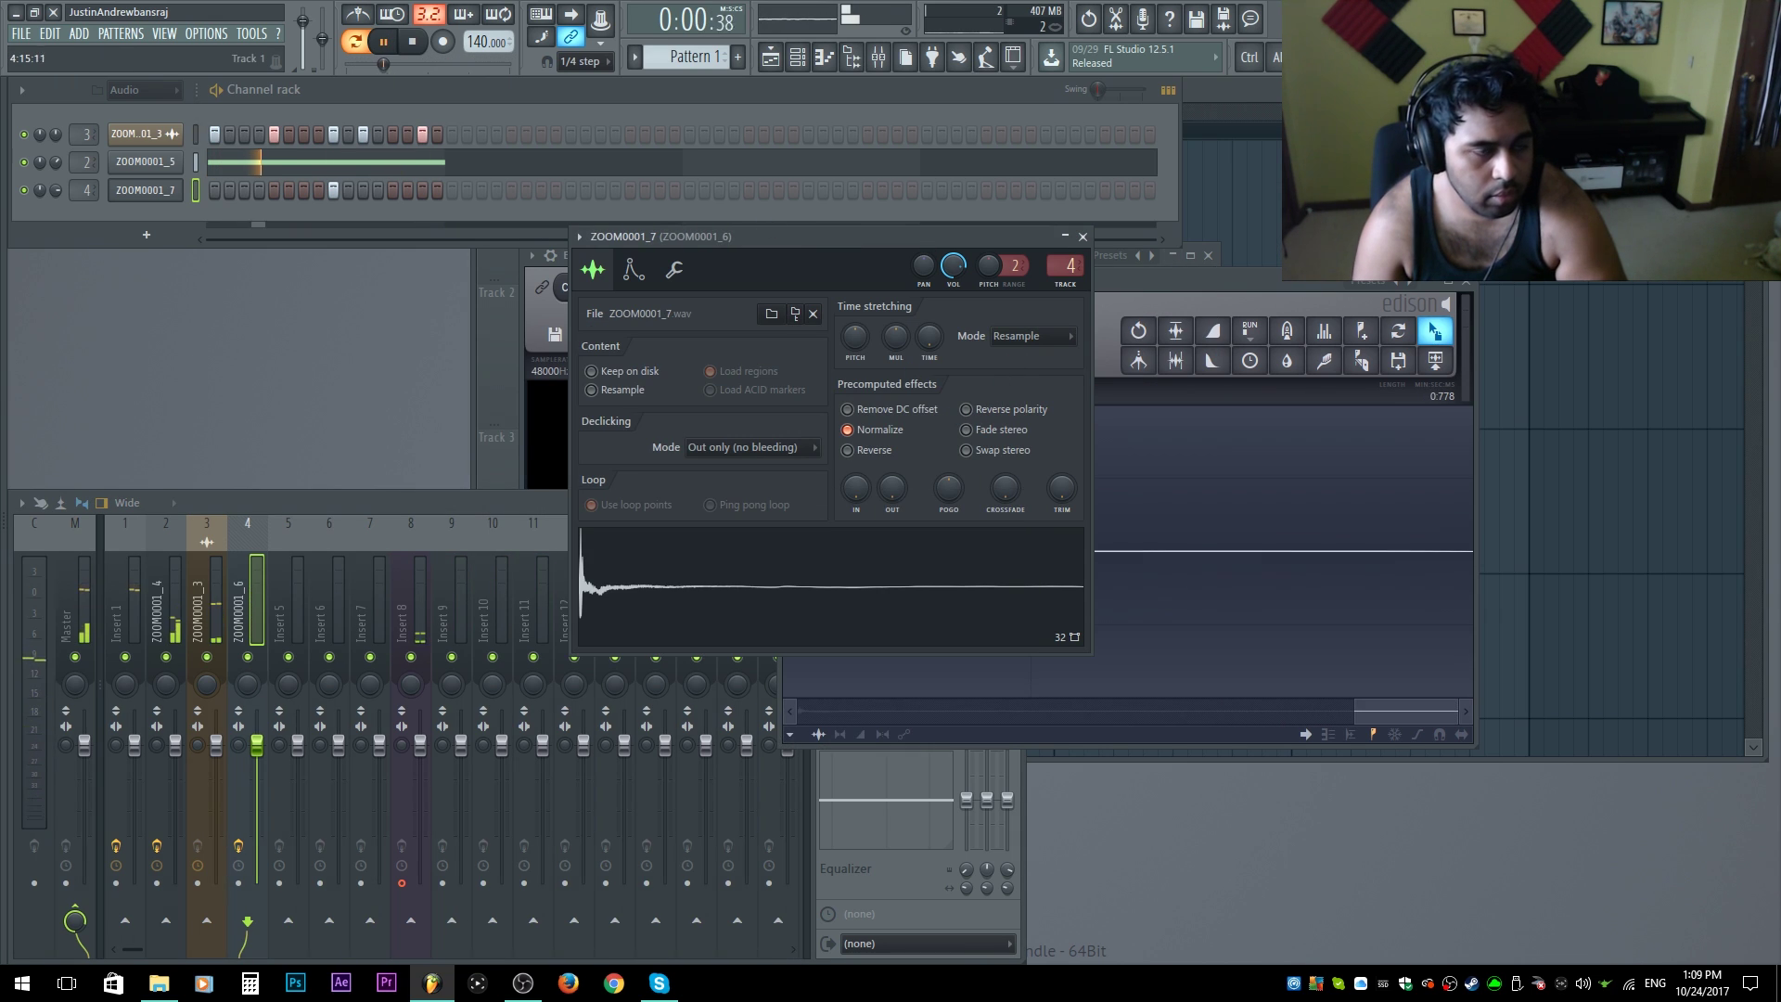
# Step: Close both Edison windows and the ZOOM0001_7 sampler settings
pyautogui.click(1467, 282)
pyautogui.click(1088, 236)
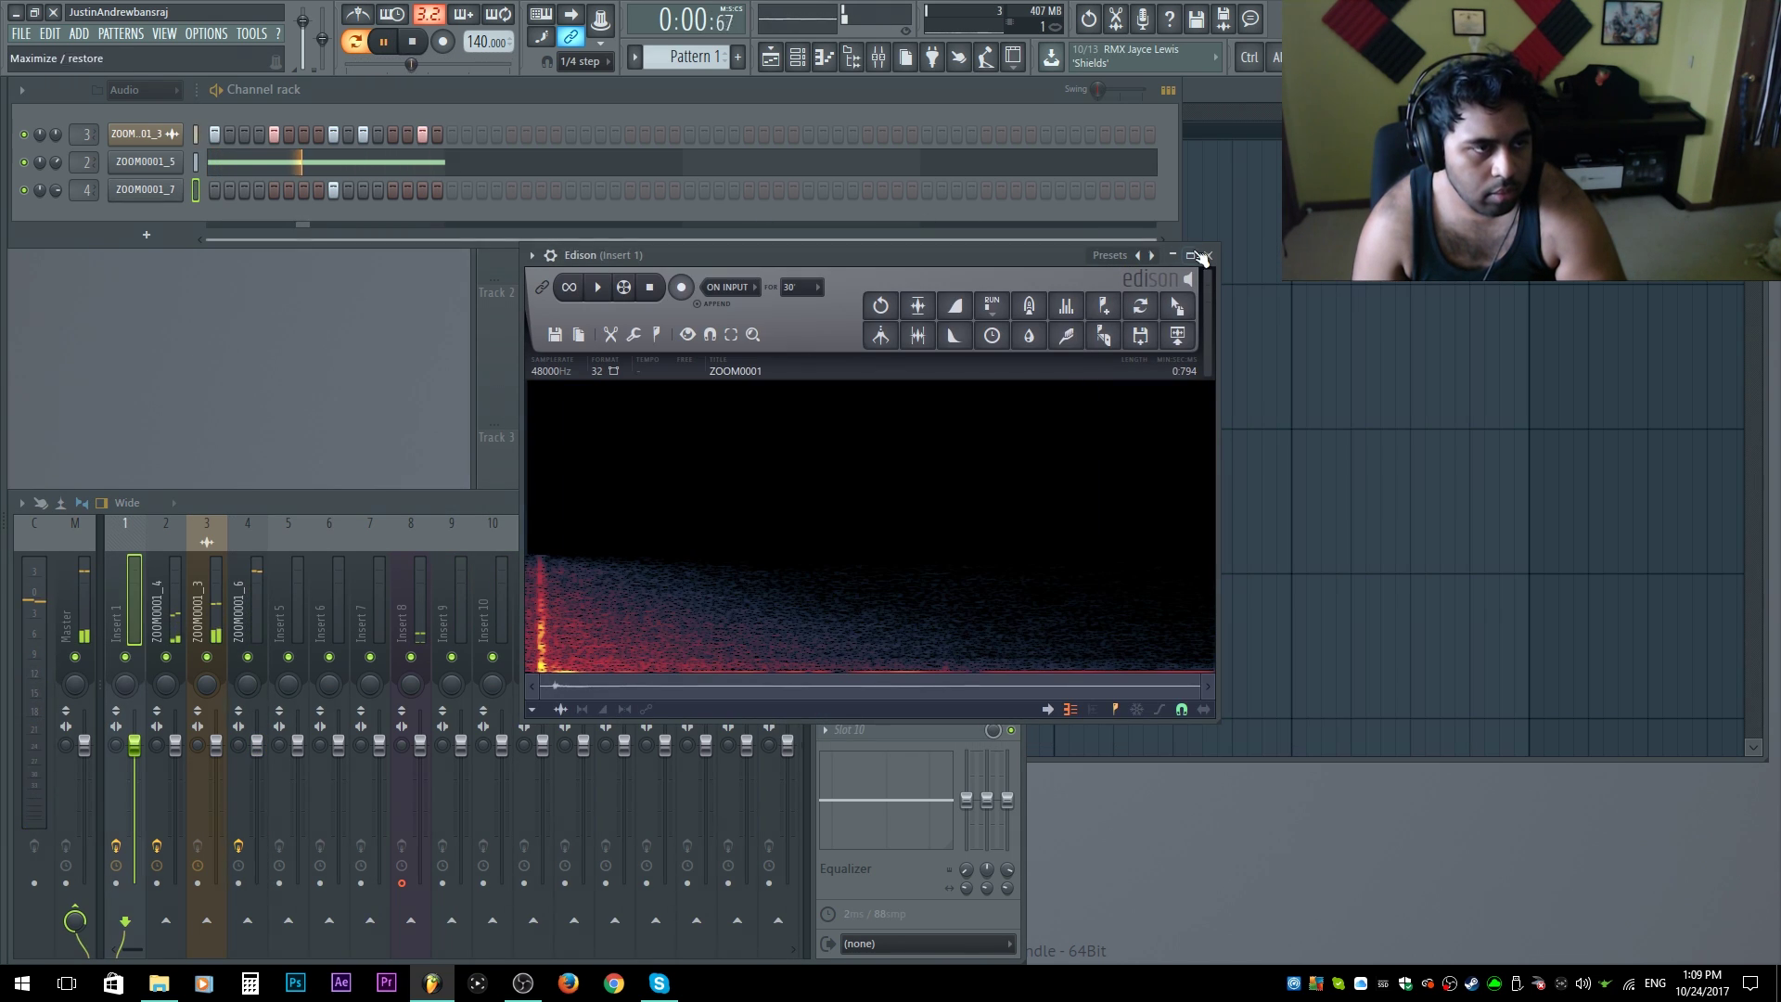
pyautogui.click(1208, 255)
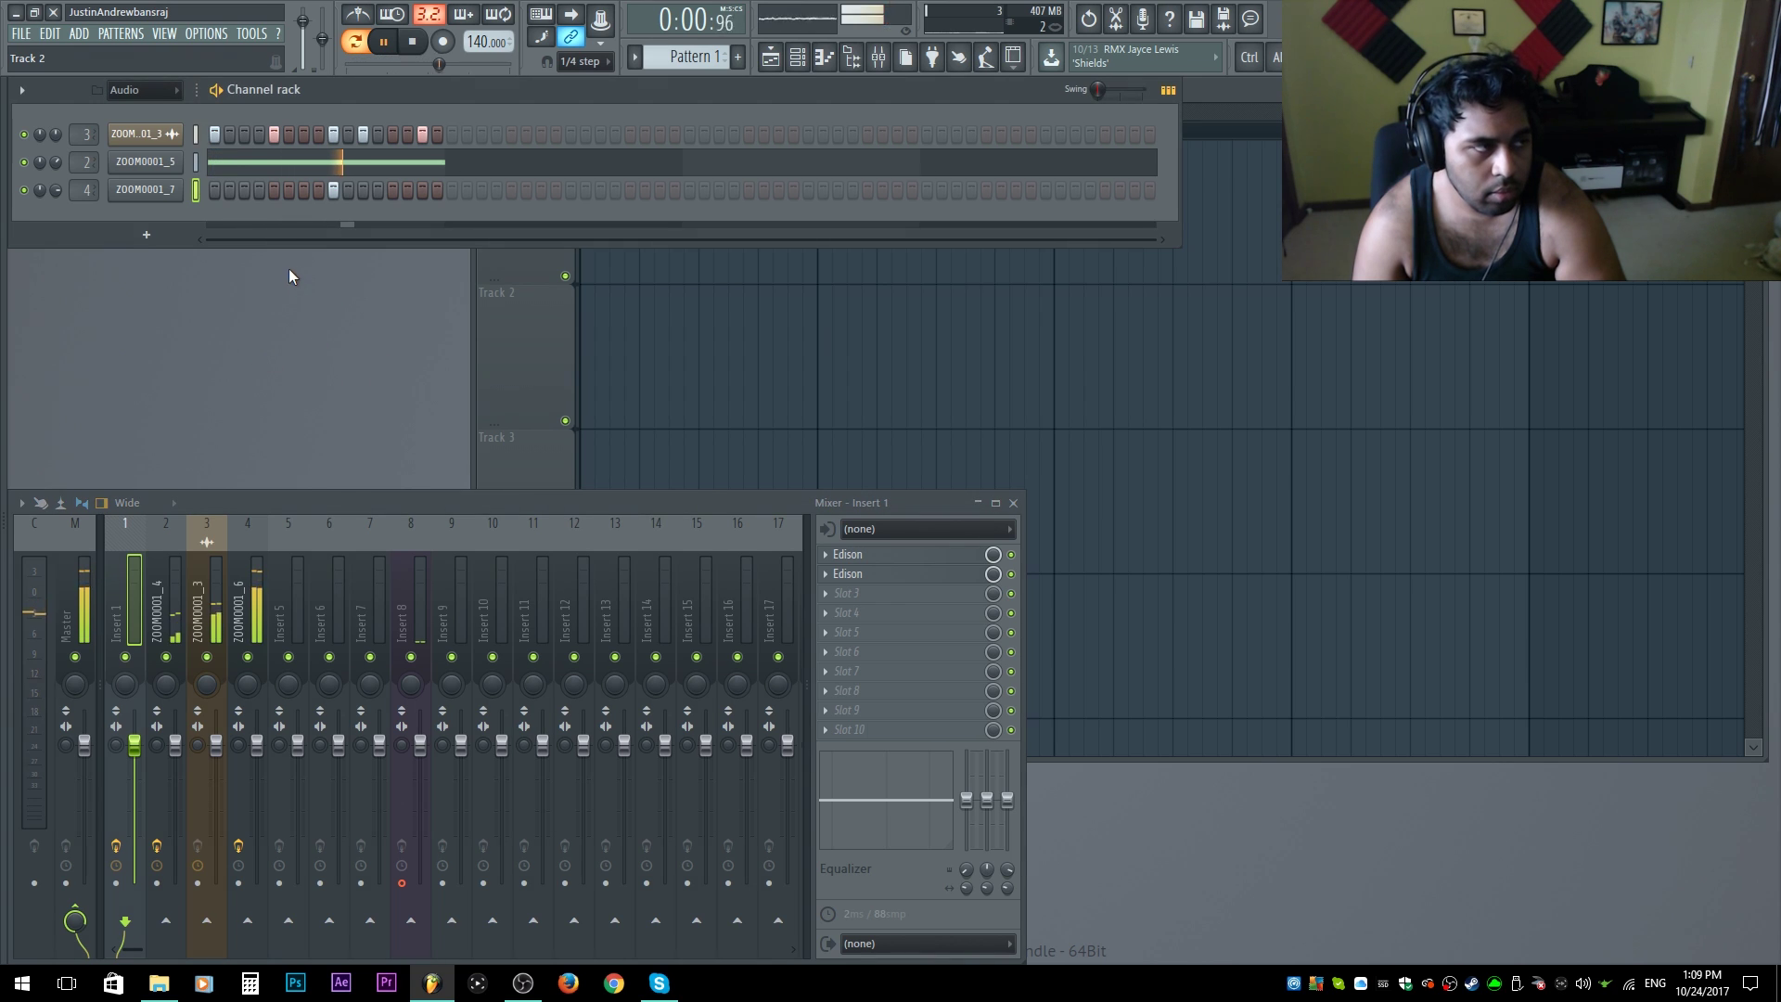
# Step: Add Fruity Reeverb 2 in slot 2 of mixer track 4 and adjust its stereo separation and wet level
pyautogui.click(252, 594)
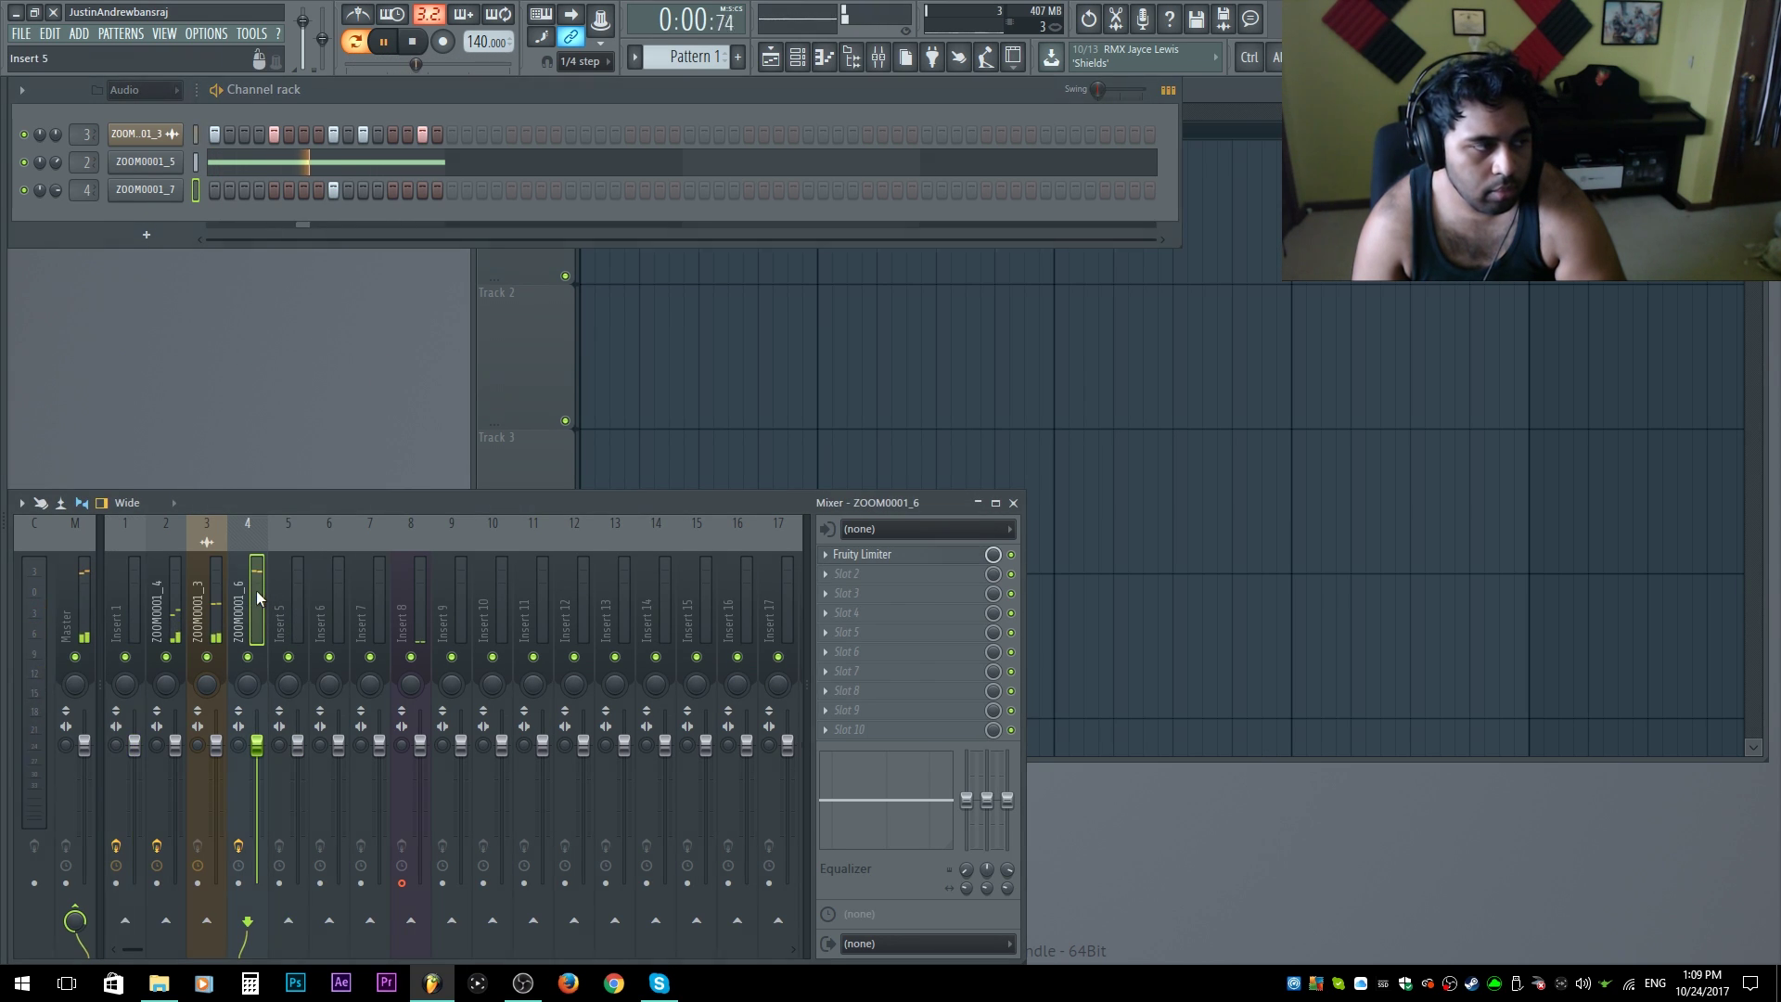
pyautogui.click(872, 573)
pyautogui.moveTo(461, 298); pyautogui.dragTo(459, 289)
pyautogui.moveTo(489, 377); pyautogui.dragTo(488, 420)
pyautogui.moveTo(517, 309); pyautogui.dragTo(518, 322)
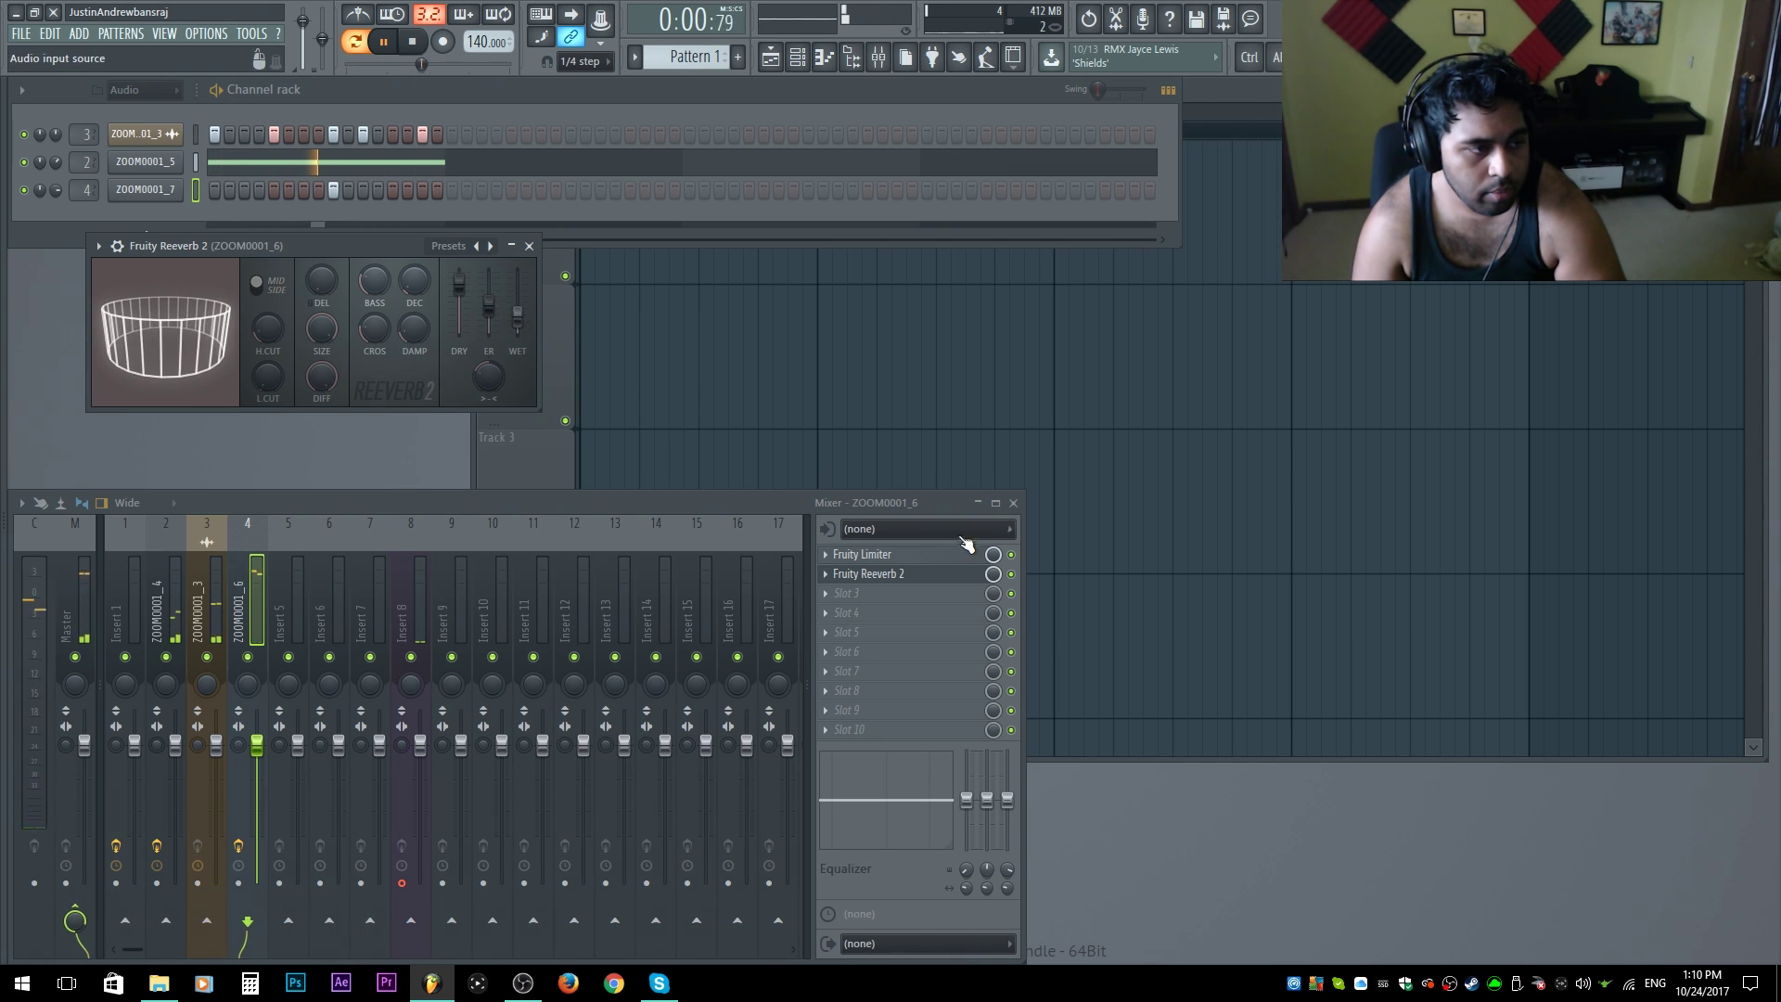
# Step: Add Fruity Parametric EQ 2 ahead of the limiter on mixer track 4 and move its band 5 peak to a lower frequency
pyautogui.click(935, 576)
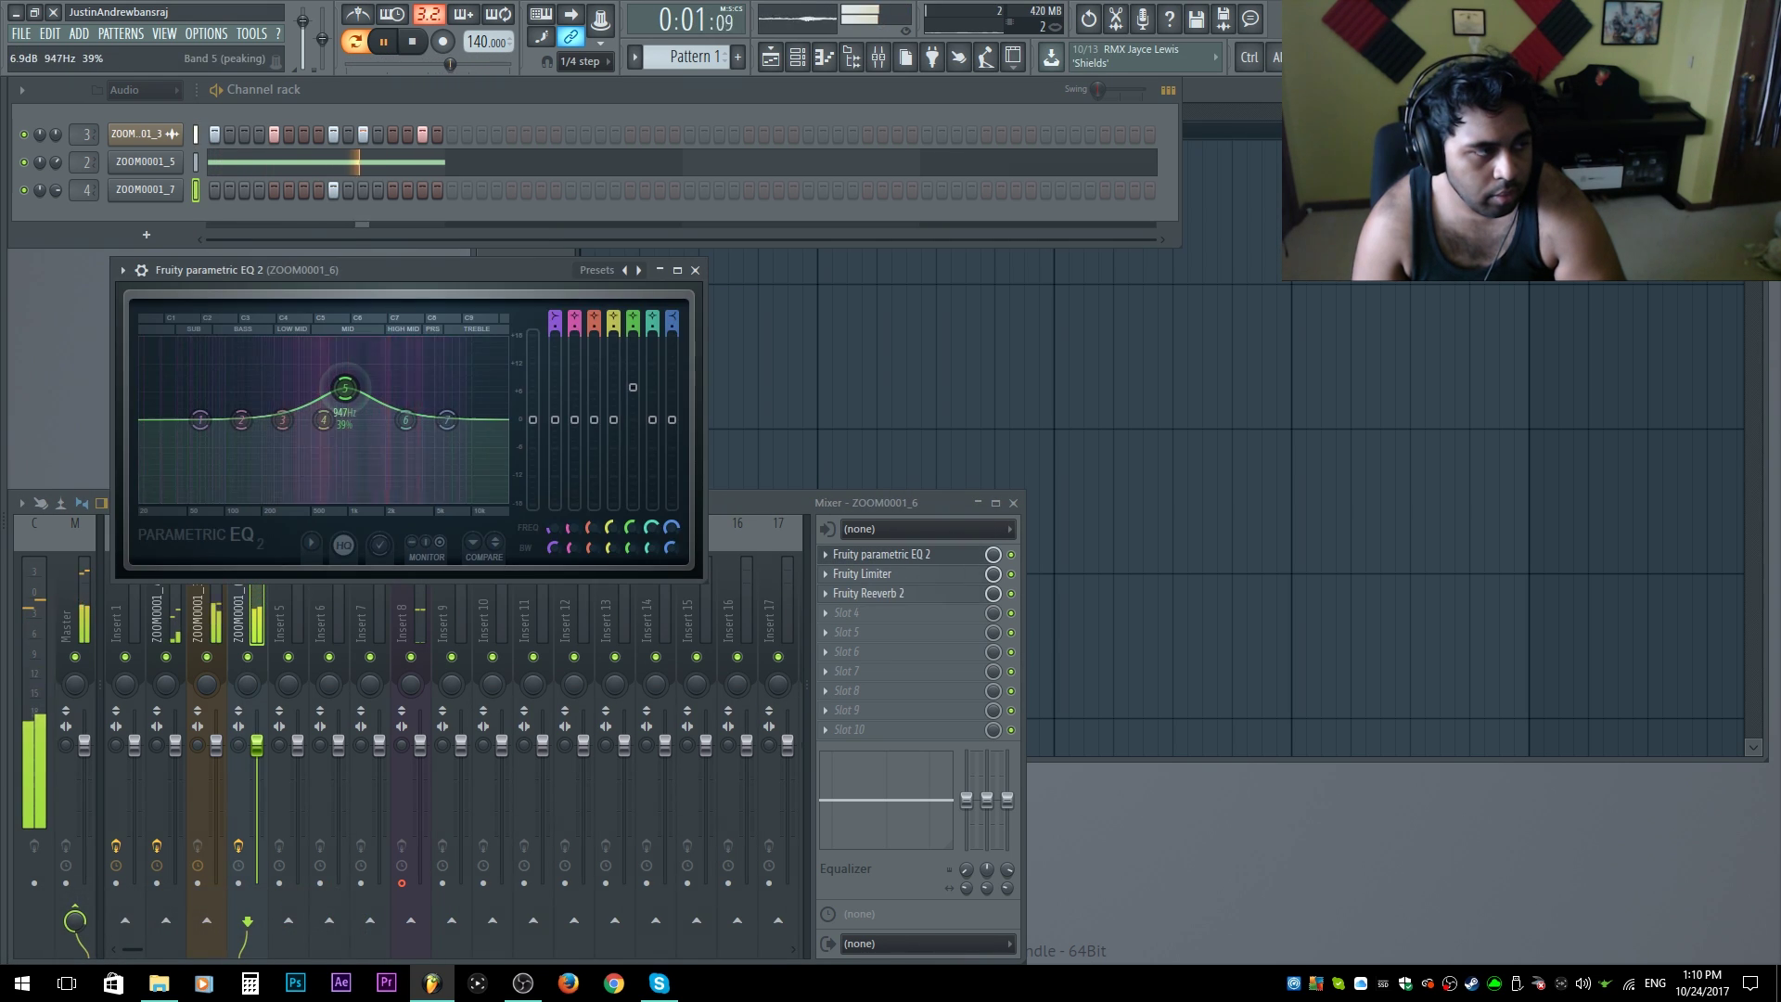
pyautogui.moveTo(345, 388); pyautogui.dragTo(282, 426)
pyautogui.click(695, 270)
pyautogui.press('space')
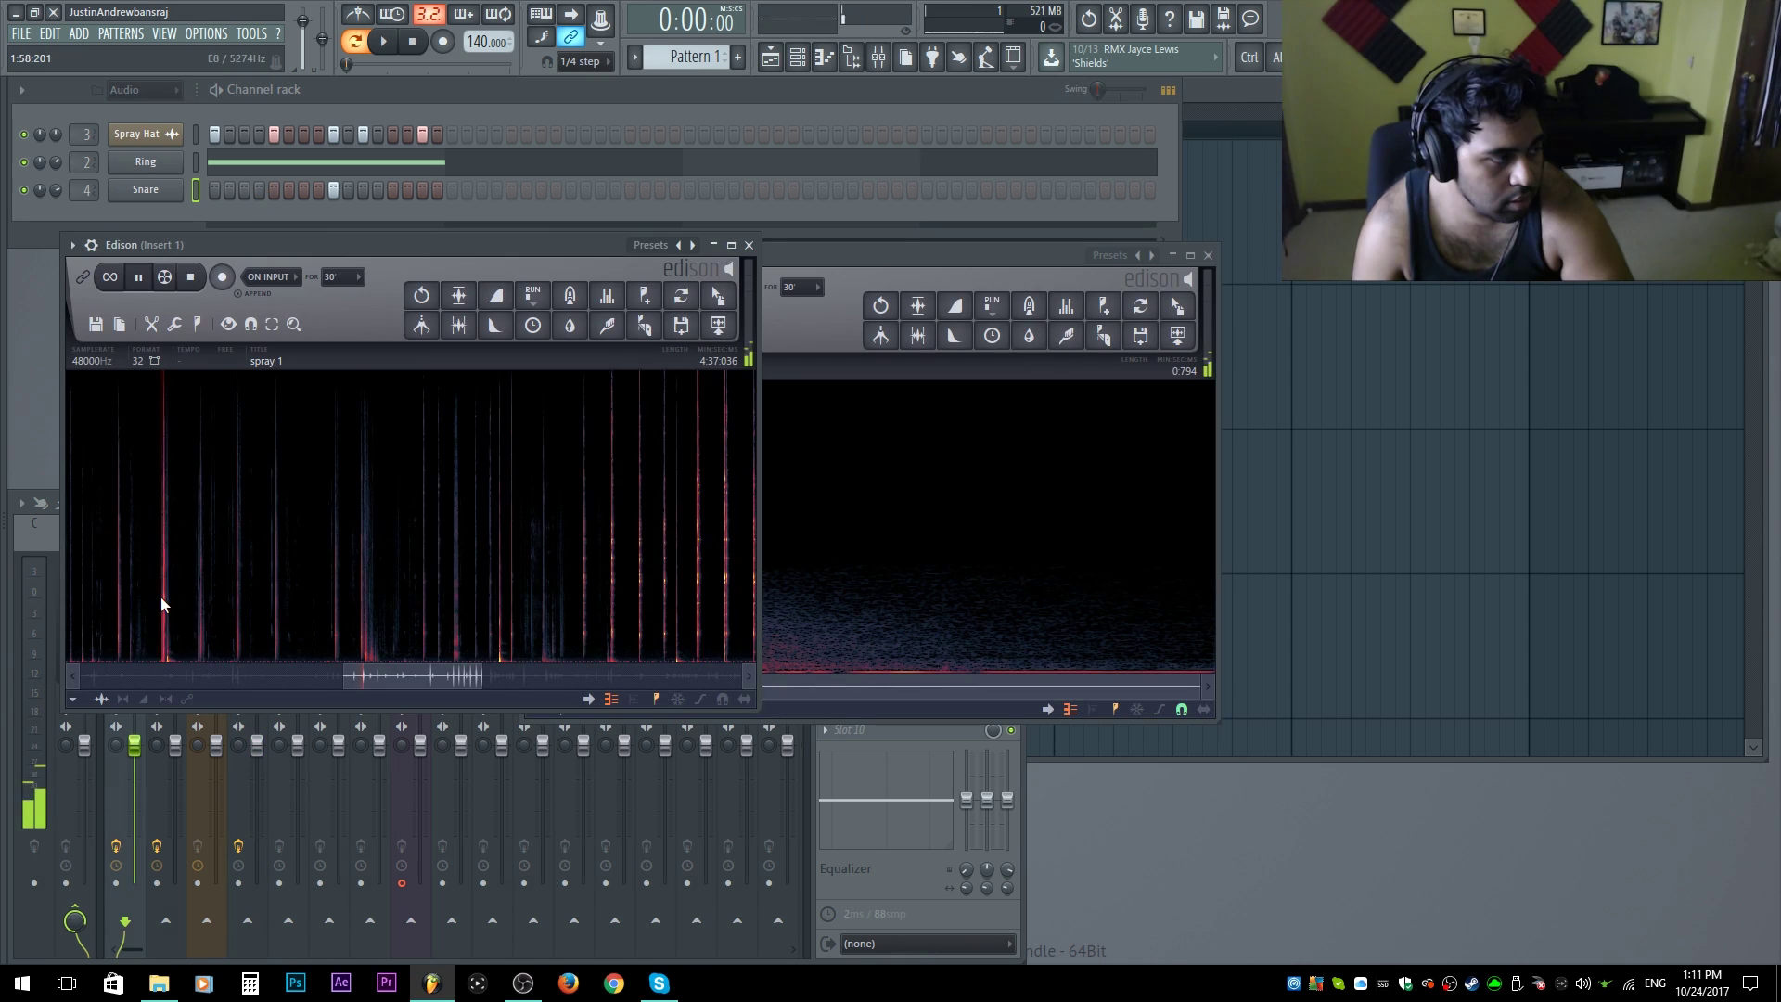
# Step: Select the low thump in the spray 1 recording from 1:58:722 to 2:00:421 and audition it
pyautogui.scroll(6, 162, 599)
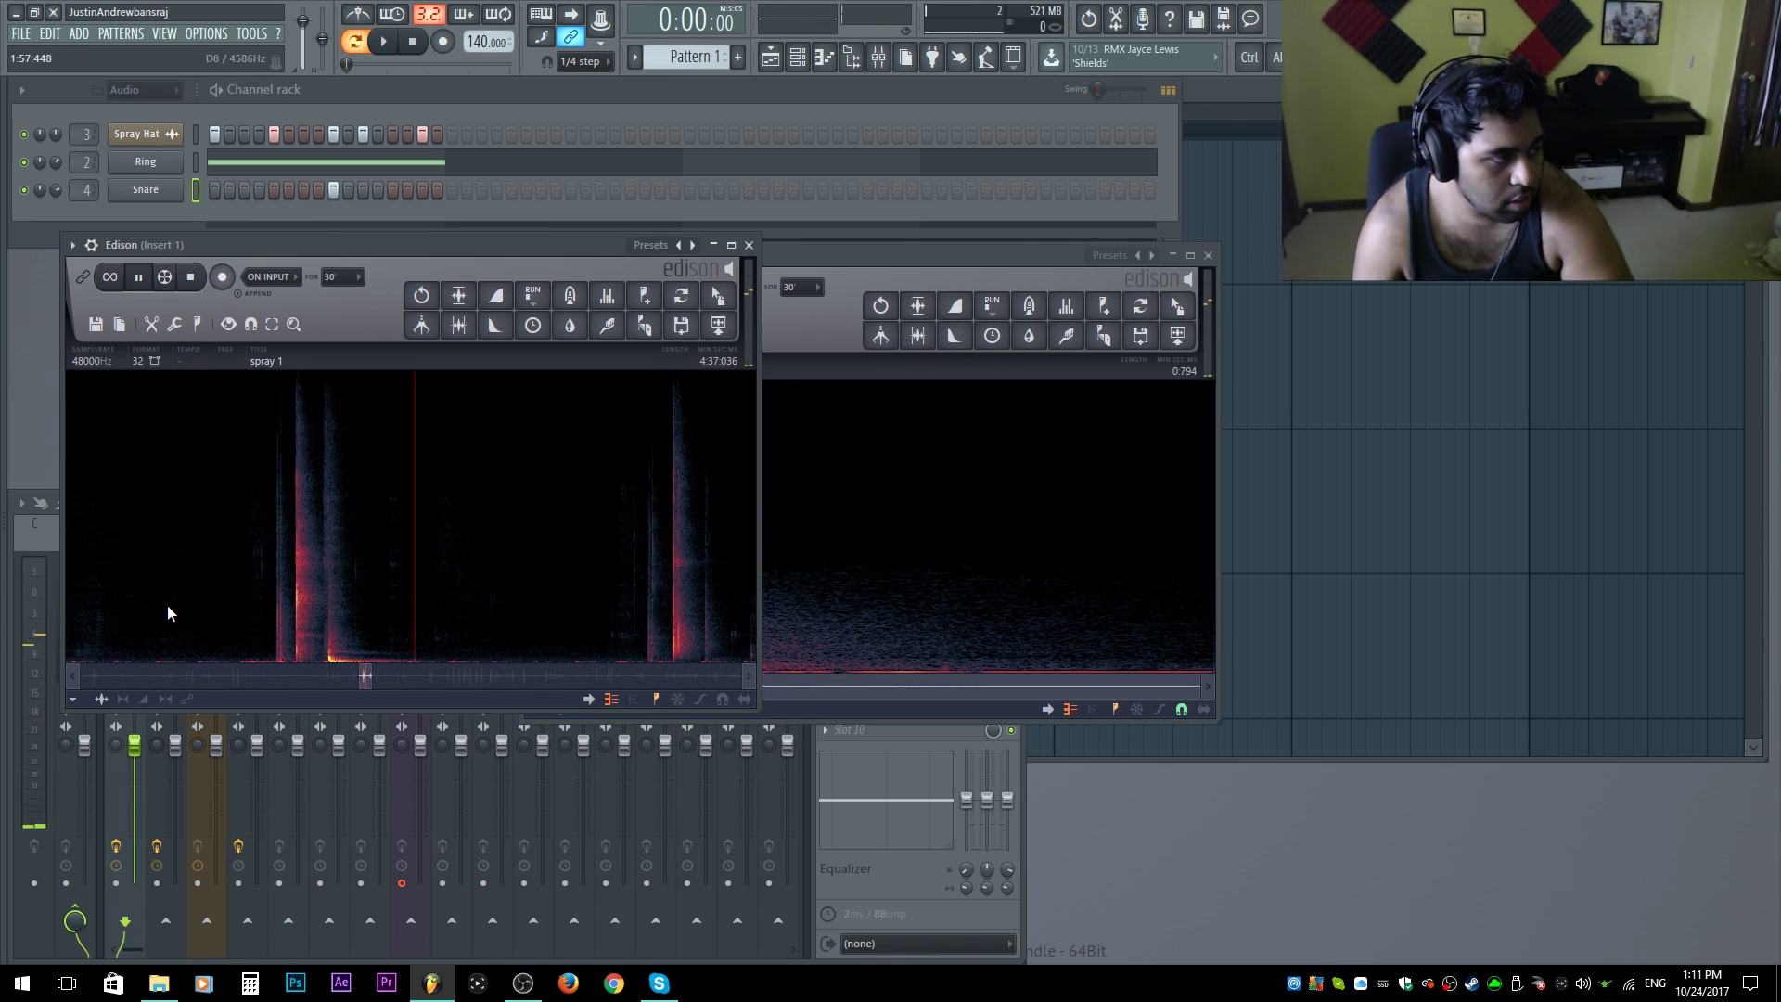
pyautogui.scroll(3, 380, 660)
pyautogui.moveTo(227, 642); pyautogui.dragTo(501, 636)
pyautogui.press('space')
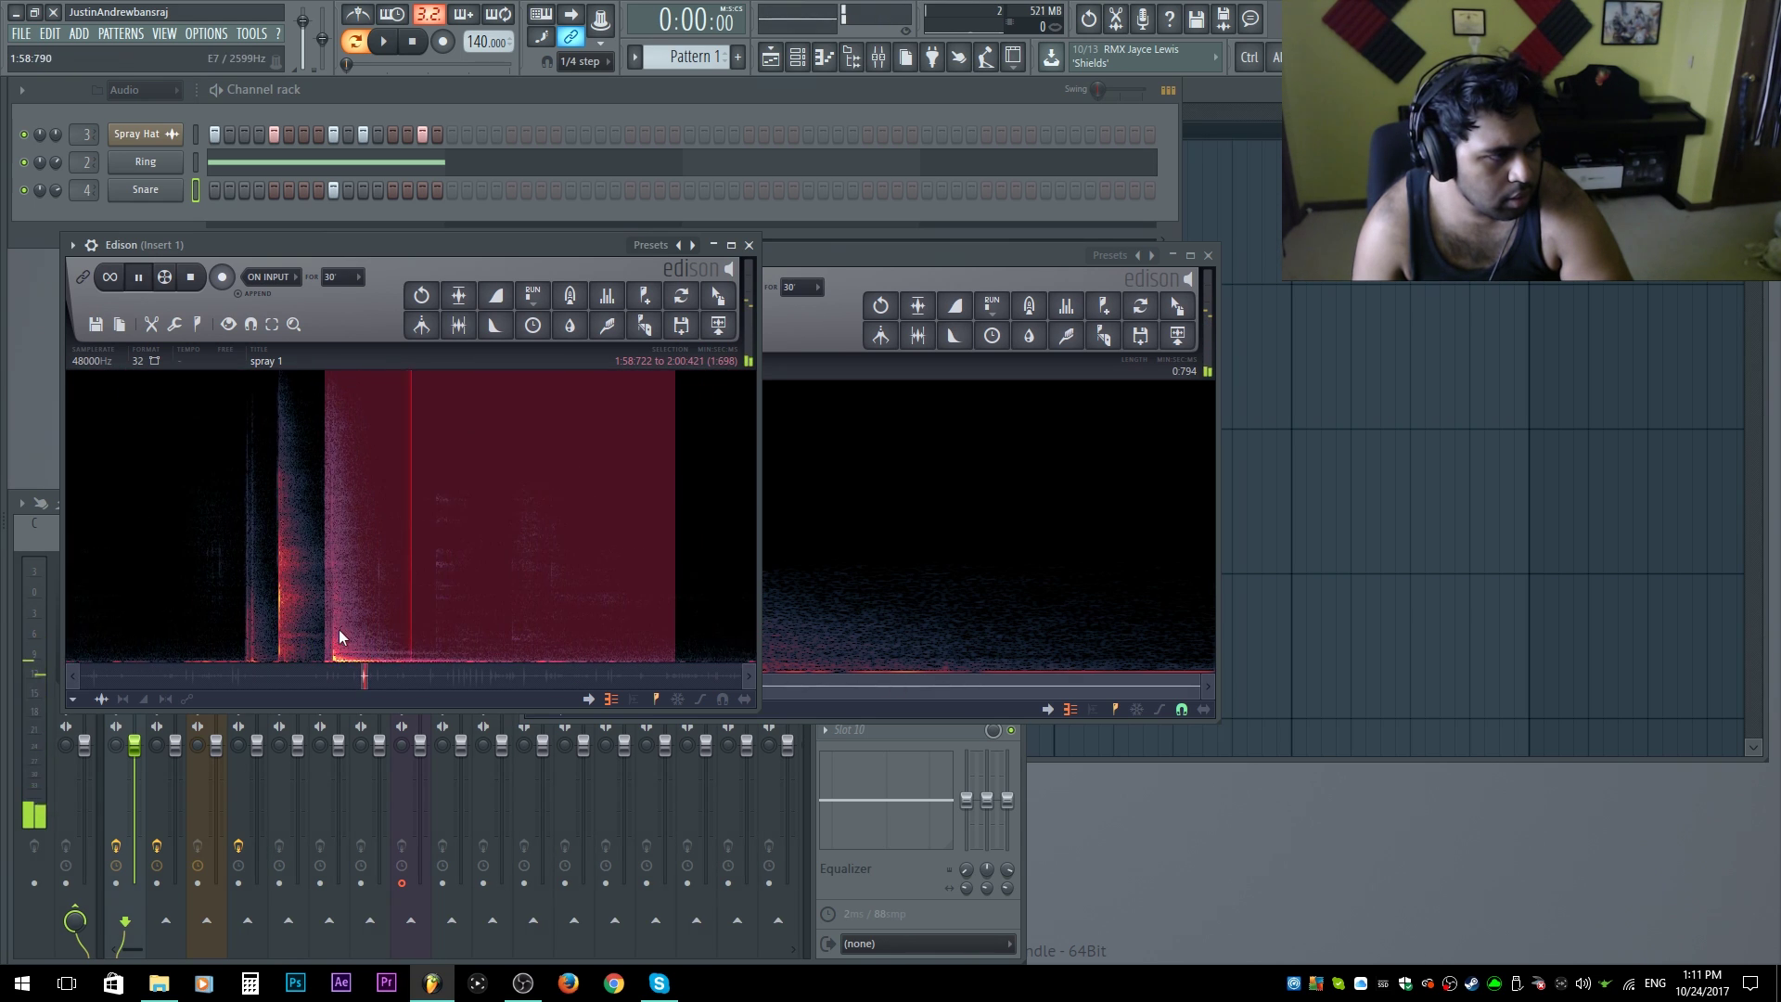
pyautogui.press('space')
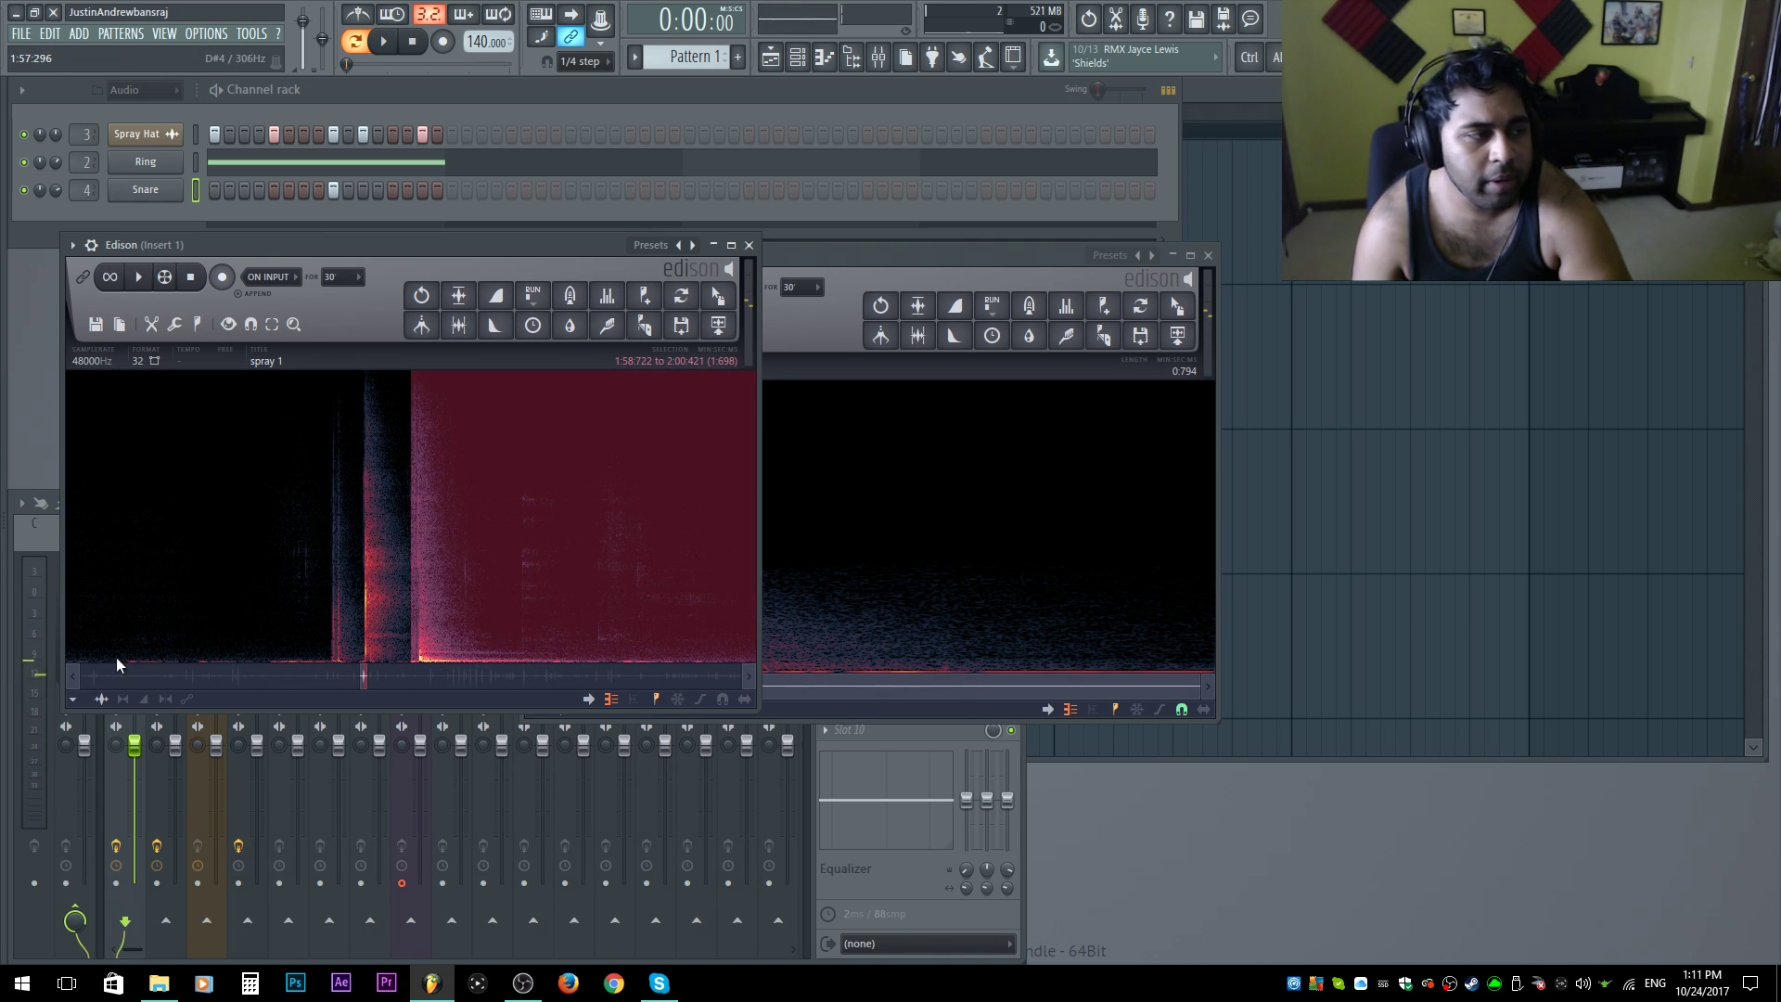
# Step: Refine the selection of the low thump in the spray 1 recording and audition it
pyautogui.rightClick(307, 577)
pyautogui.press('space')
pyautogui.moveTo(331, 598); pyautogui.dragTo(336, 622)
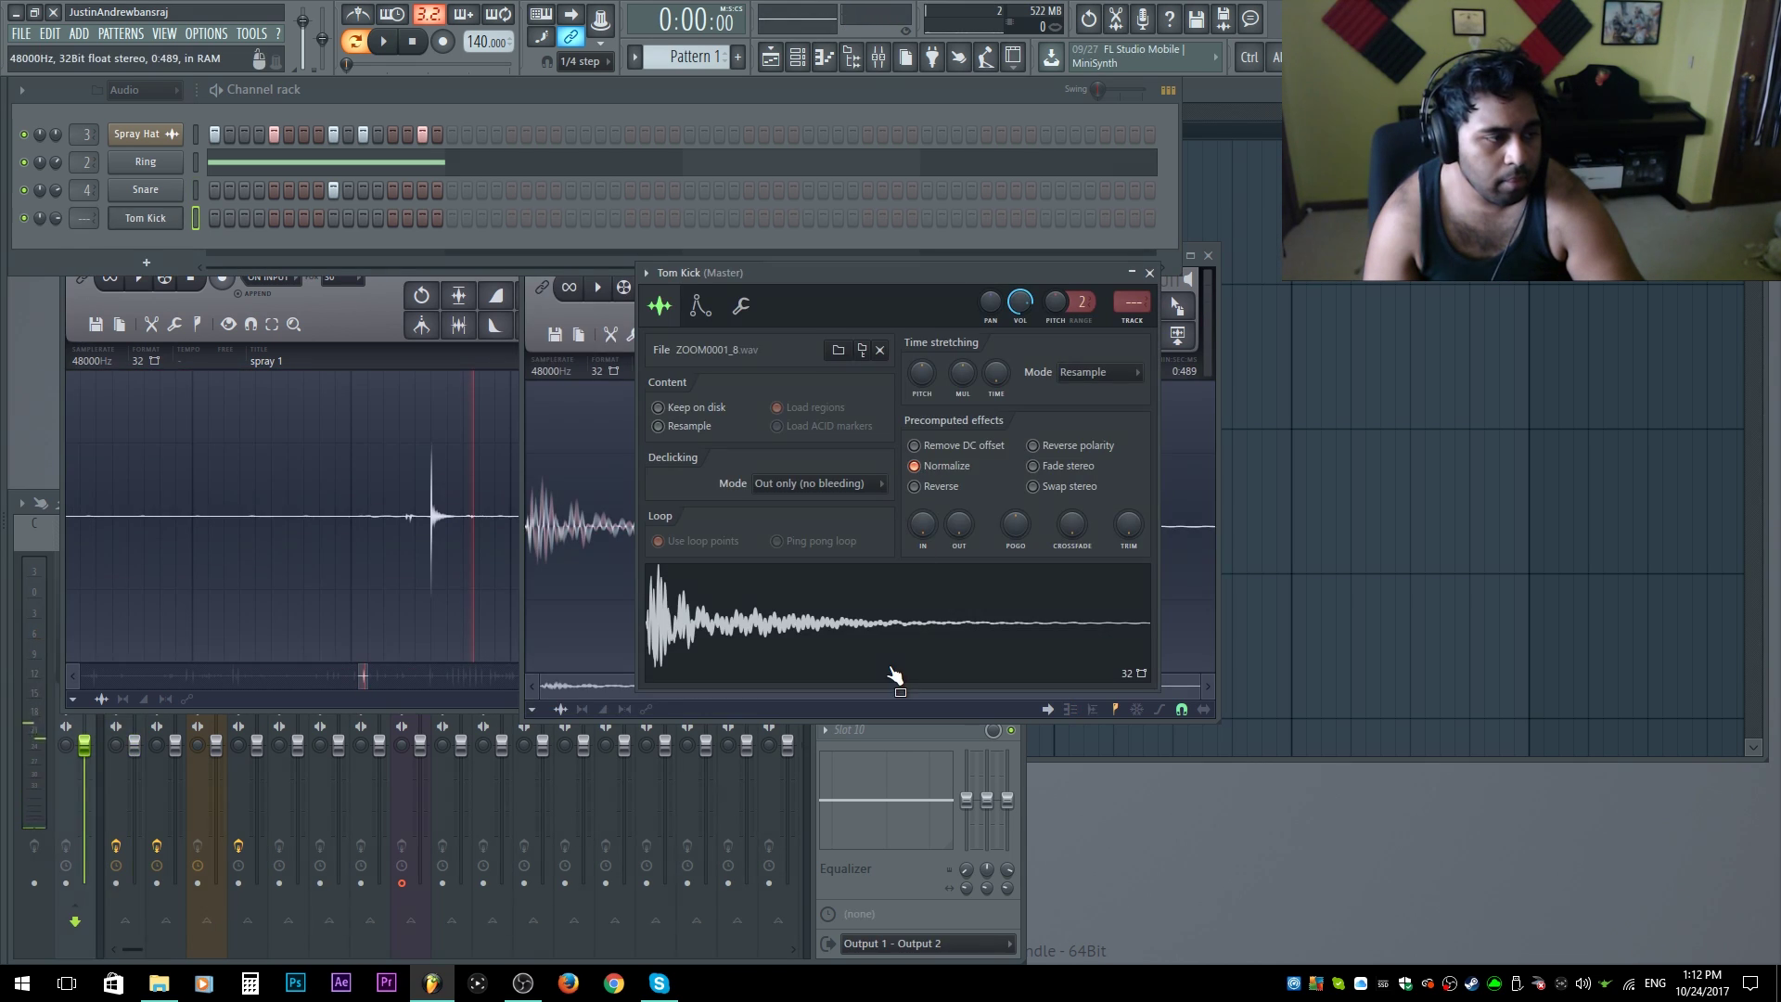
# Step: Preview the Tom Kick sample, add hits on steps 7 and 13, and remove the hit on step 5
pyautogui.click(895, 649)
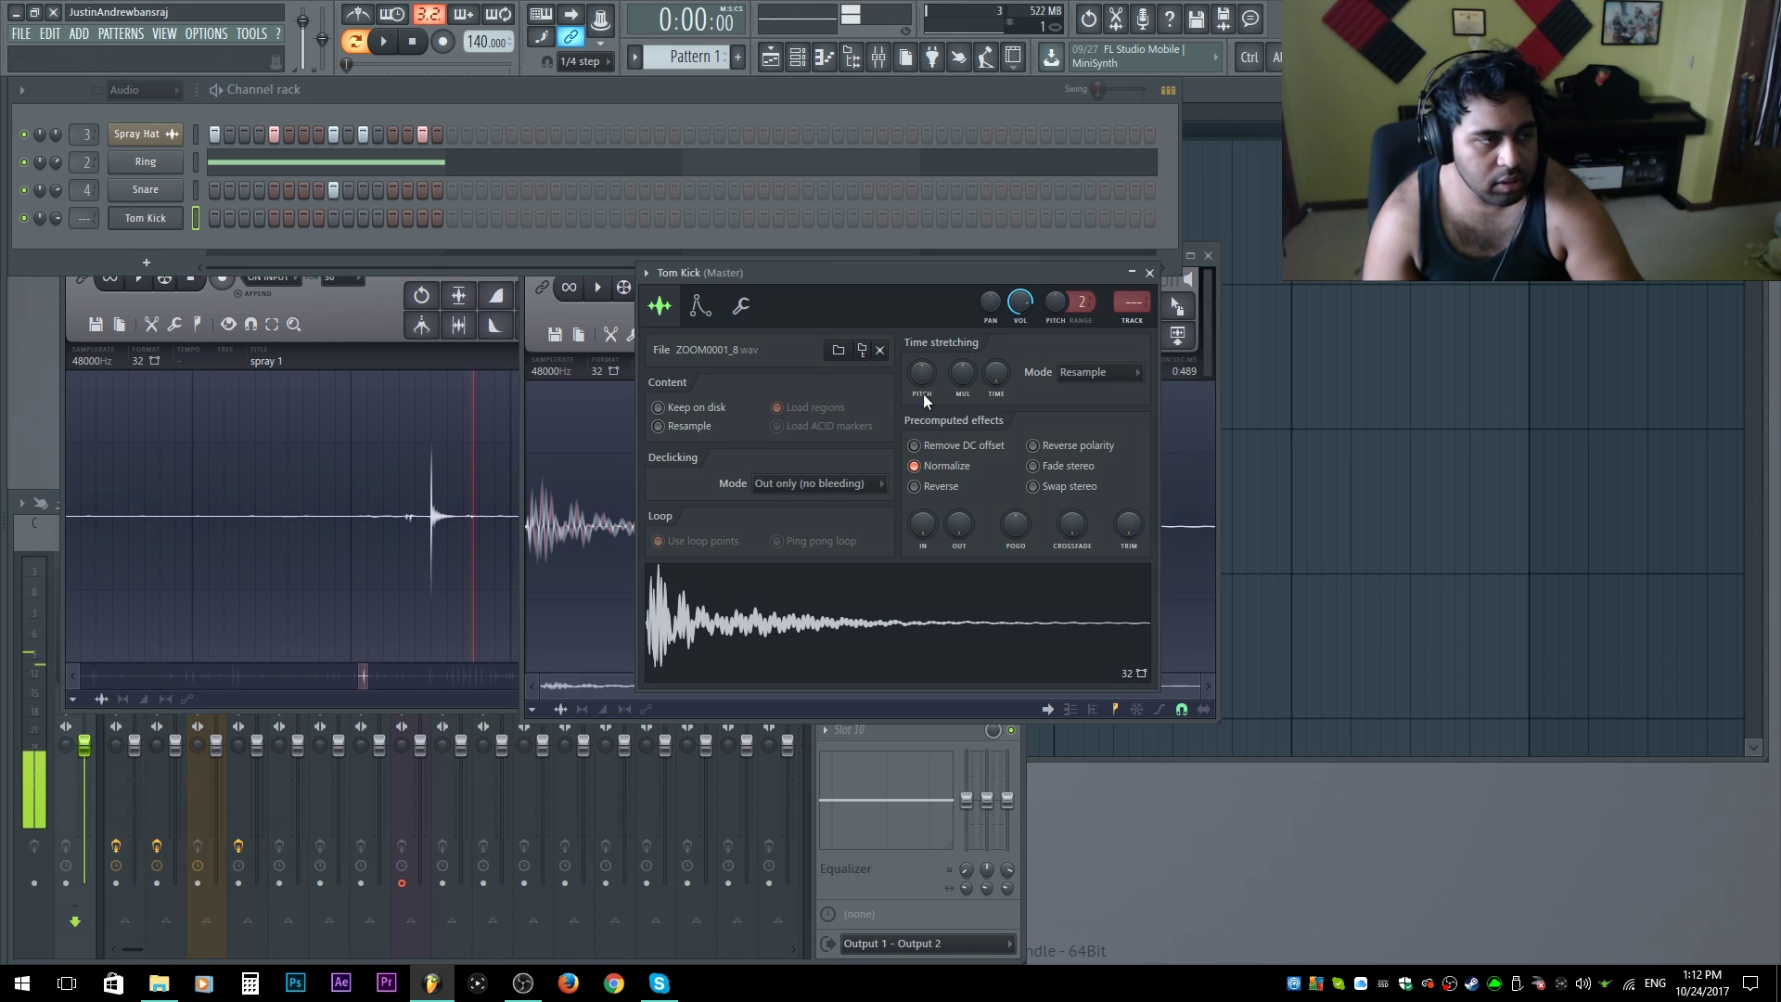
pyautogui.moveTo(881, 271); pyautogui.dragTo(761, 367)
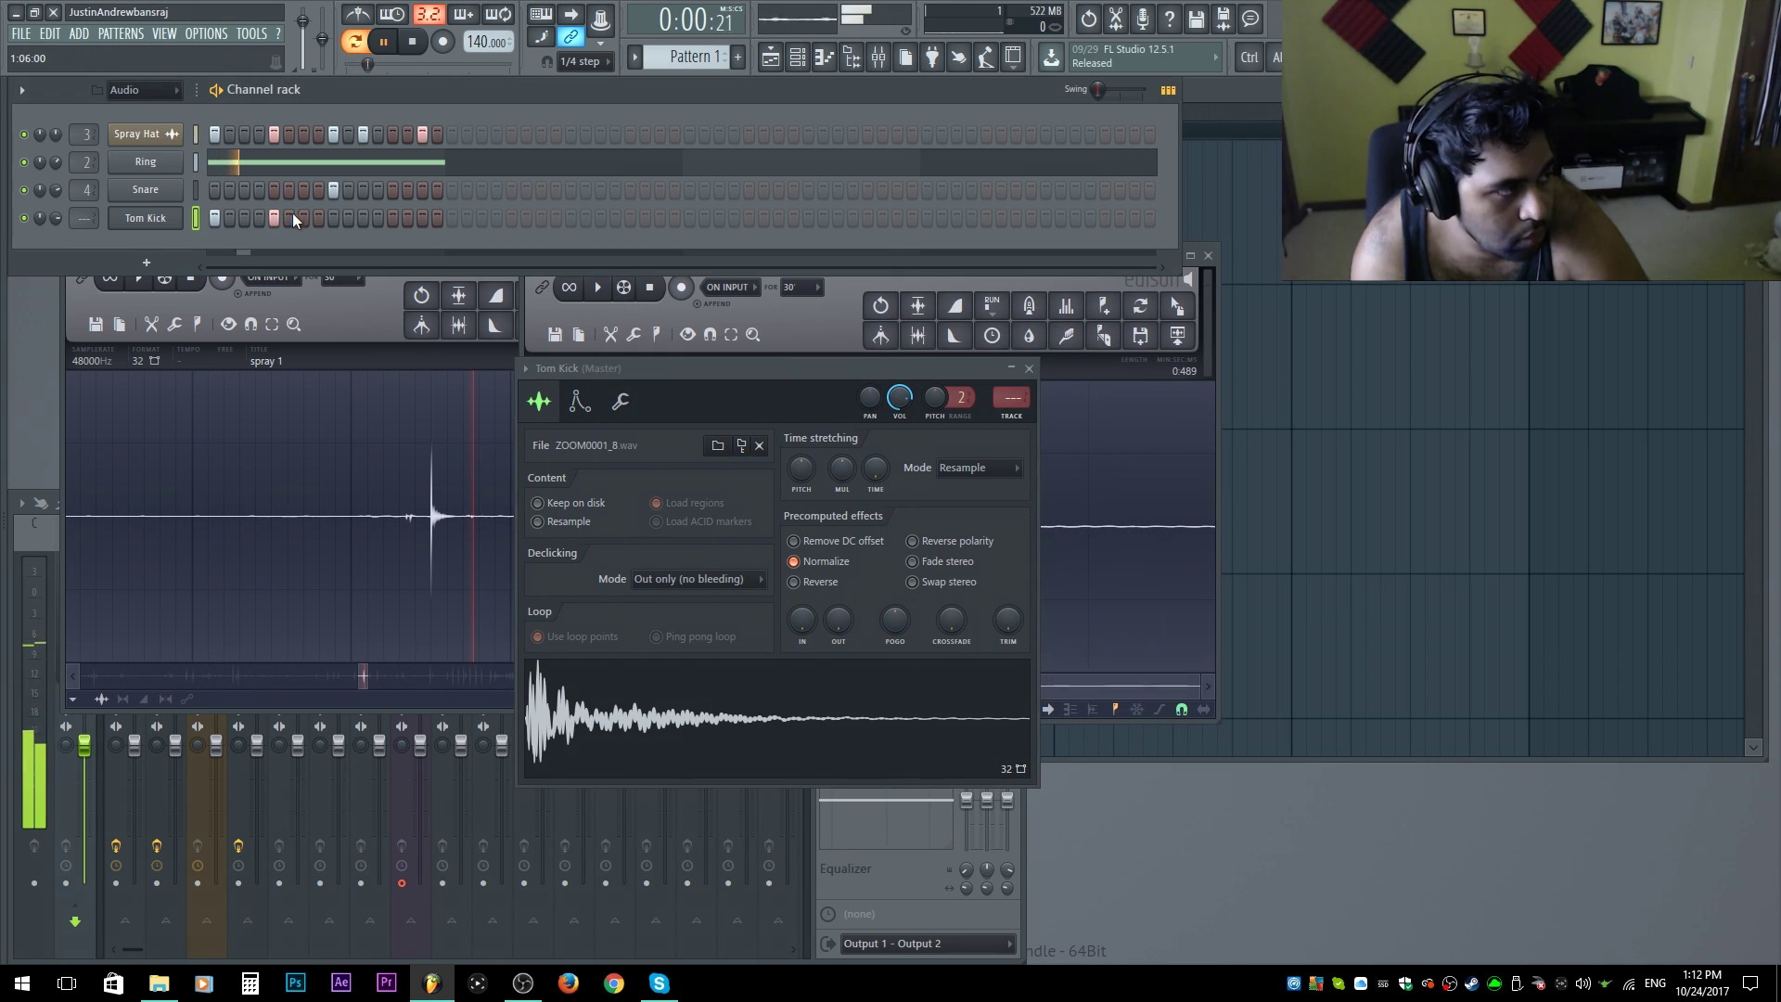
pyautogui.click(301, 221)
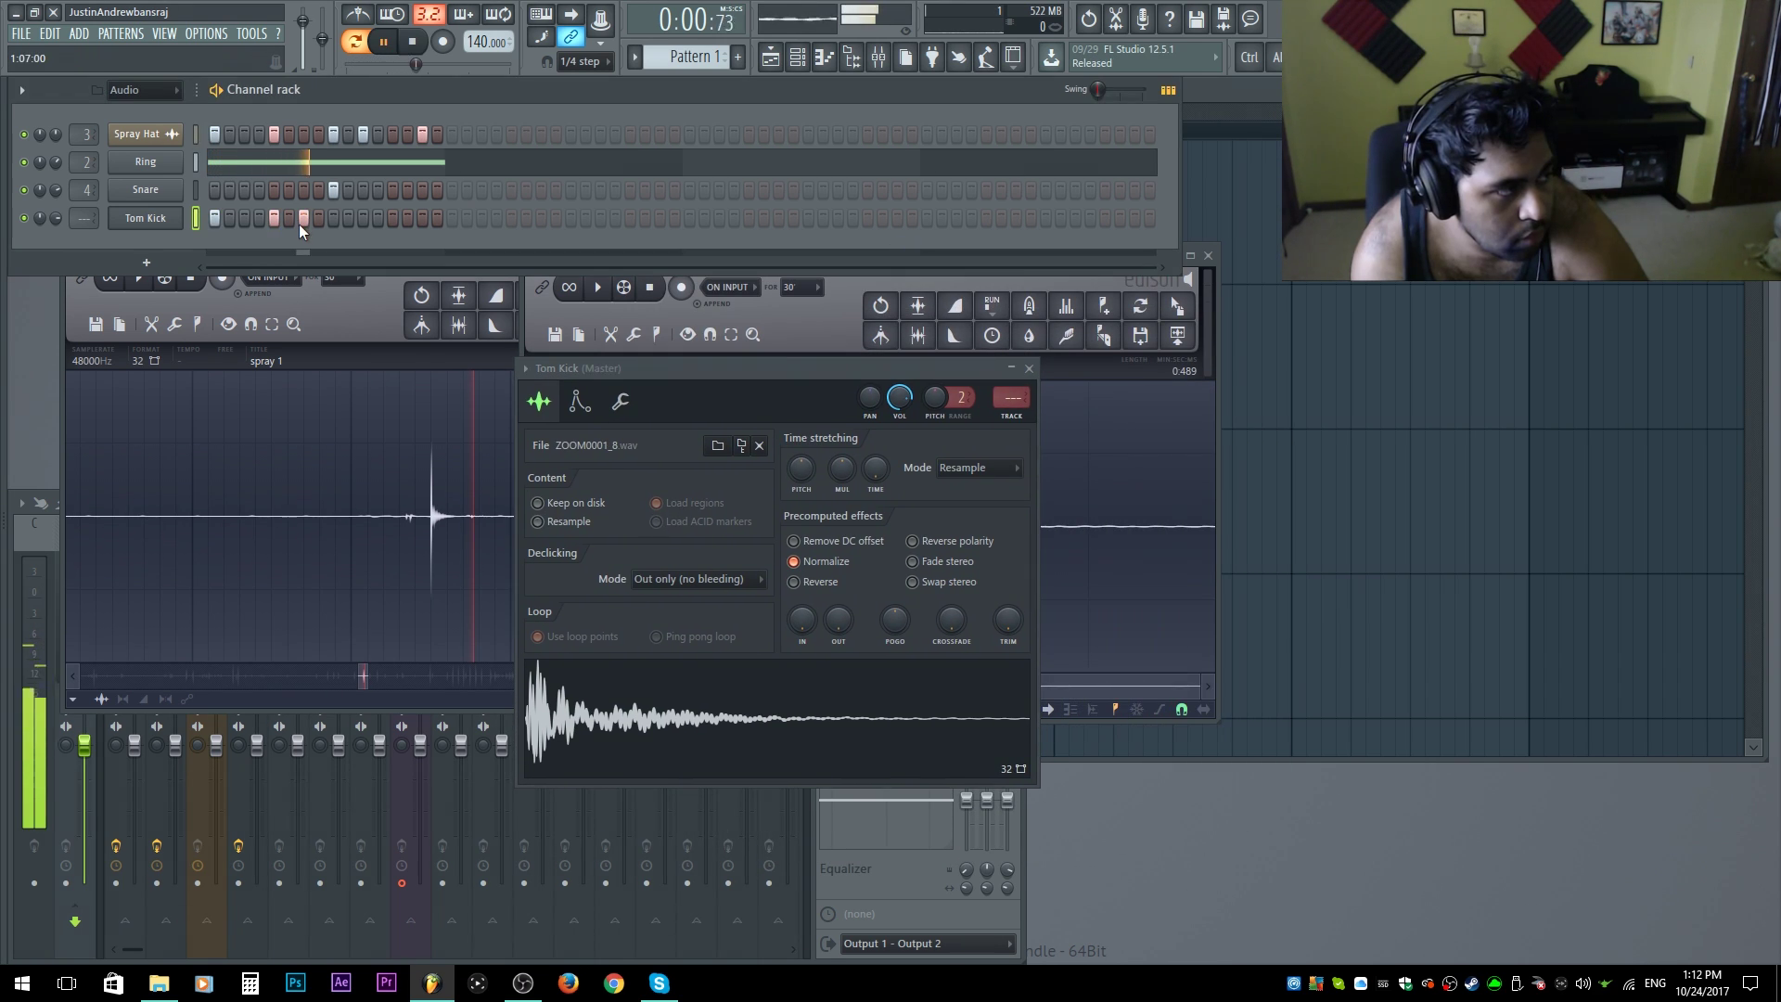
pyautogui.rightClick(276, 221)
pyautogui.click(390, 217)
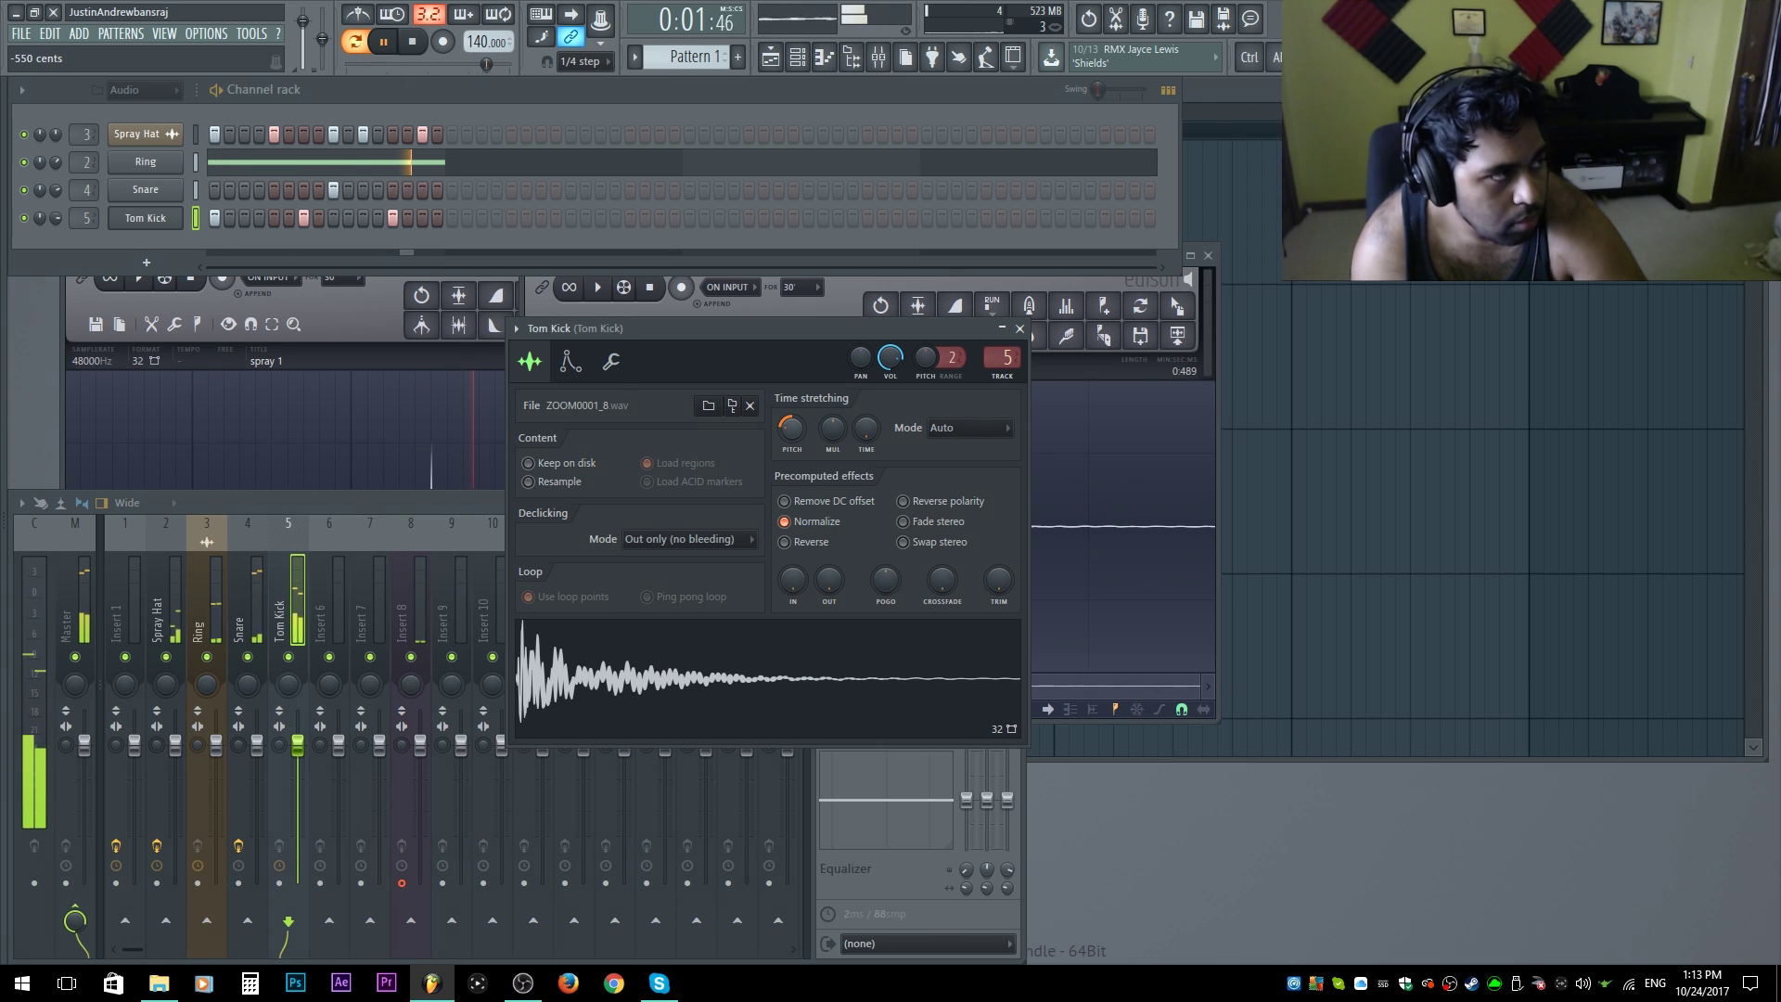
# Step: Set the Tom Kick's time-stretching pitch to about -400 cents and increase its time multiplier
pyautogui.moveTo(790, 433); pyautogui.dragTo(788, 448)
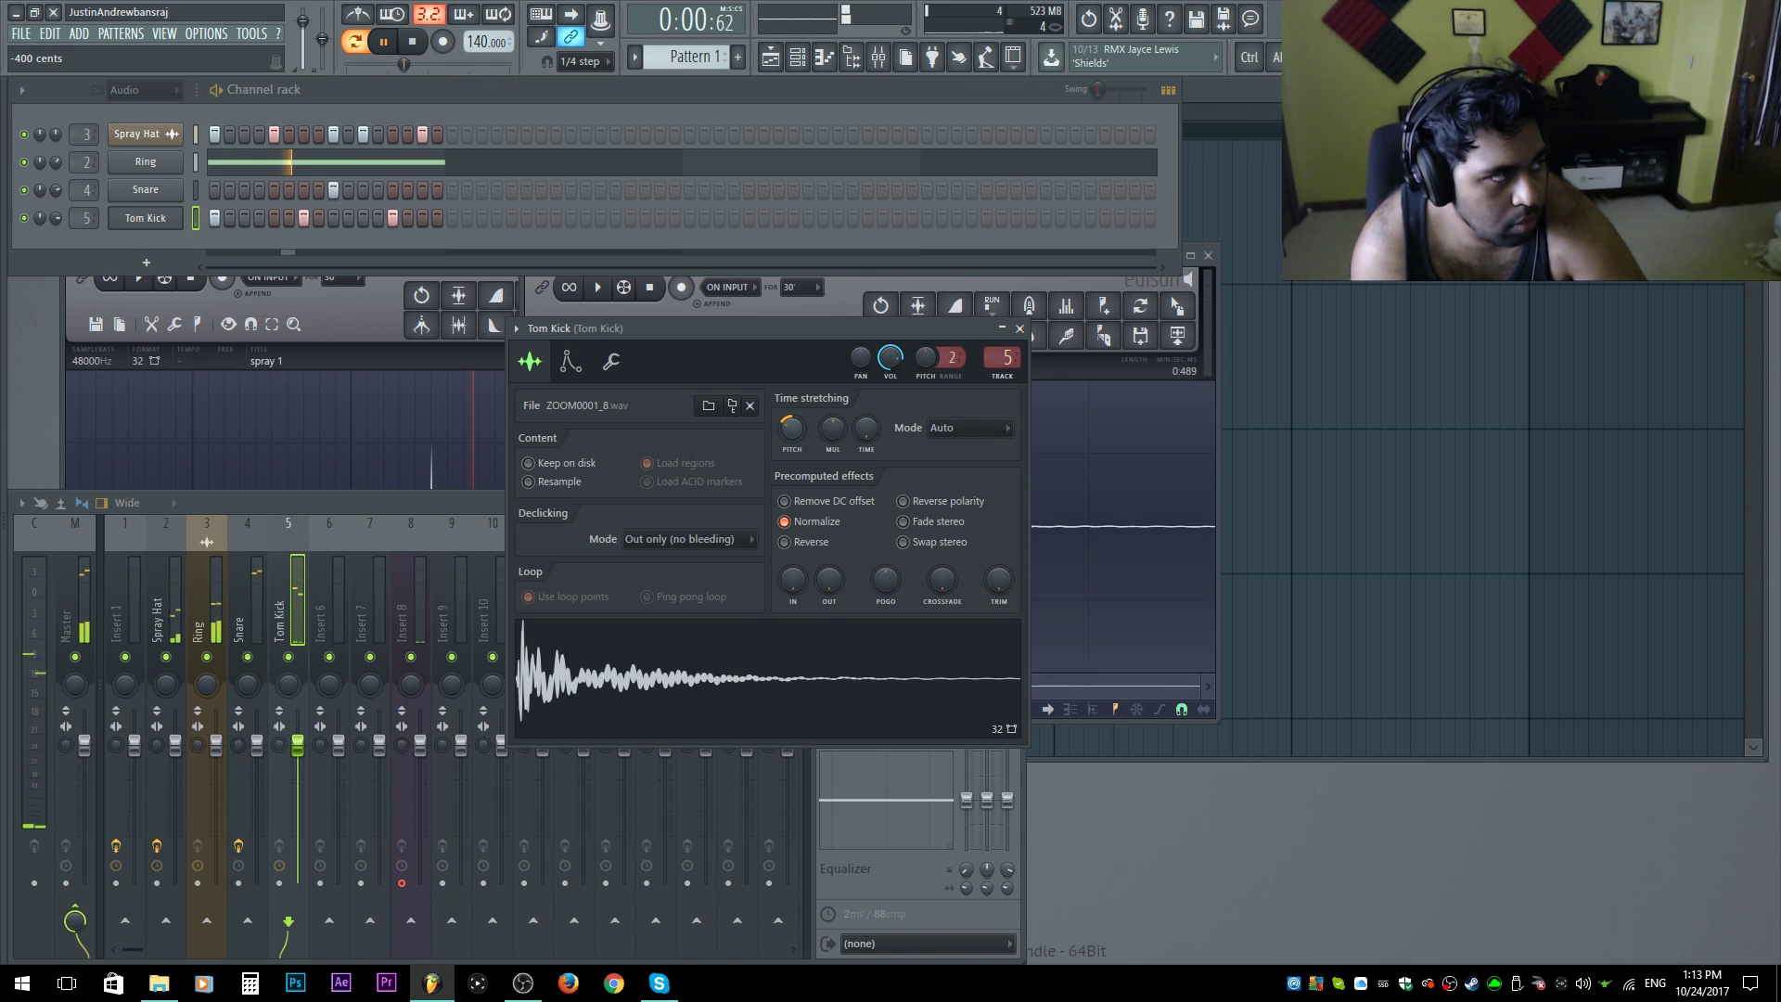
pyautogui.moveTo(790, 431); pyautogui.dragTo(791, 435)
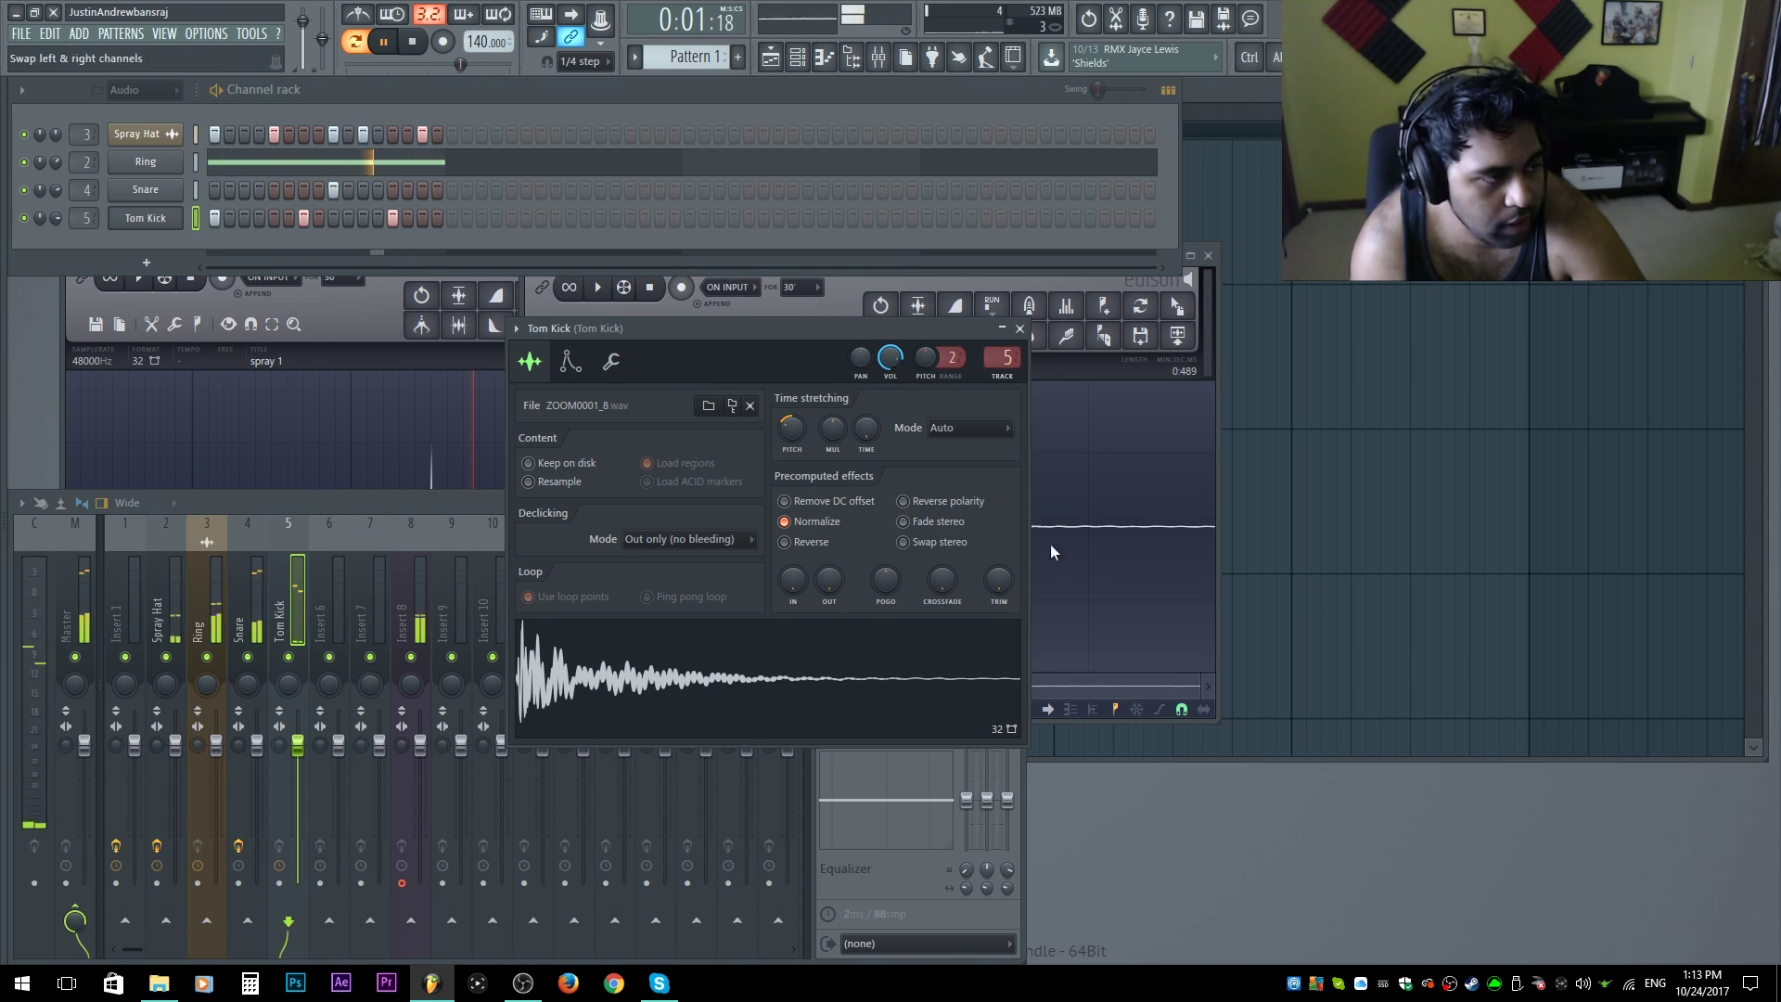
pyautogui.moveTo(834, 428); pyautogui.dragTo(833, 433)
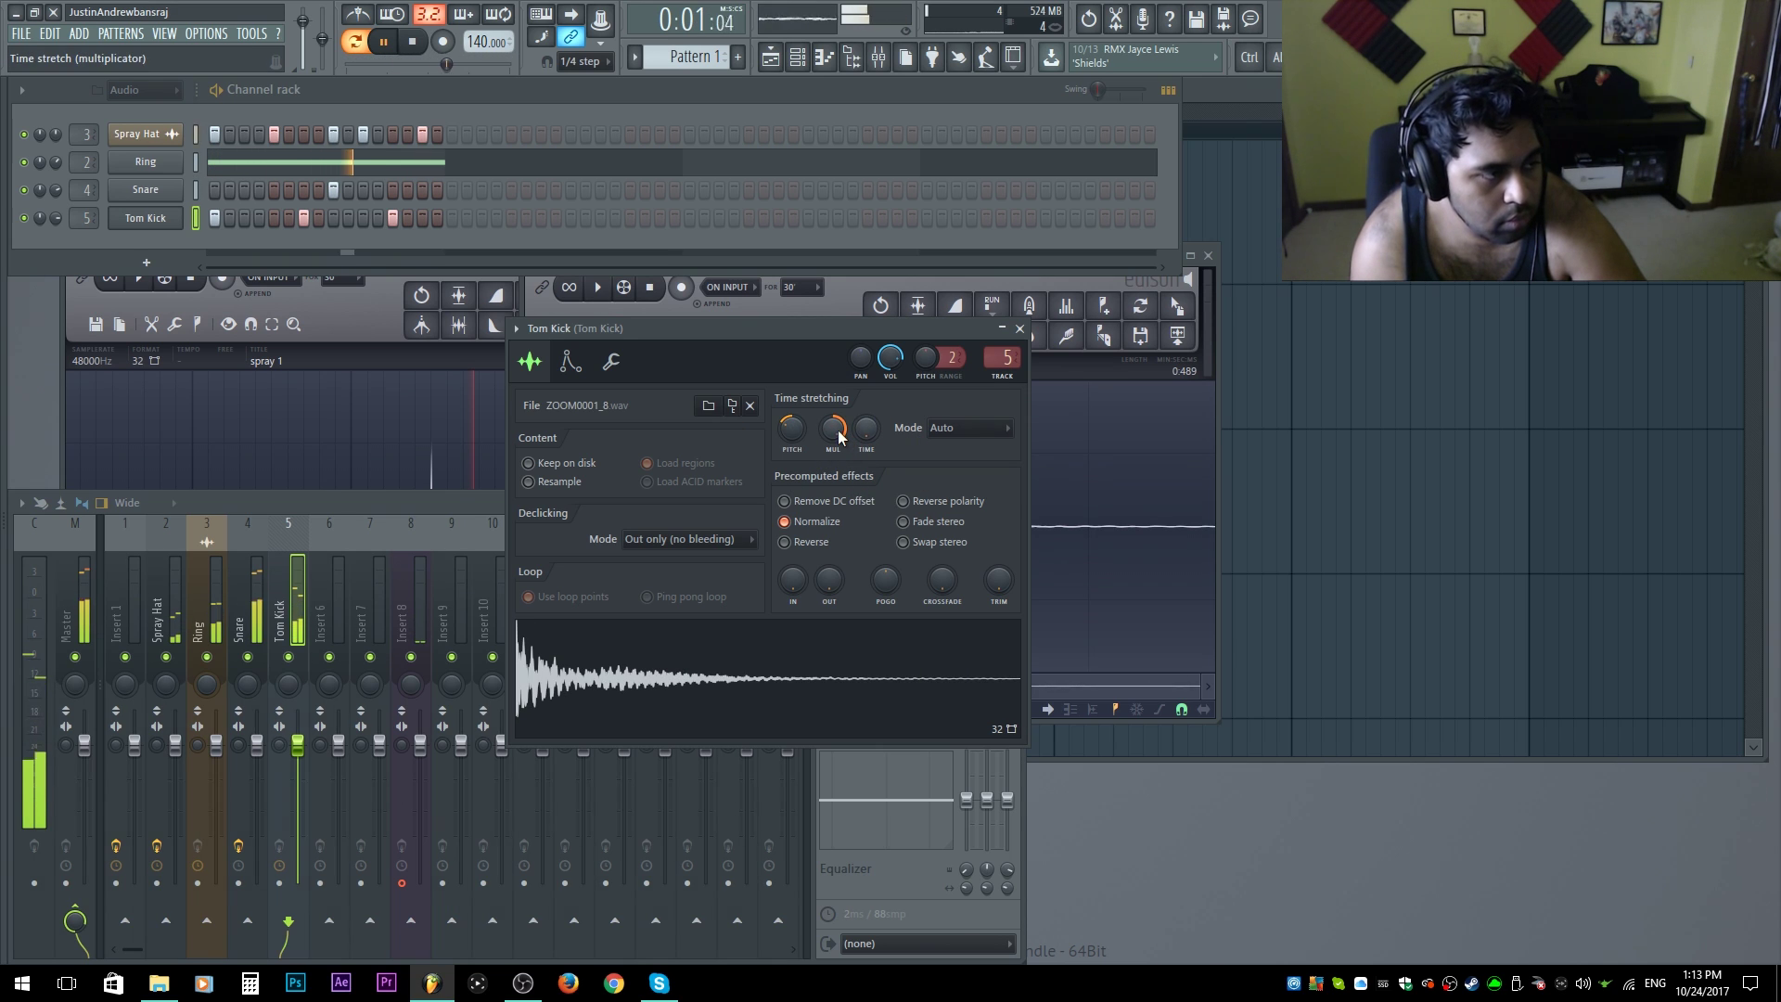
# Step: Raise the pitch of the Tom Kick's second note in the piano roll and check it with pattern playback
pyautogui.click(611, 363)
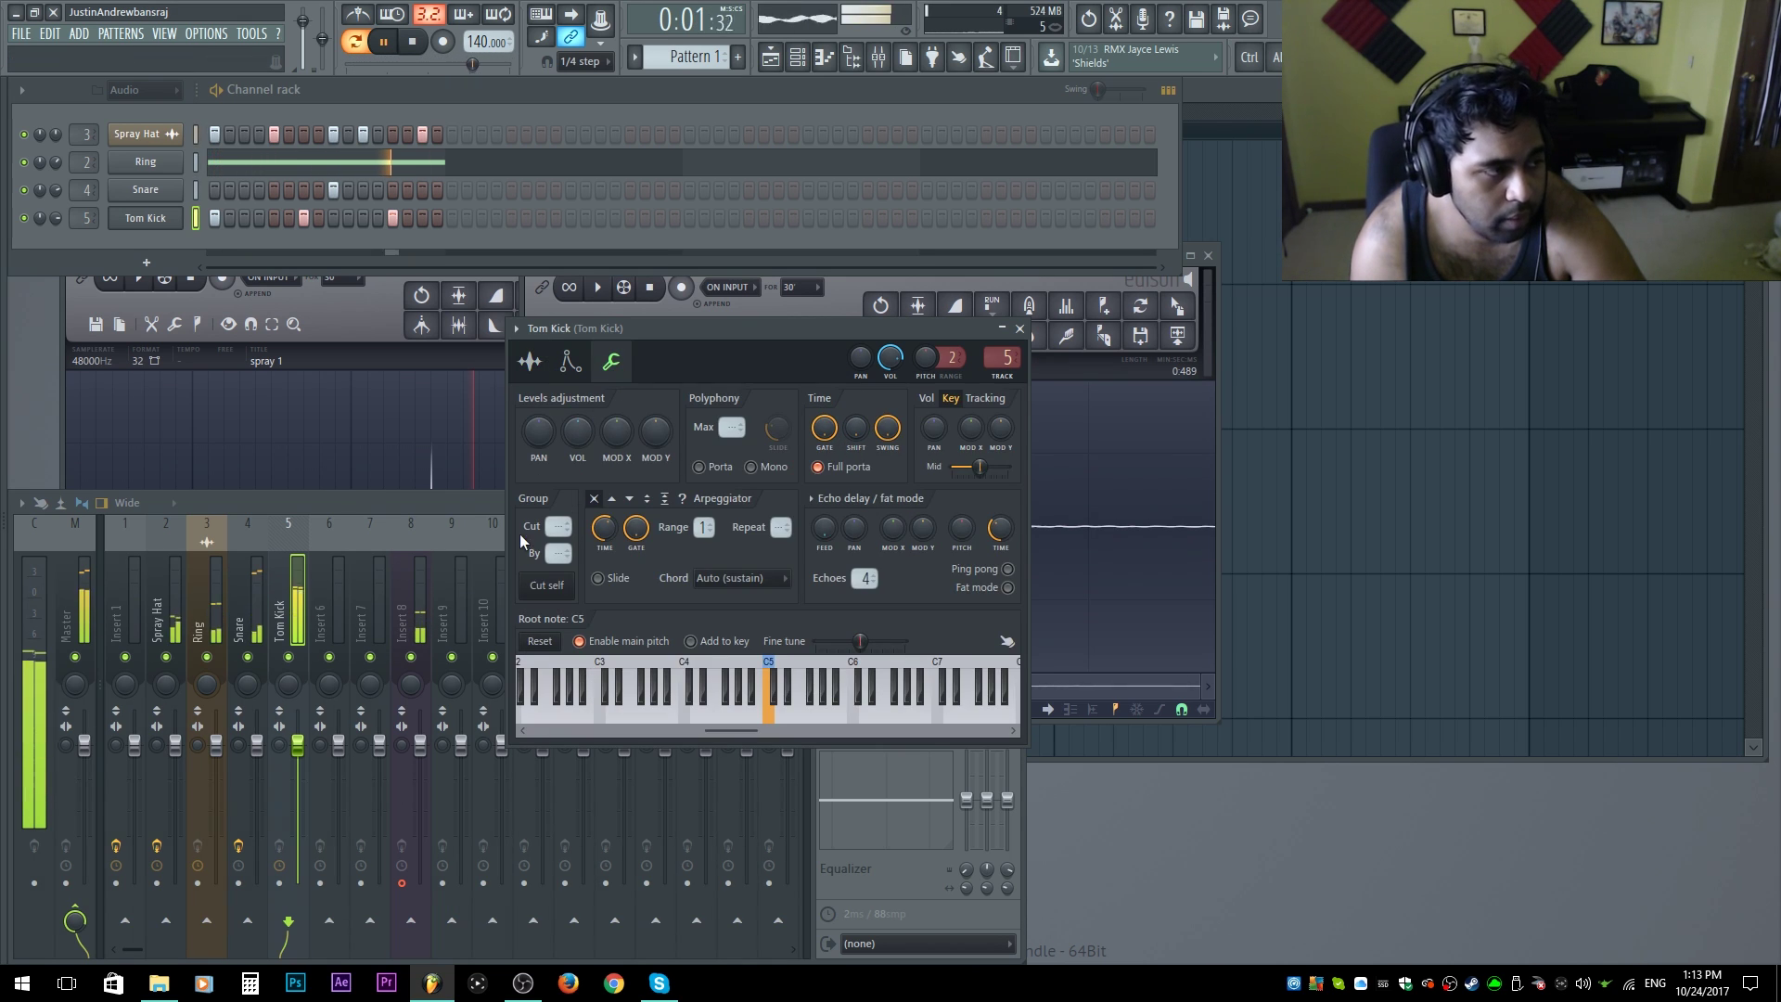
pyautogui.click(788, 599)
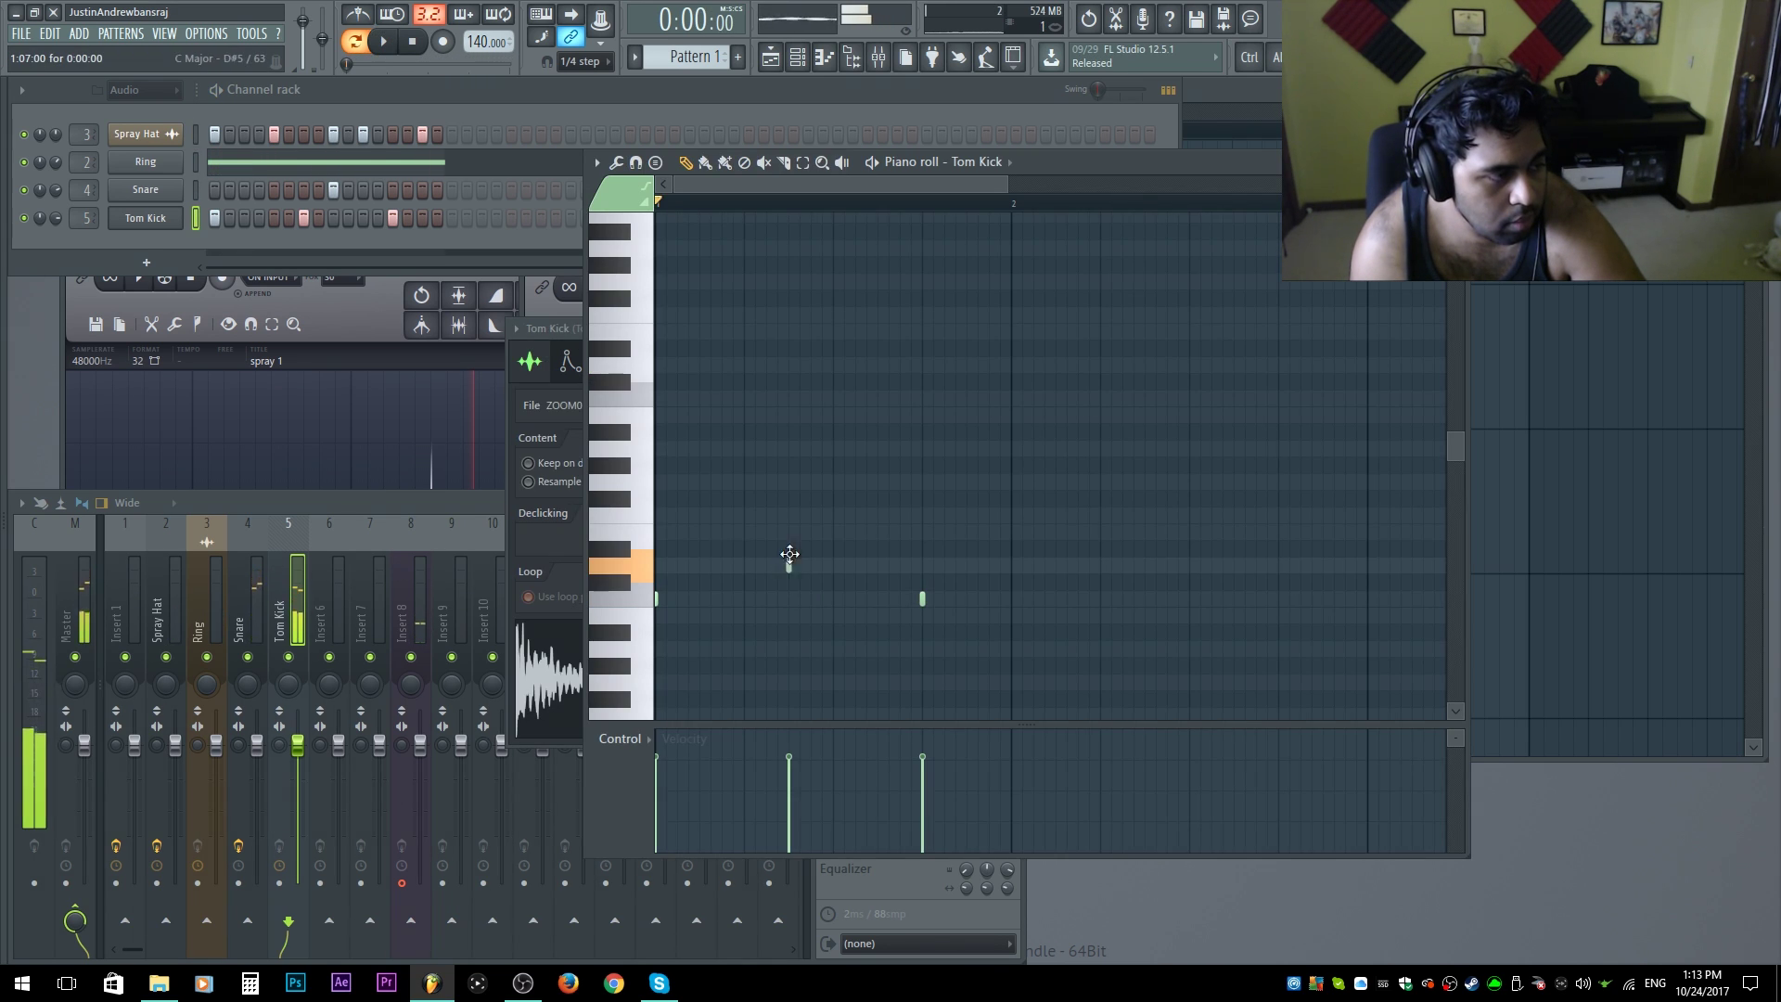
pyautogui.press('space')
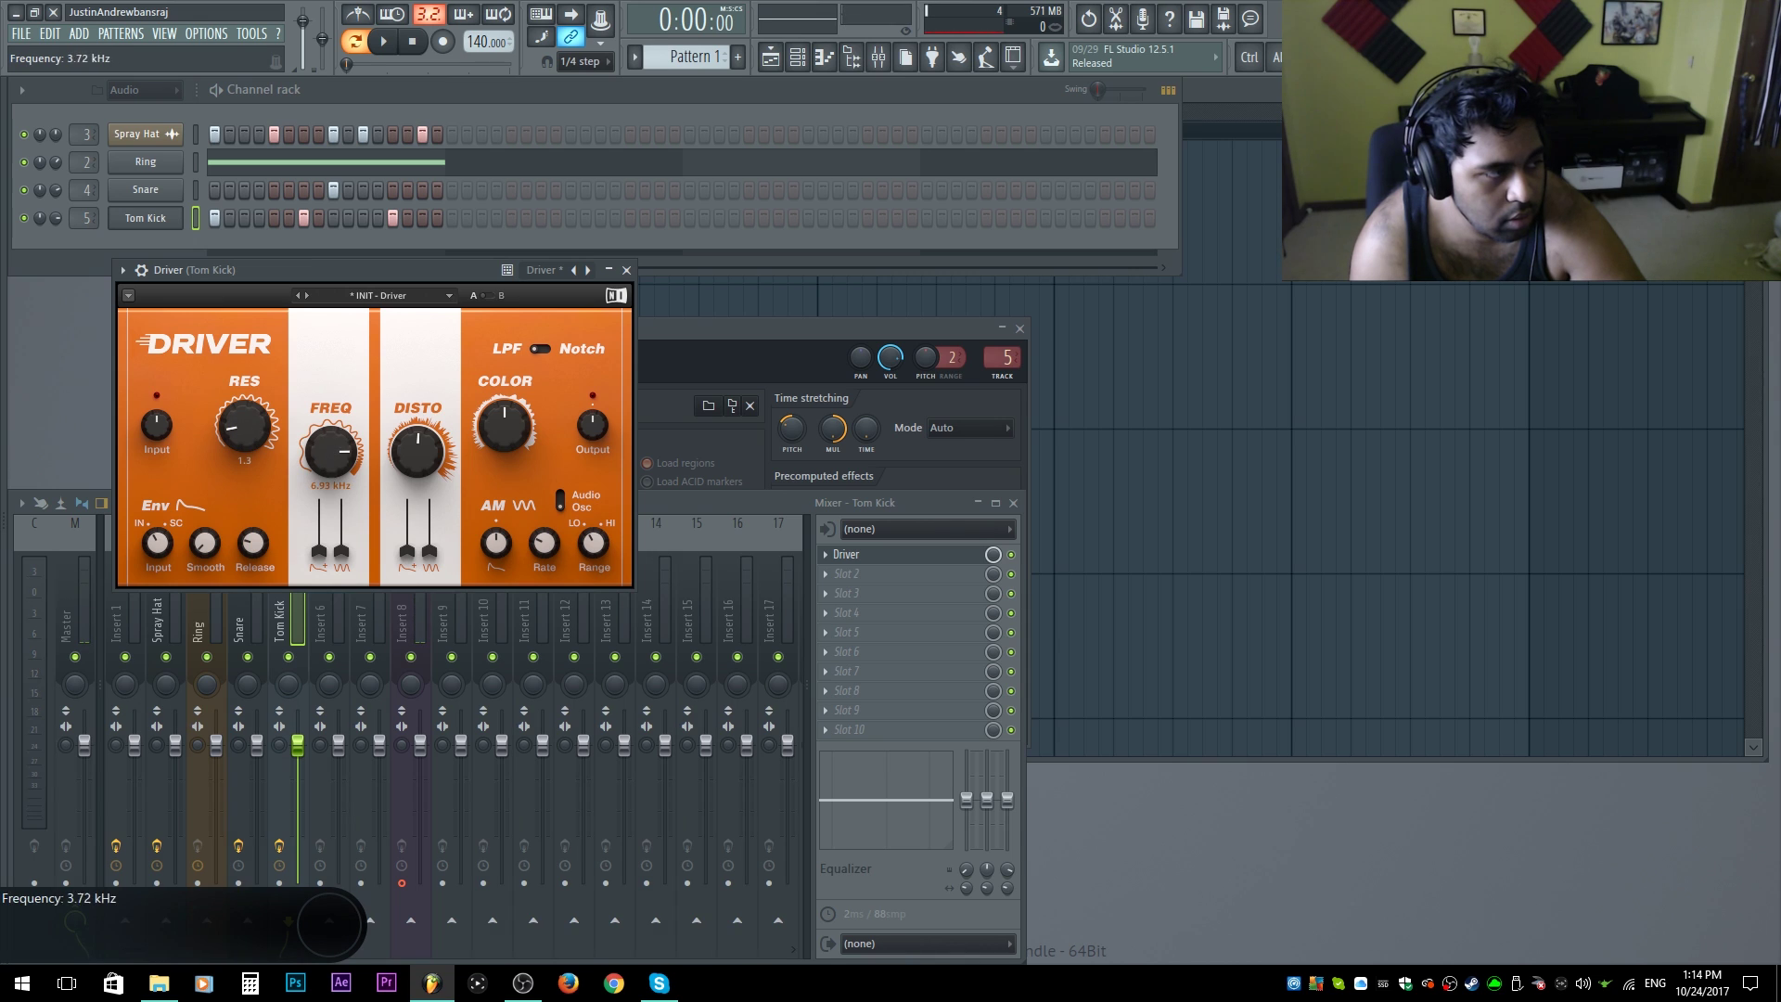
# Step: Adjust Driver's frequency on the Tom Kick mixer track and boost band 4 of its Fruity Parametric EQ 2 in the low bass
pyautogui.press('space')
pyautogui.moveTo(332, 452)
pyautogui.mouseDown()
pyautogui.moveTo(322, 476)
pyautogui.moveTo(322, 437)
pyautogui.mouseUp()
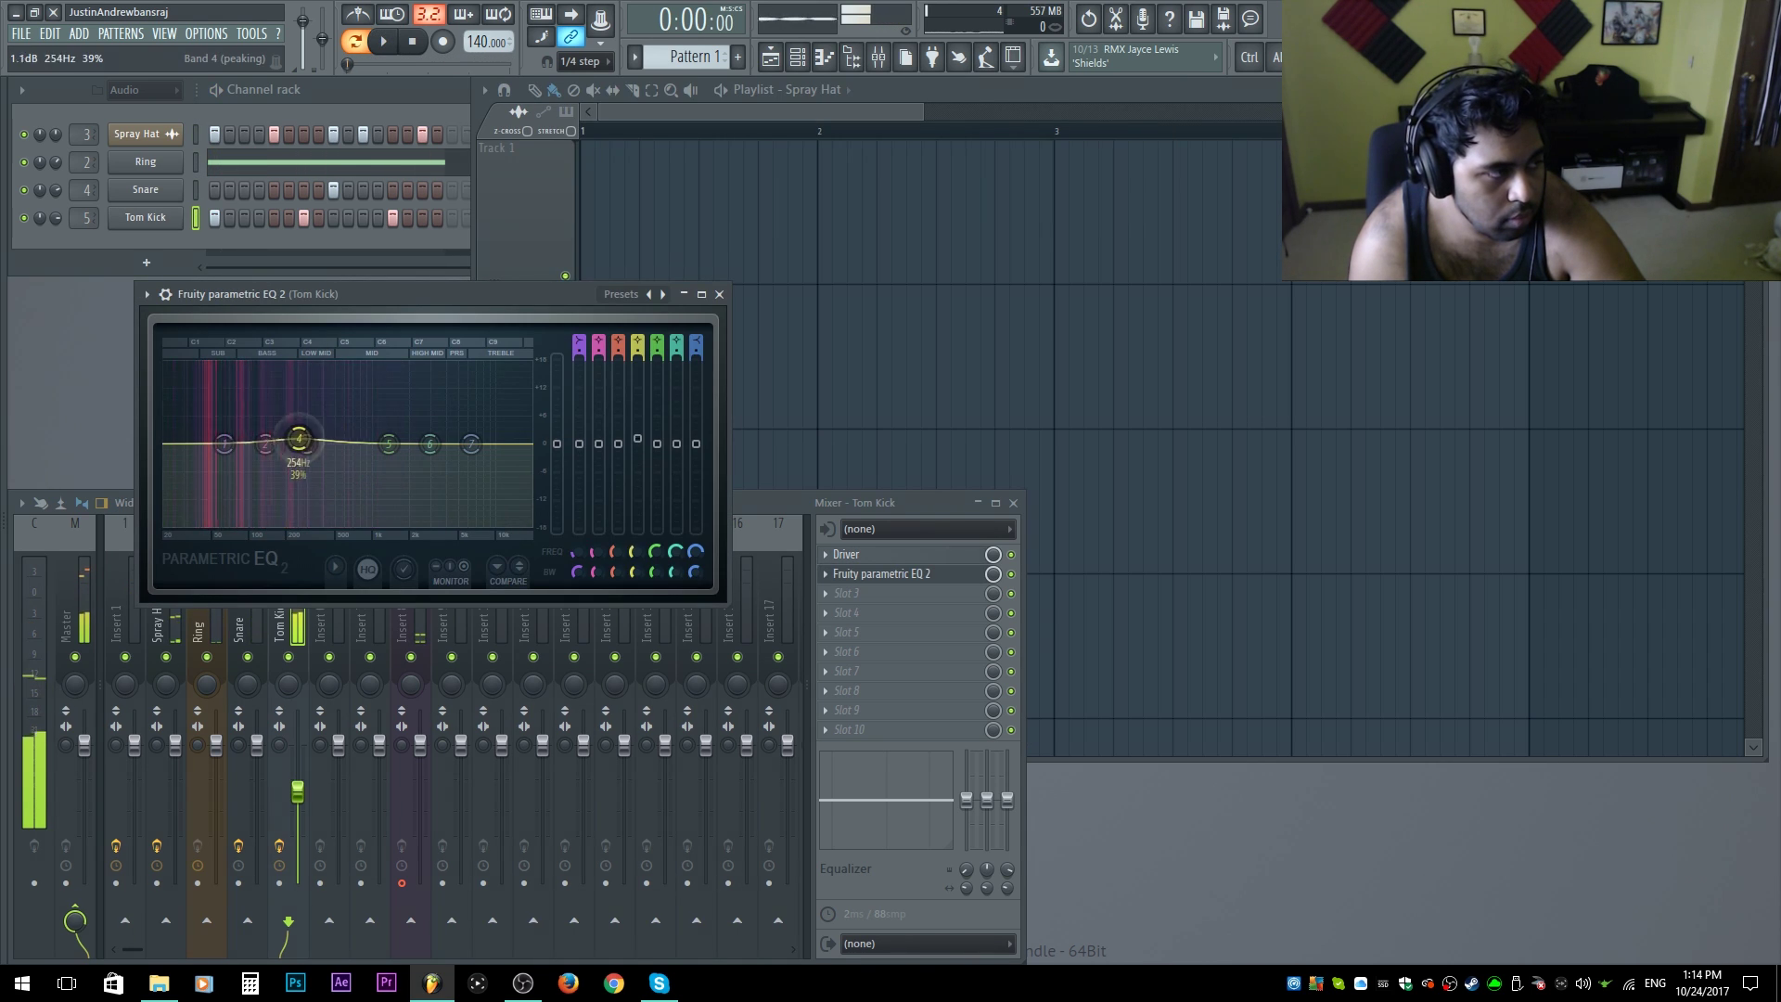
pyautogui.moveTo(290, 446); pyautogui.dragTo(209, 412)
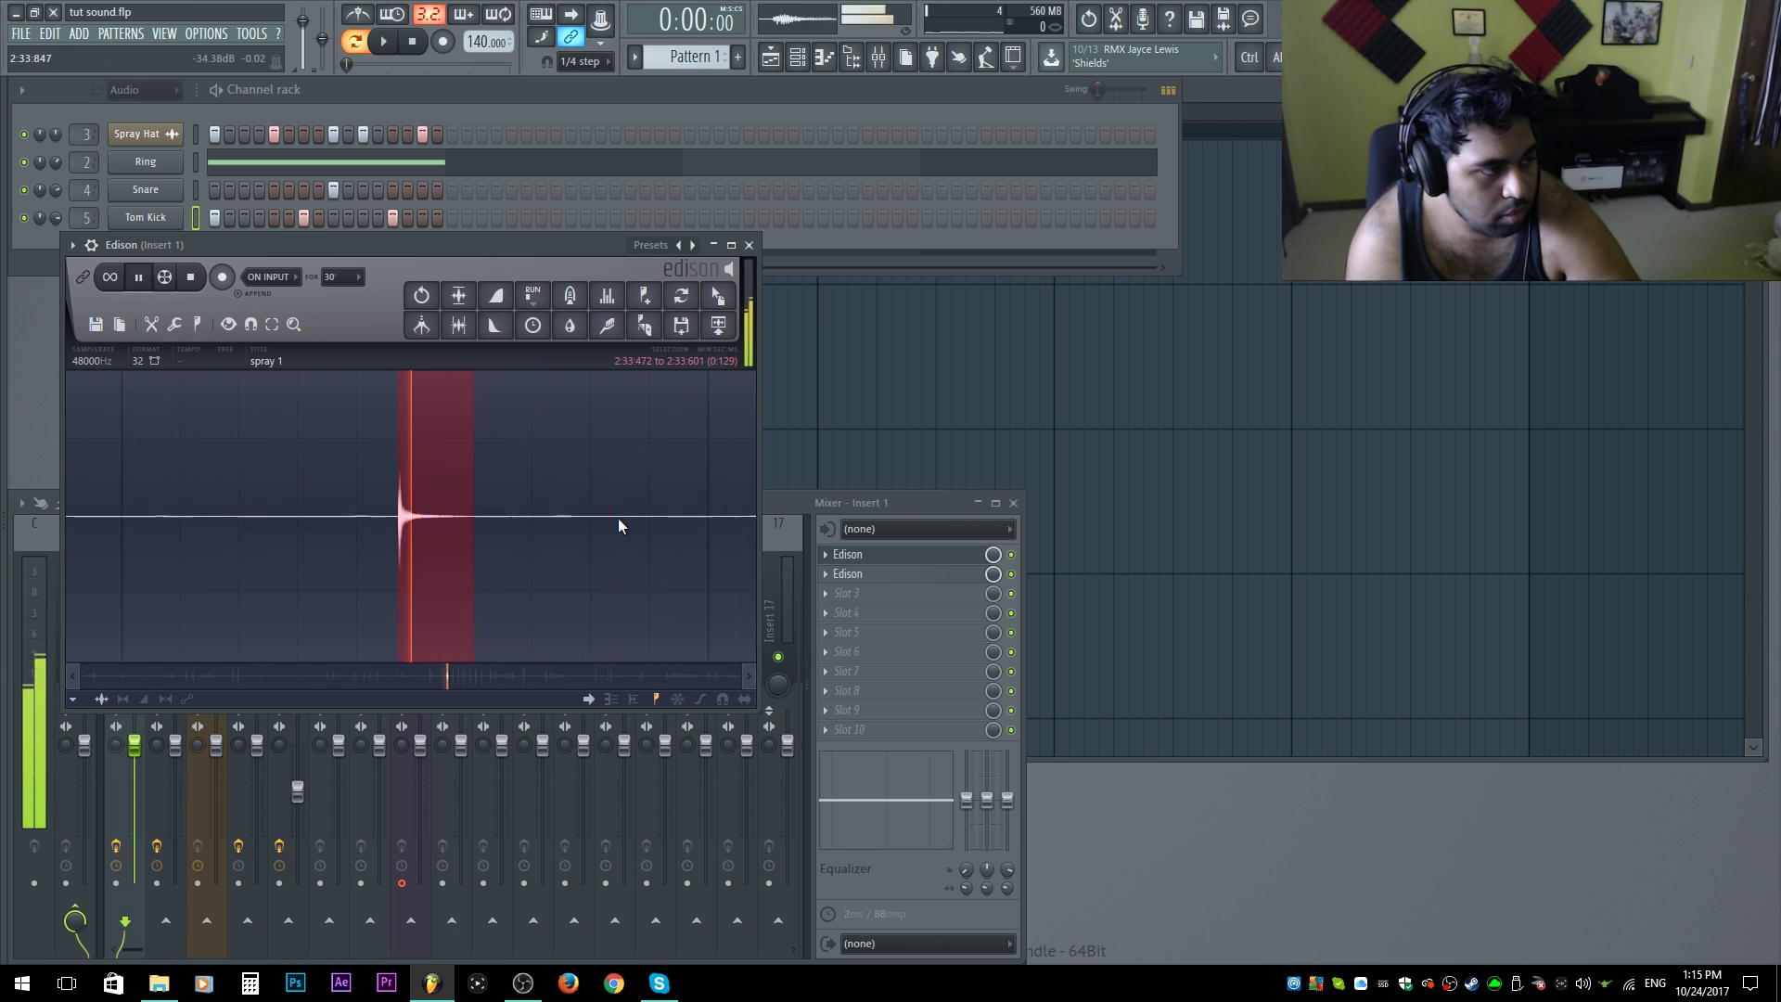
# Step: Audition the clink selected from 2:33:472 to 2:33:601 in the spray 1 recording
pyautogui.press('space')
pyautogui.press('space')
pyautogui.press('space')
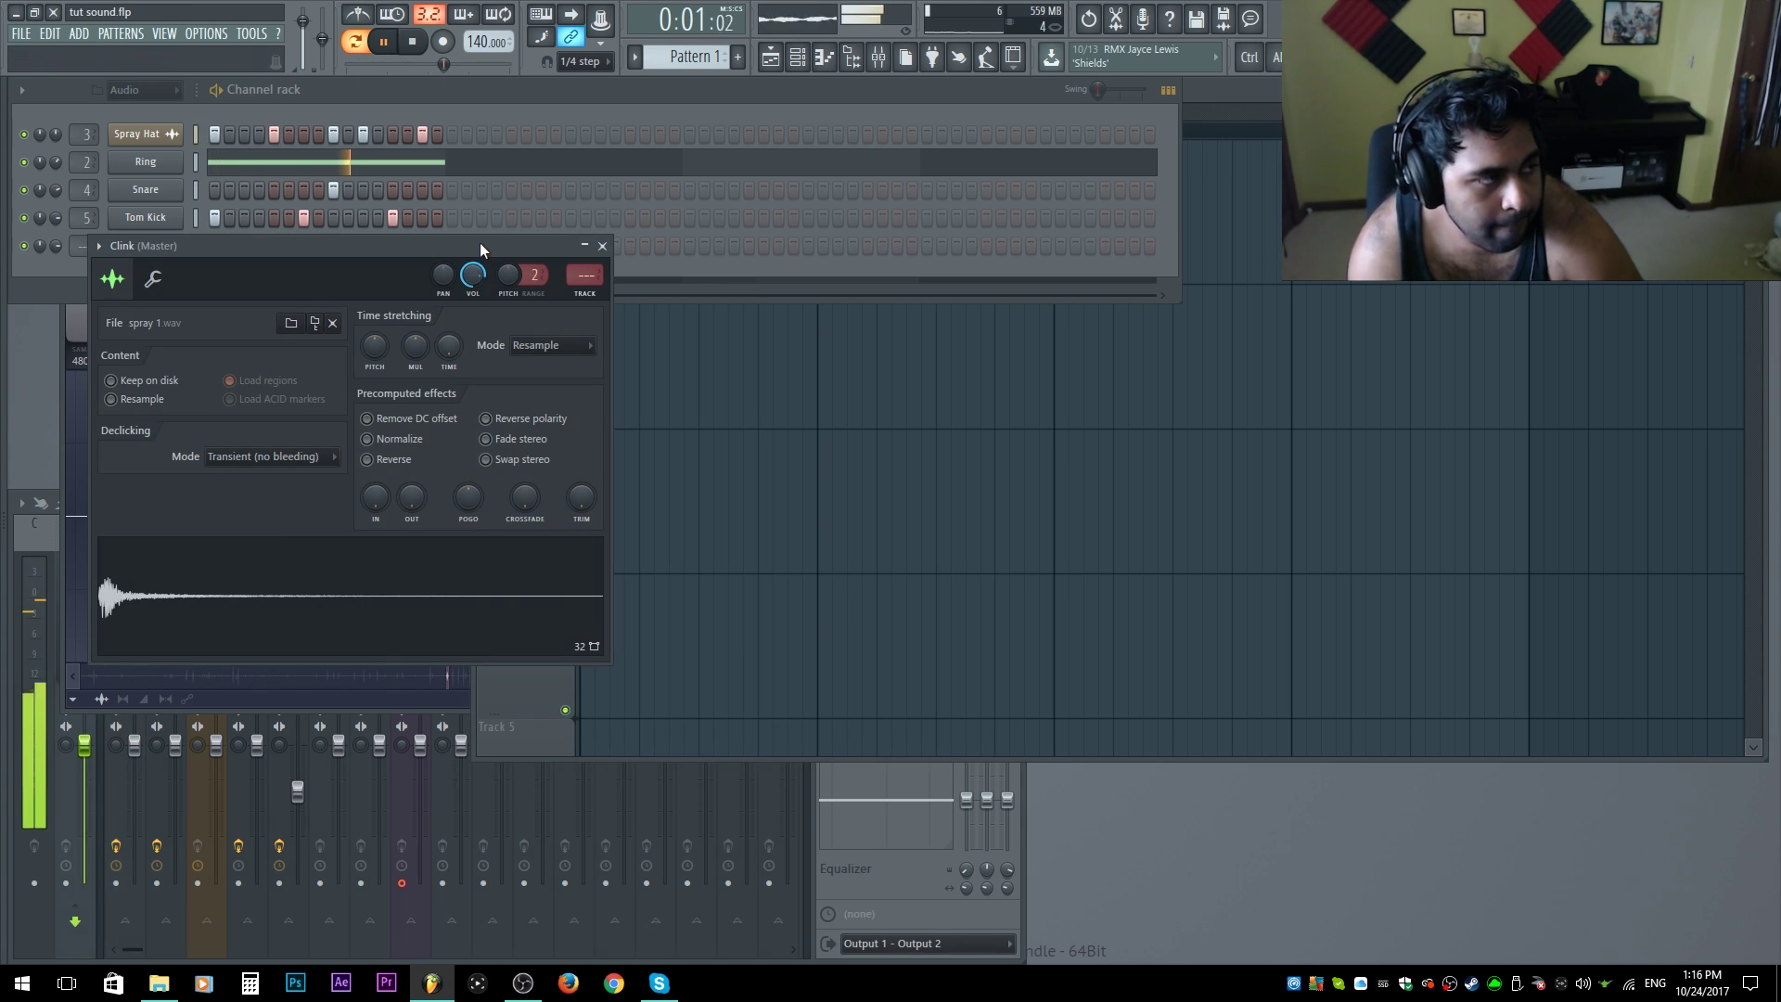
# Step: Move the Clink sampler window aside and add Clink hits on steps 13 and 15
pyautogui.moveTo(481, 249); pyautogui.dragTo(935, 368)
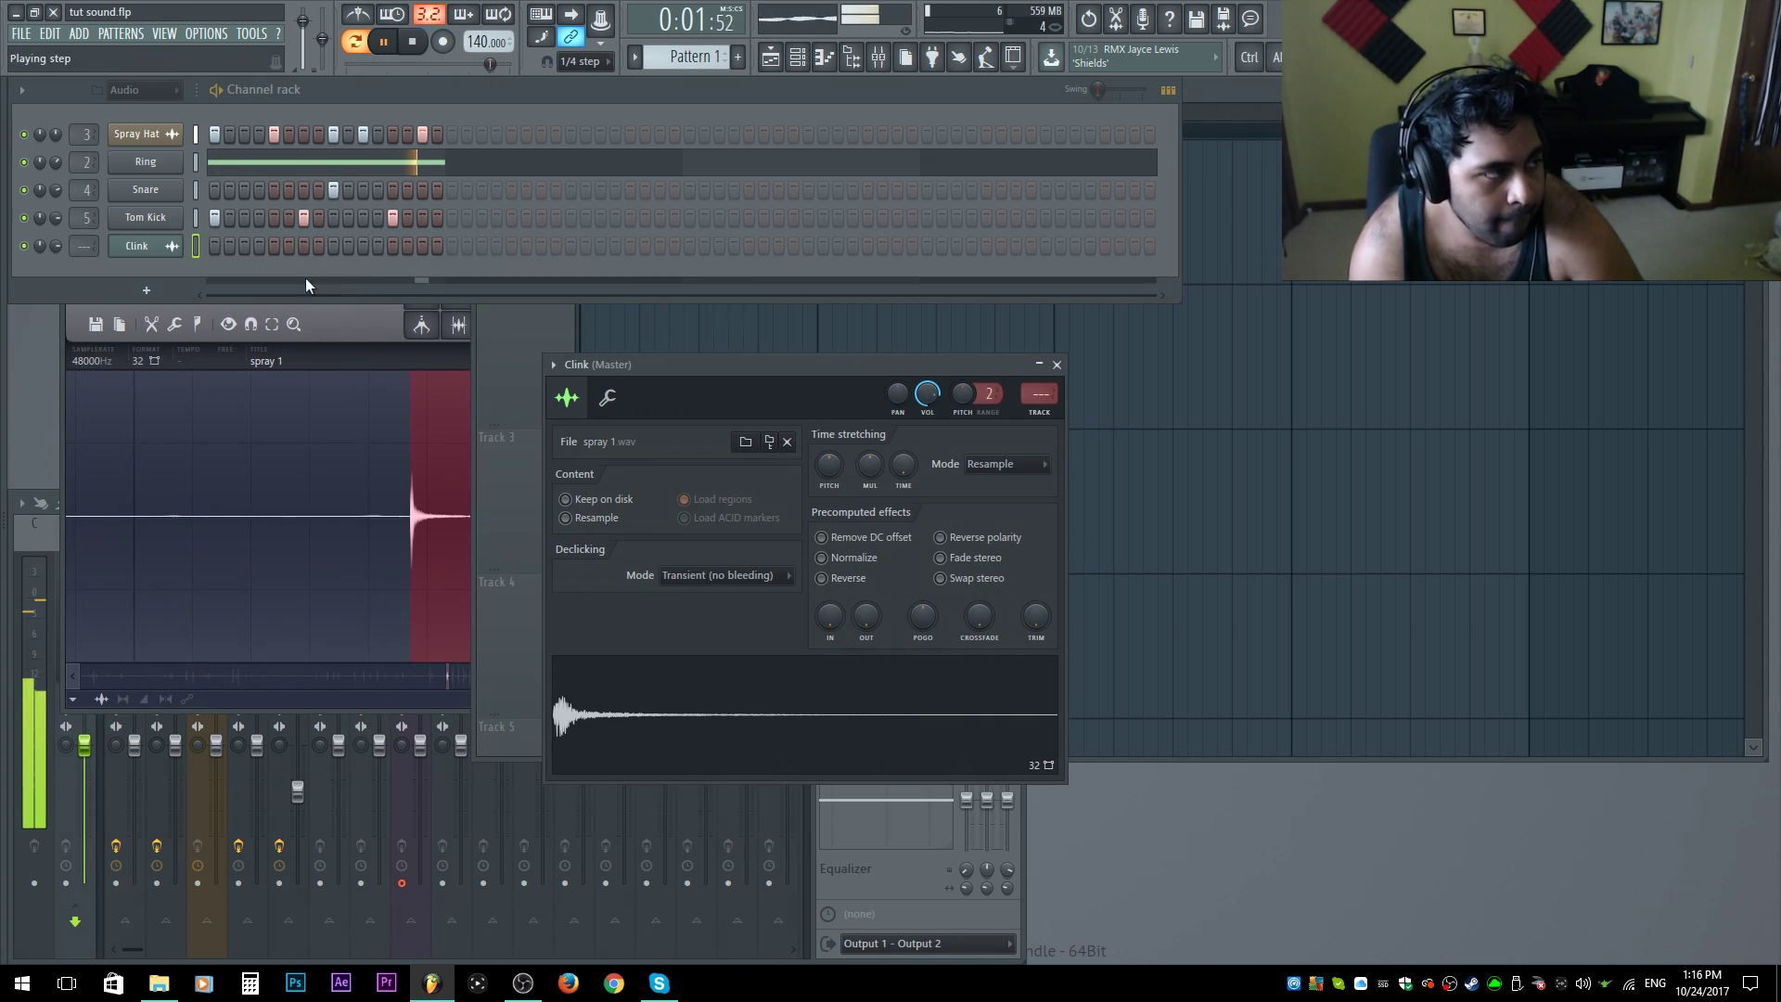
pyautogui.click(393, 245)
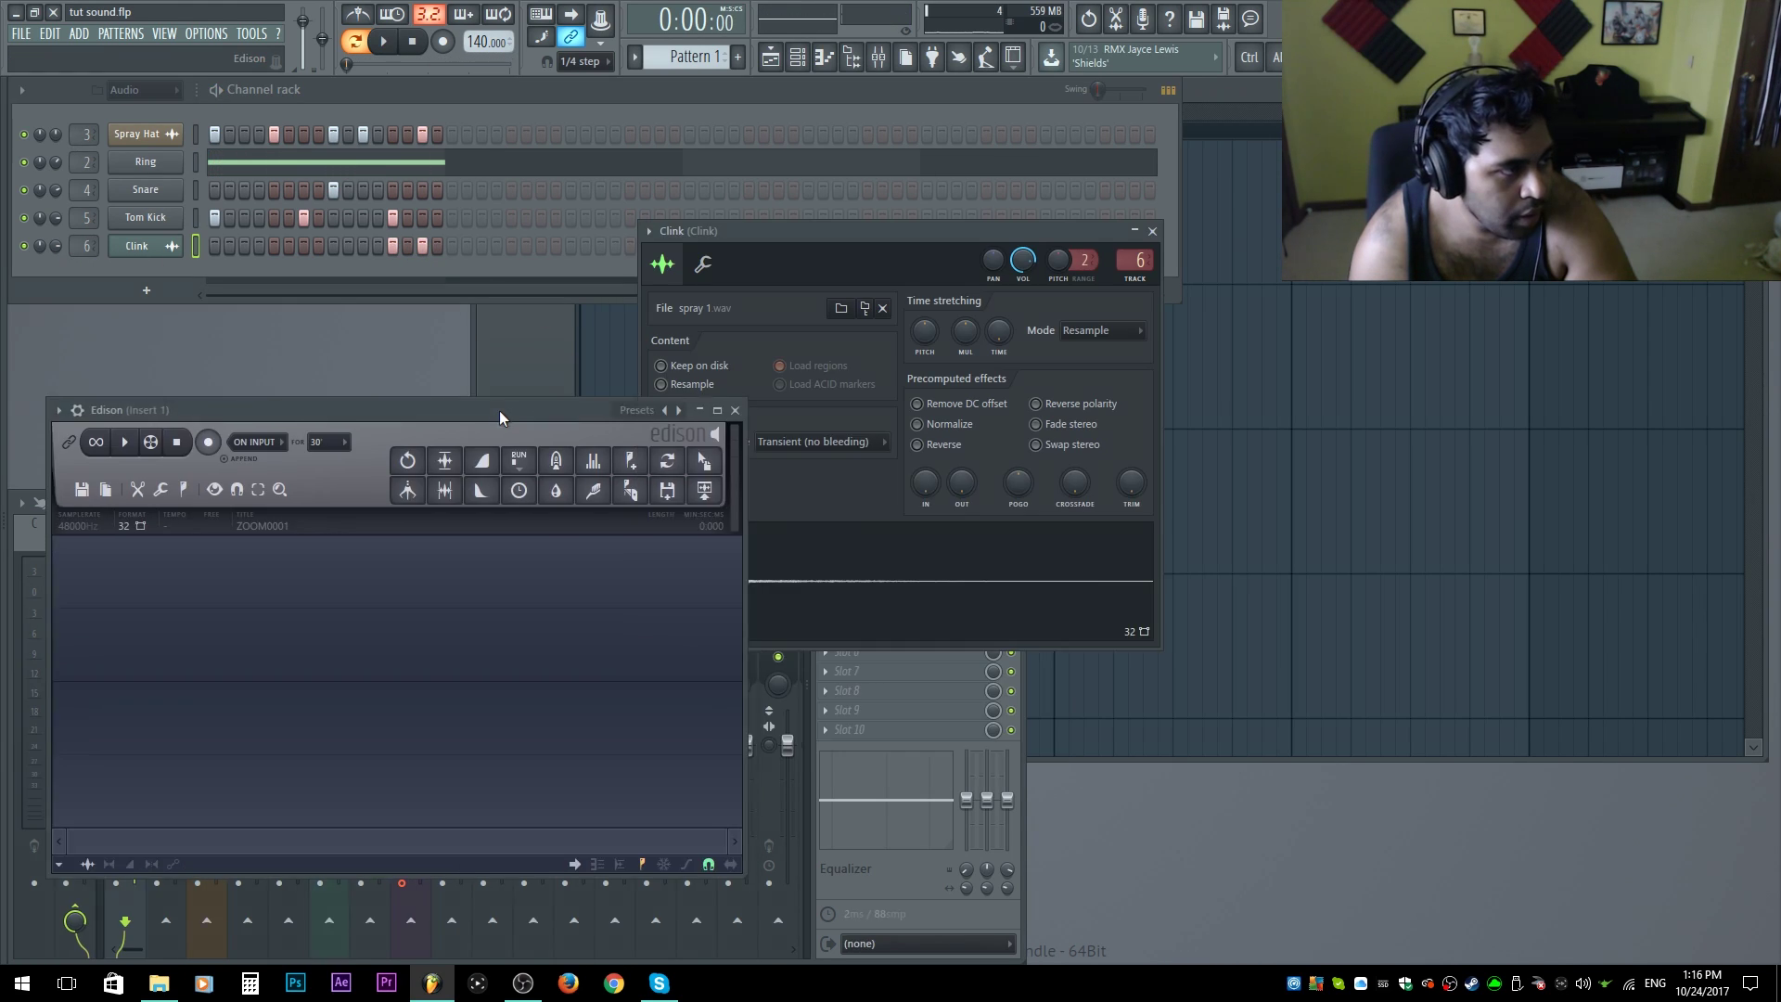
# Step: Arrange the empty Edison and Clink sampler windows side by side and load the Clink sample into Edison
pyautogui.moveTo(499, 410); pyautogui.dragTo(1500, 480)
pyautogui.moveTo(749, 230); pyautogui.dragTo(623, 170)
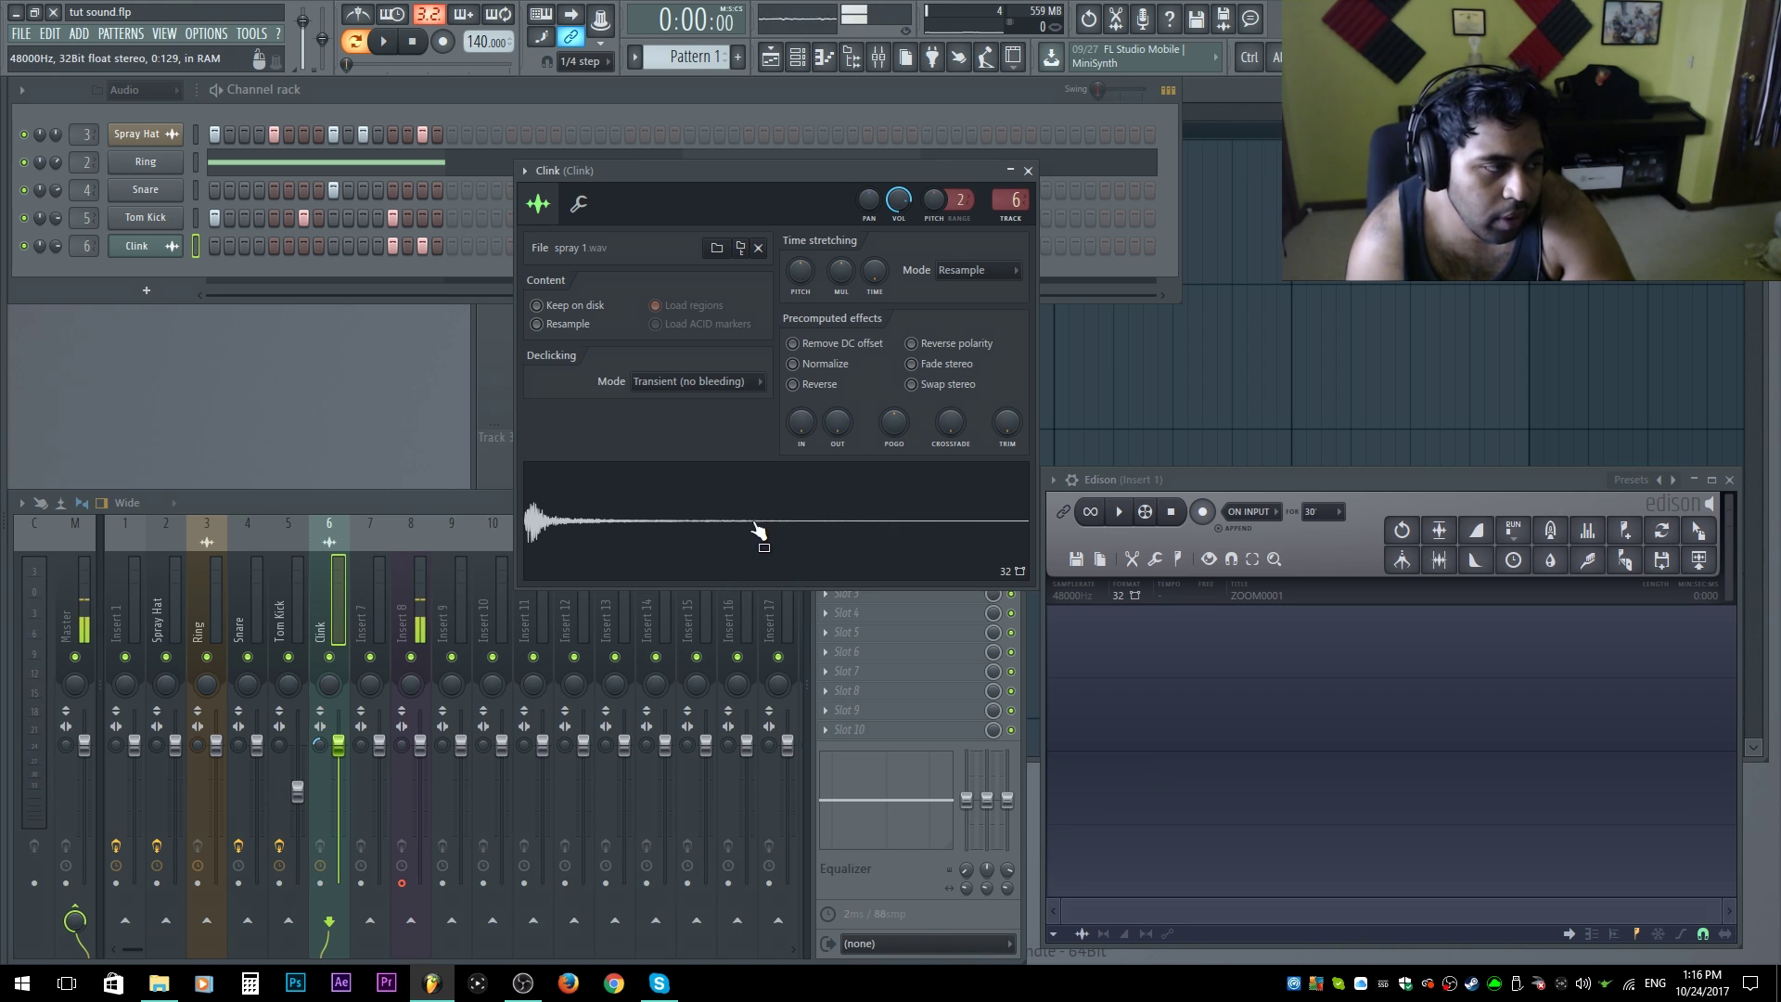
pyautogui.moveTo(615, 519)
pyautogui.mouseDown()
pyautogui.moveTo(1521, 694)
pyautogui.moveTo(1411, 696)
pyautogui.mouseUp()
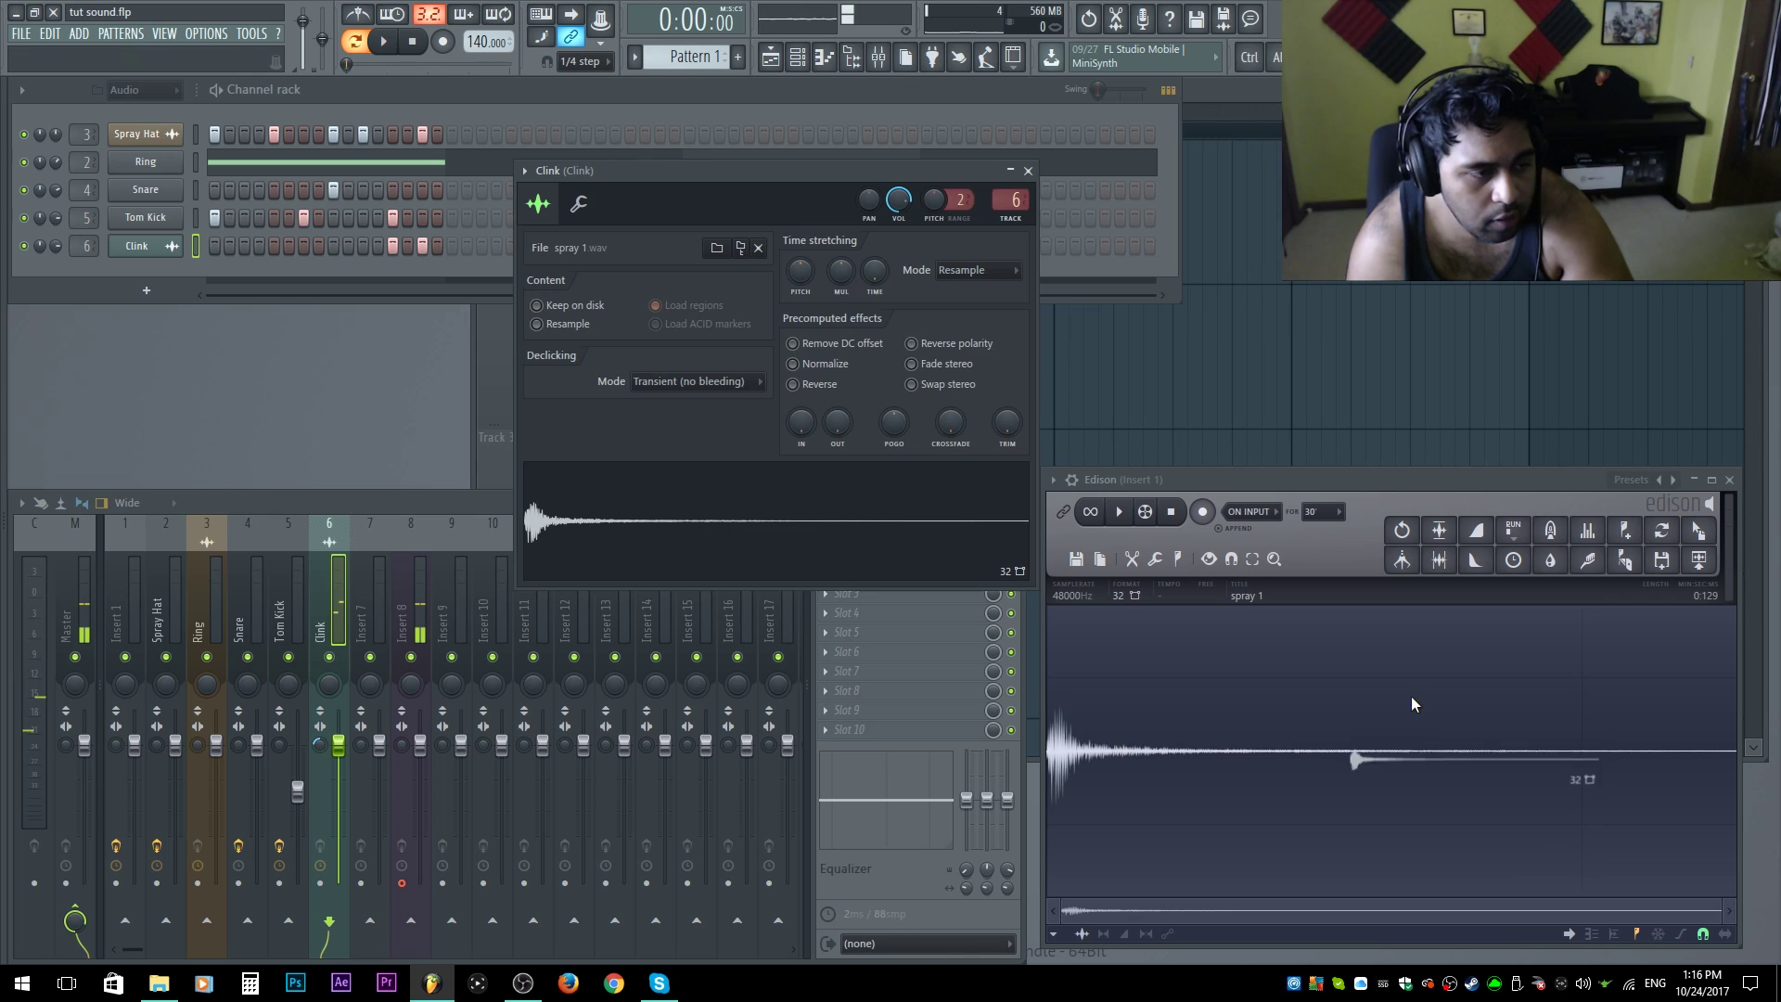
pyautogui.click(1137, 597)
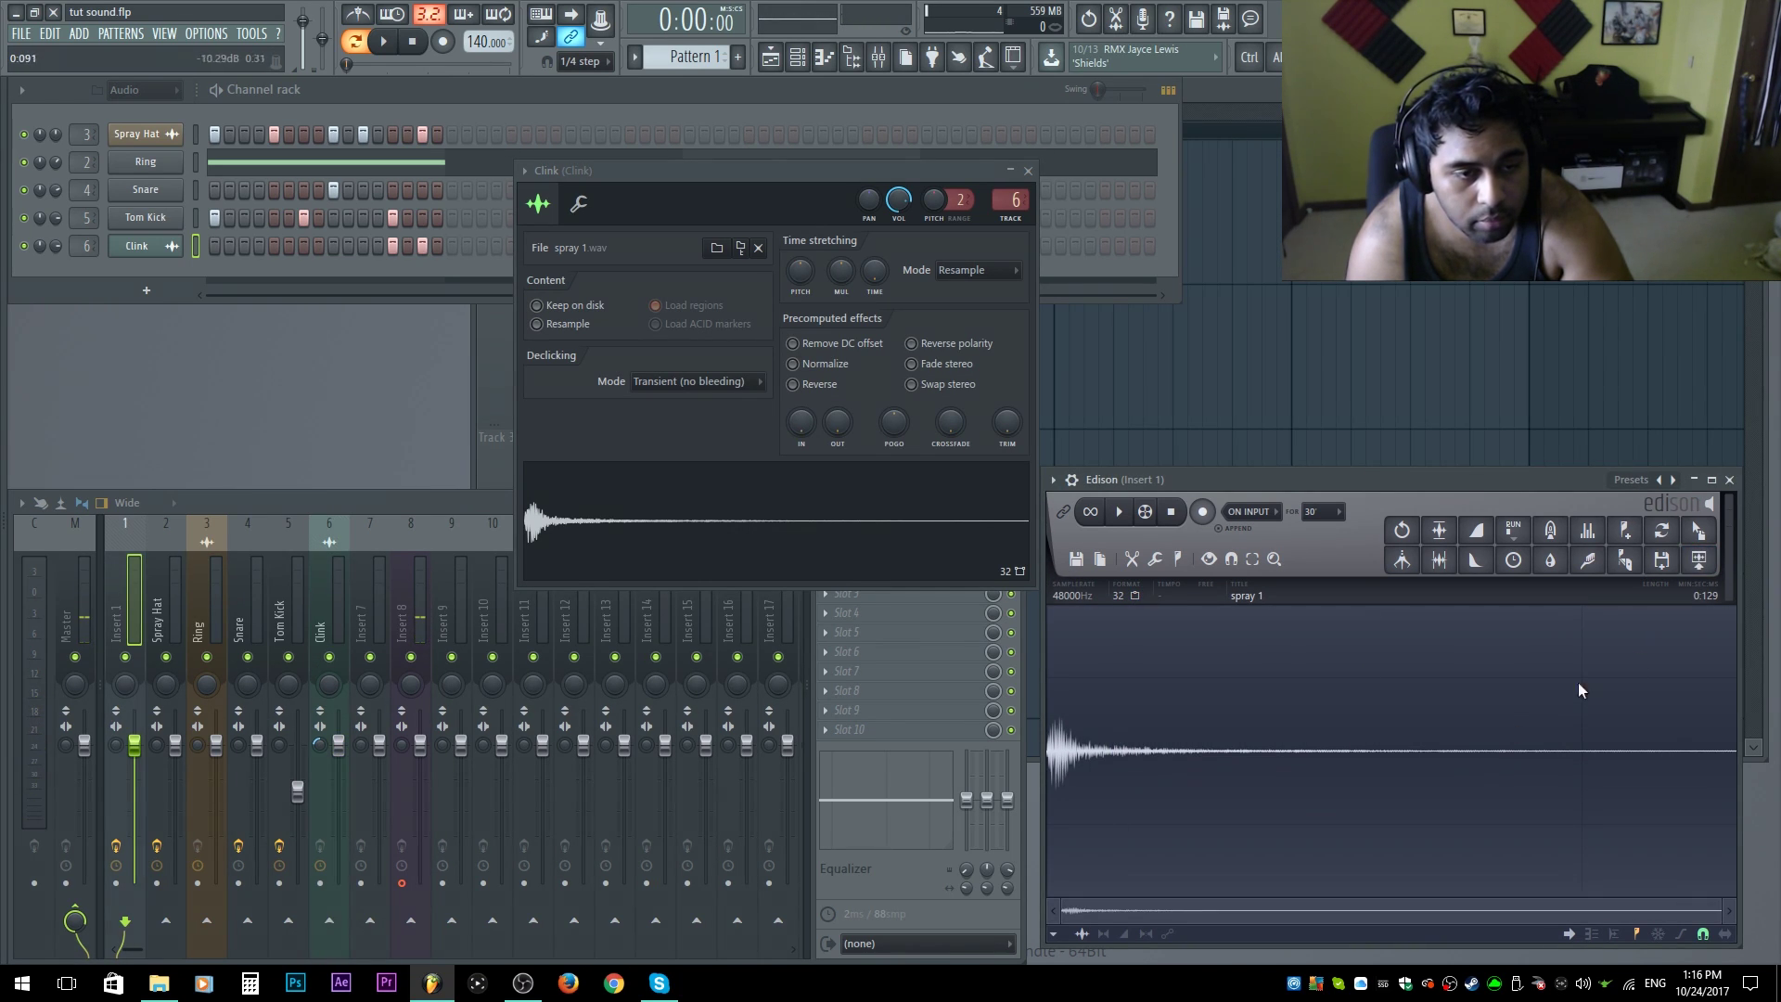
# Step: Normalize the clink audio in Edison, send it back to the Clink channel's sampler and preview it
pyautogui.moveTo(1699, 559); pyautogui.dragTo(877, 554)
pyautogui.moveTo(728, 544); pyautogui.dragTo(608, 518)
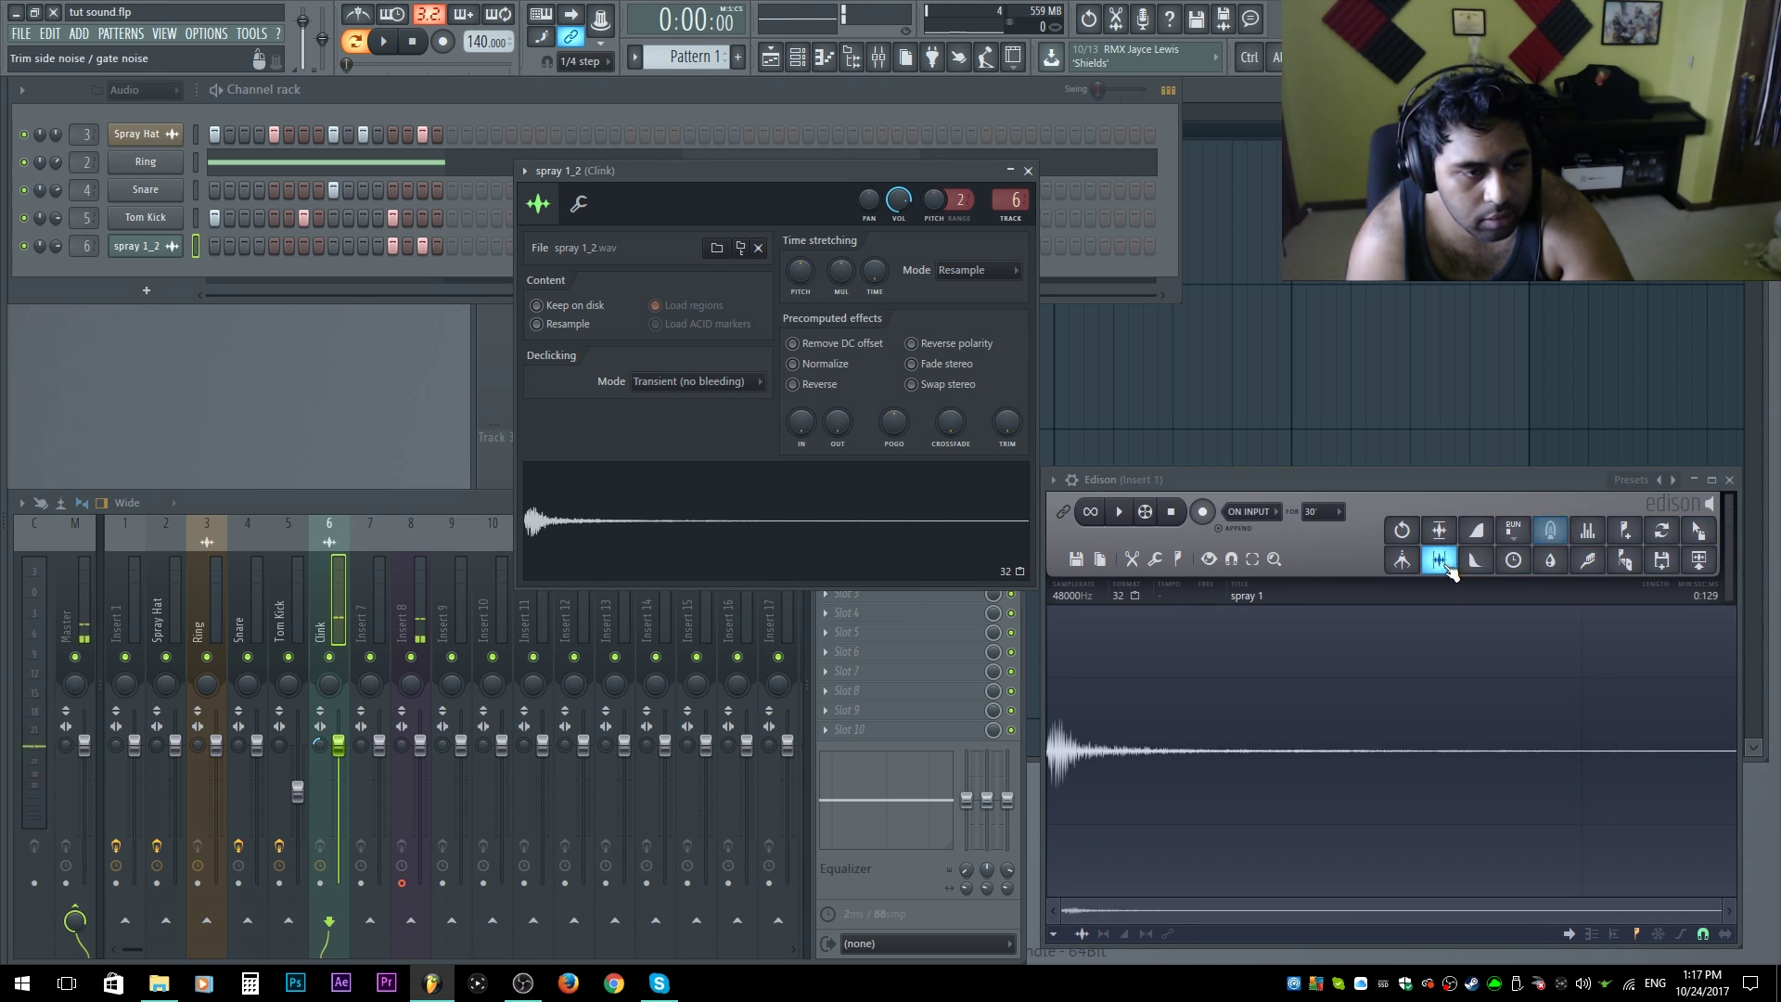
pyautogui.click(1444, 542)
pyautogui.moveTo(1700, 528)
pyautogui.mouseDown()
pyautogui.moveTo(1395, 469)
pyautogui.moveTo(755, 545)
pyautogui.mouseUp()
pyautogui.click(727, 522)
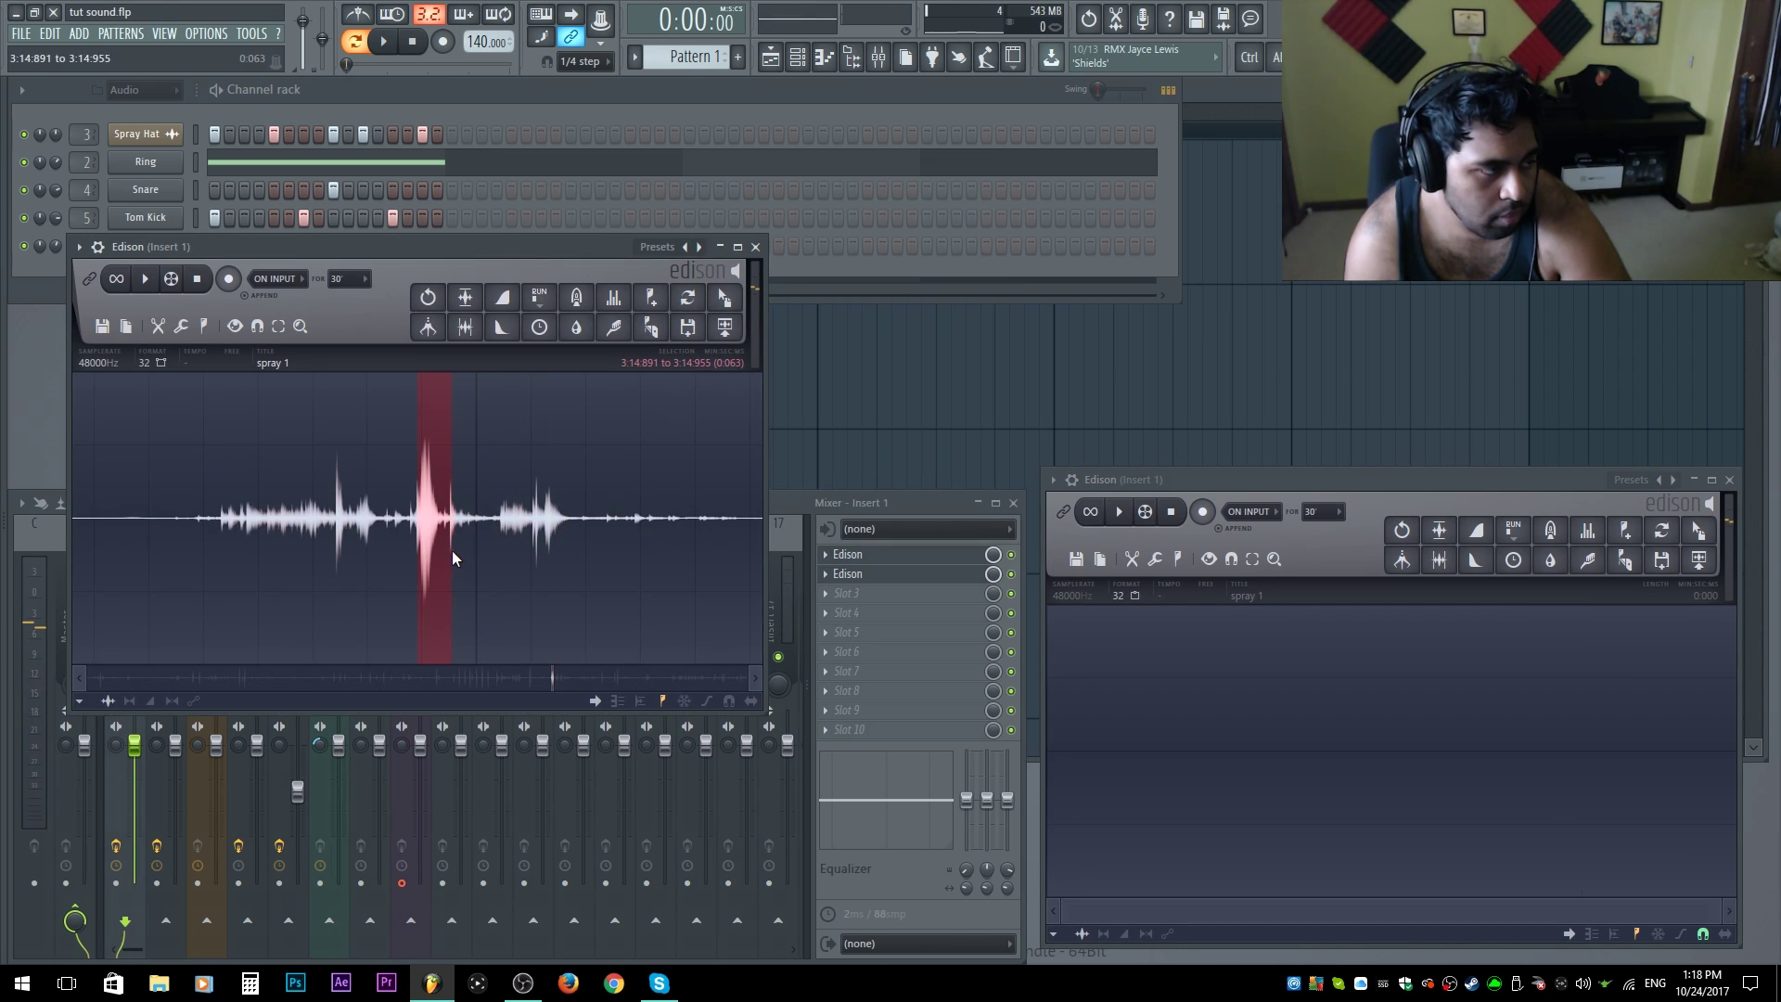
# Step: Audition the short burst in the spray 1 recording and extend its selection to 3:14:891 to 3:15:044
pyautogui.press('space')
pyautogui.press('space')
pyautogui.scroll(3, 447, 550)
pyautogui.moveTo(458, 546); pyautogui.dragTo(599, 542)
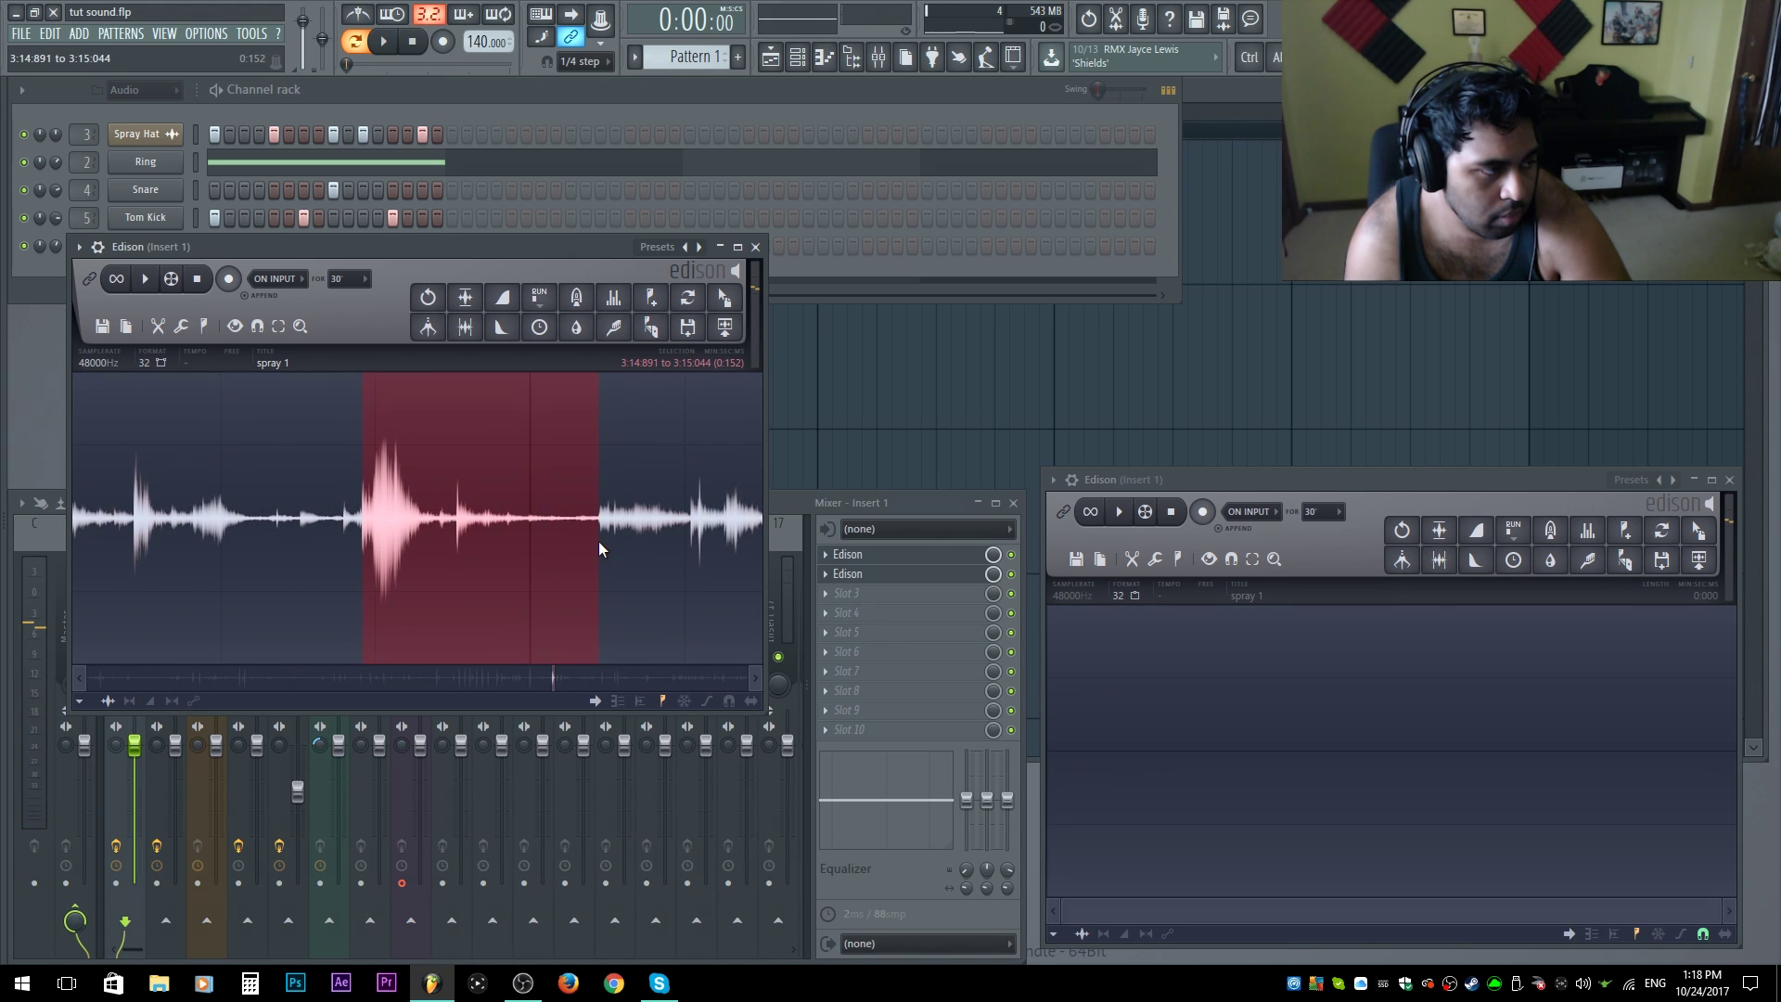
pyautogui.press('space')
pyautogui.press('space')
pyautogui.press('space')
pyautogui.moveTo(520, 490); pyautogui.dragTo(219, 553)
pyautogui.scroll(3, 102, 542)
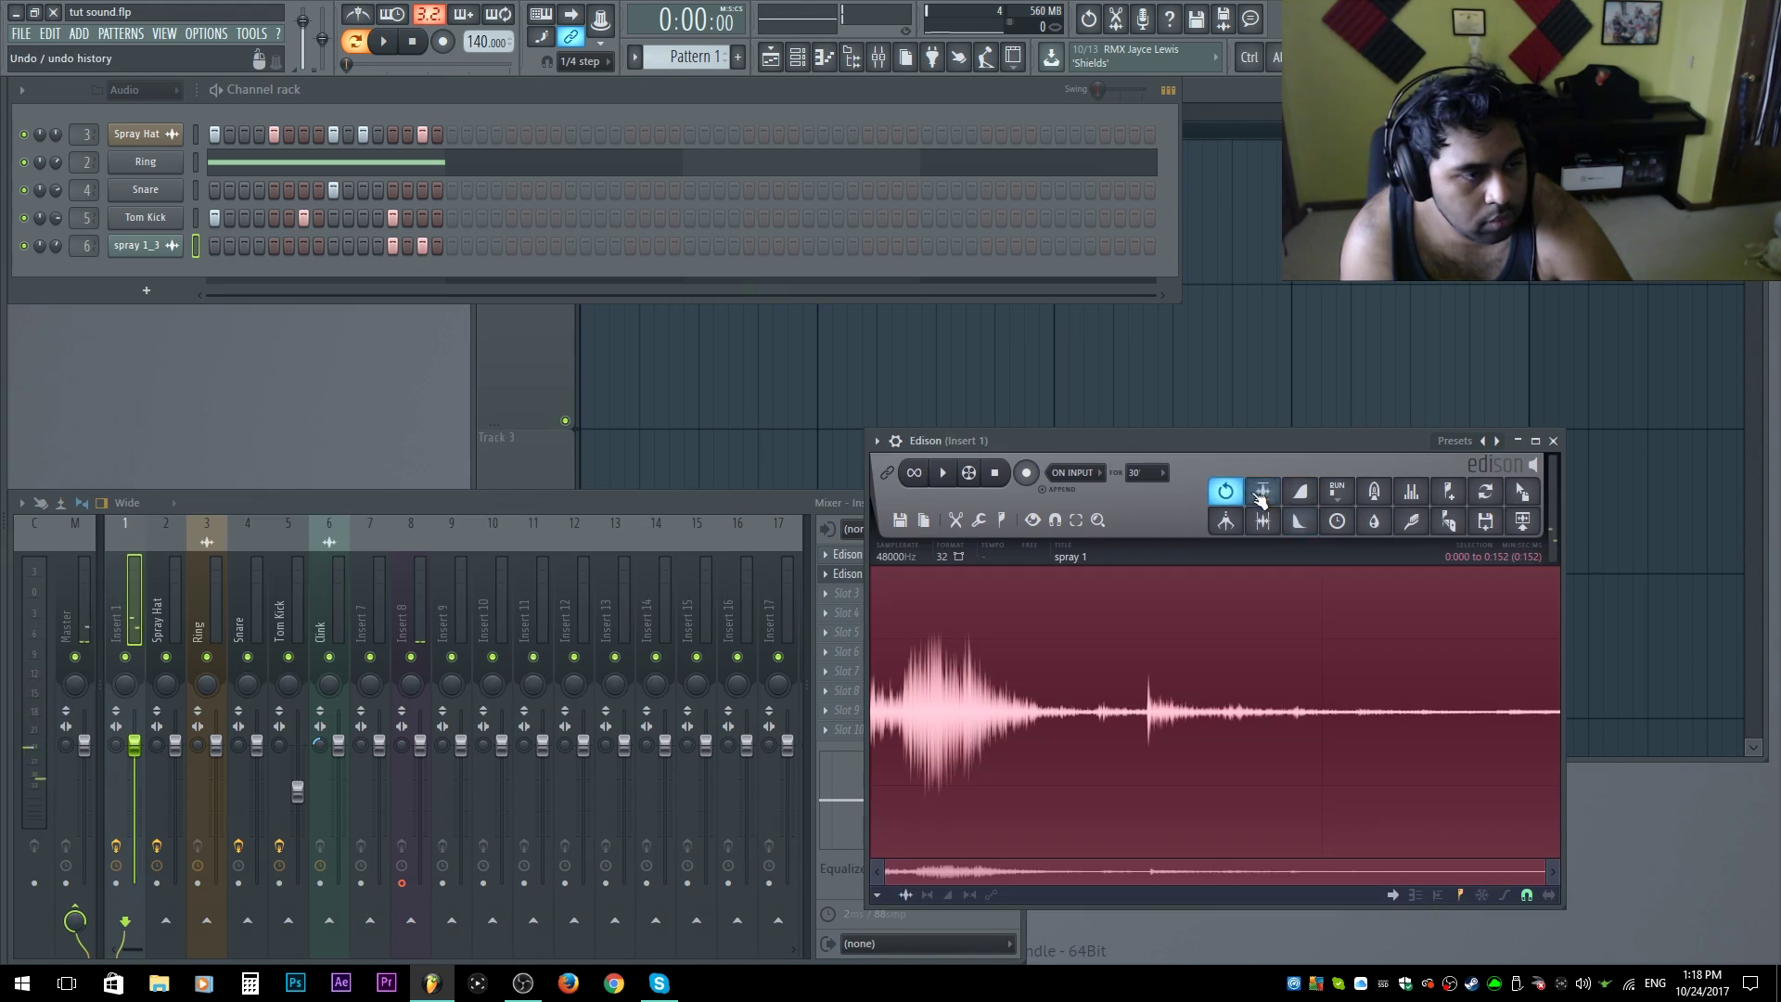
# Step: Normalize the copied burst in Edison and stretch it with the Resample method, using a lower coarse pitch and a longer time multiplier
pyautogui.click(1262, 491)
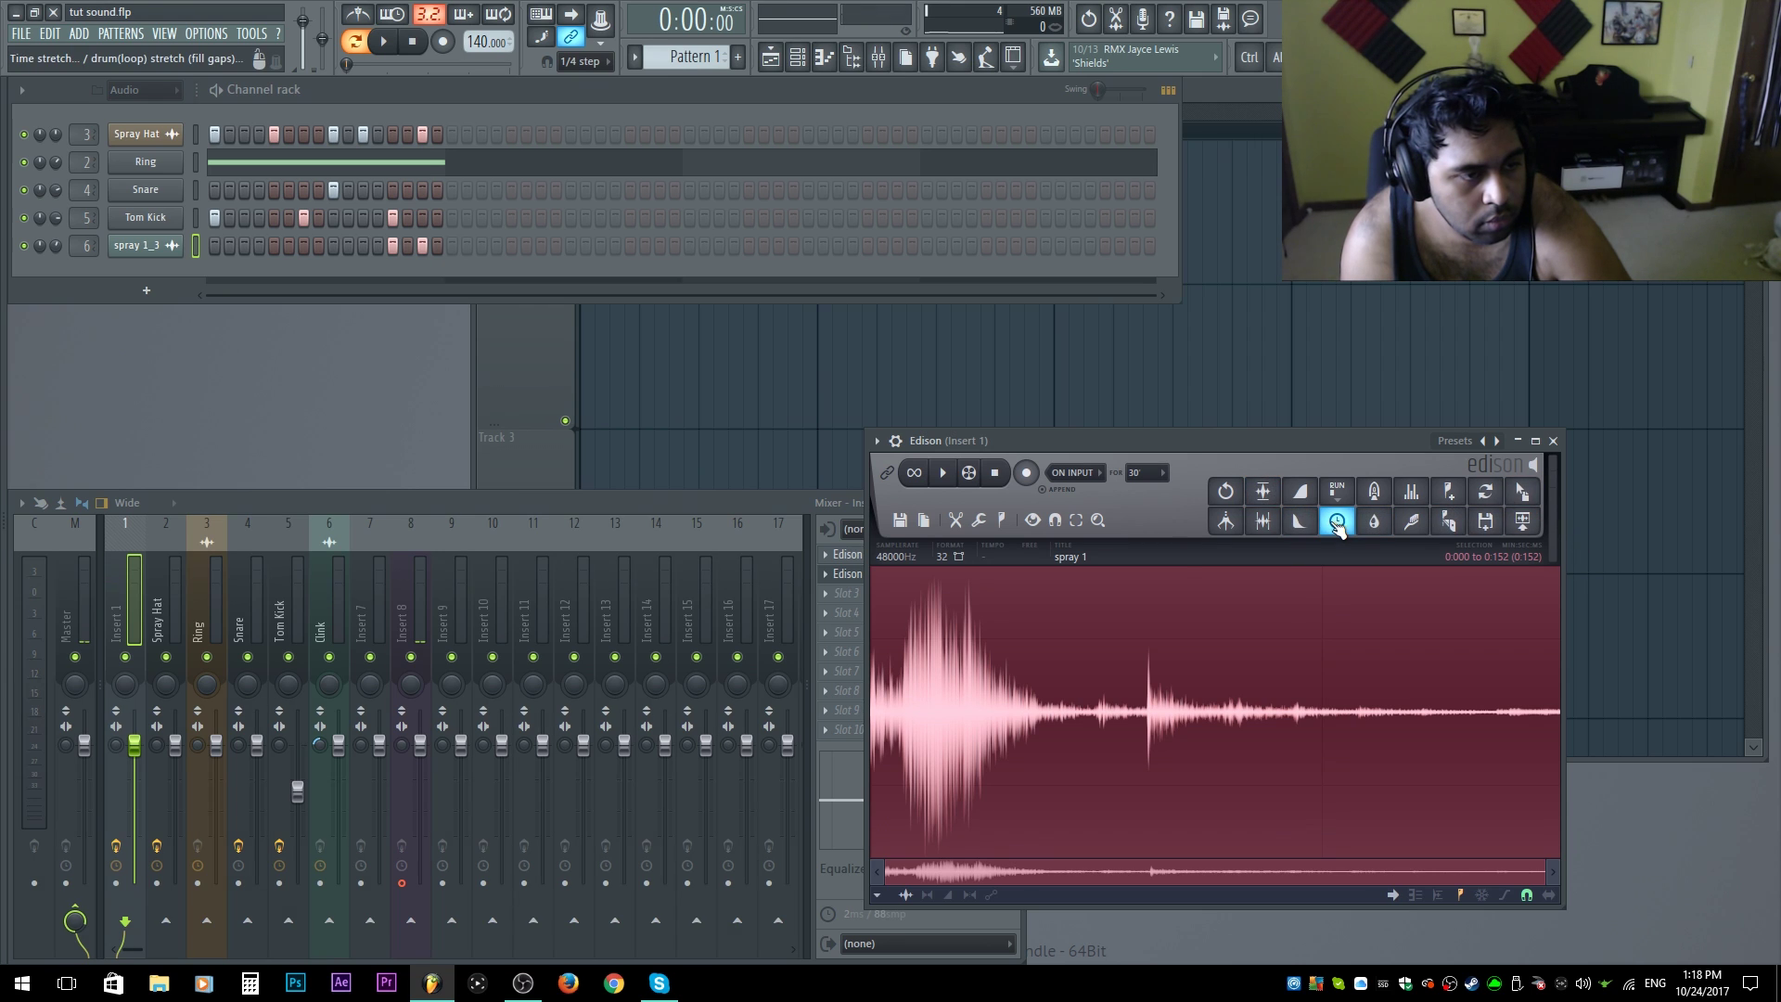
pyautogui.click(1302, 522)
pyautogui.moveTo(896, 486); pyautogui.dragTo(897, 408)
pyautogui.moveTo(896, 491); pyautogui.dragTo(896, 534)
pyautogui.moveTo(916, 447); pyautogui.dragTo(906, 447)
pyautogui.moveTo(1160, 440); pyautogui.dragTo(1160, 451)
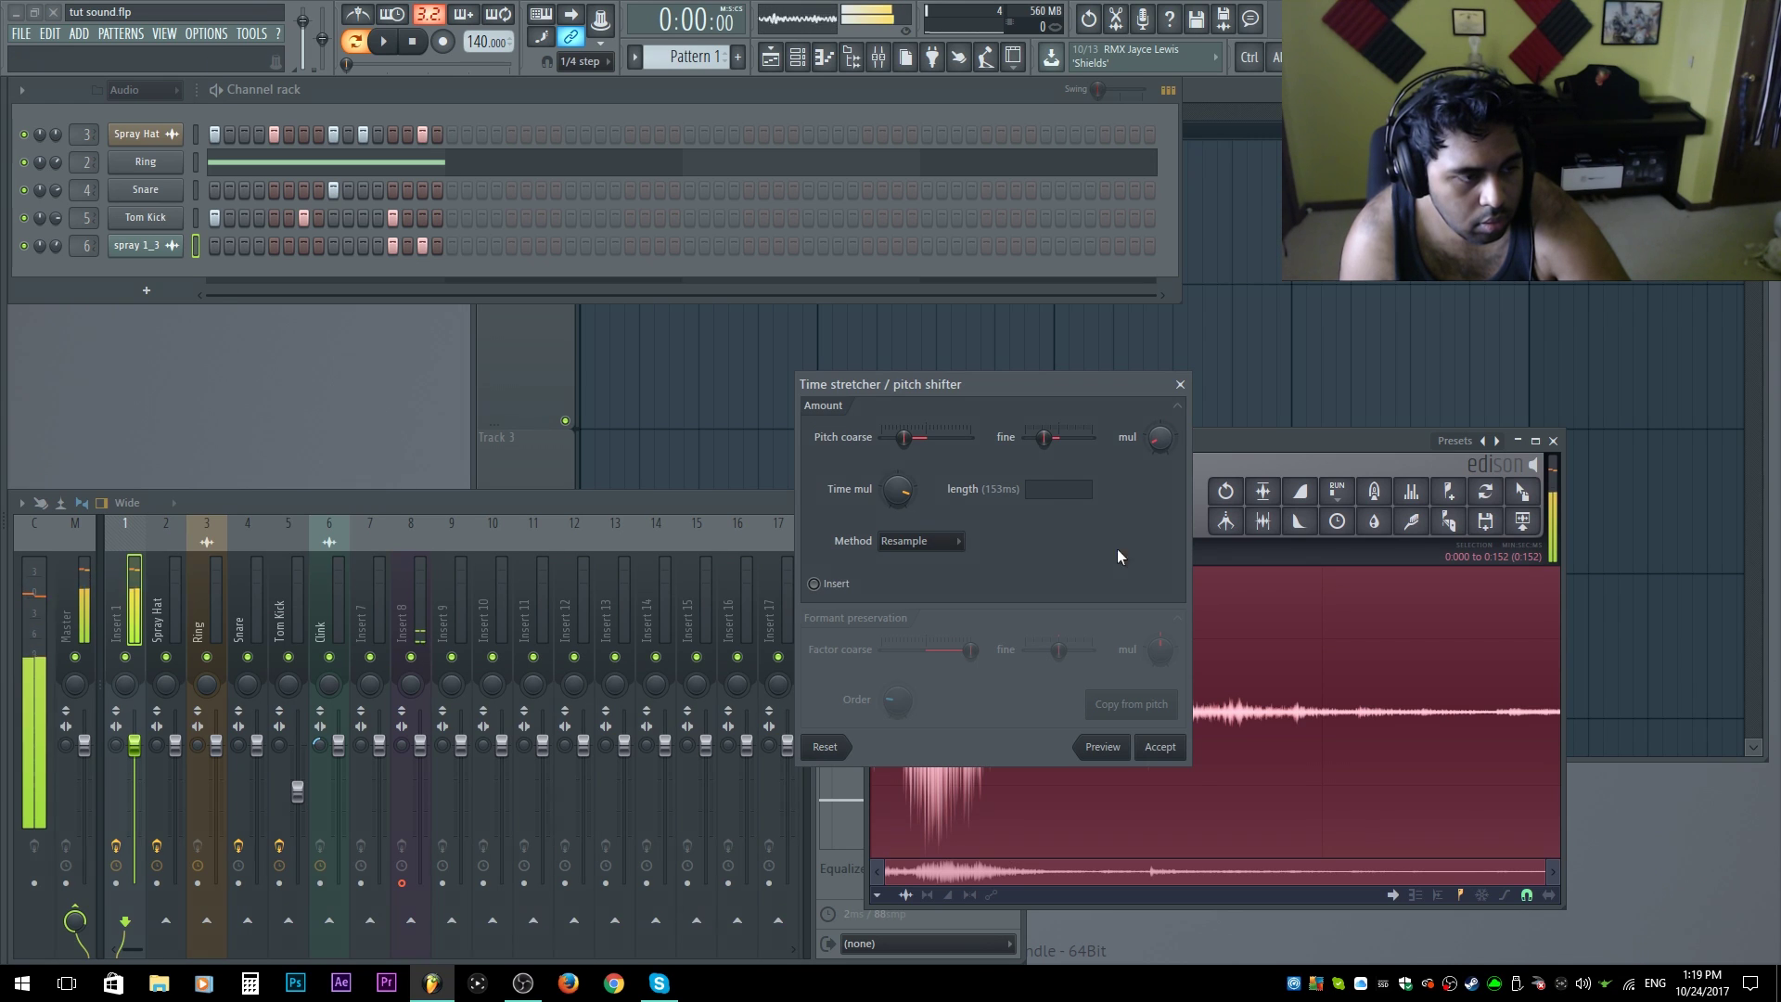
pyautogui.click(1160, 747)
# Step: Select the second hit and its decay in the stretched burst, audition it and trim the audio to that 0:695 section
pyautogui.scroll(-4, 1136, 753)
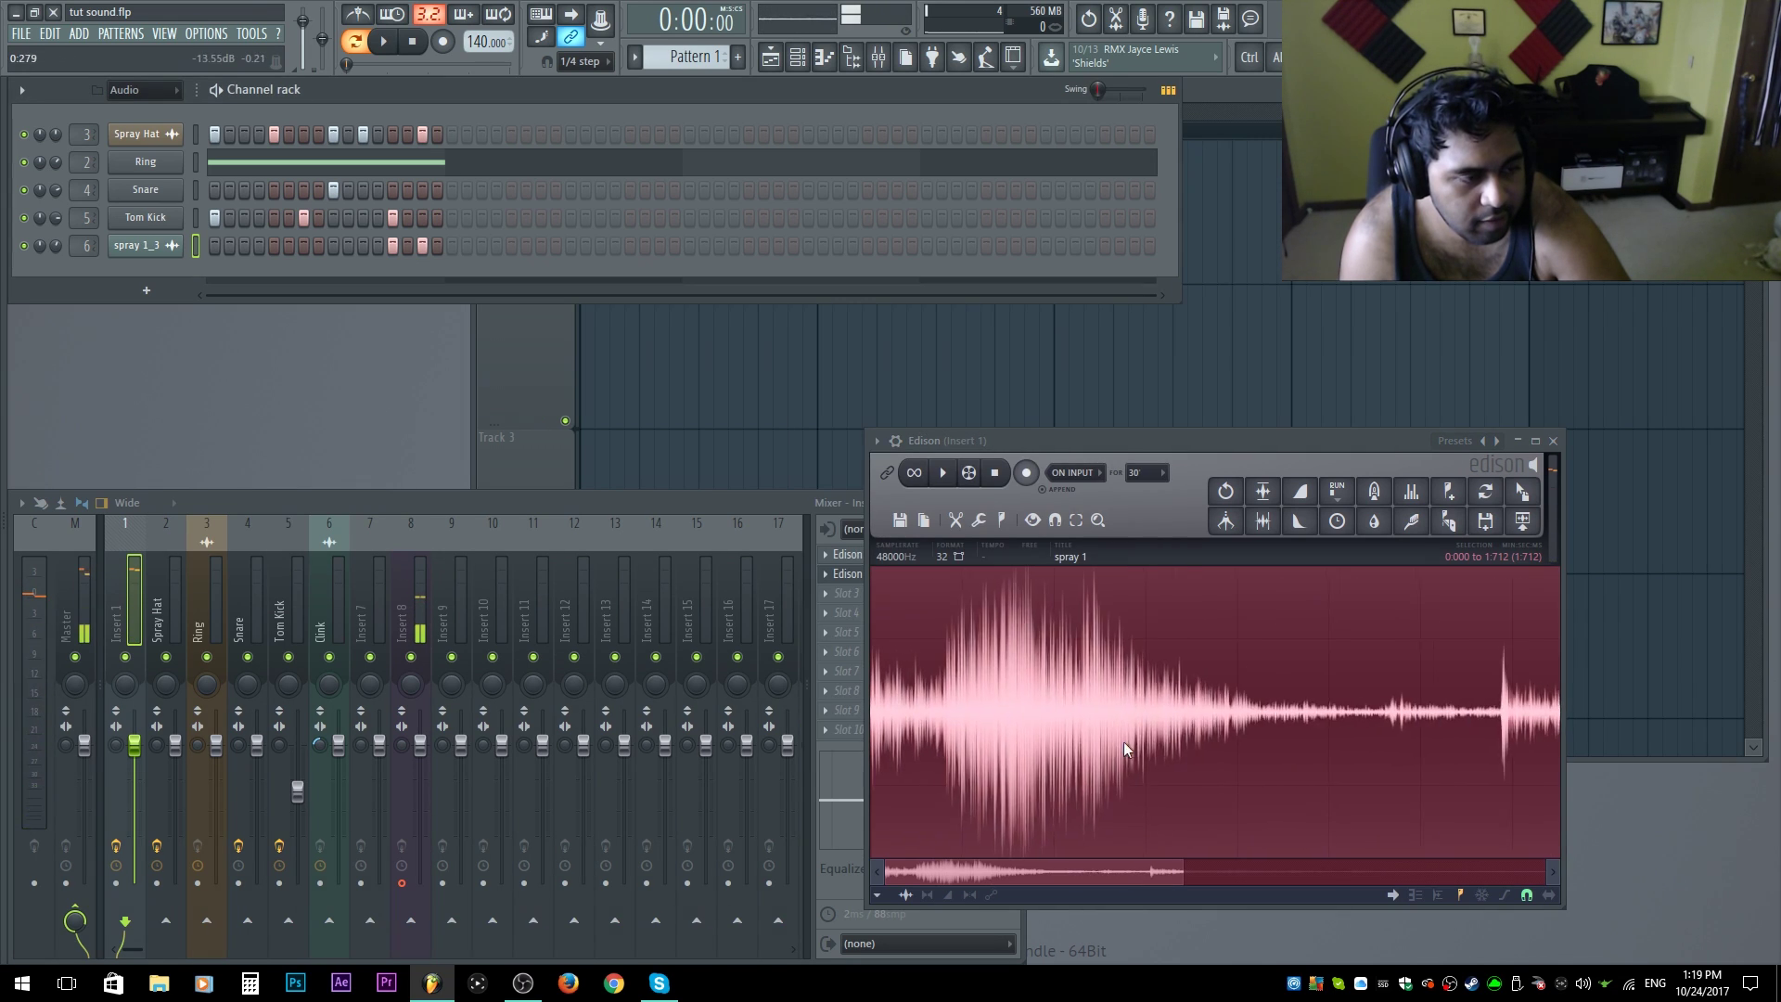
pyautogui.click(1371, 728)
pyautogui.press('space')
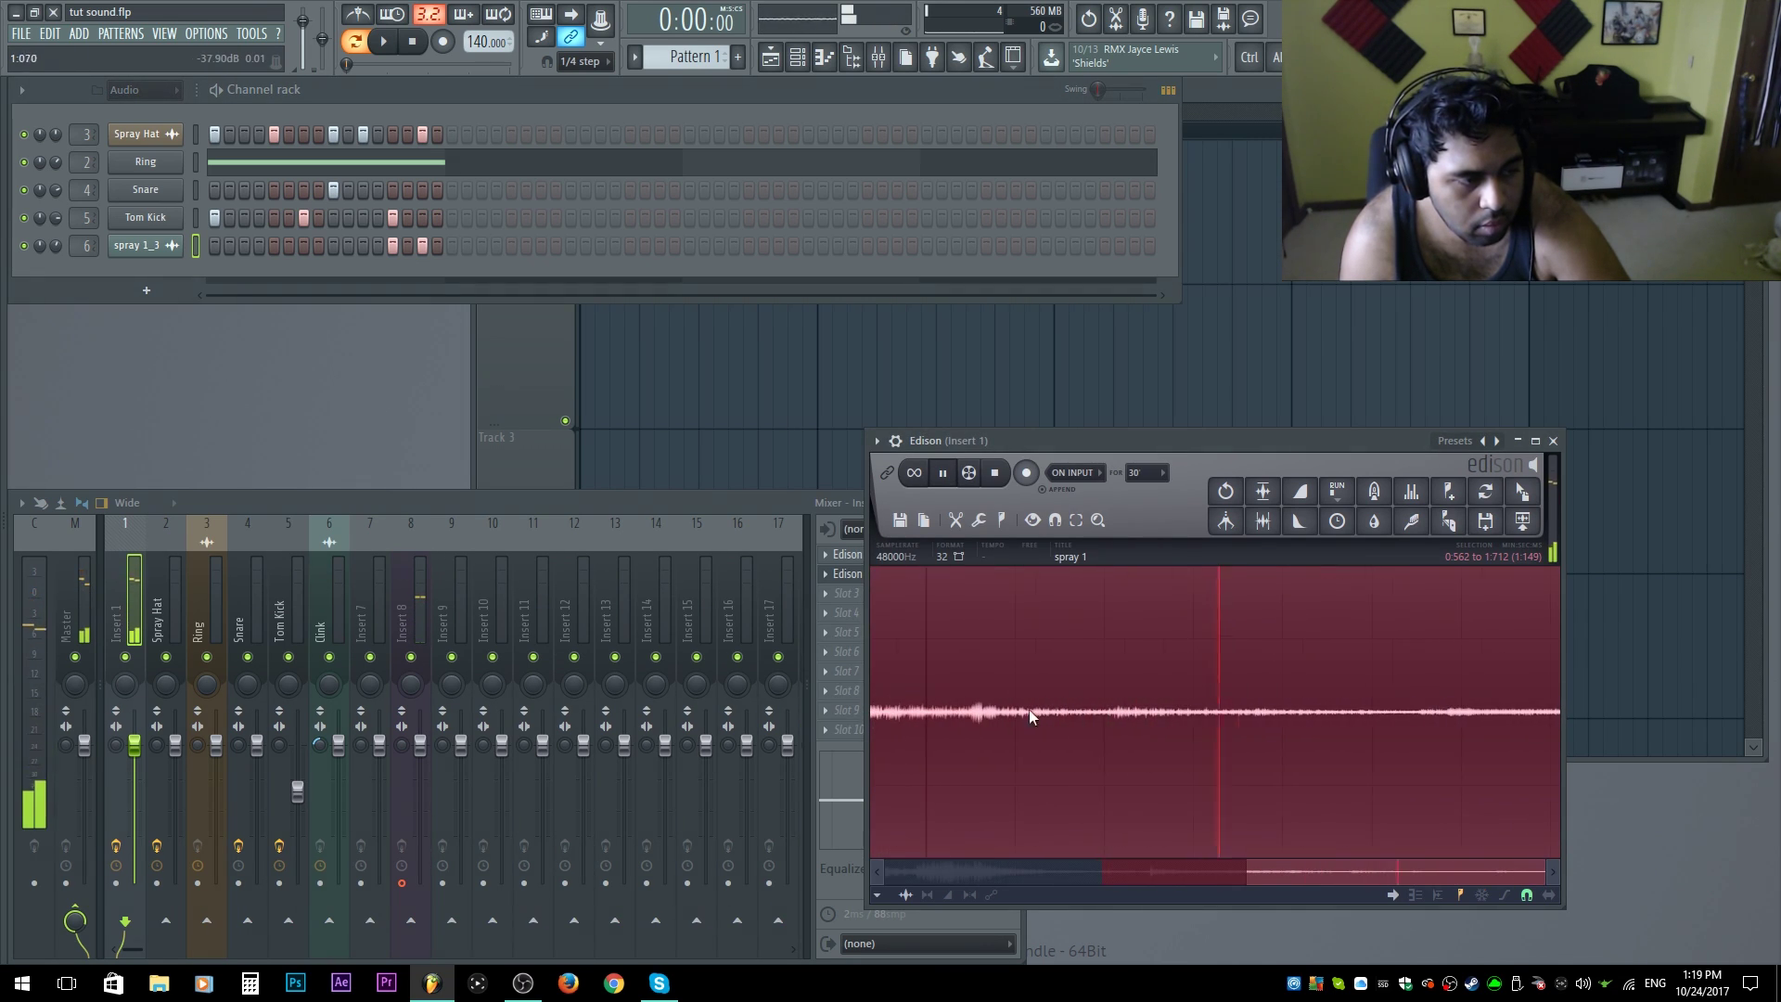
pyautogui.click(1114, 725)
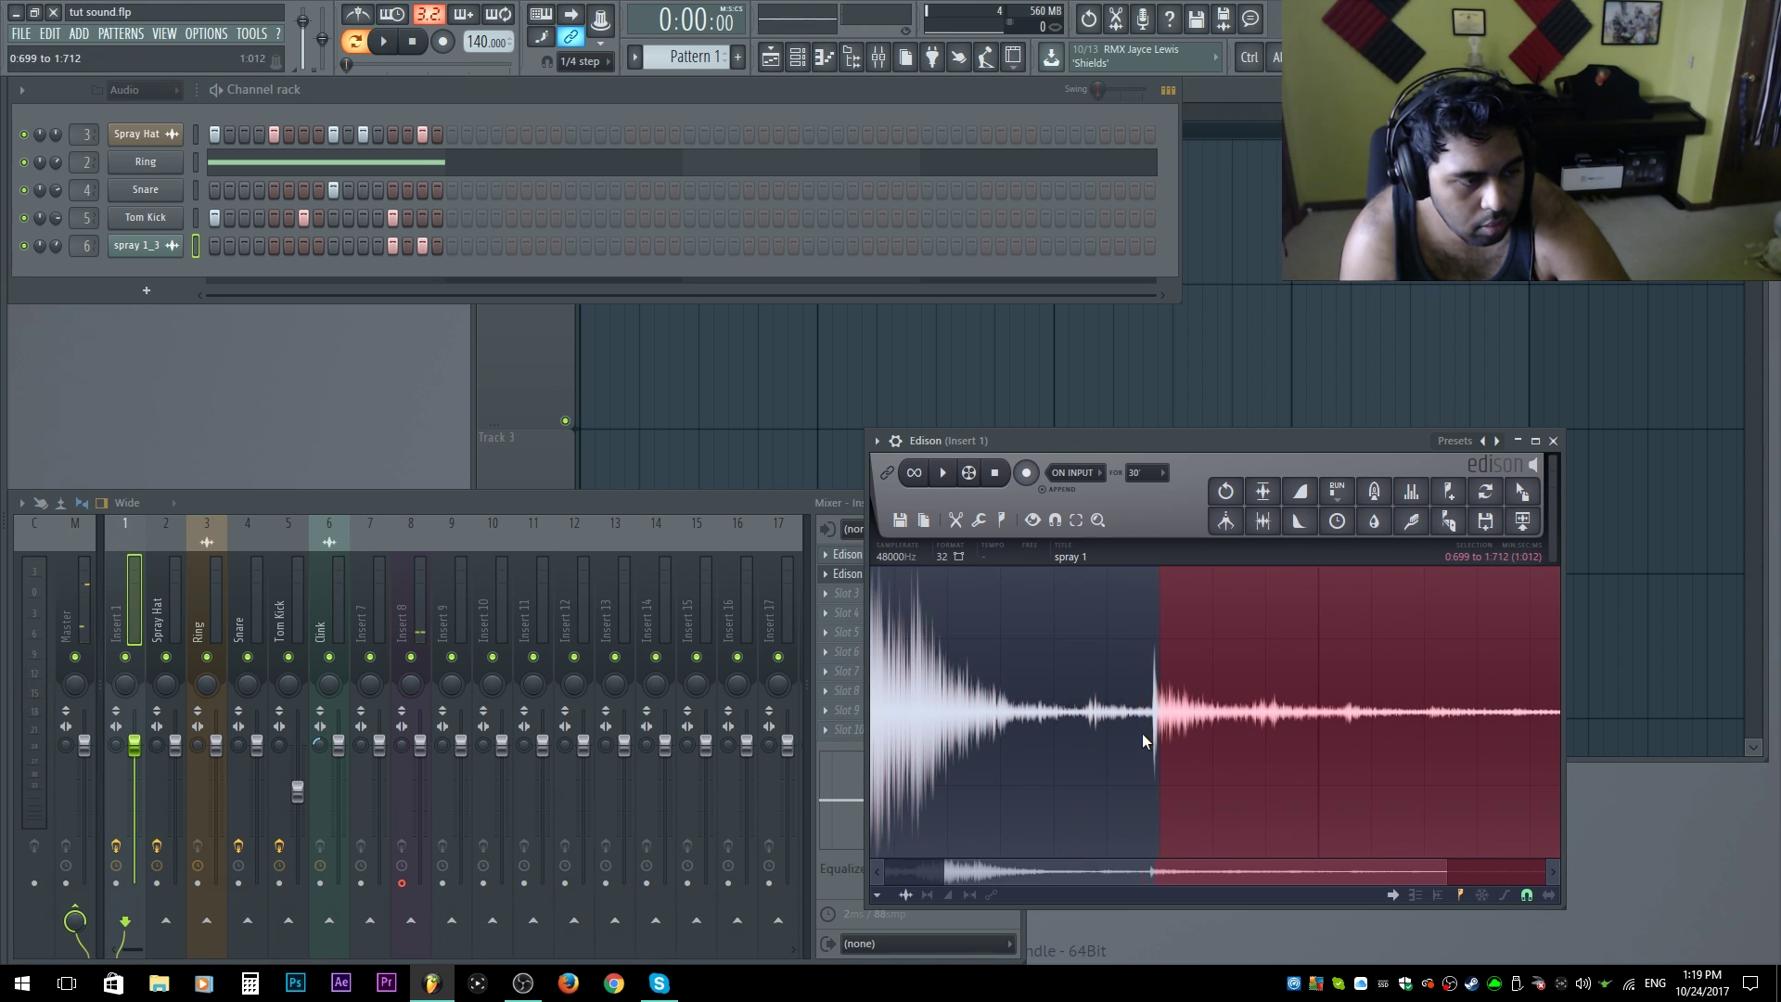
pyautogui.scroll(4, 1143, 733)
pyautogui.moveTo(1444, 666); pyautogui.dragTo(1069, 720)
pyautogui.moveTo(1199, 872); pyautogui.dragTo(1154, 873)
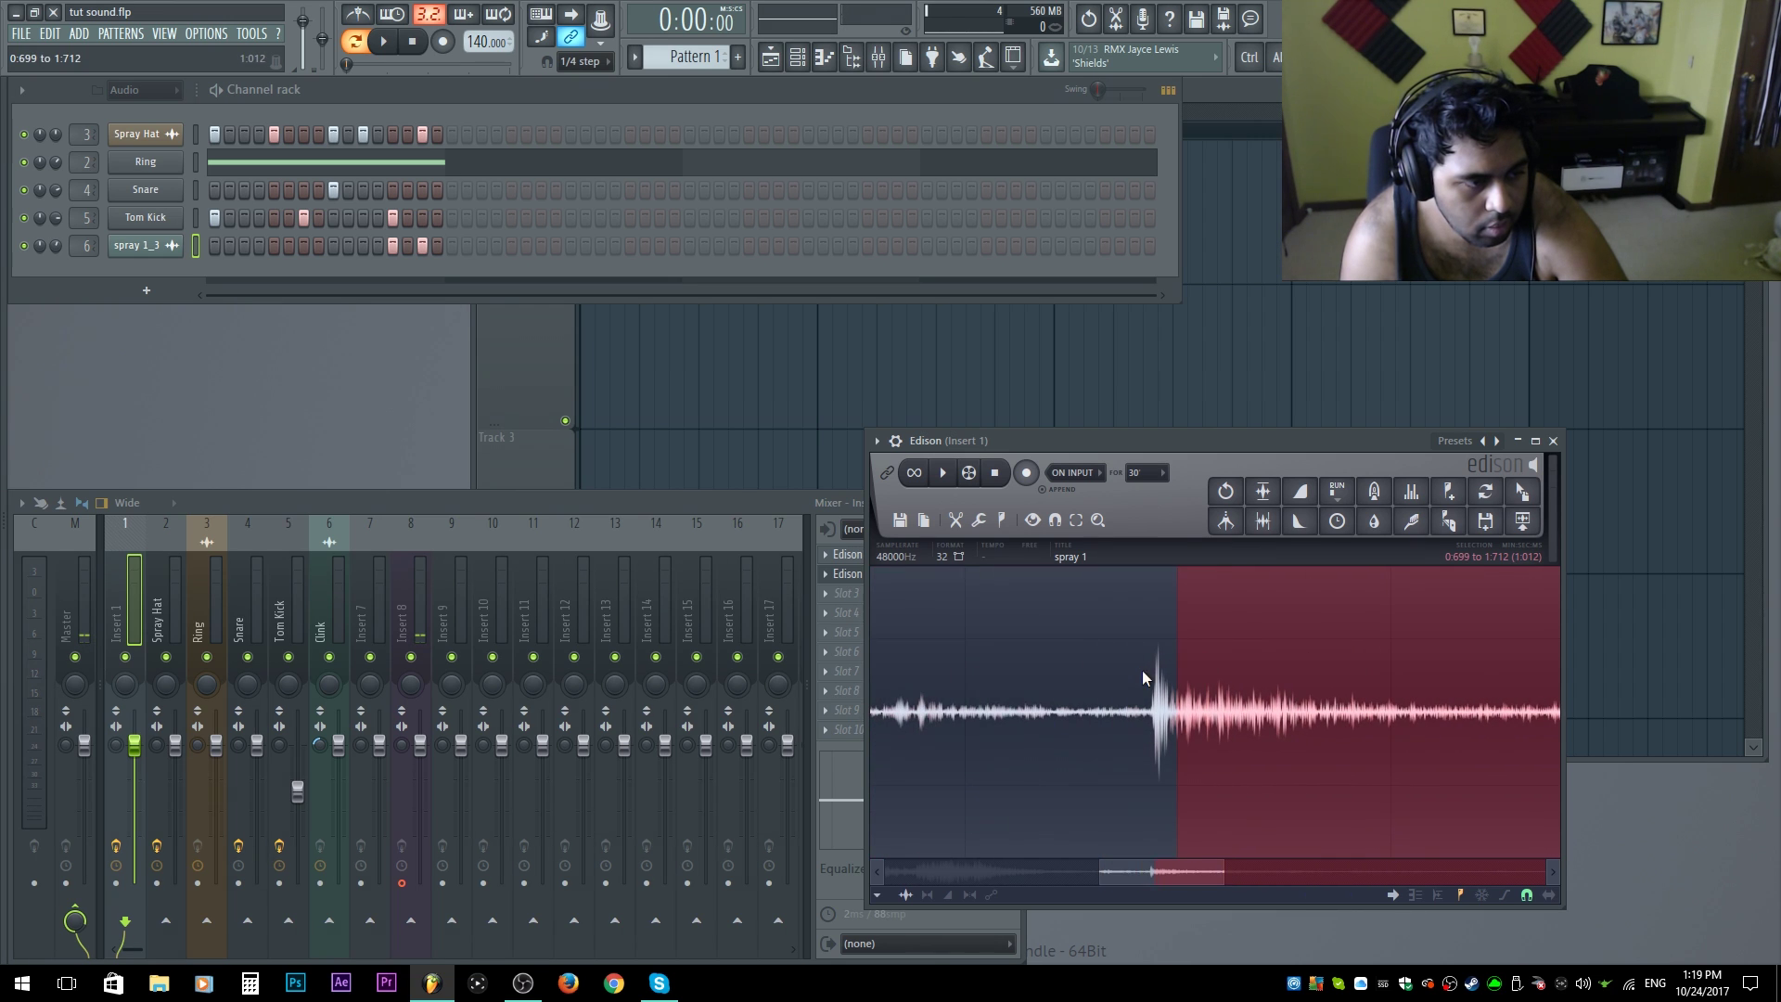
pyautogui.rightClick(1099, 665)
pyautogui.press('space')
pyautogui.scroll(-4, 1097, 677)
pyautogui.hotkey('ctrl', 'Delete')
# Step: Audition the trimmed hit in Edison from start to end
pyautogui.press('space')
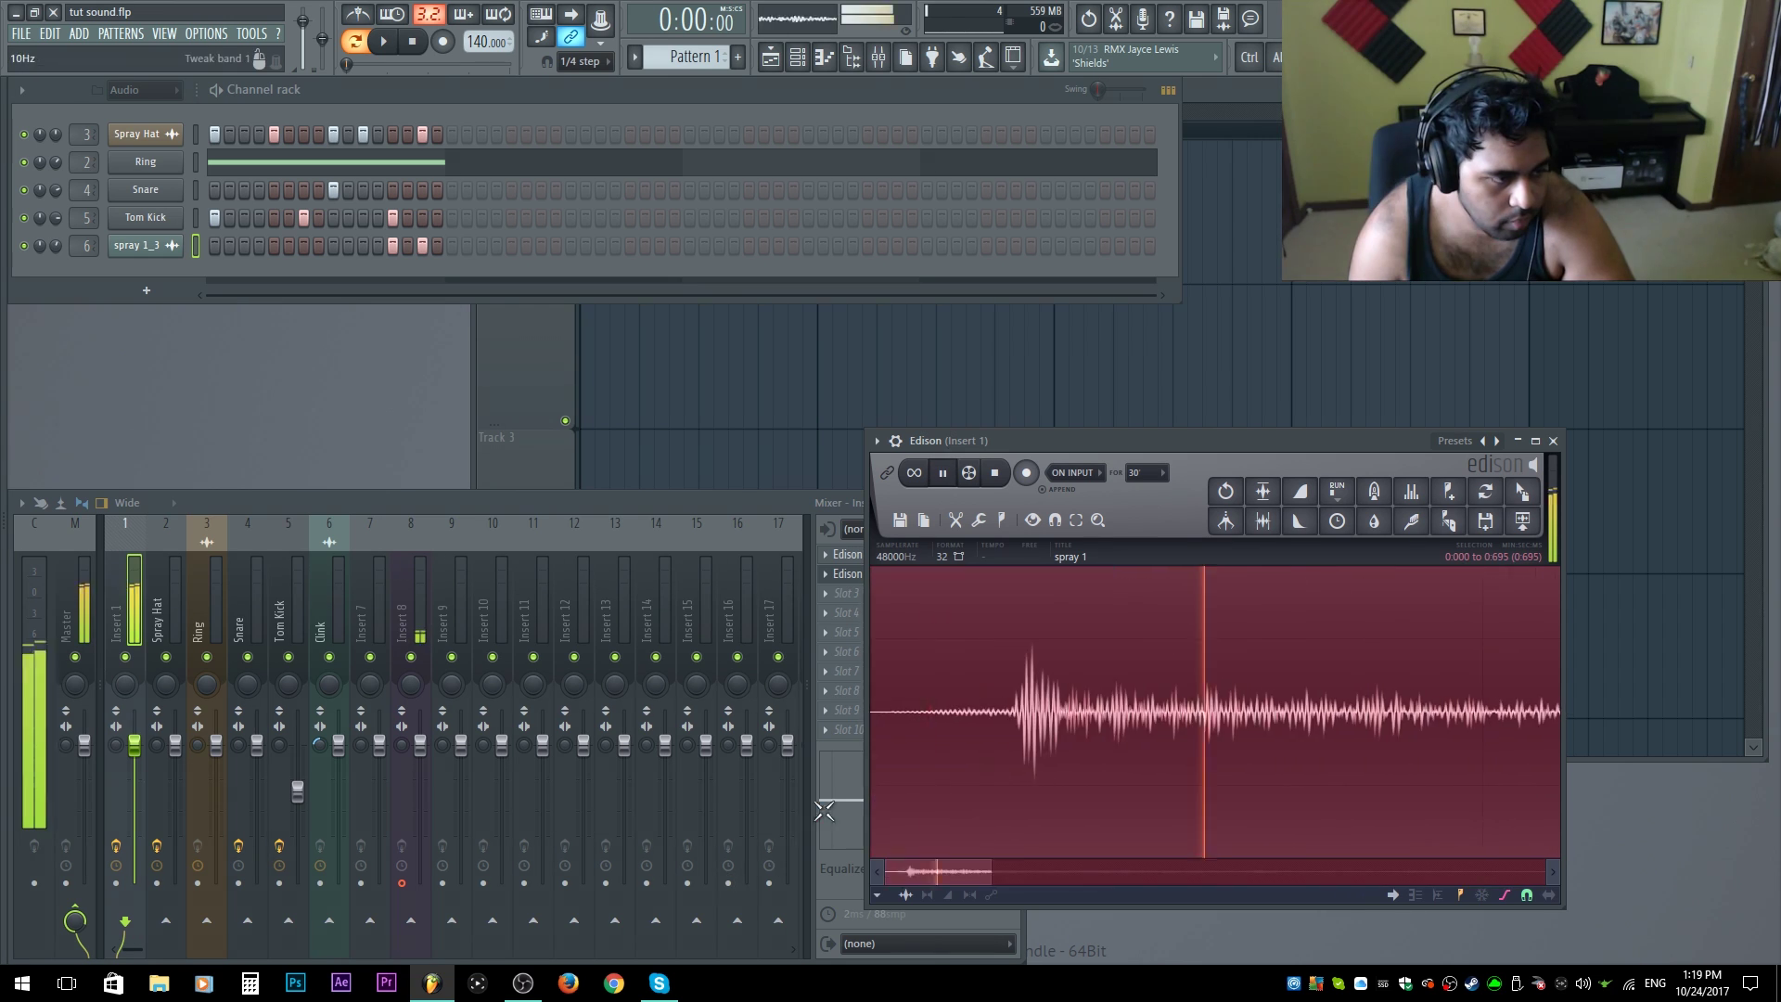
pyautogui.press('space')
pyautogui.press('space')
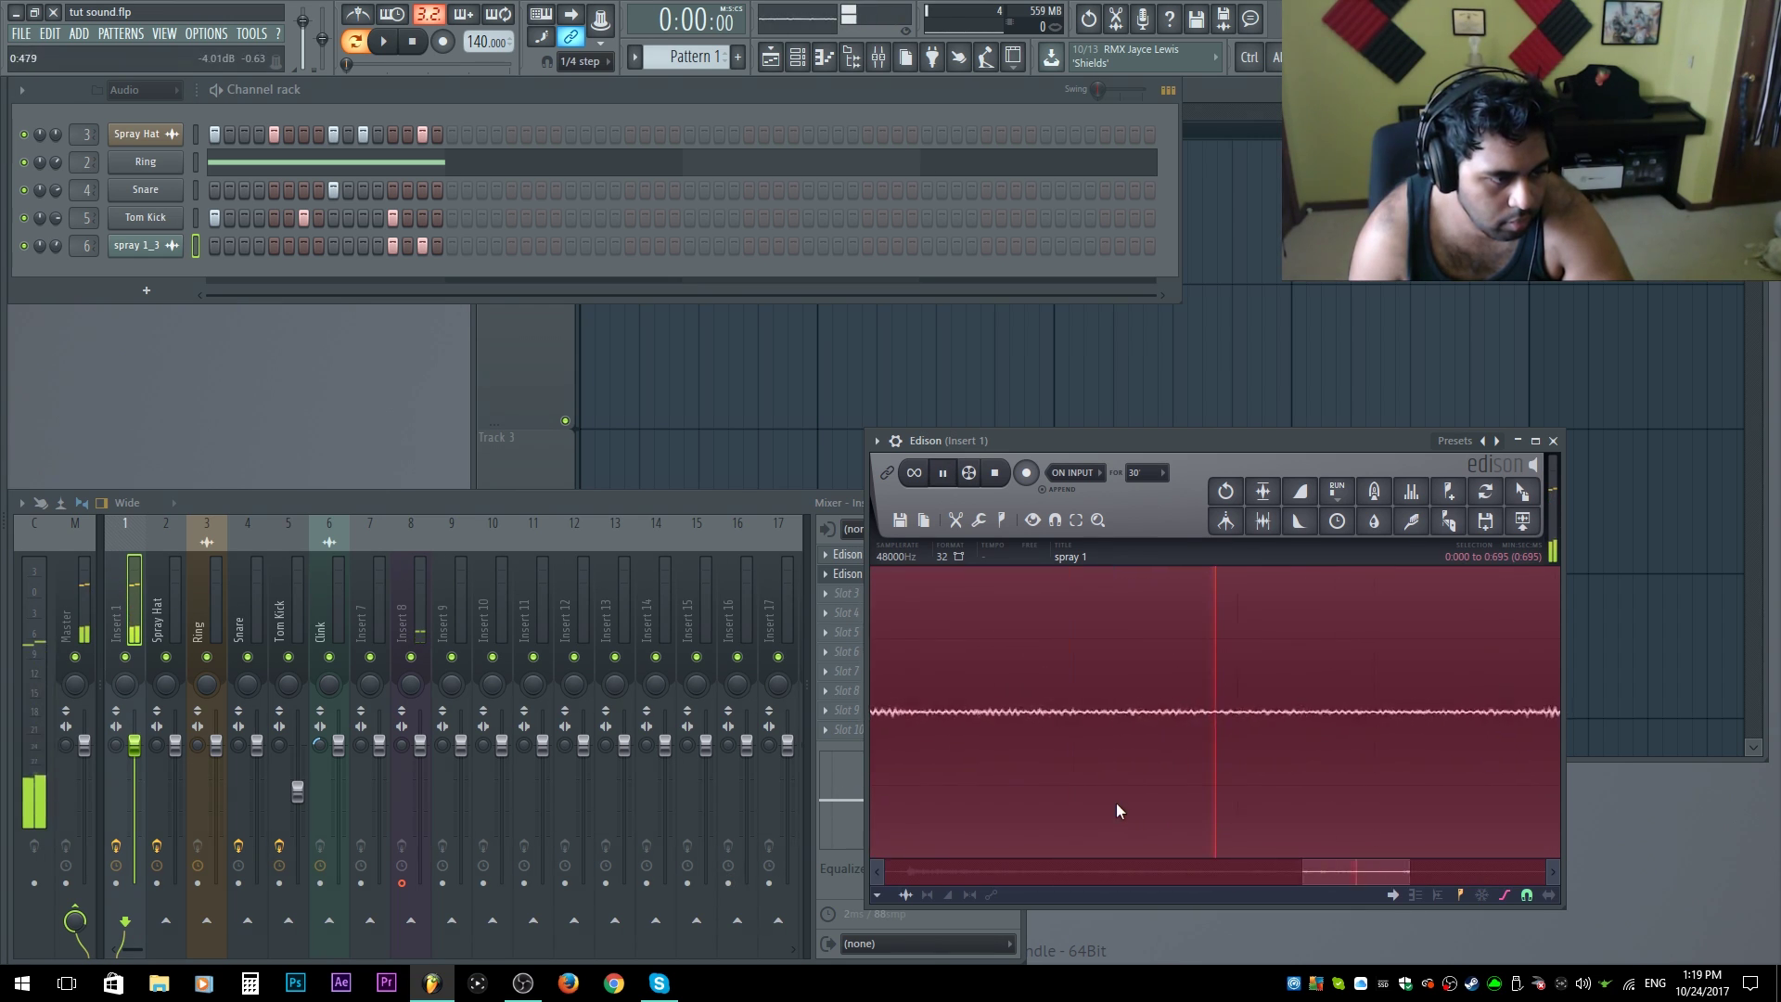
pyautogui.press('space')
pyautogui.press('space')
# Step: Add spray 1_4 hits on steps 1 and 9 and listen to the pattern
pyautogui.click(216, 277)
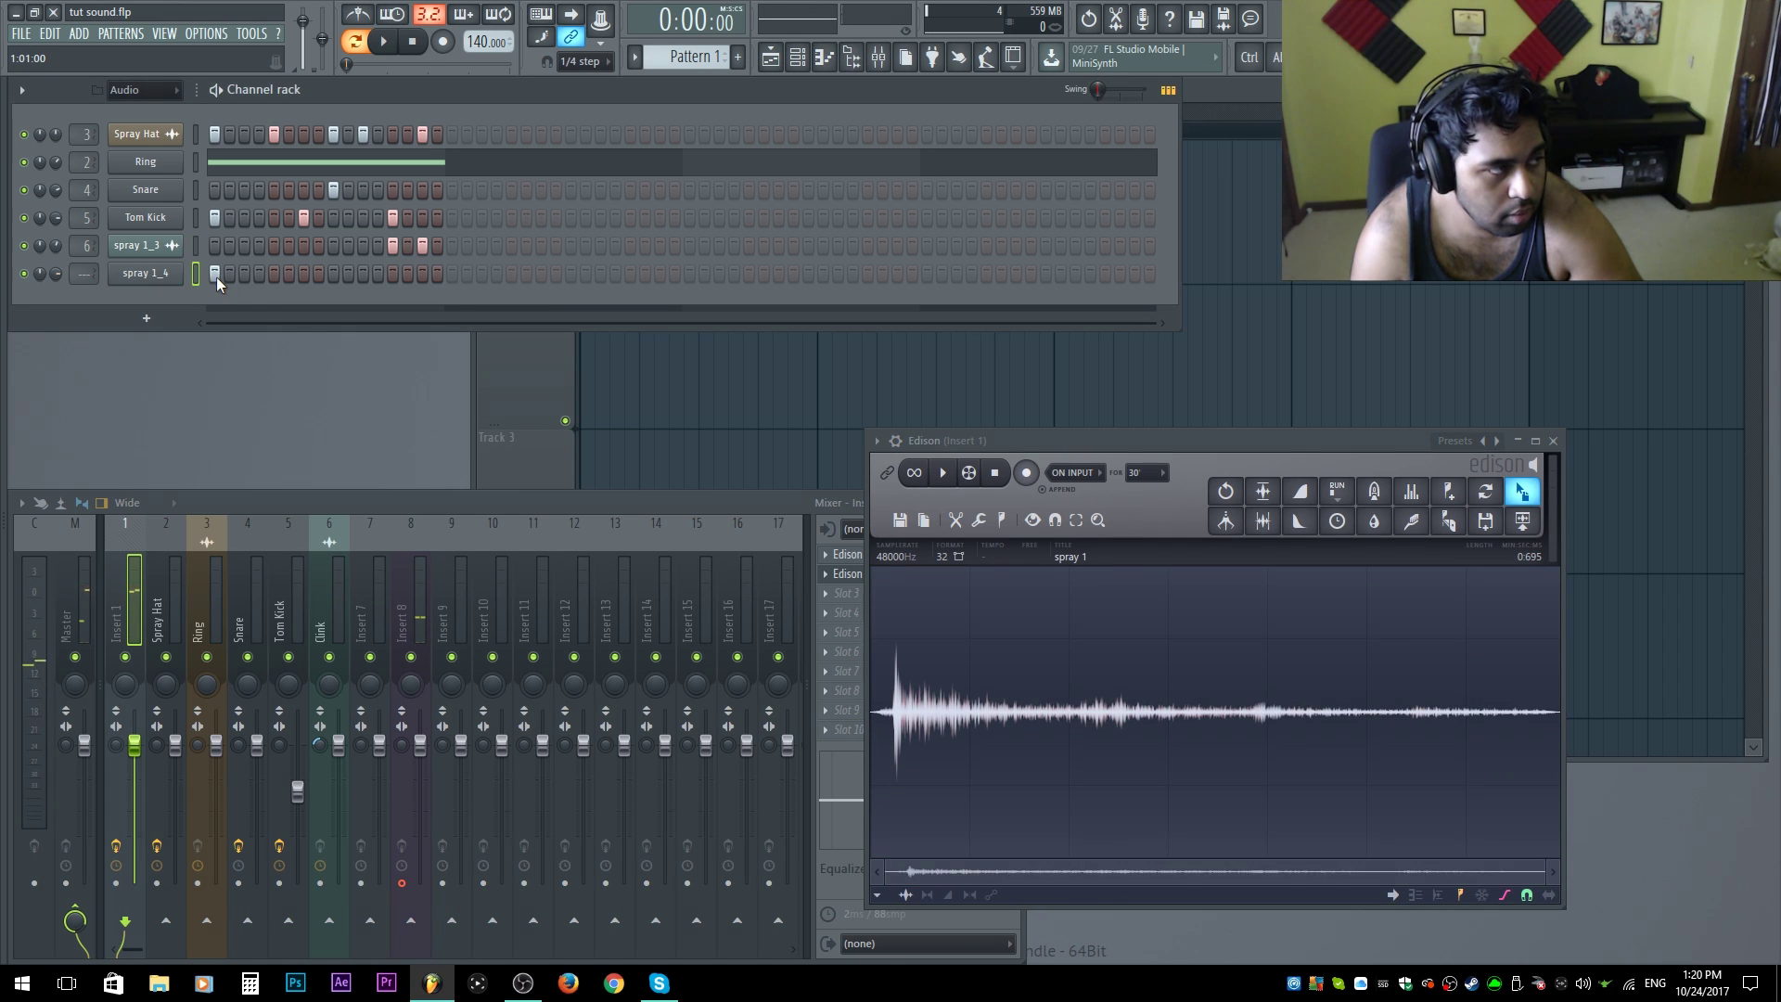
pyautogui.press('space')
pyautogui.click(332, 277)
pyautogui.click(332, 273)
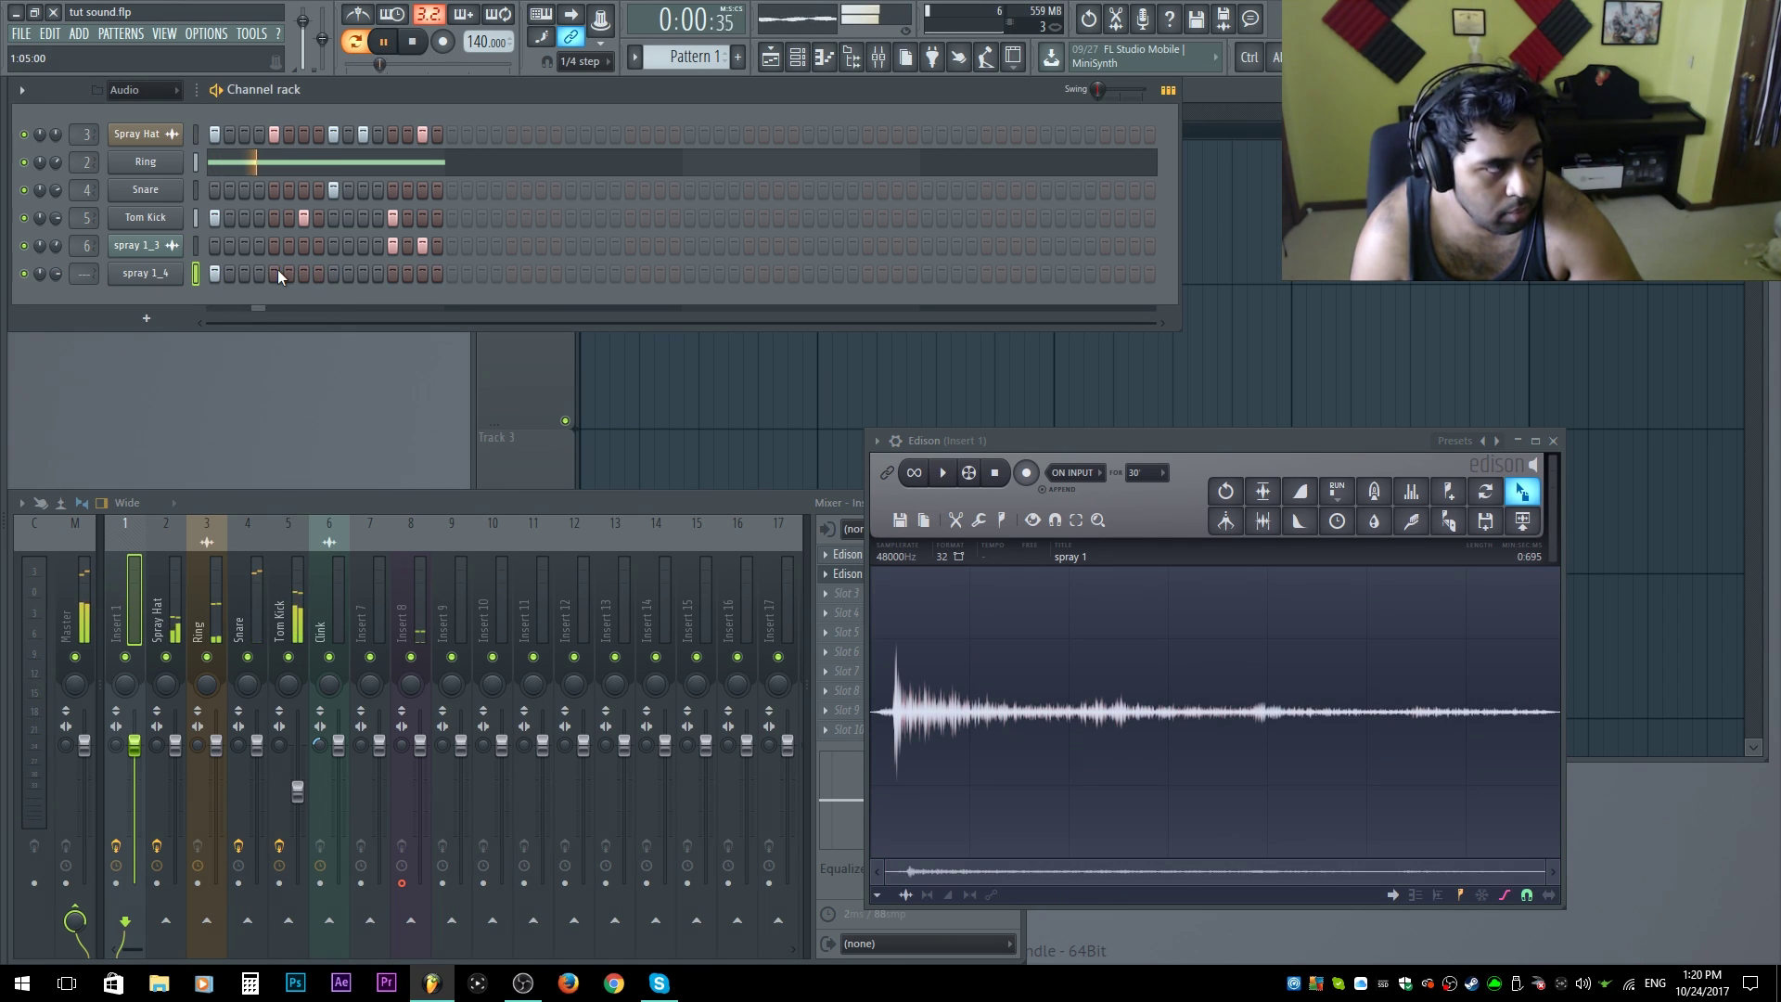
pyautogui.click(332, 272)
pyautogui.press('space')
# Step: Set the spray 1_4 channel's time-stretching mode to Stretch and adjust its pitch/time multiplier while listening to the pattern
pyautogui.click(146, 273)
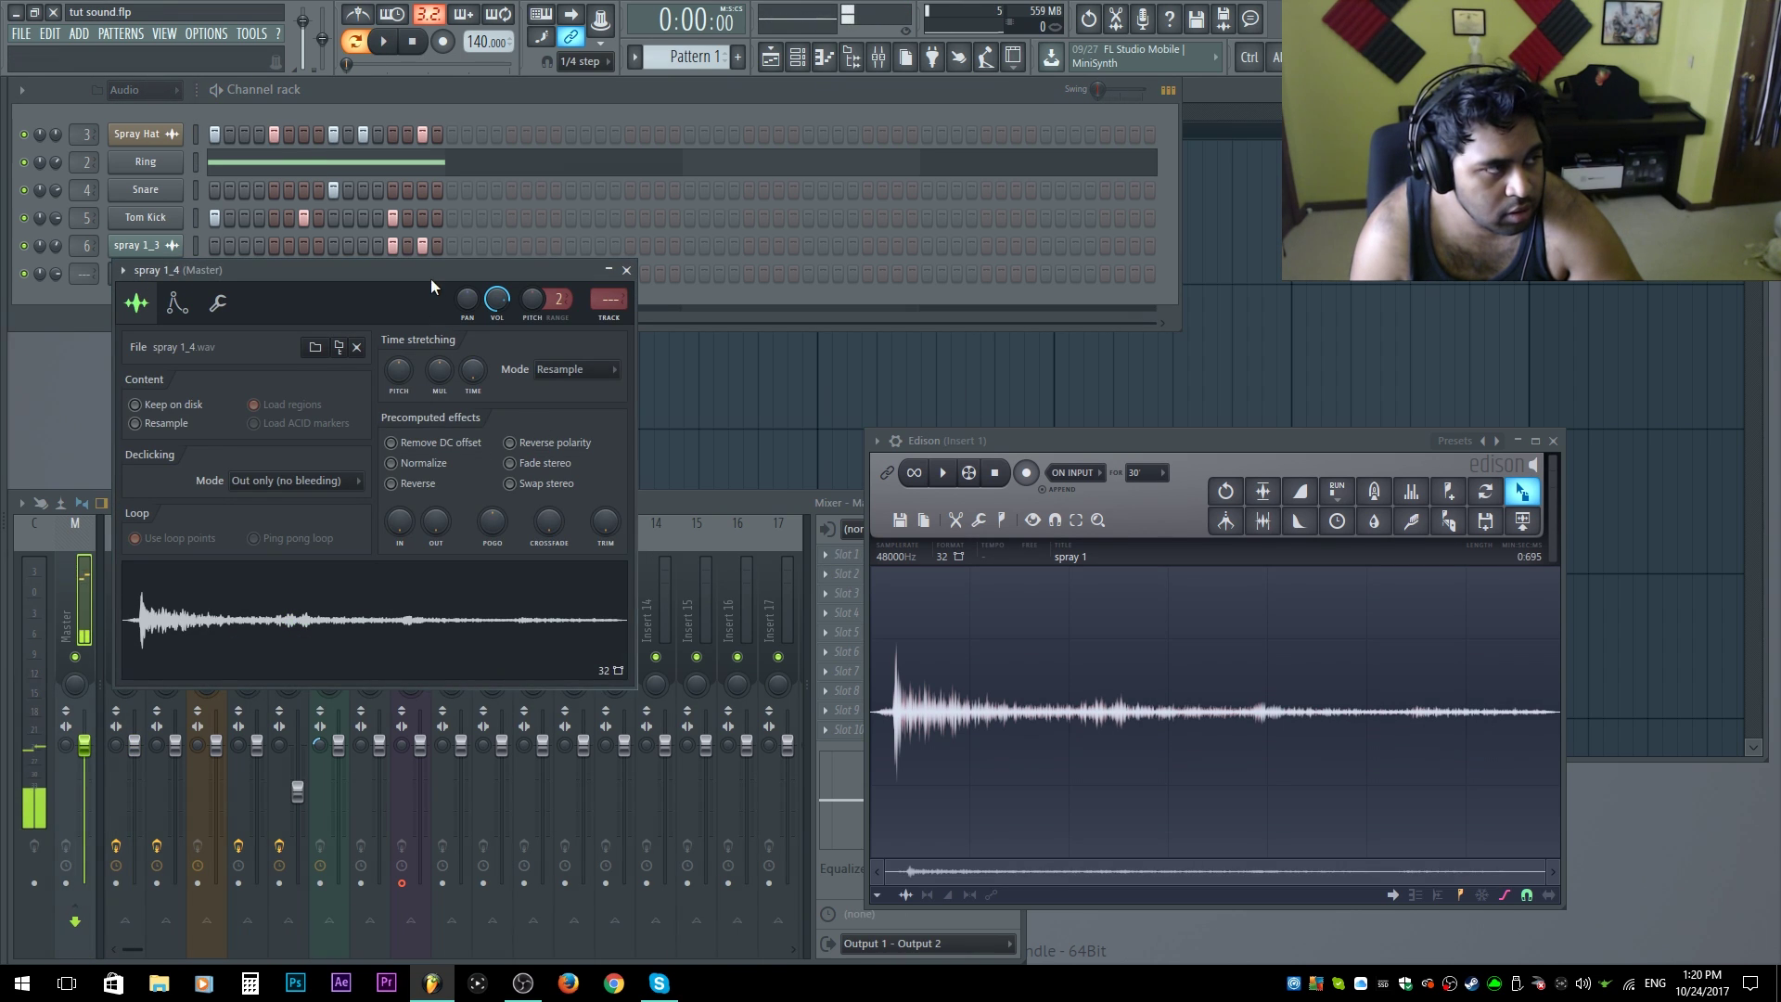
pyautogui.moveTo(430, 278); pyautogui.dragTo(517, 331)
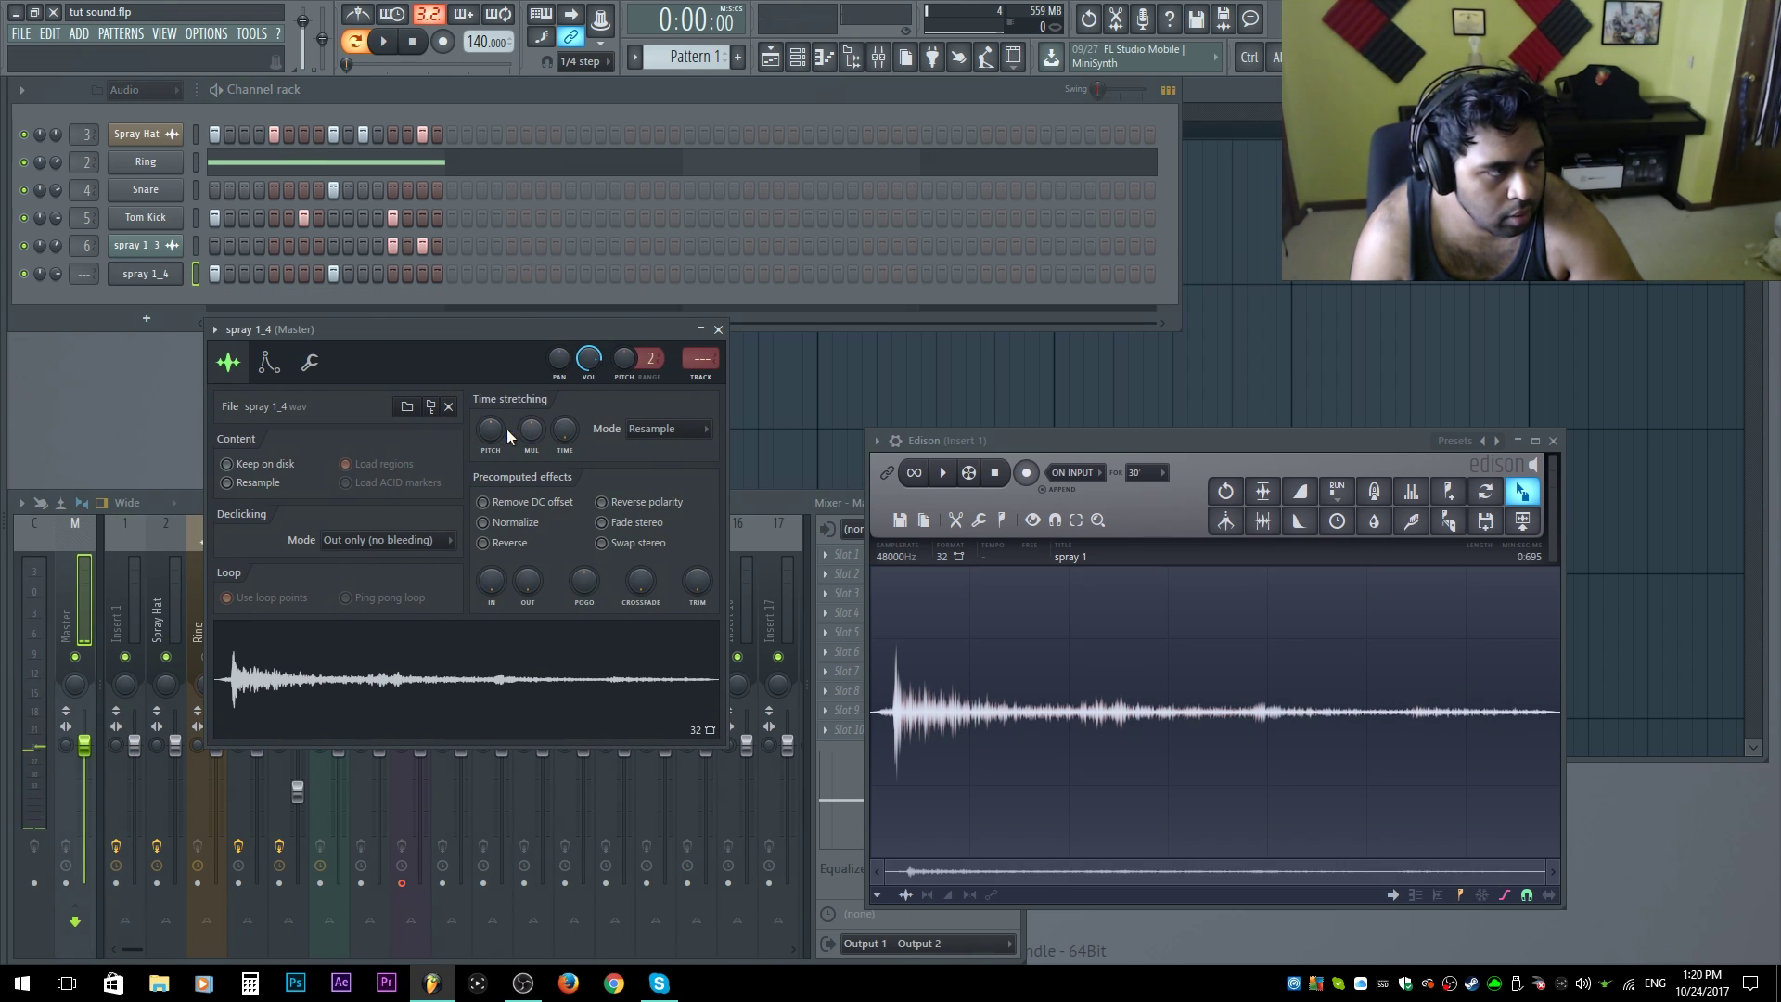
pyautogui.press('space')
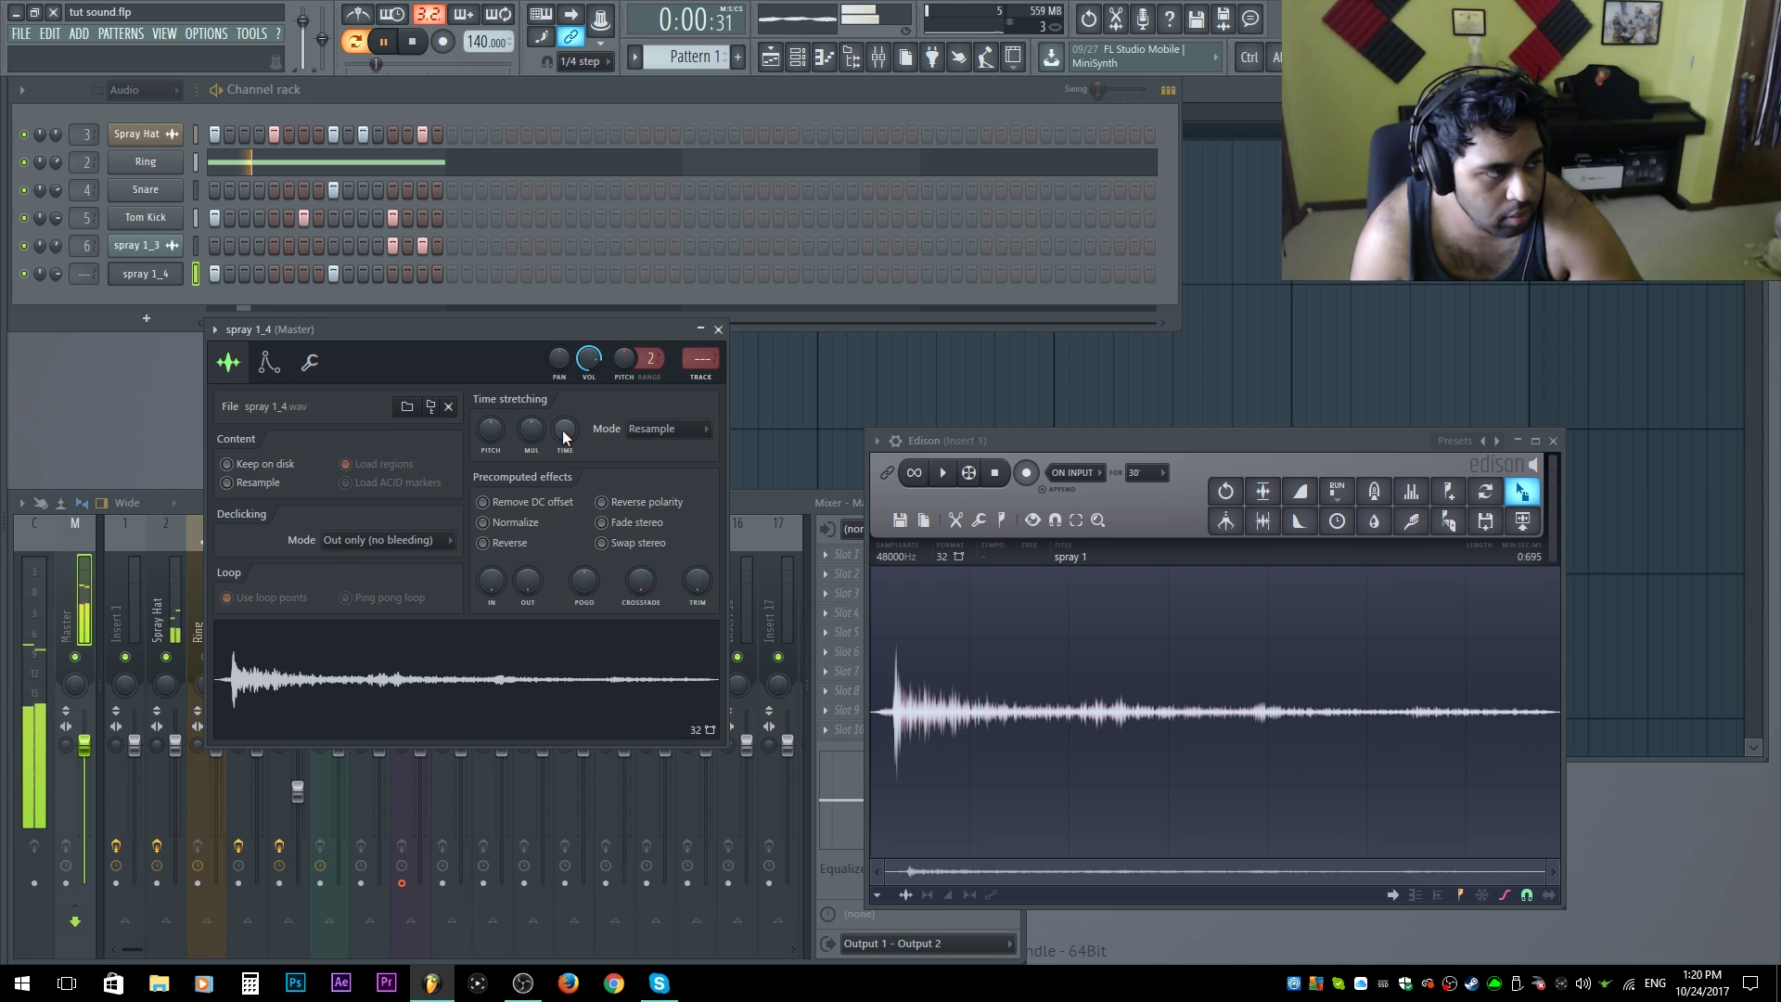
pyautogui.press('space')
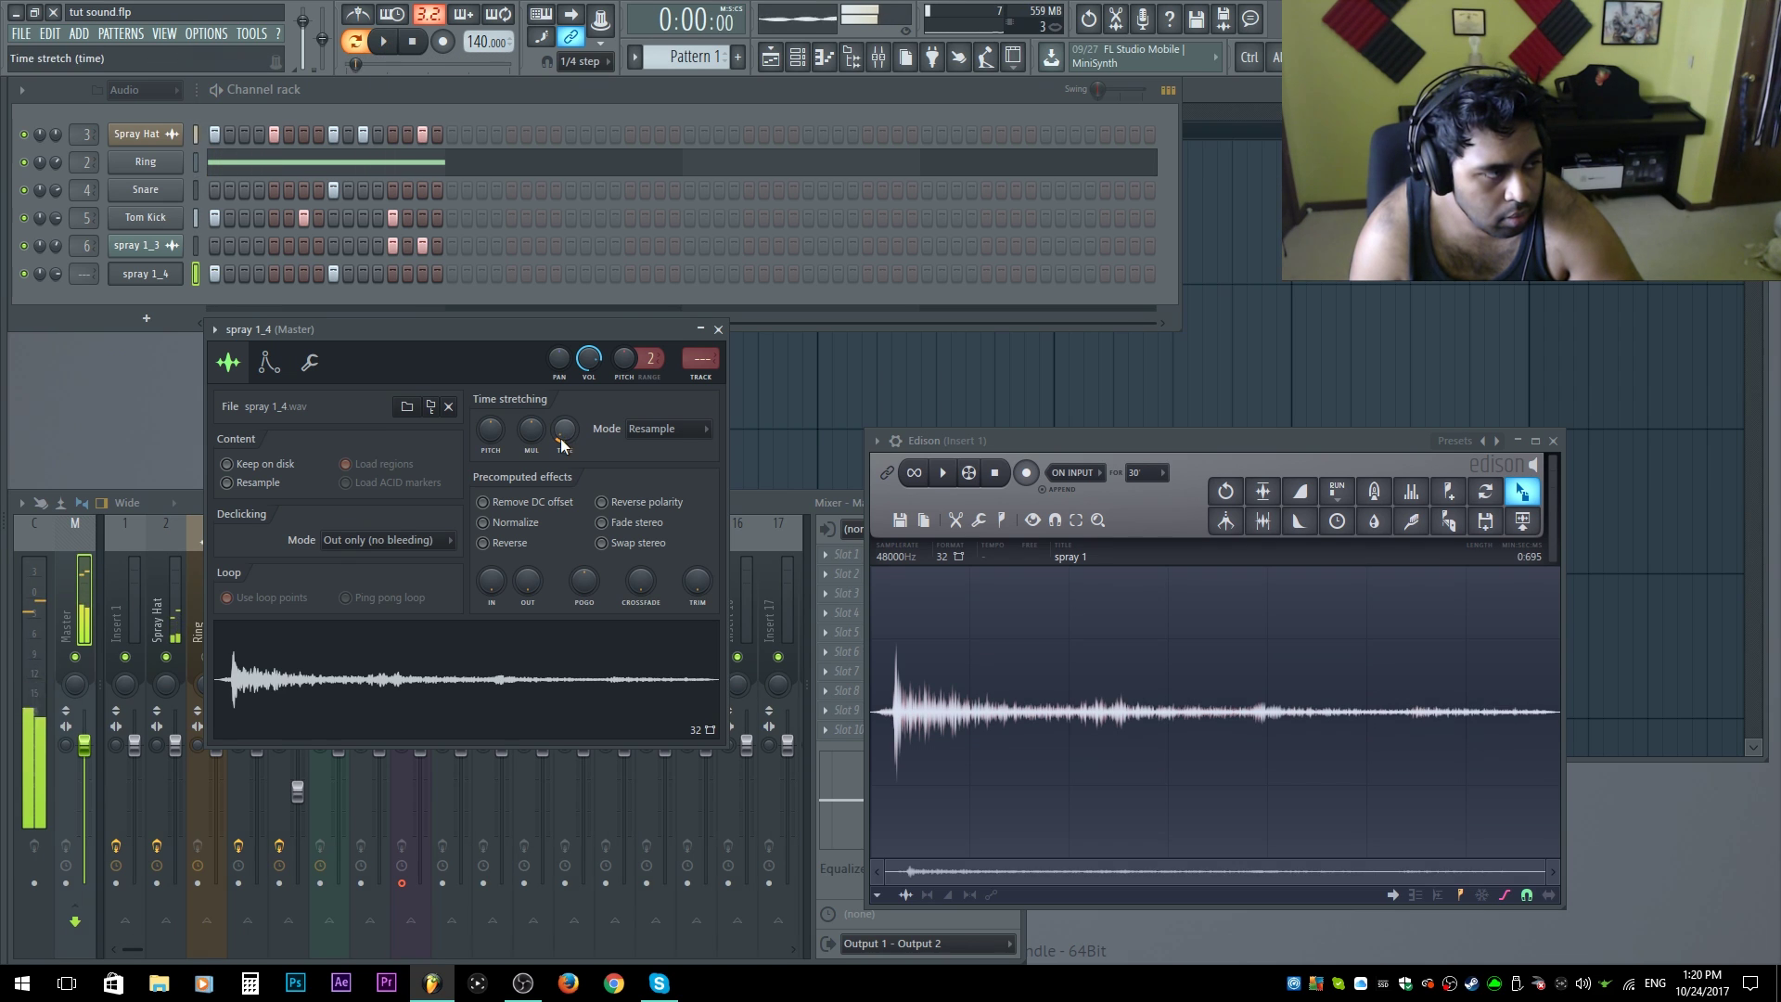
pyautogui.moveTo(564, 437); pyautogui.dragTo(531, 427)
pyautogui.scroll(-1, 710, 434)
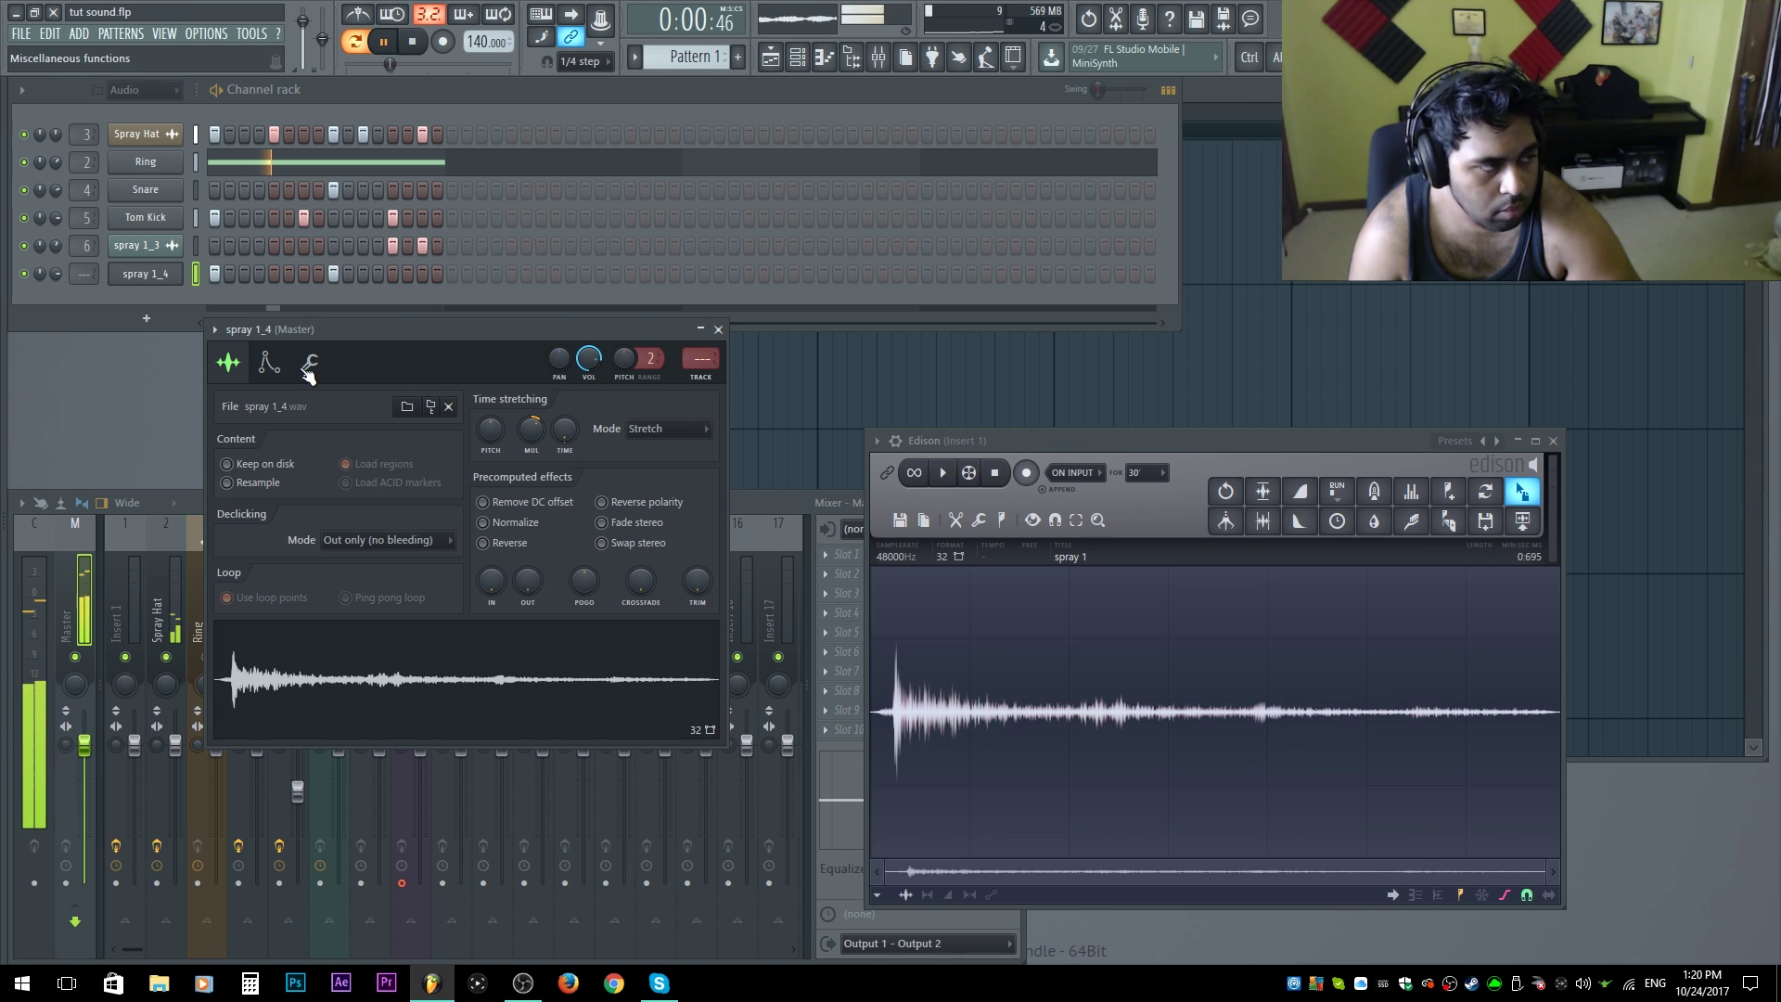
pyautogui.click(718, 330)
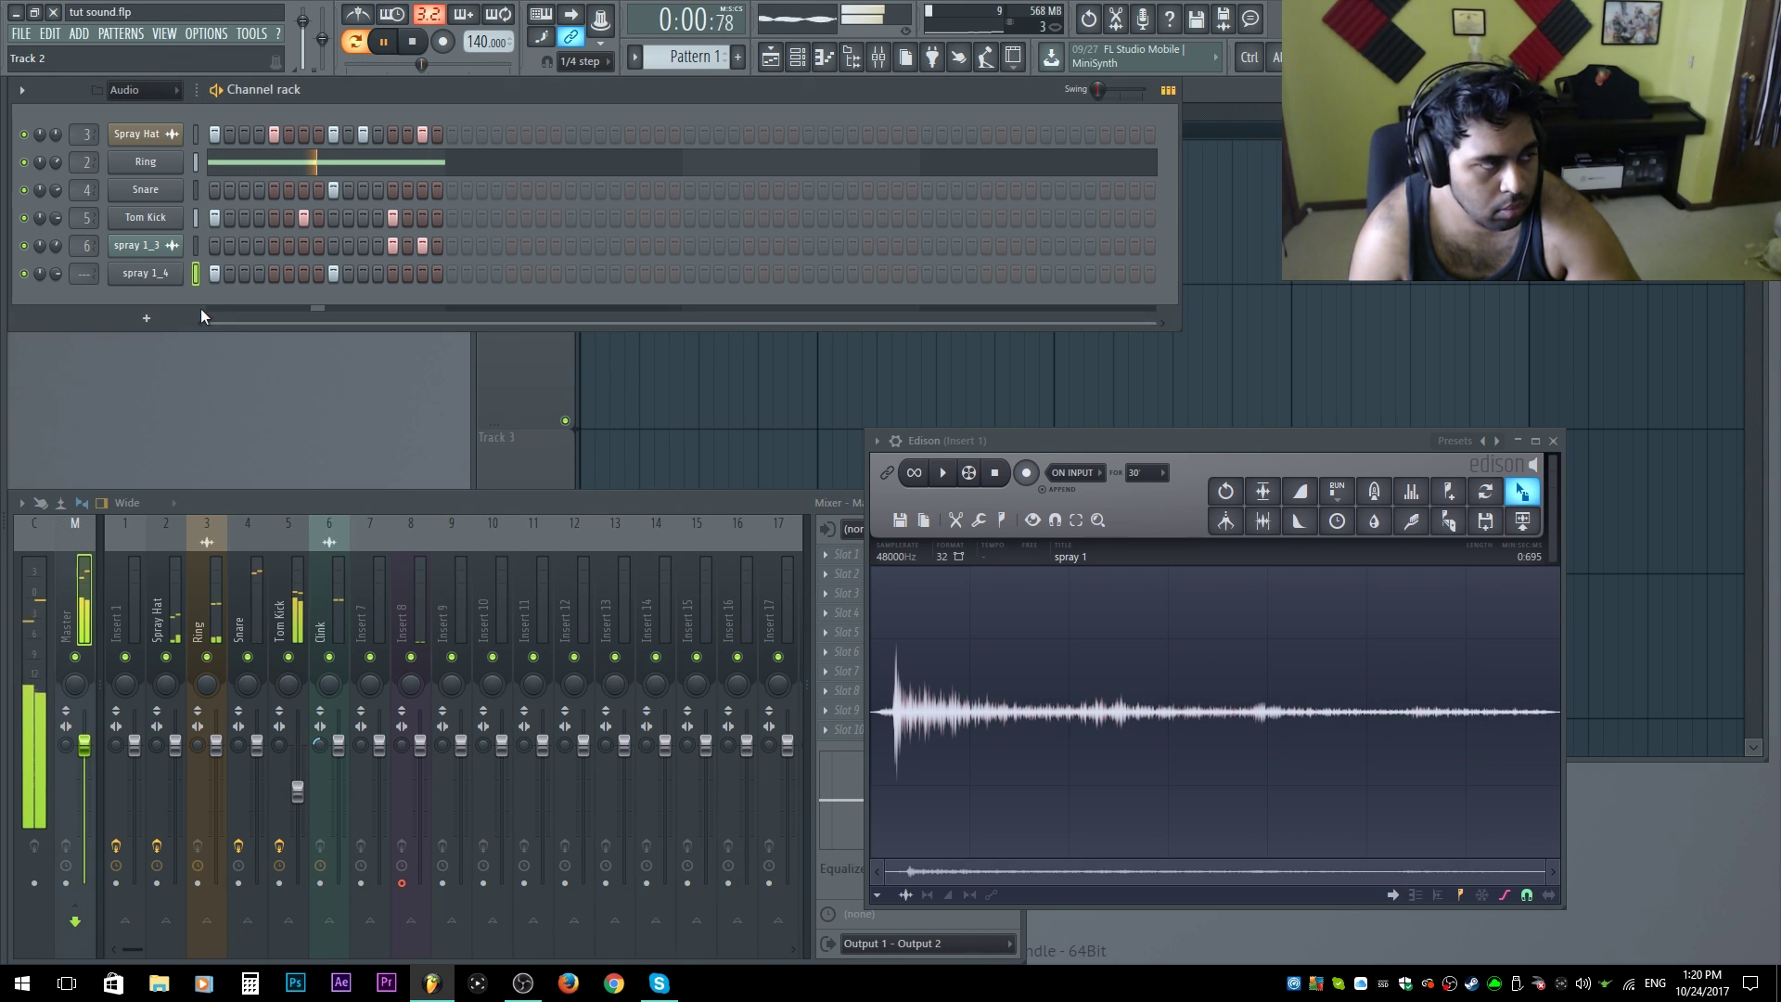
pyautogui.press('space')
# Step: Select the whistle section from 4:05:215 to 4:05:330 in the long recording, audition it and copy it into the second Edison
pyautogui.click(1255, 443)
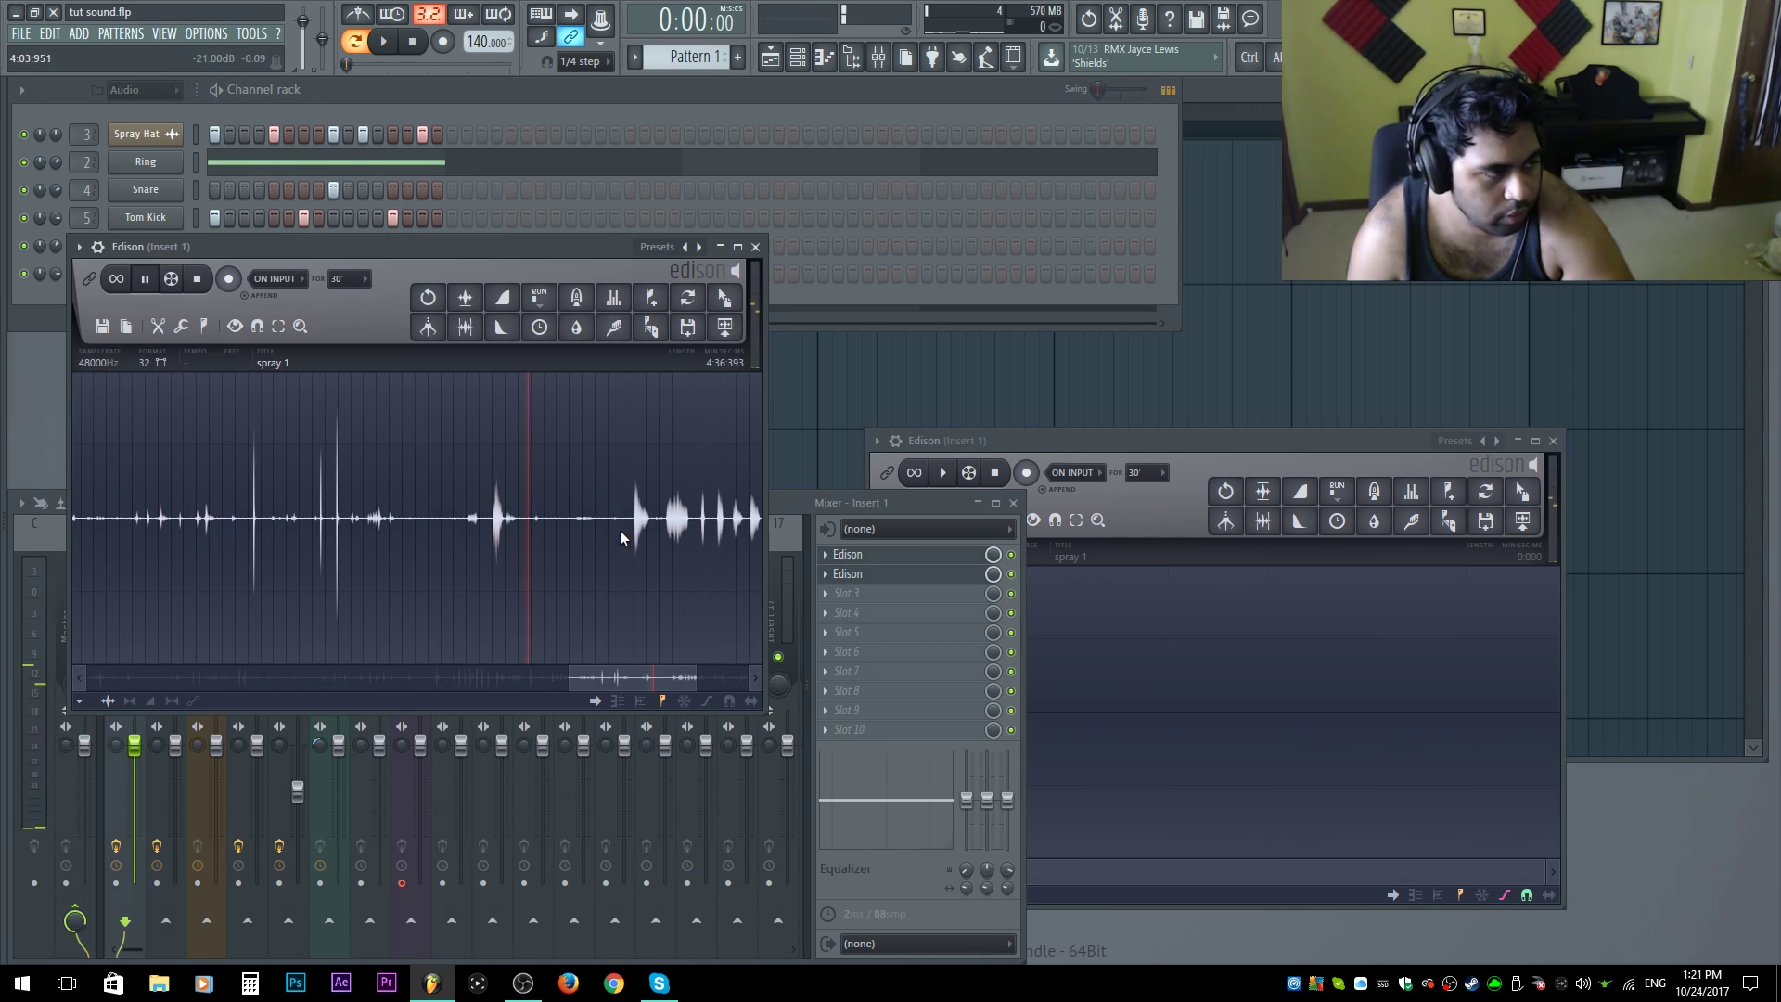
pyautogui.moveTo(627, 529)
pyautogui.mouseDown()
pyautogui.moveTo(655, 538)
pyautogui.moveTo(599, 550)
pyautogui.mouseUp()
pyautogui.scroll(4, 631, 537)
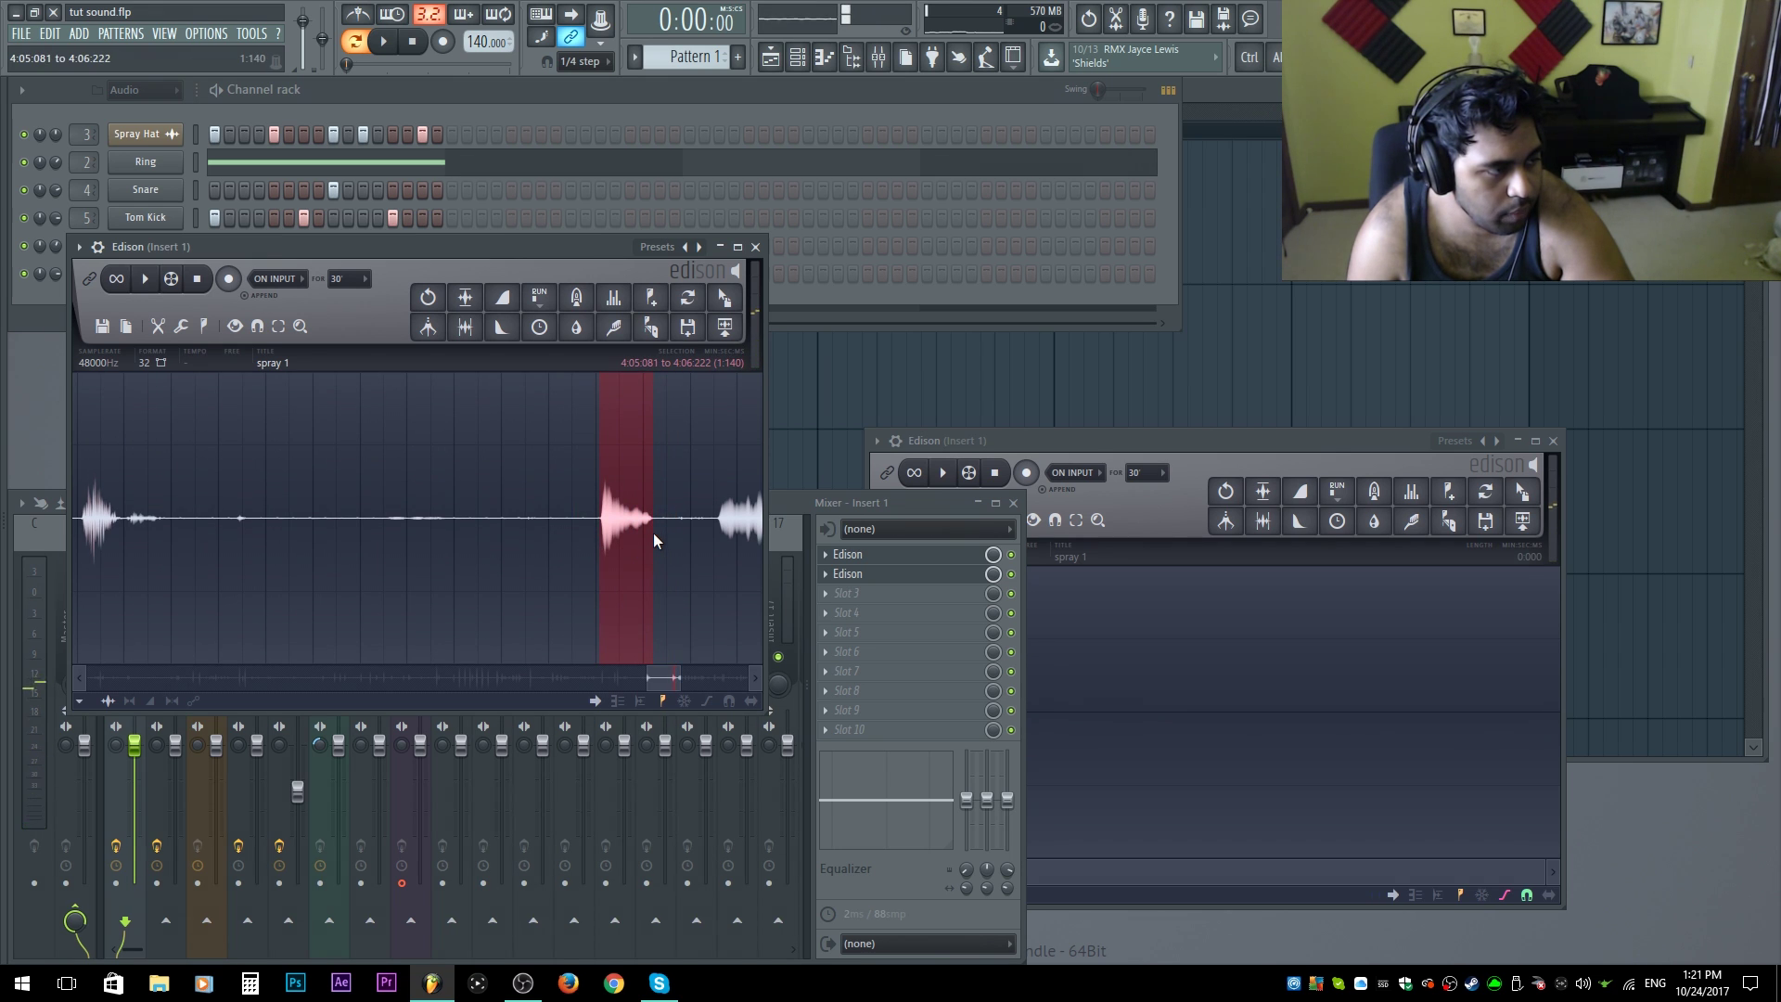
pyautogui.scroll(3, 619, 539)
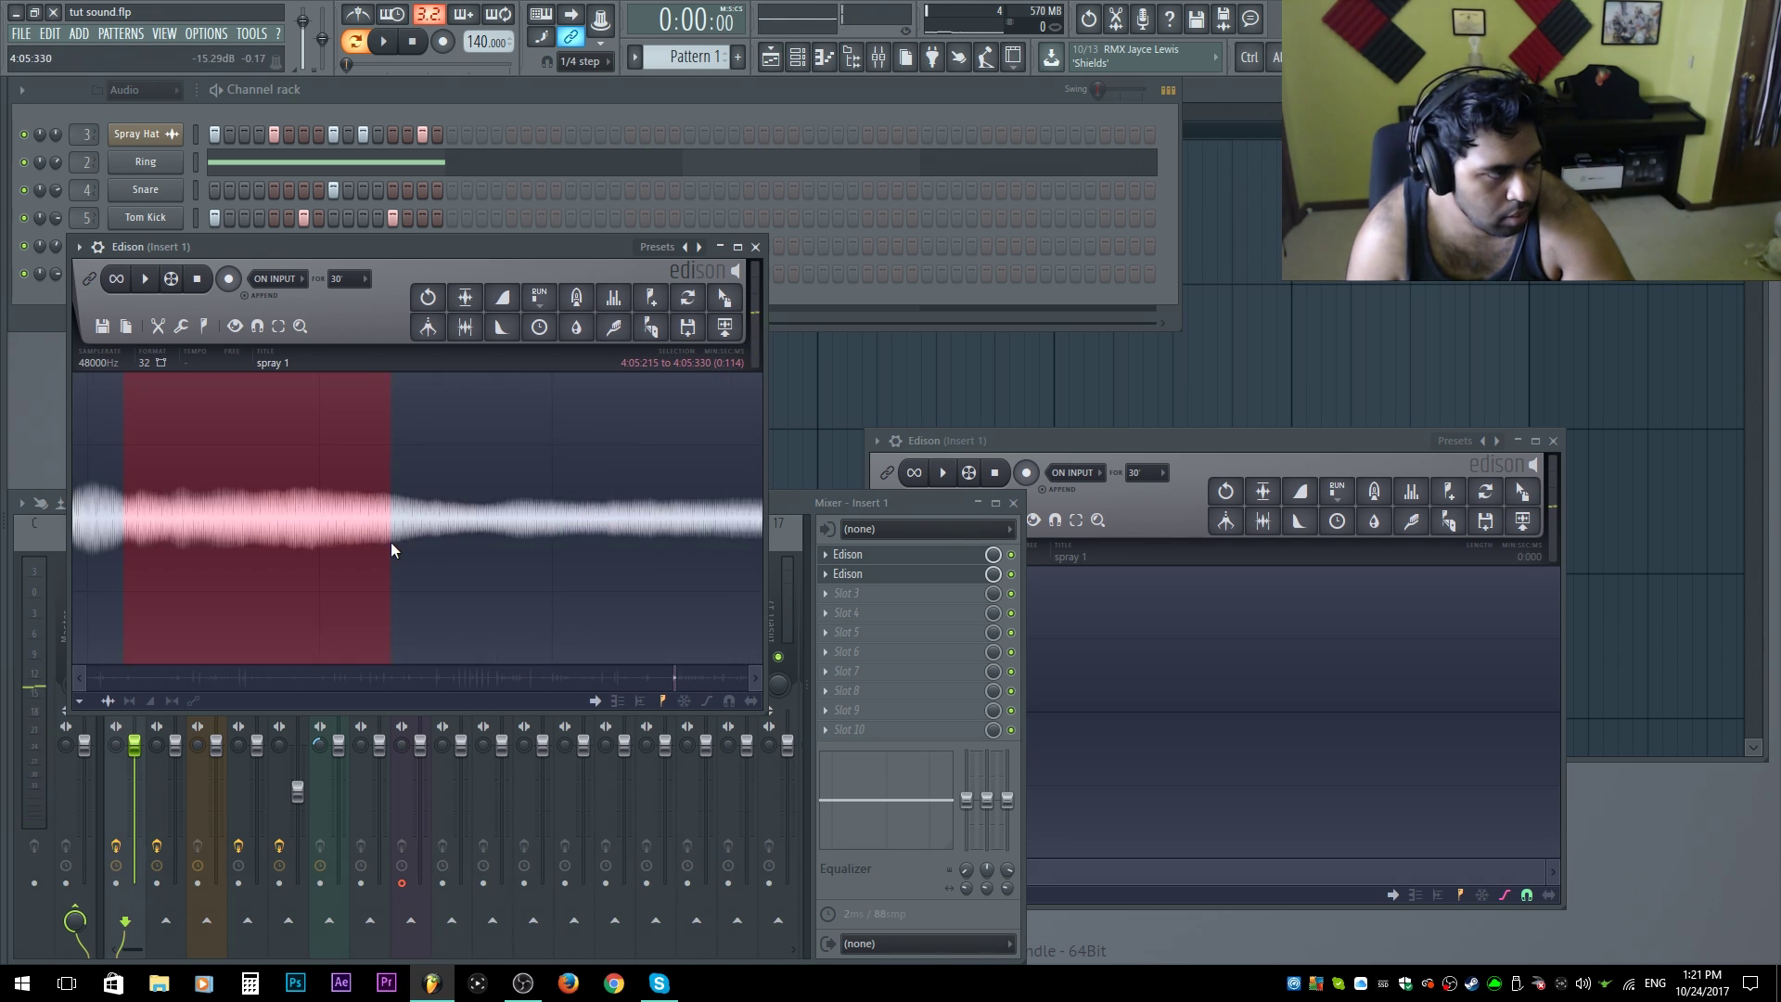
pyautogui.press('space')
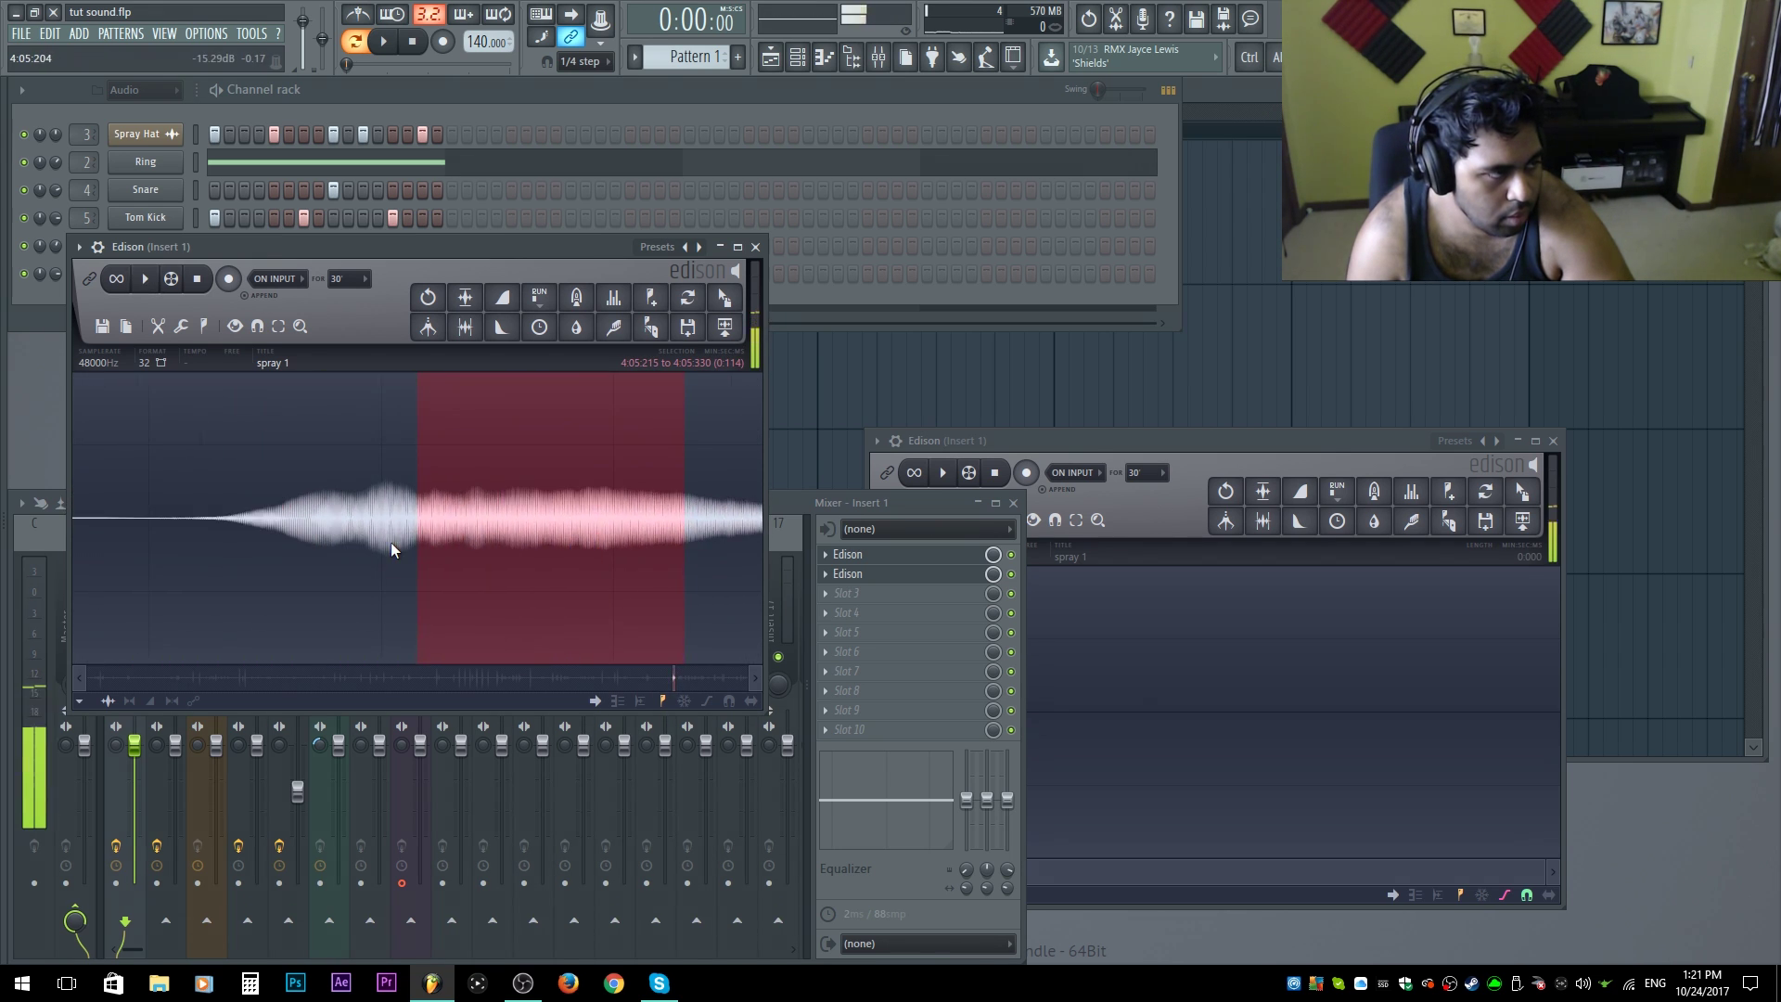
pyautogui.press('space')
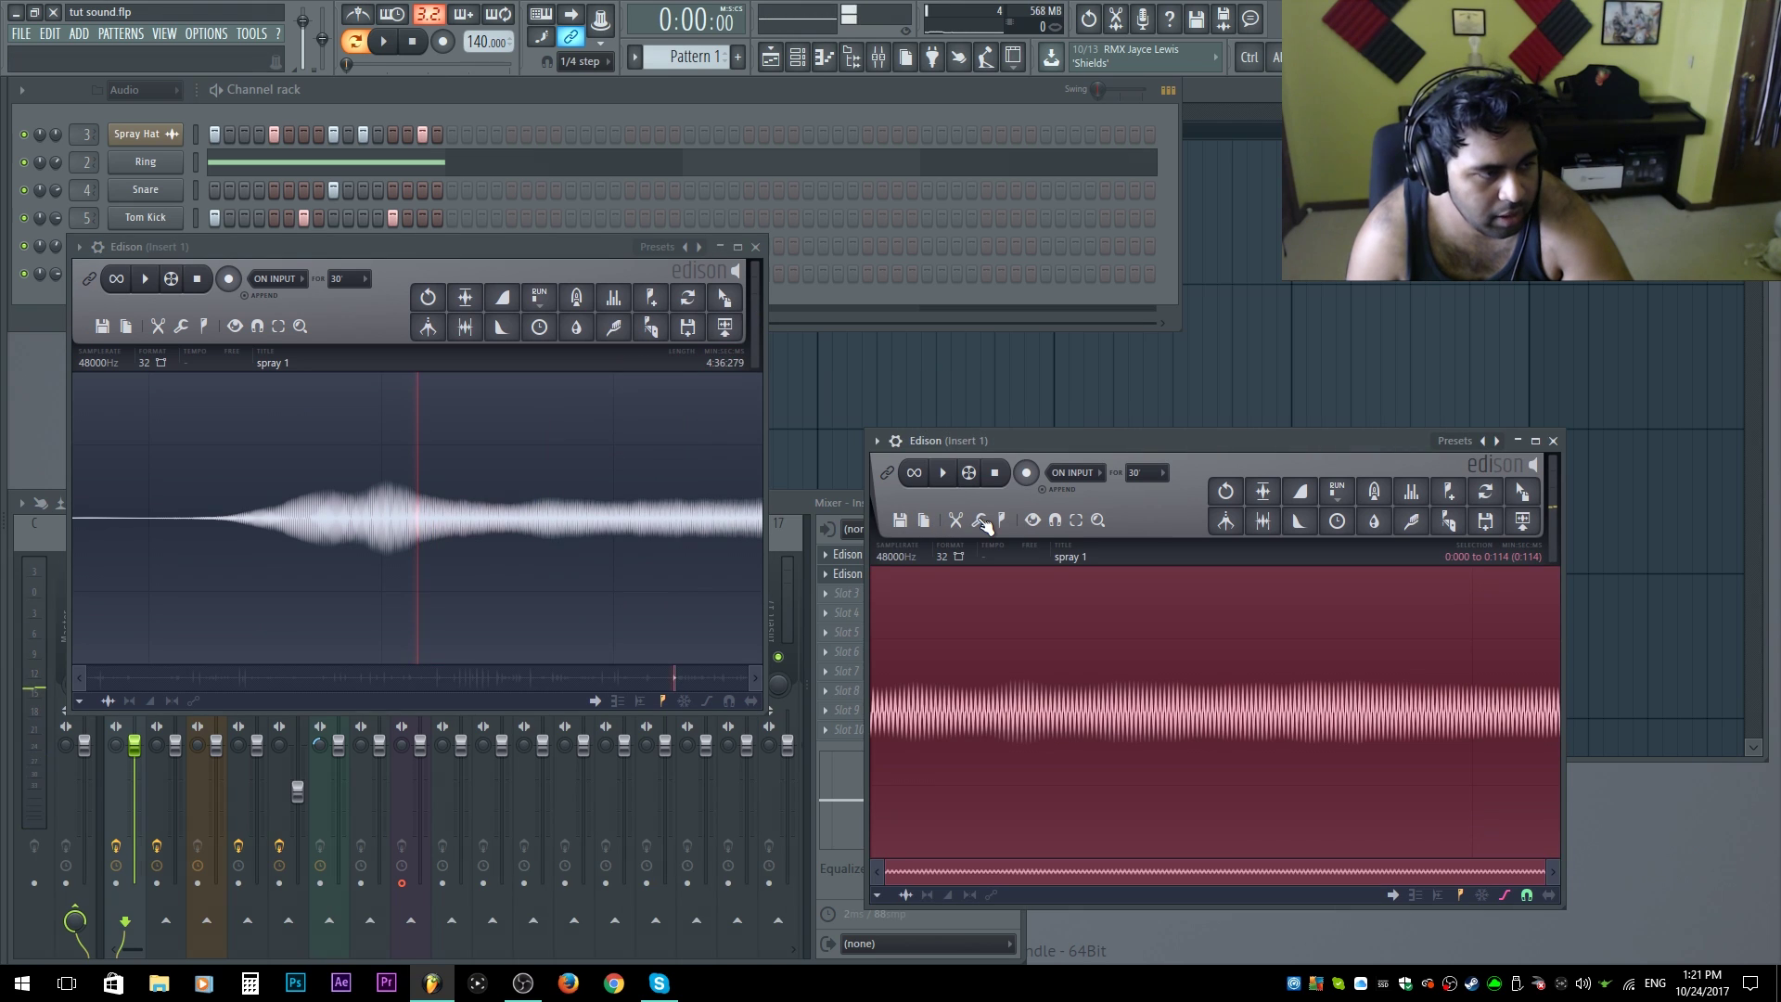
# Step: Set a loop over the whole copied whistle section, audition it and load it as a new sampler channel below spray 1_4
pyautogui.click(1002, 523)
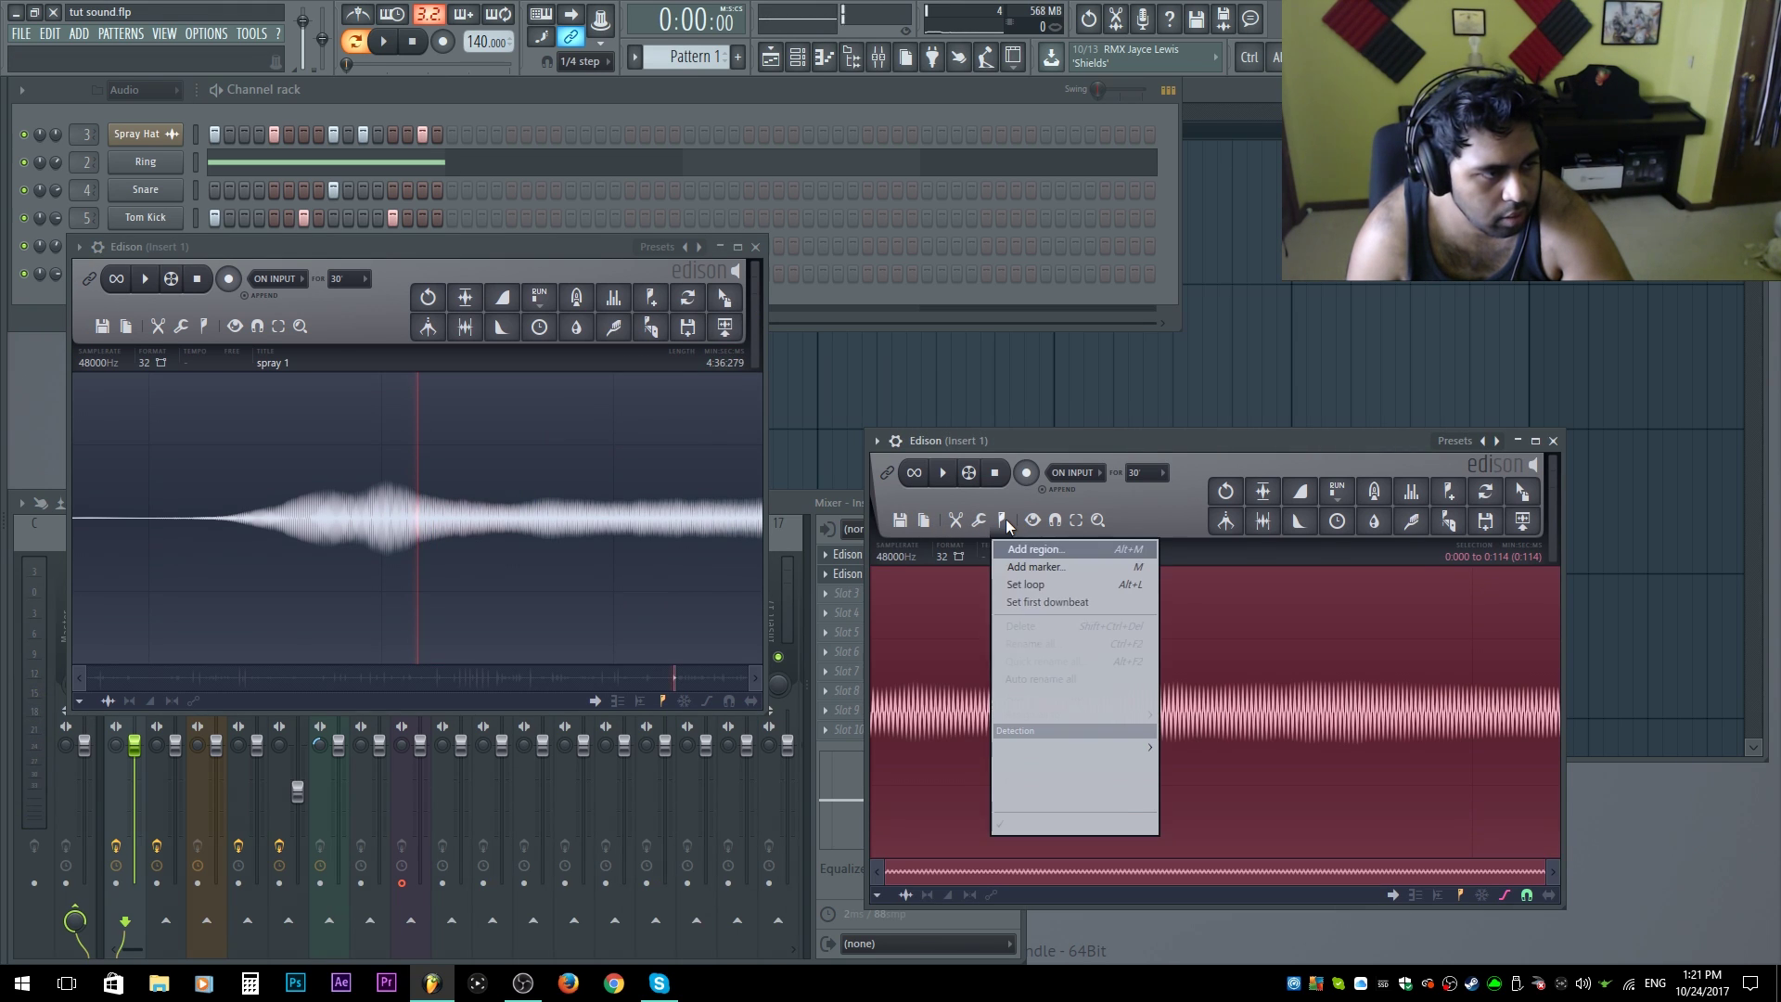
pyautogui.click(1052, 585)
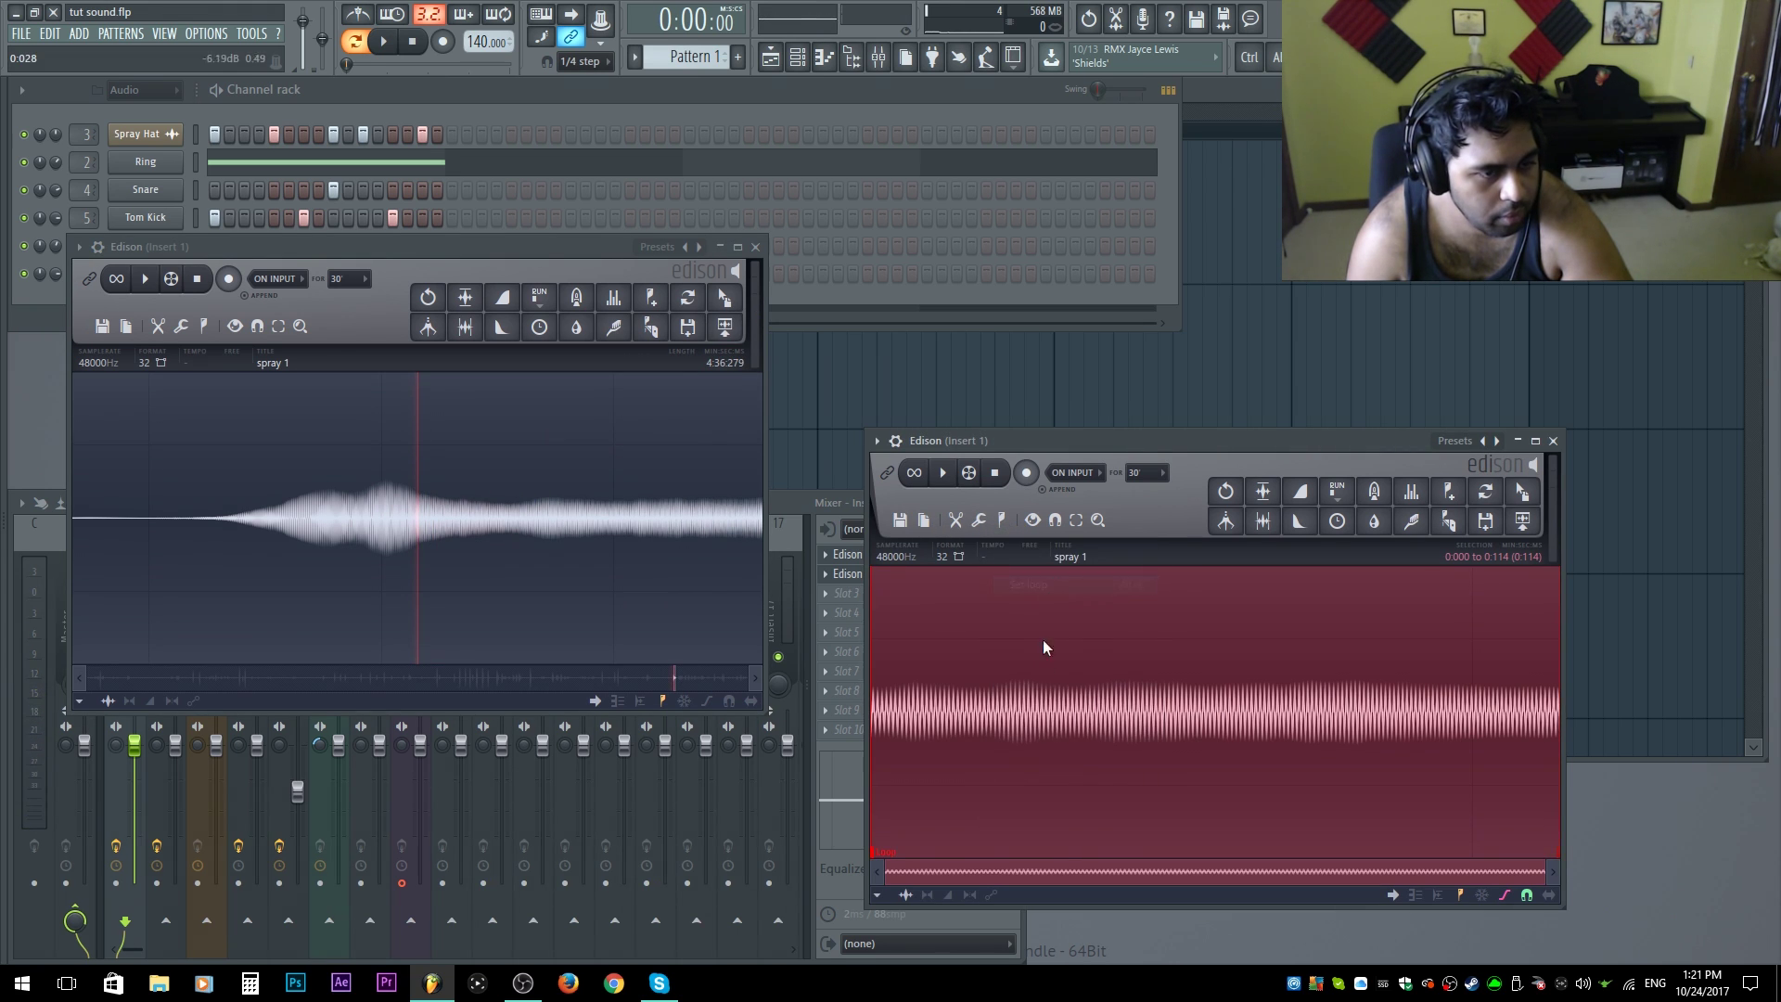
pyautogui.press('space')
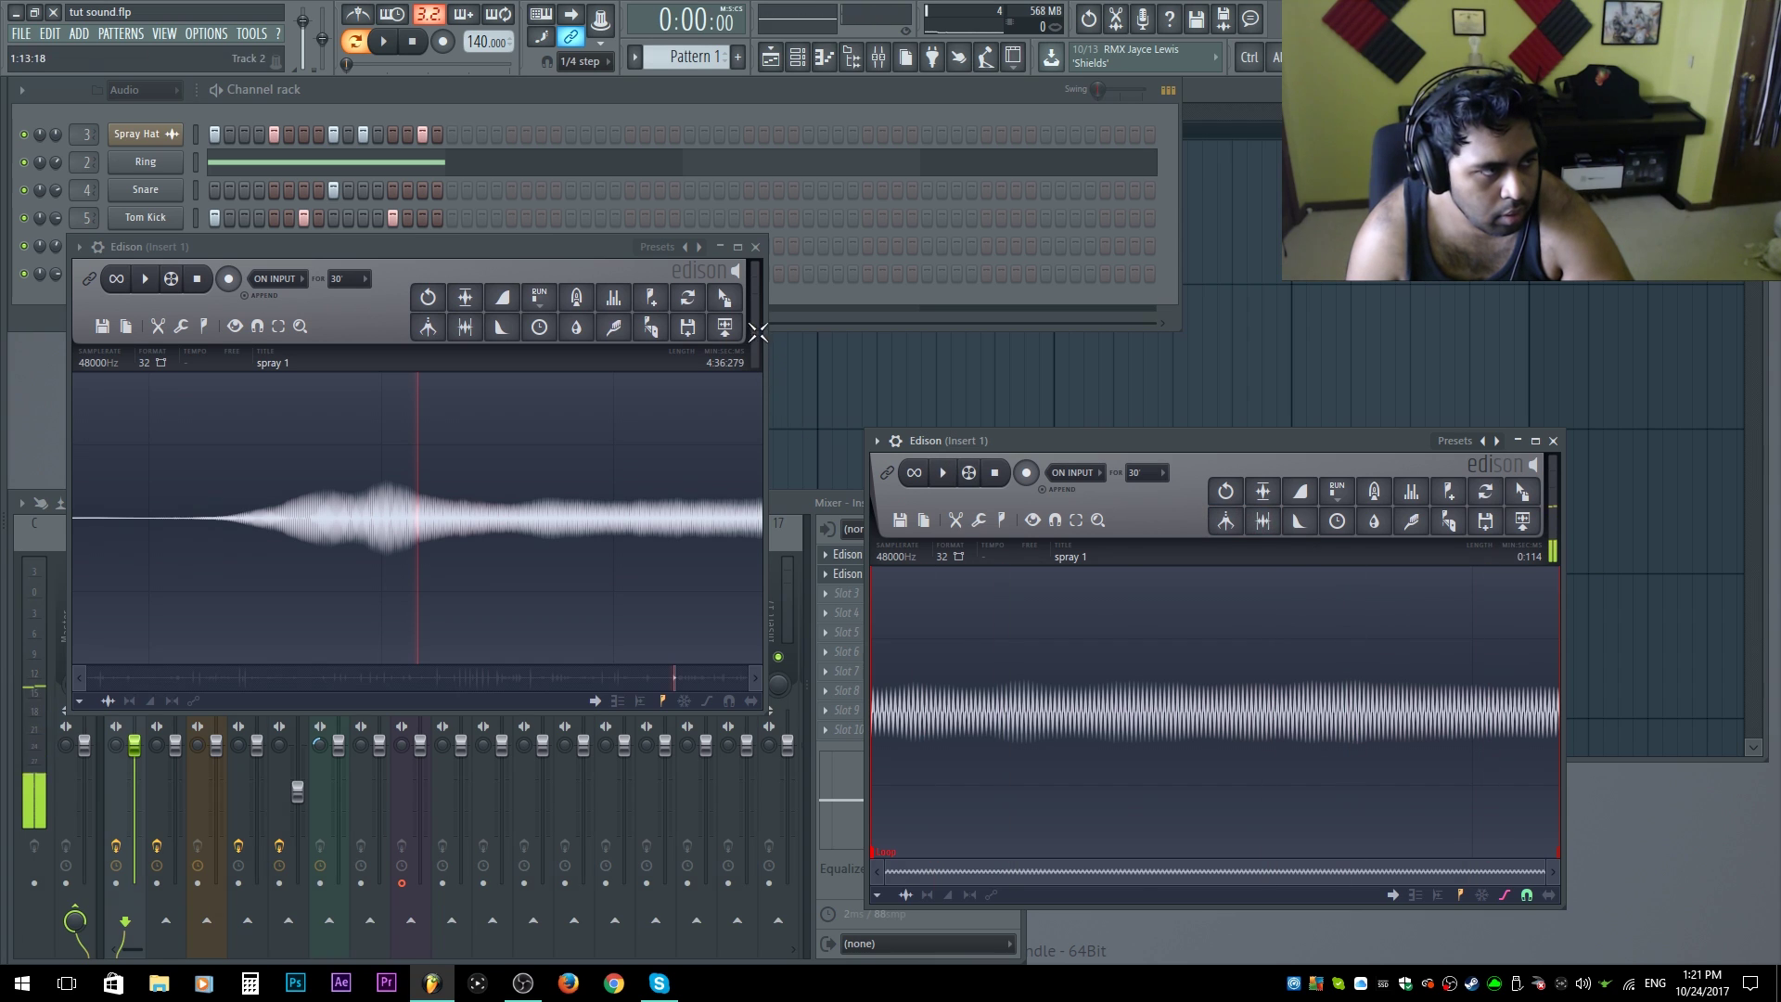
pyautogui.moveTo(562, 253); pyautogui.dragTo(625, 564)
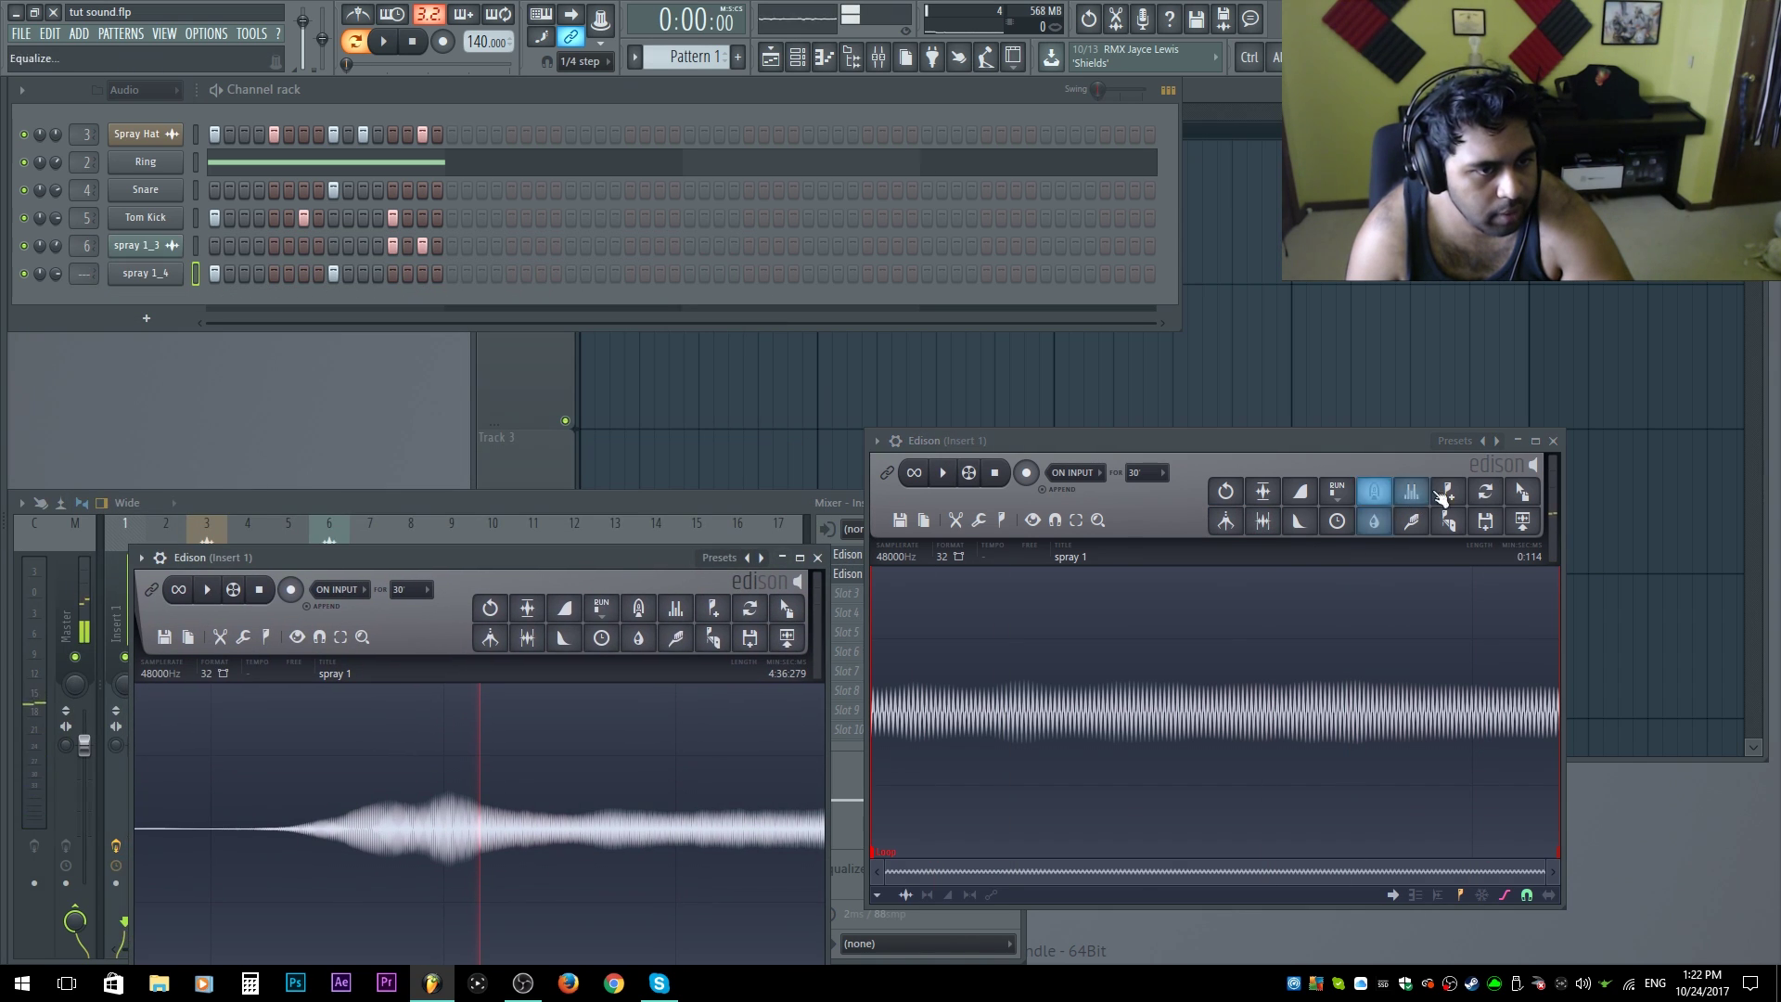
pyautogui.moveTo(1522, 490)
pyautogui.mouseDown()
pyautogui.moveTo(680, 442)
pyautogui.moveTo(164, 292)
pyautogui.mouseUp()
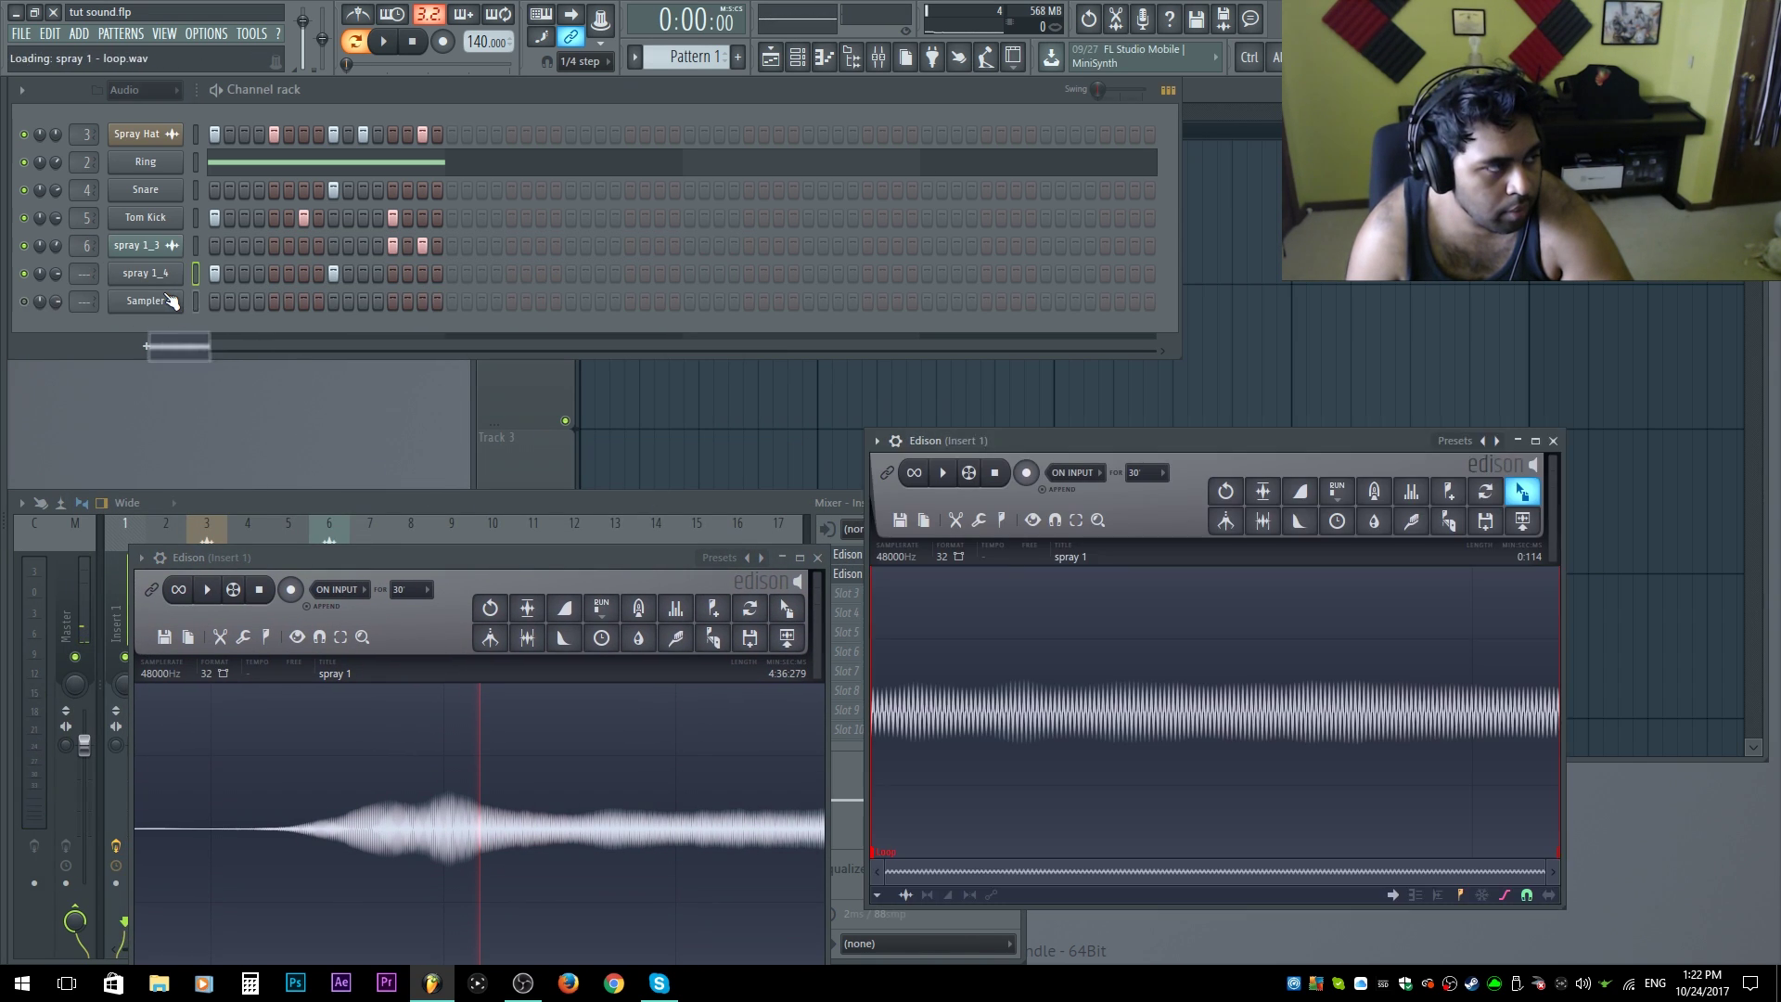
# Step: Open the new loop channel's settings and play several notes to hear how the sample loops
pyautogui.click(156, 301)
pyautogui.press('q')
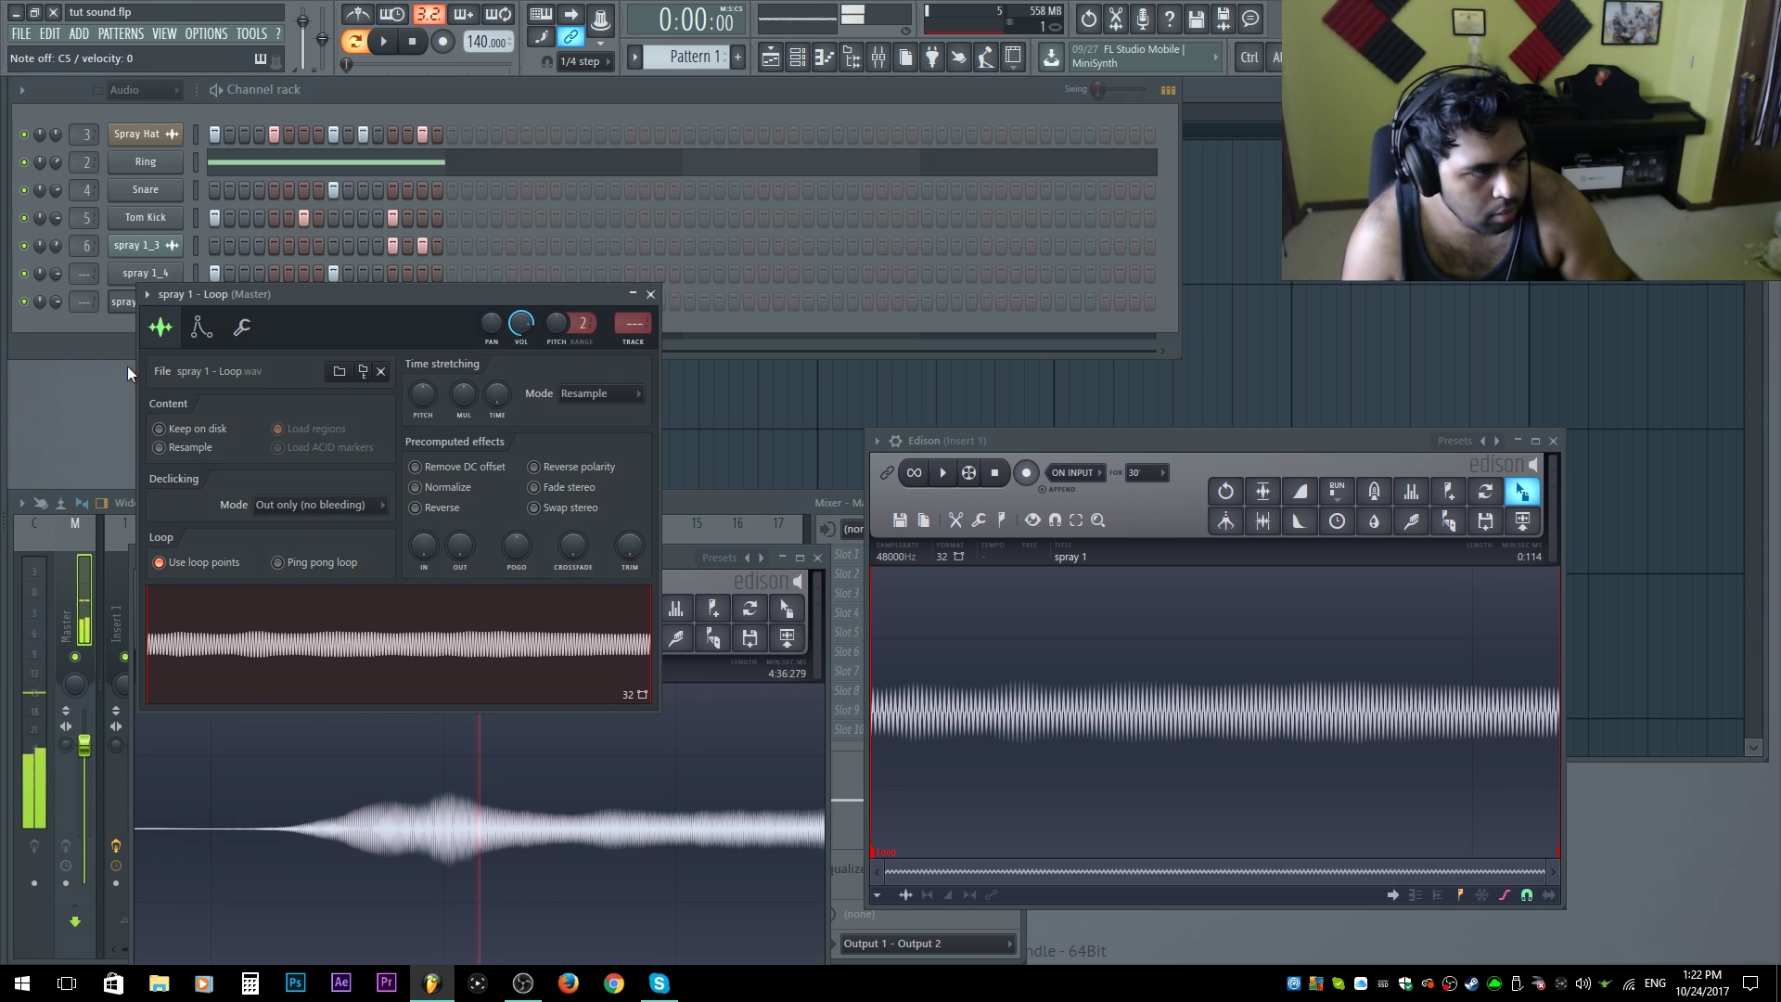
pyautogui.press('b')
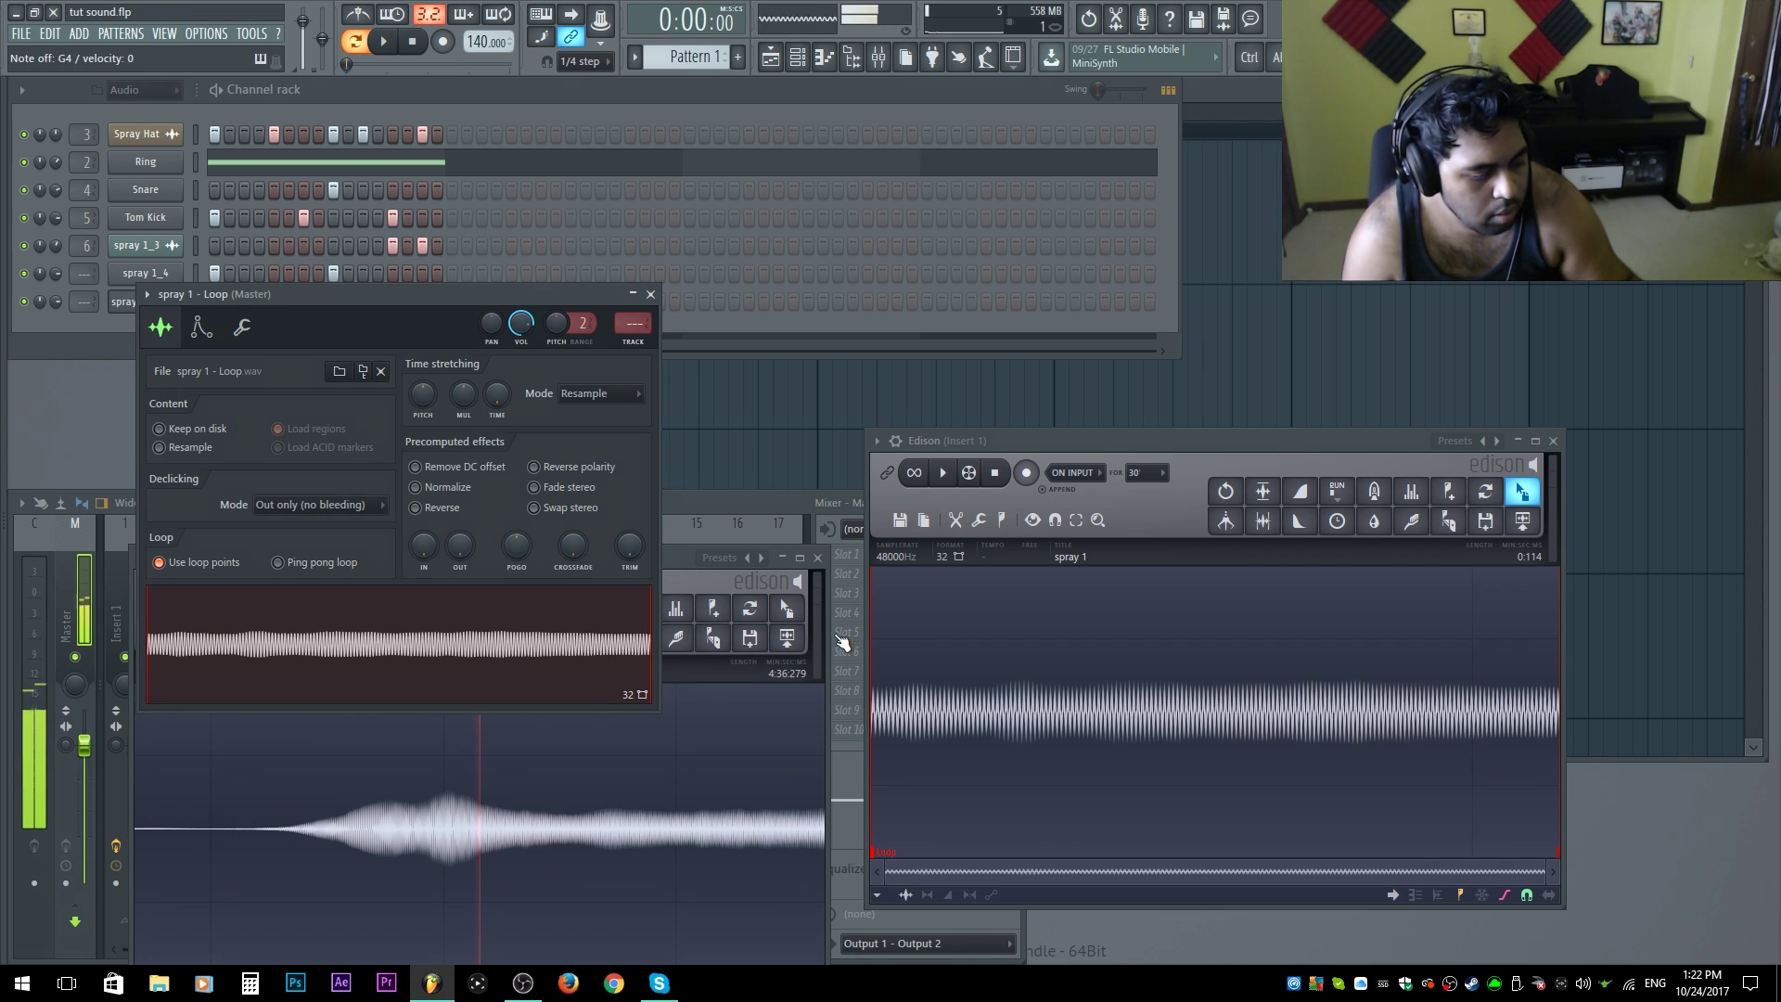
# Step: Zoom in on the loop edges in Edison, refine the looped section and load it into the loop channel again
pyautogui.scroll(4, 1001, 770)
pyautogui.moveTo(1041, 871); pyautogui.dragTo(848, 847)
pyautogui.scroll(2, 927, 734)
pyautogui.moveTo(951, 735); pyautogui.dragTo(777, 738)
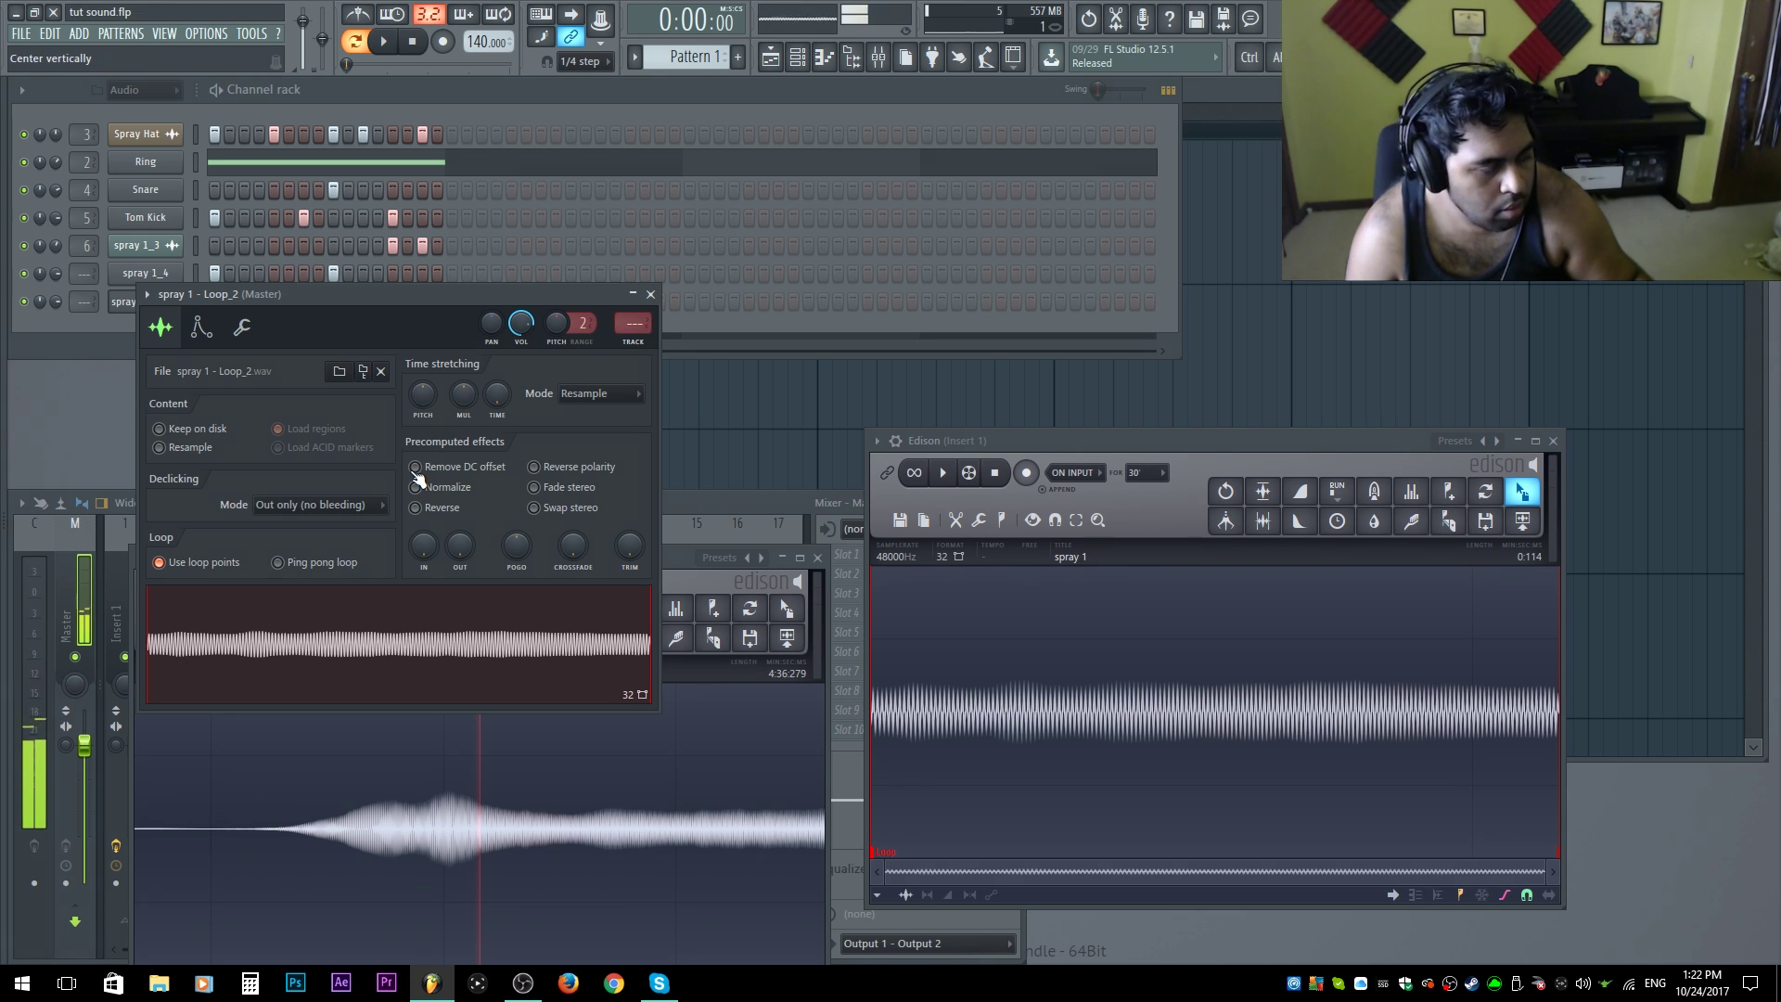
# Step: Route the loop channel to mixer track 7 and insert Fruity Parametric EQ 2 with band 6 cut to -18 dB at about 2583 Hz
pyautogui.moveTo(427, 327)
pyautogui.mouseDown()
pyautogui.moveTo(464, 298)
pyautogui.moveTo(552, 297)
pyautogui.mouseUp()
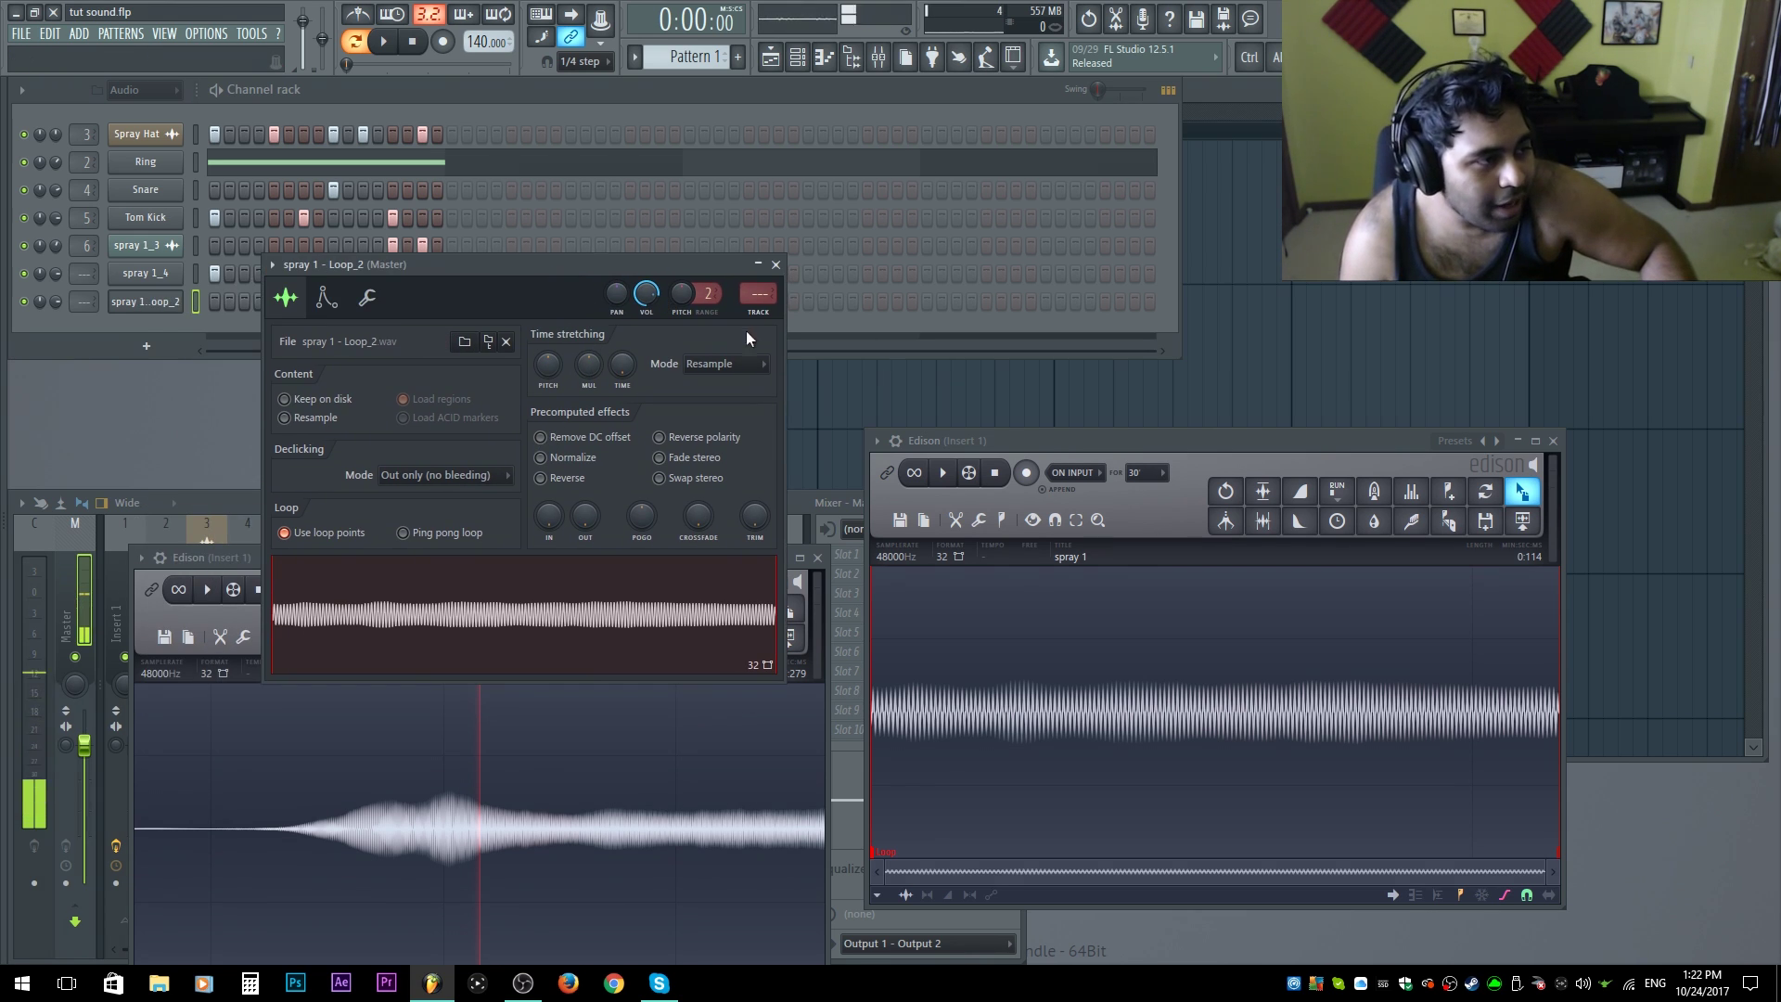
pyautogui.hotkey('ctrl', 'l')
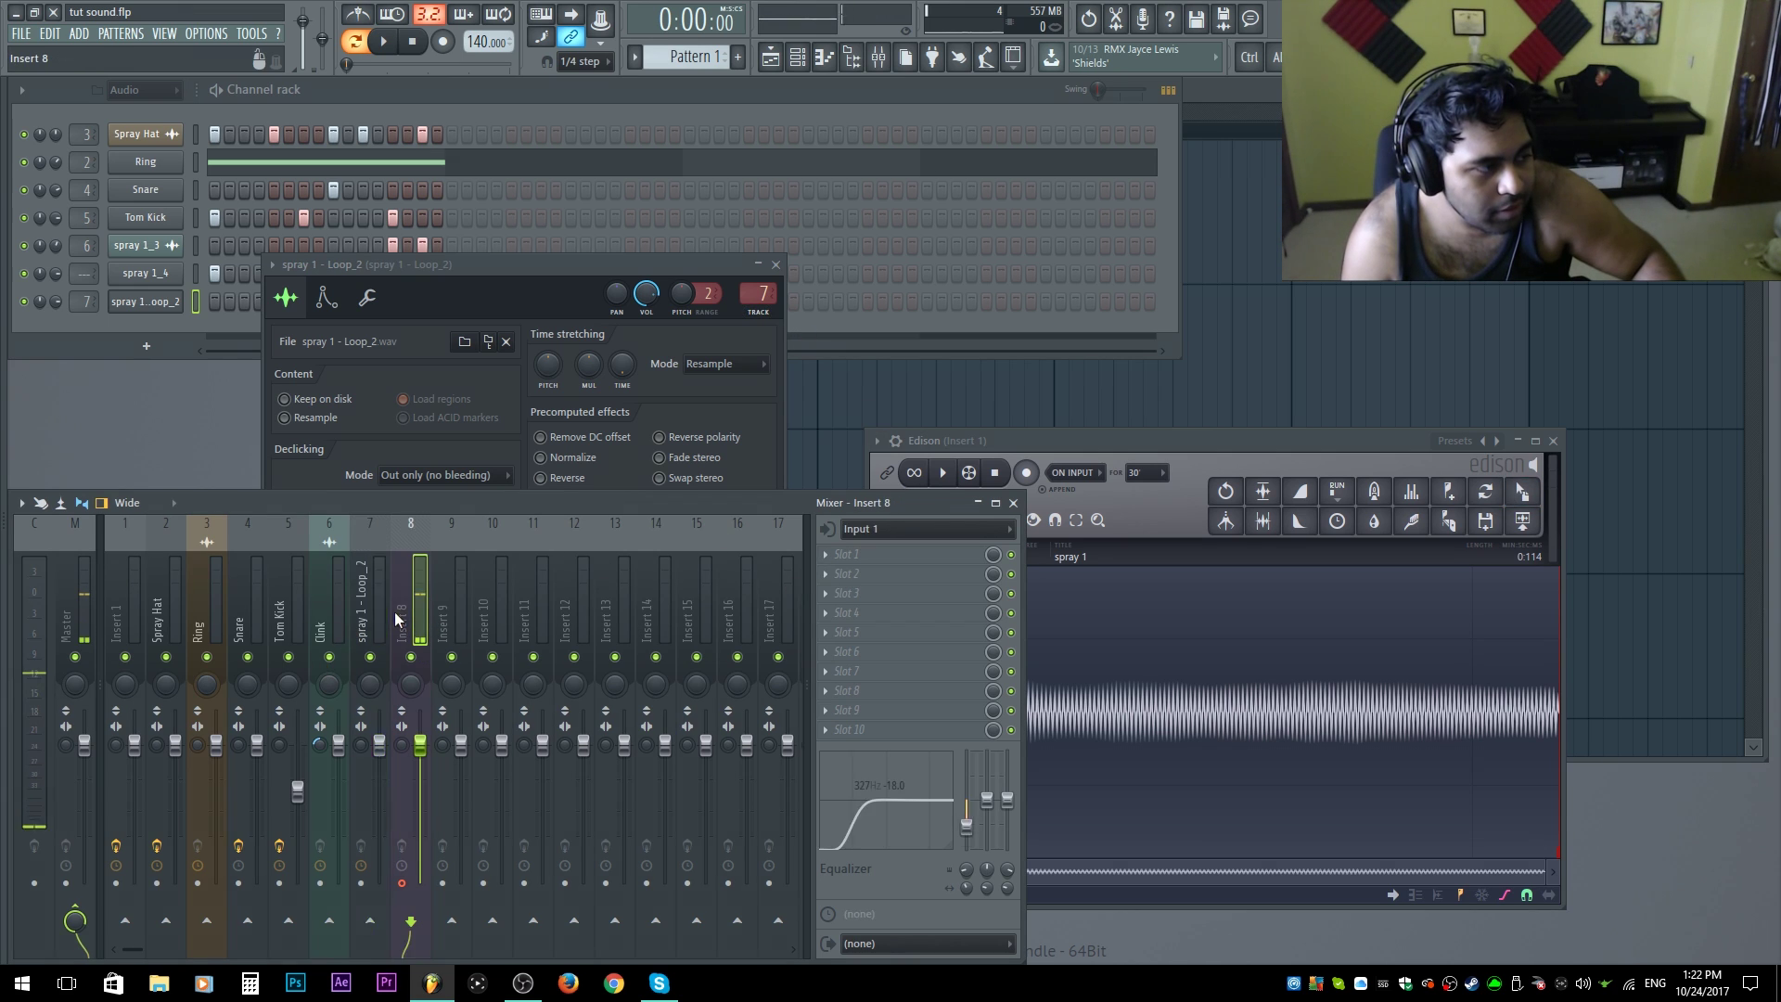
pyautogui.click(847, 554)
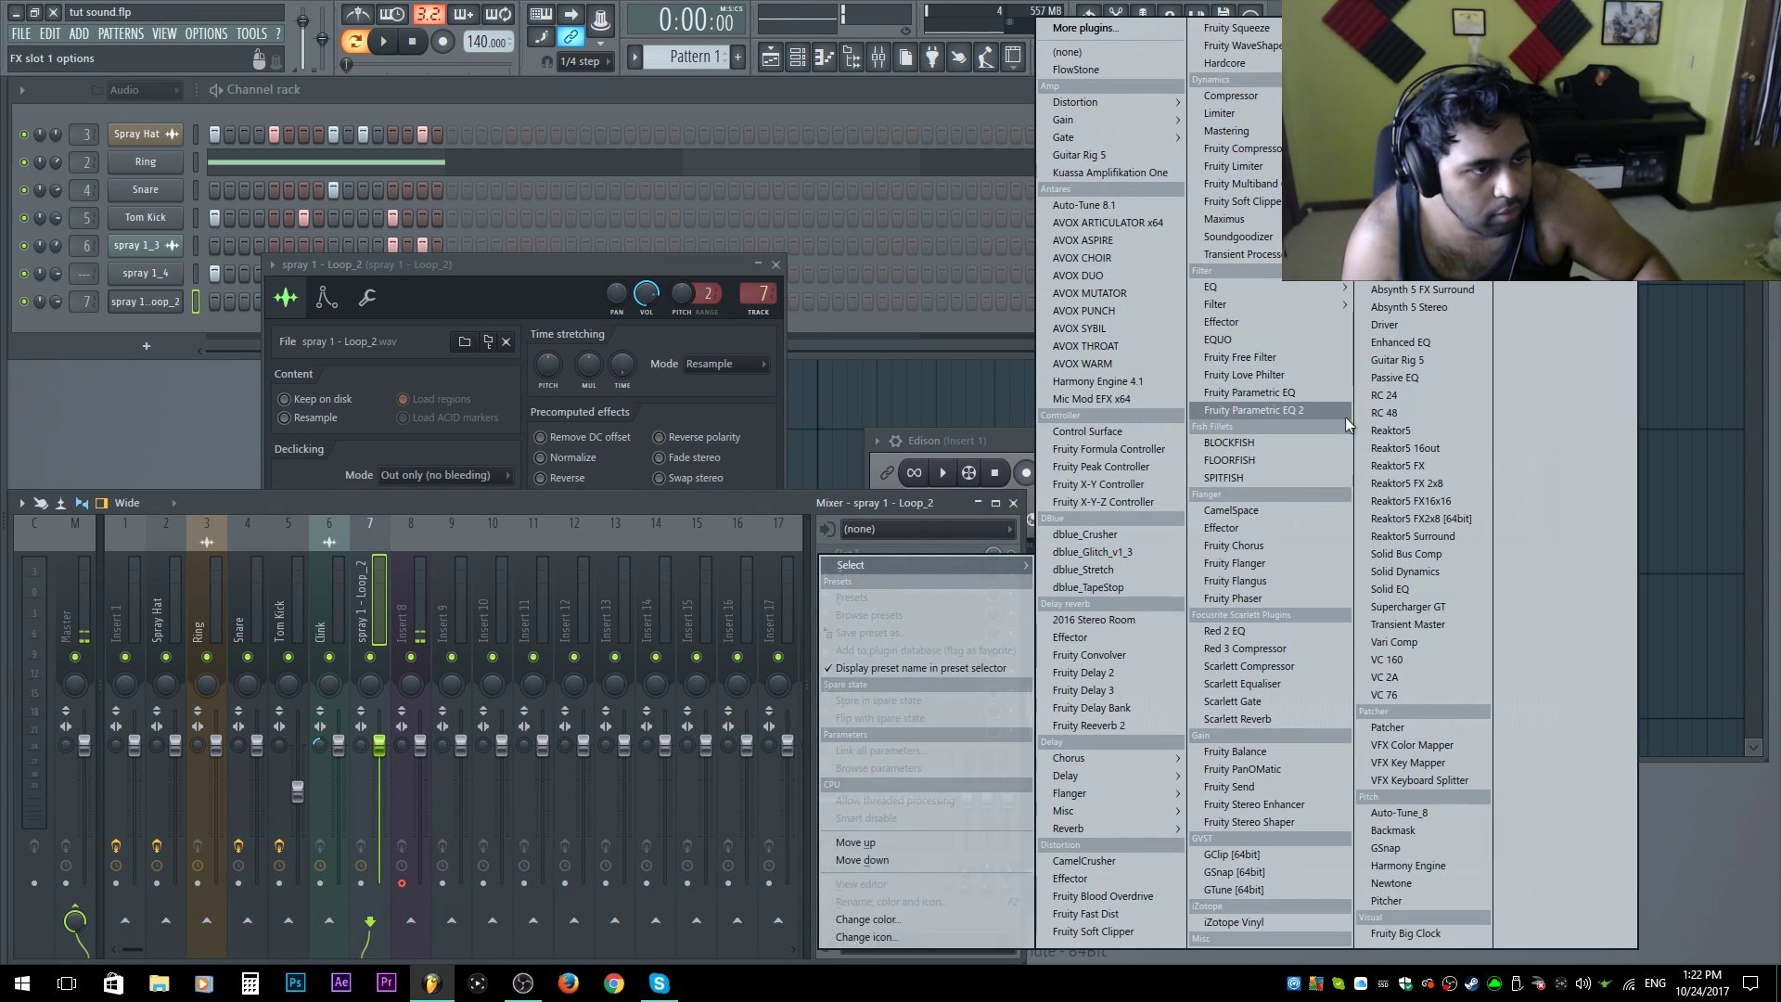
pyautogui.click(1272, 418)
pyautogui.moveTo(309, 323); pyautogui.dragTo(313, 408)
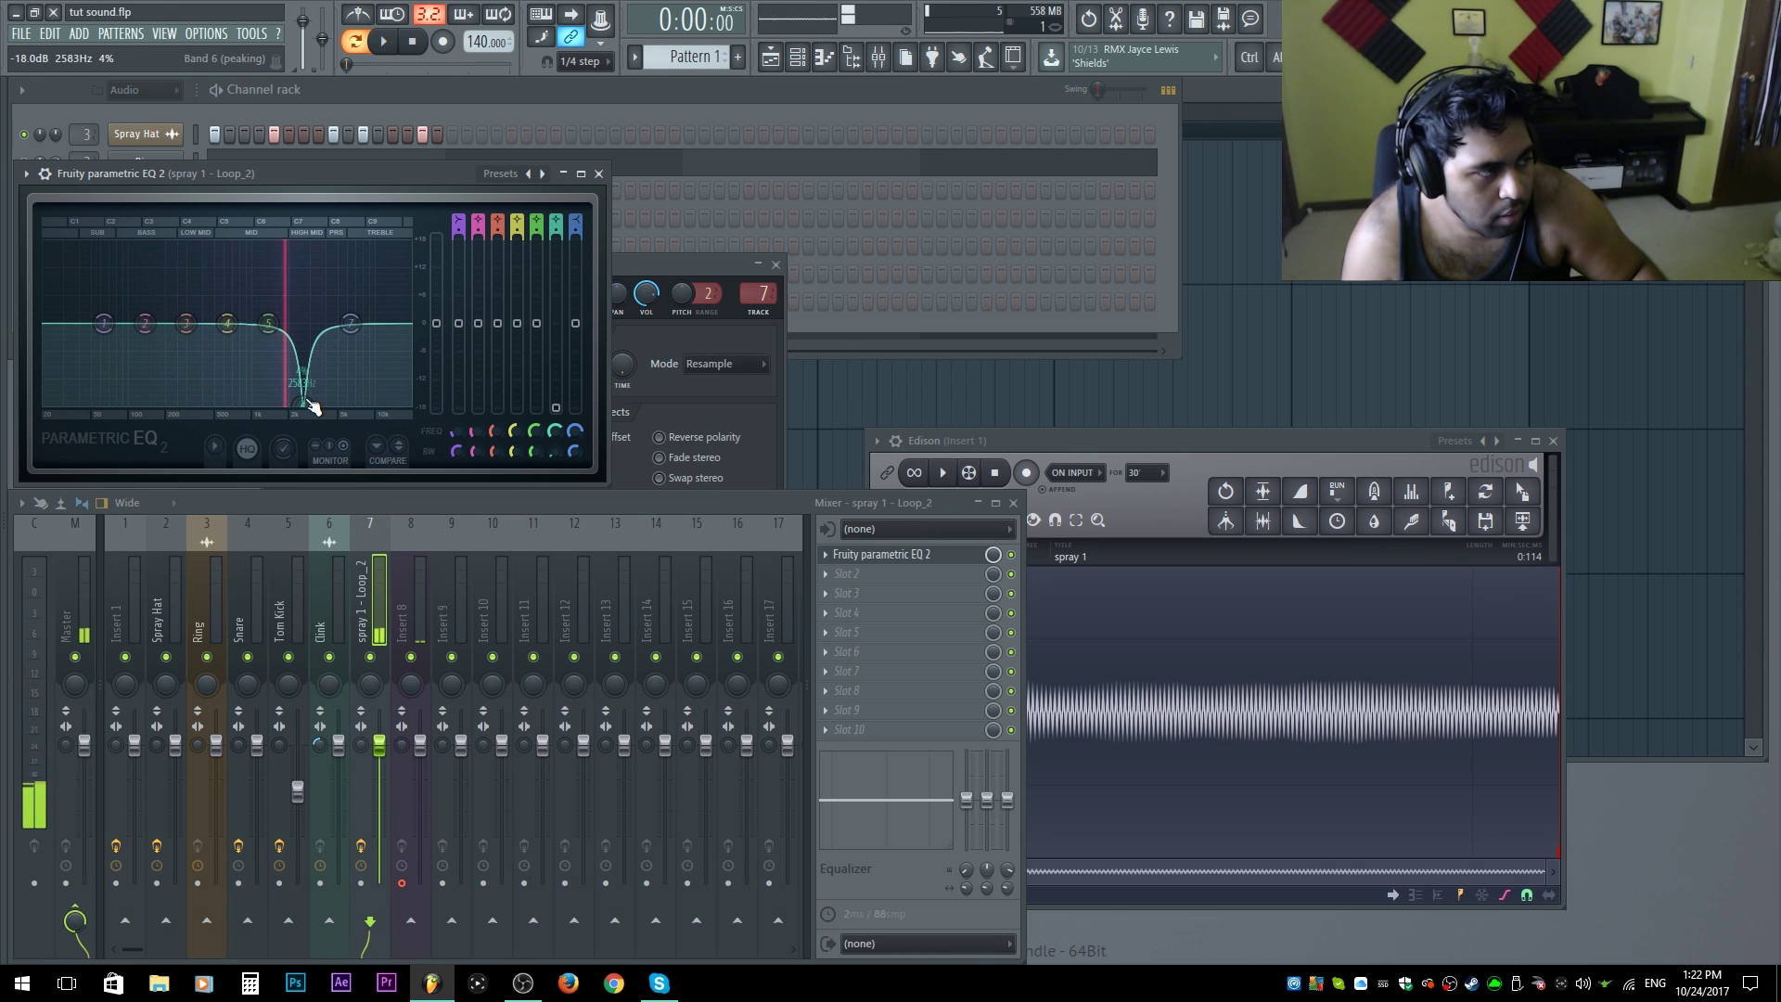
# Step: Set the loop channel's declicking mode to Generic (bleeding) and play a note on it
pyautogui.click(679, 268)
pyautogui.press('v')
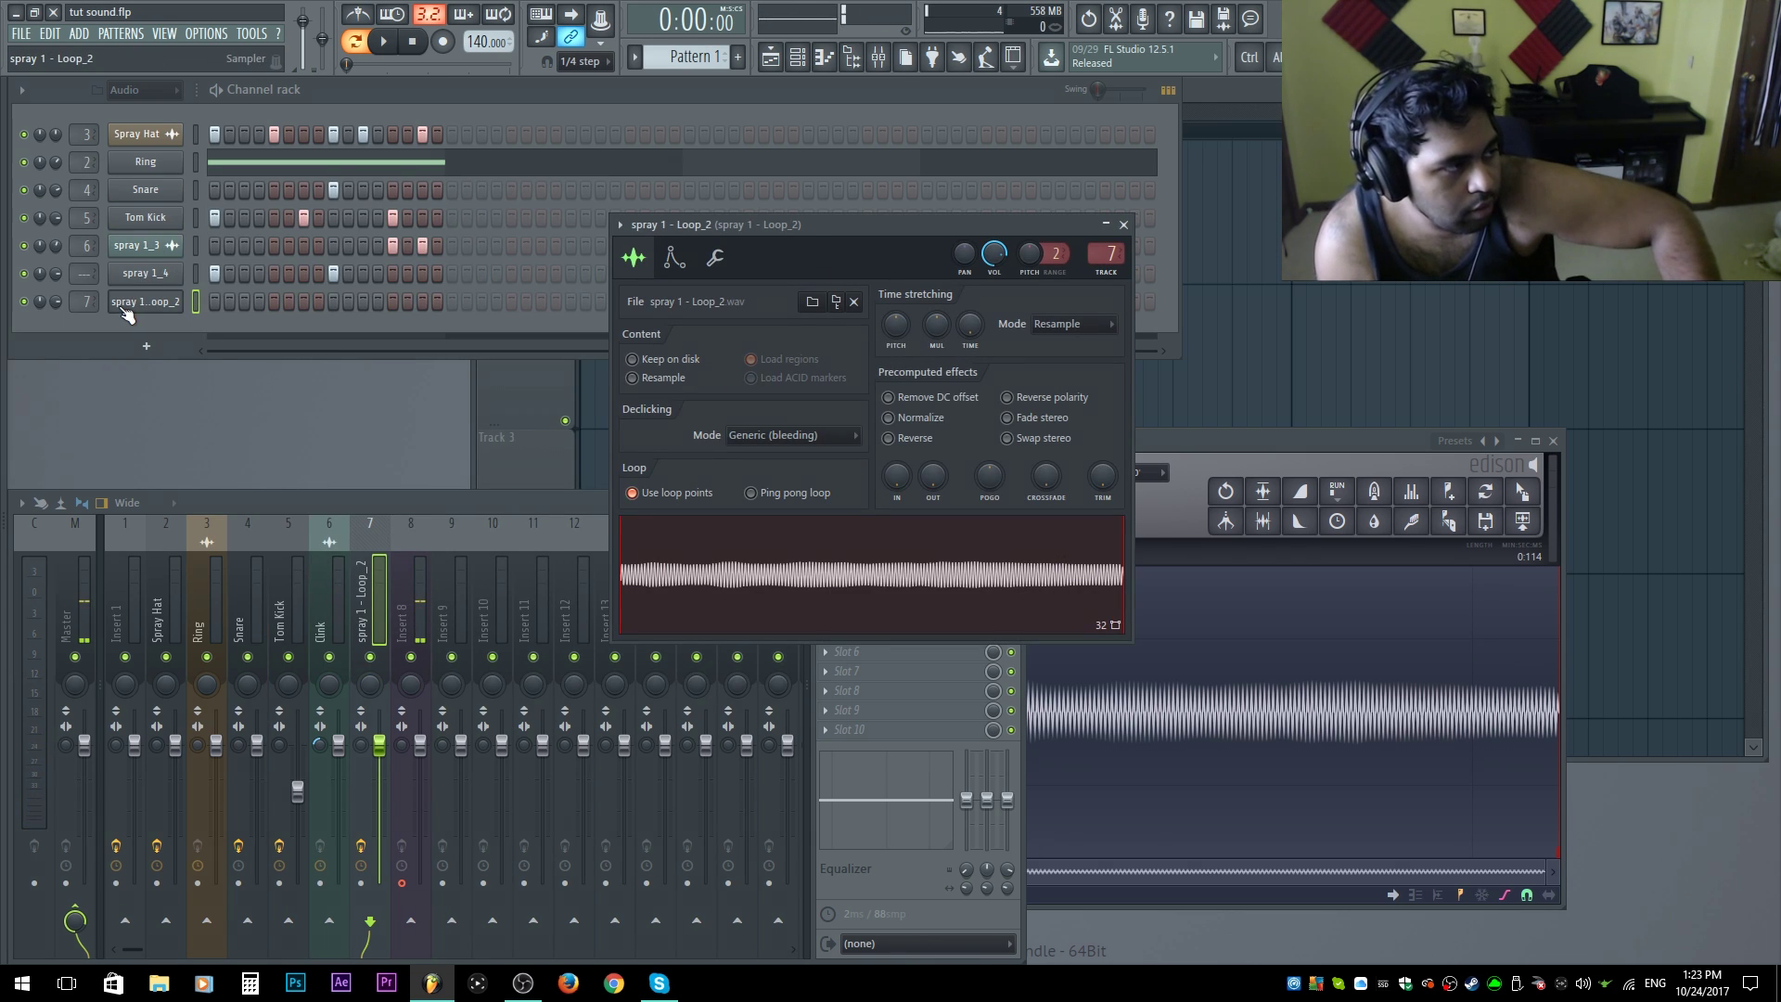
# Step: Insert a DirectWave channel above the loop channel and load the whistle loop sample into it as a zone
pyautogui.rightClick(127, 315)
pyautogui.moveTo(254, 425)
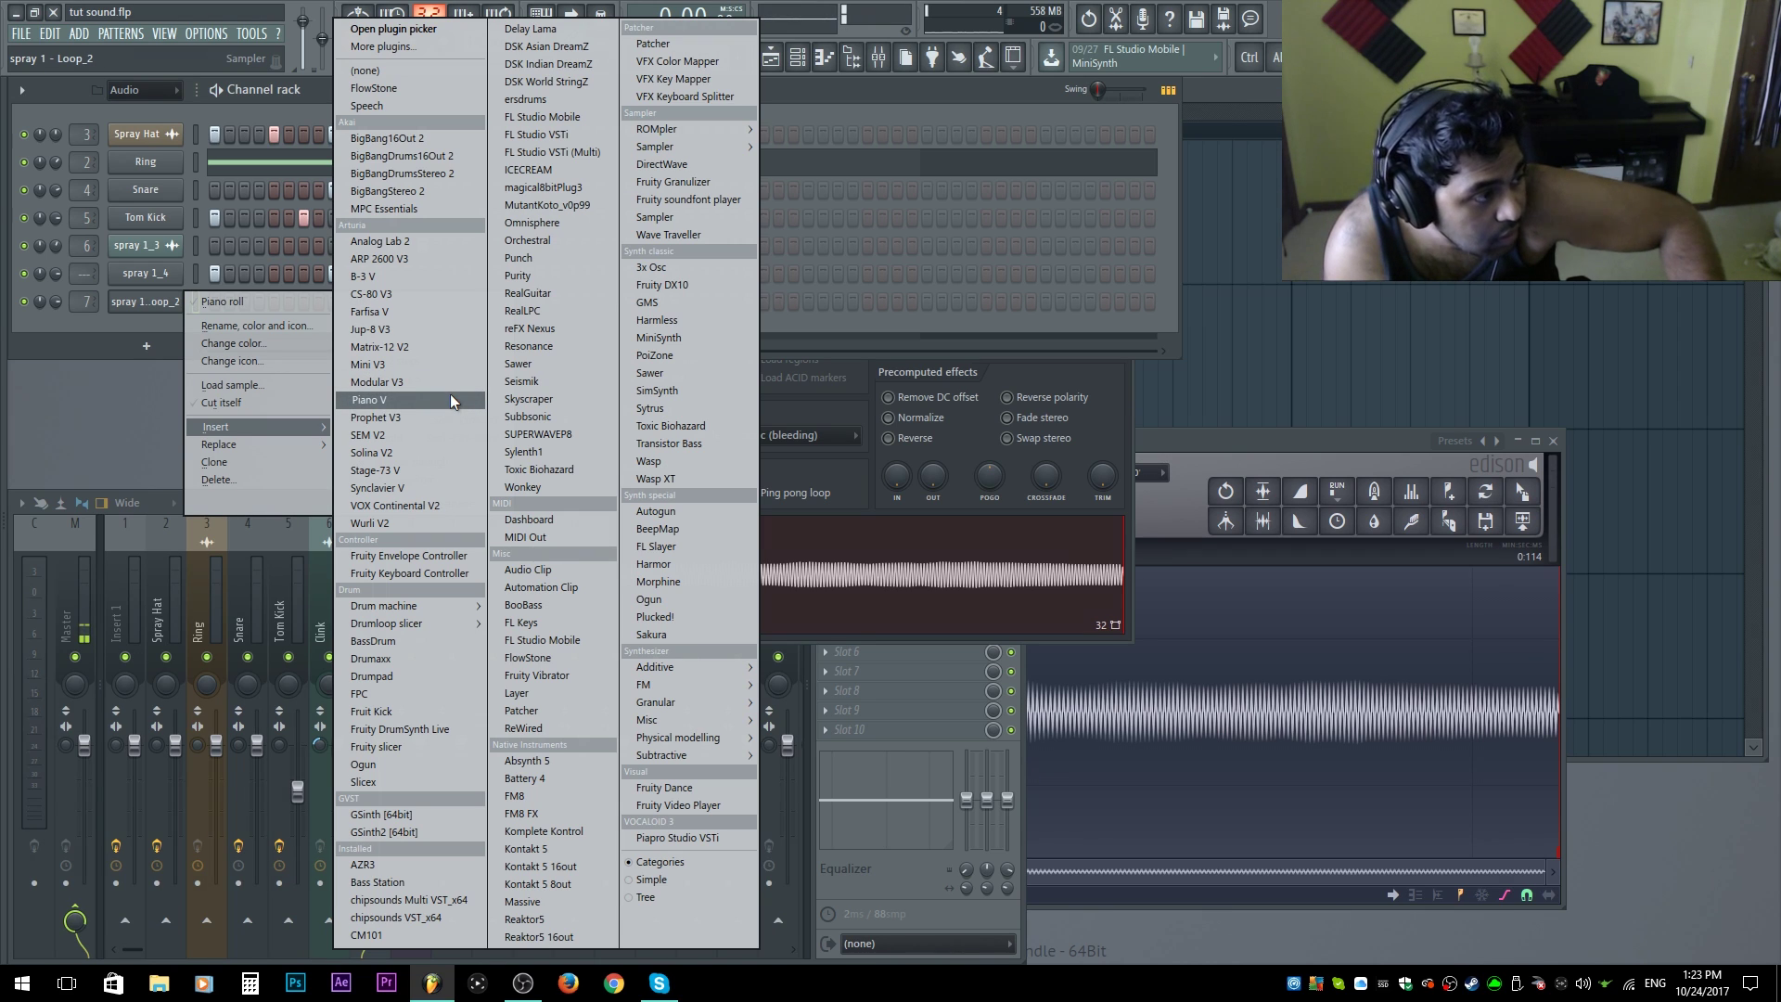
pyautogui.click(682, 169)
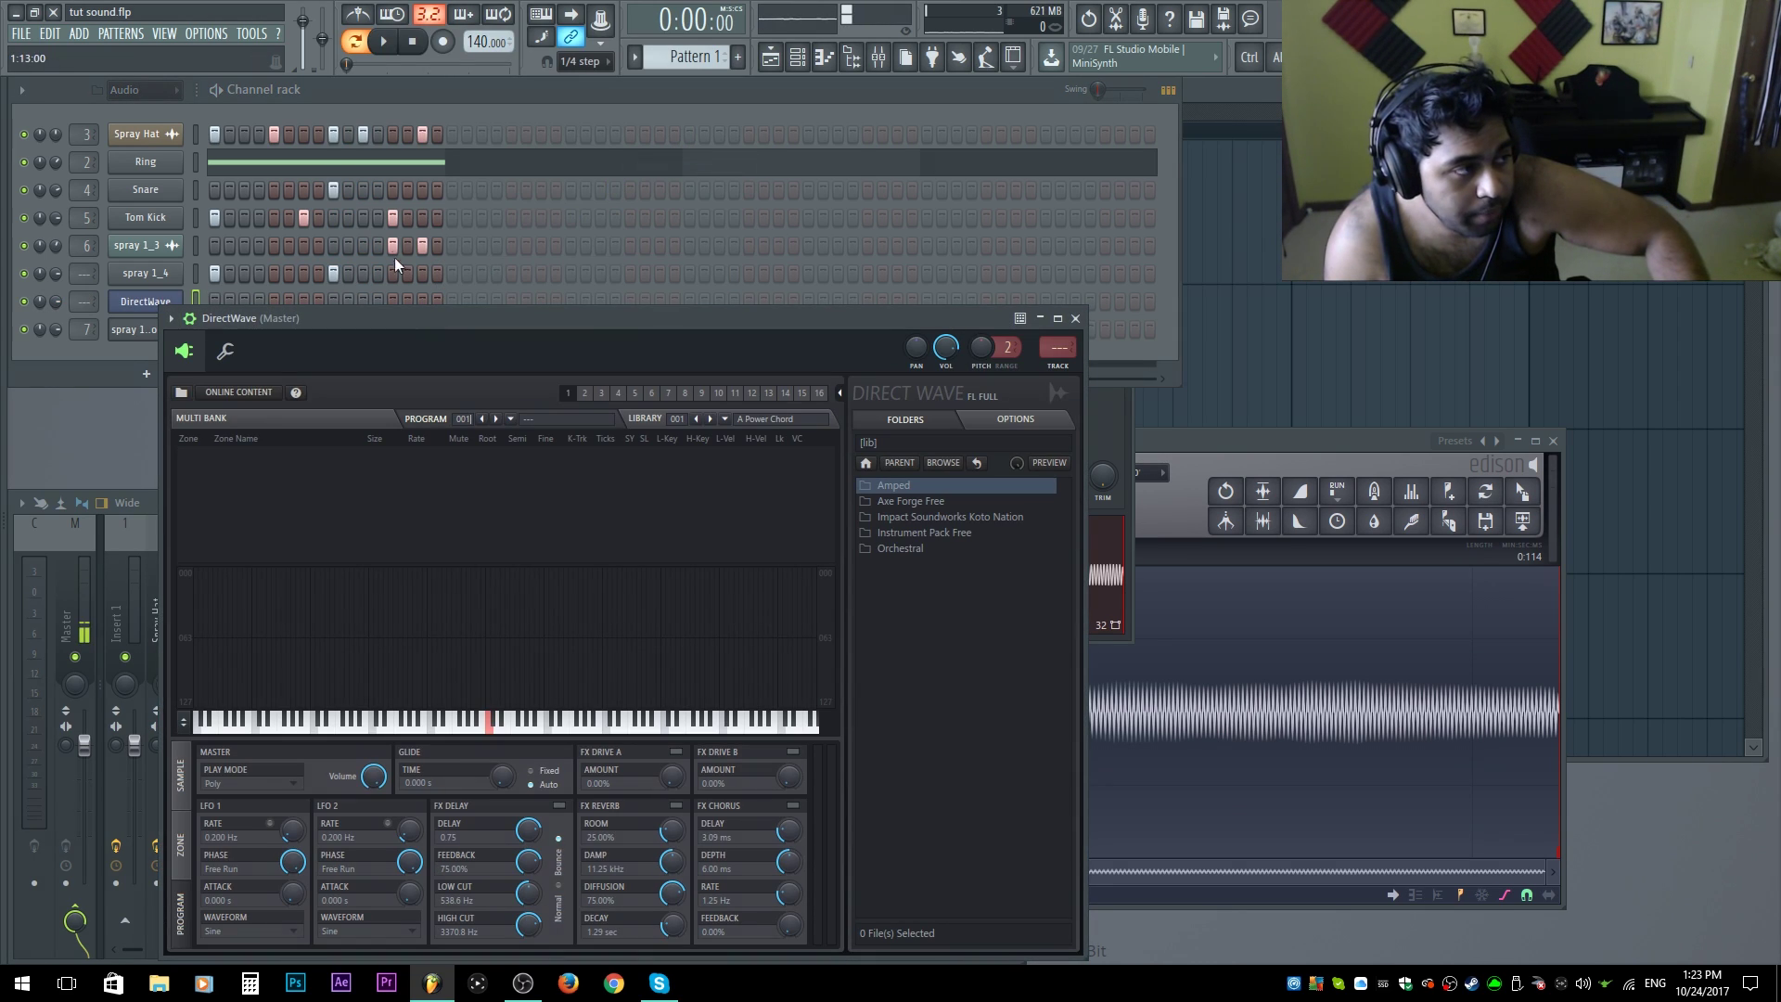
pyautogui.moveTo(413, 315); pyautogui.dragTo(1169, 221)
pyautogui.moveTo(779, 566)
pyautogui.mouseDown()
pyautogui.moveTo(1389, 392)
pyautogui.moveTo(1028, 342)
pyautogui.moveTo(1109, 429)
pyautogui.mouseUp()
pyautogui.click(1253, 243)
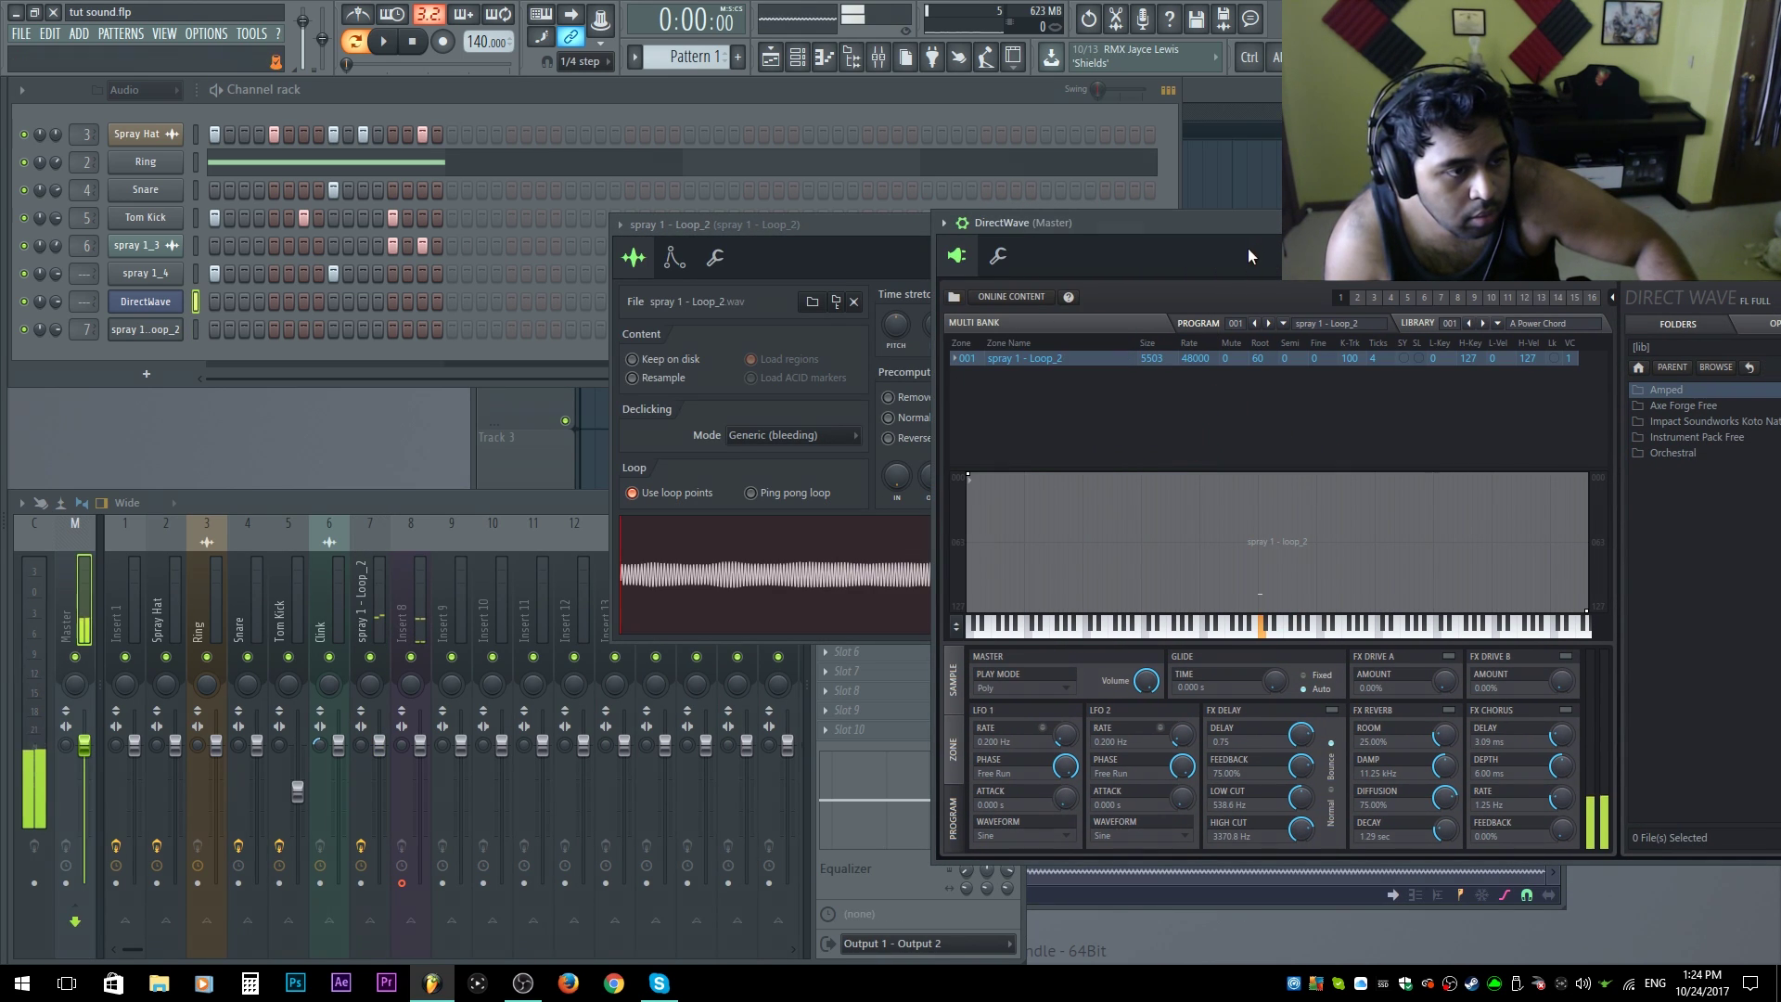
# Step: Enable the FX Delay and FX Reverb effects in DirectWave for the whistle loop
pyautogui.moveTo(1276, 220); pyautogui.dragTo(788, 212)
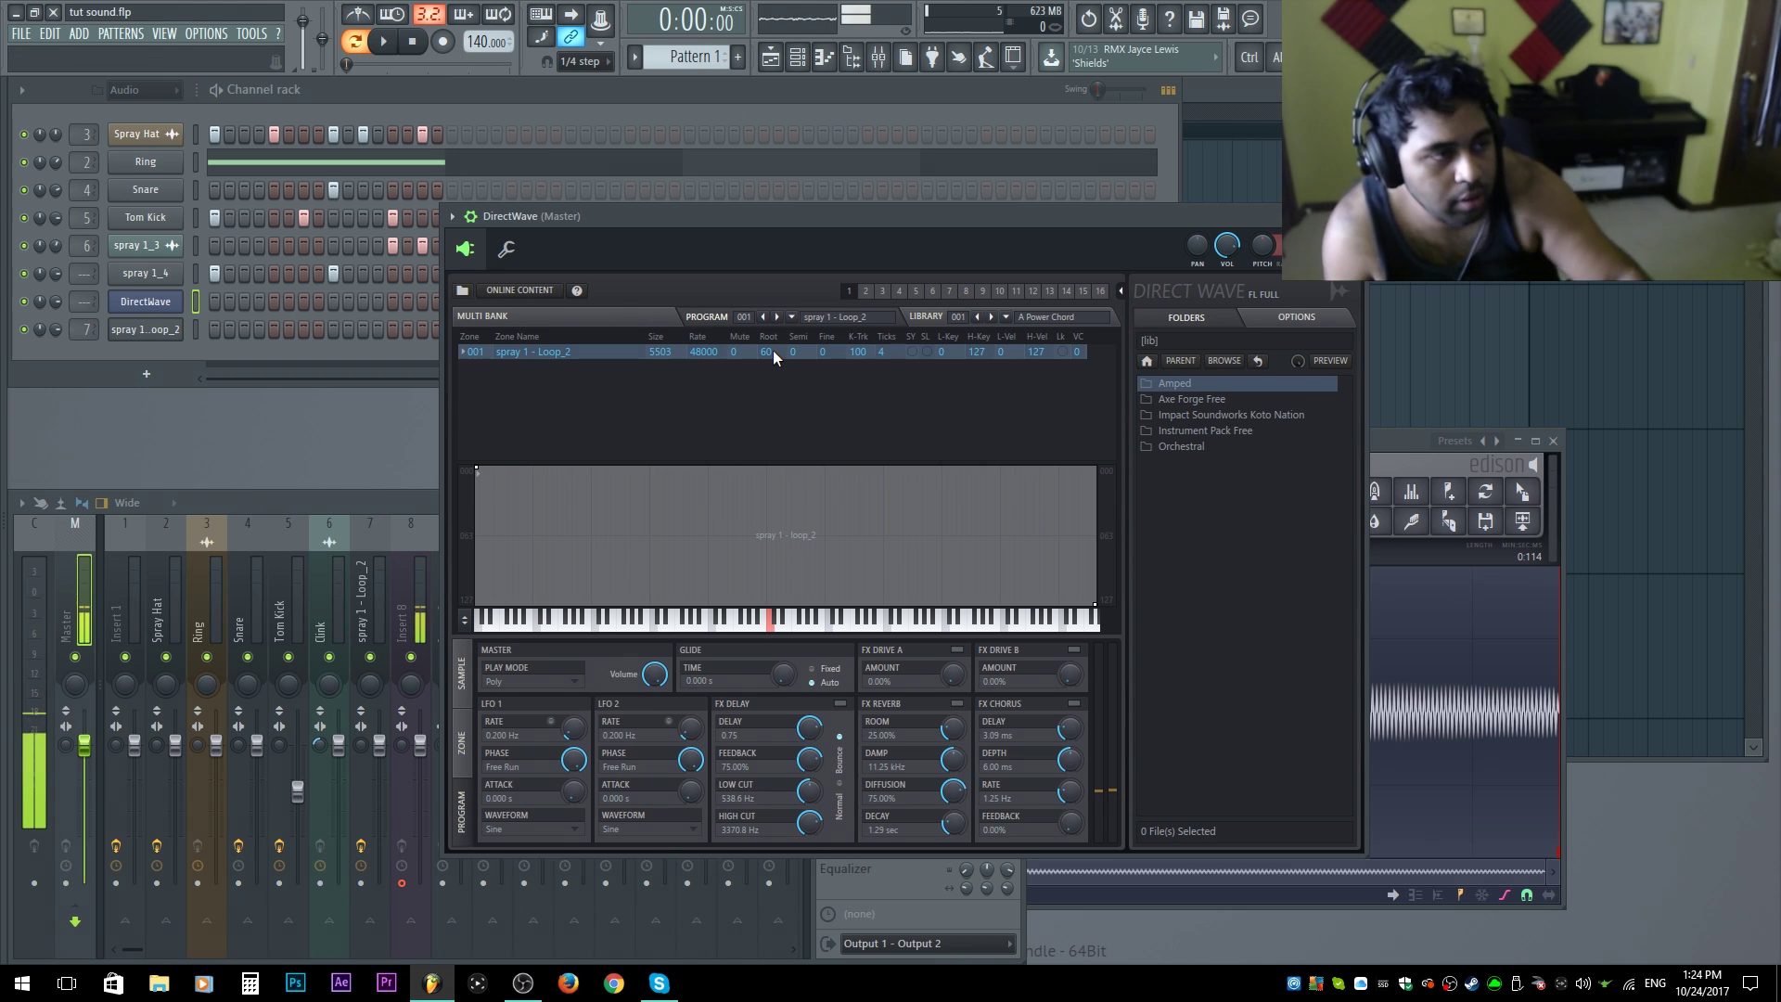
pyautogui.click(1008, 317)
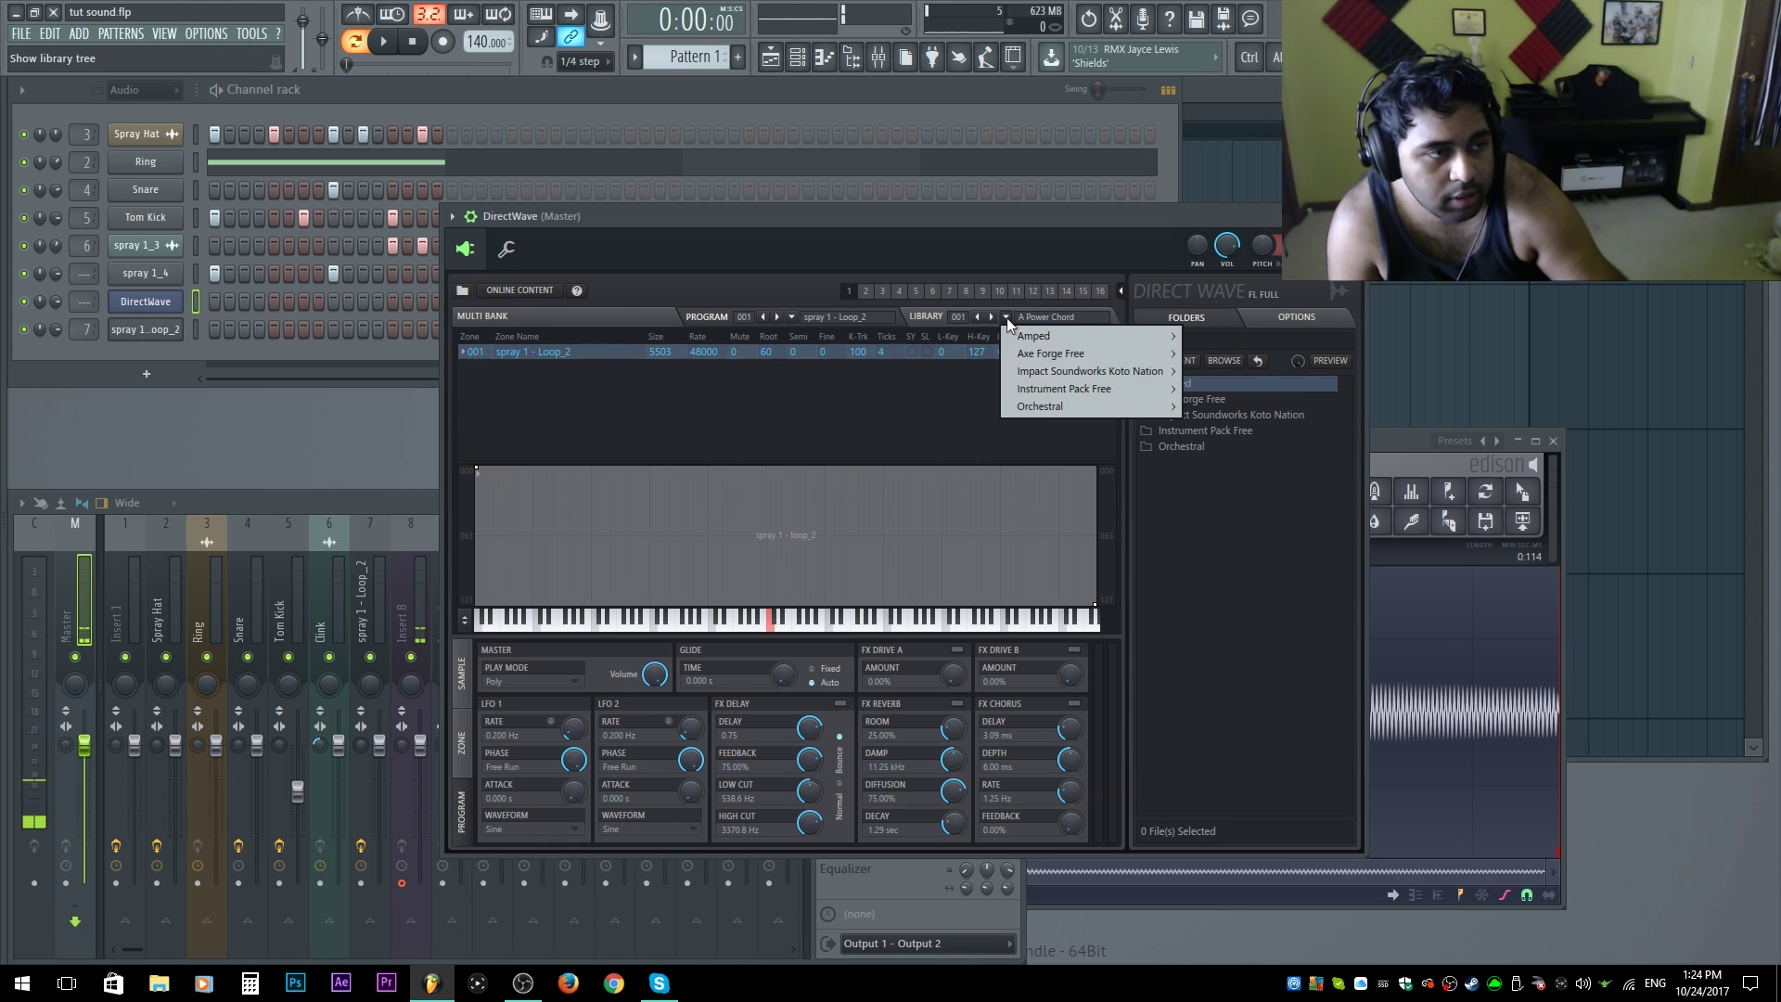
pyautogui.click(955, 225)
pyautogui.click(840, 704)
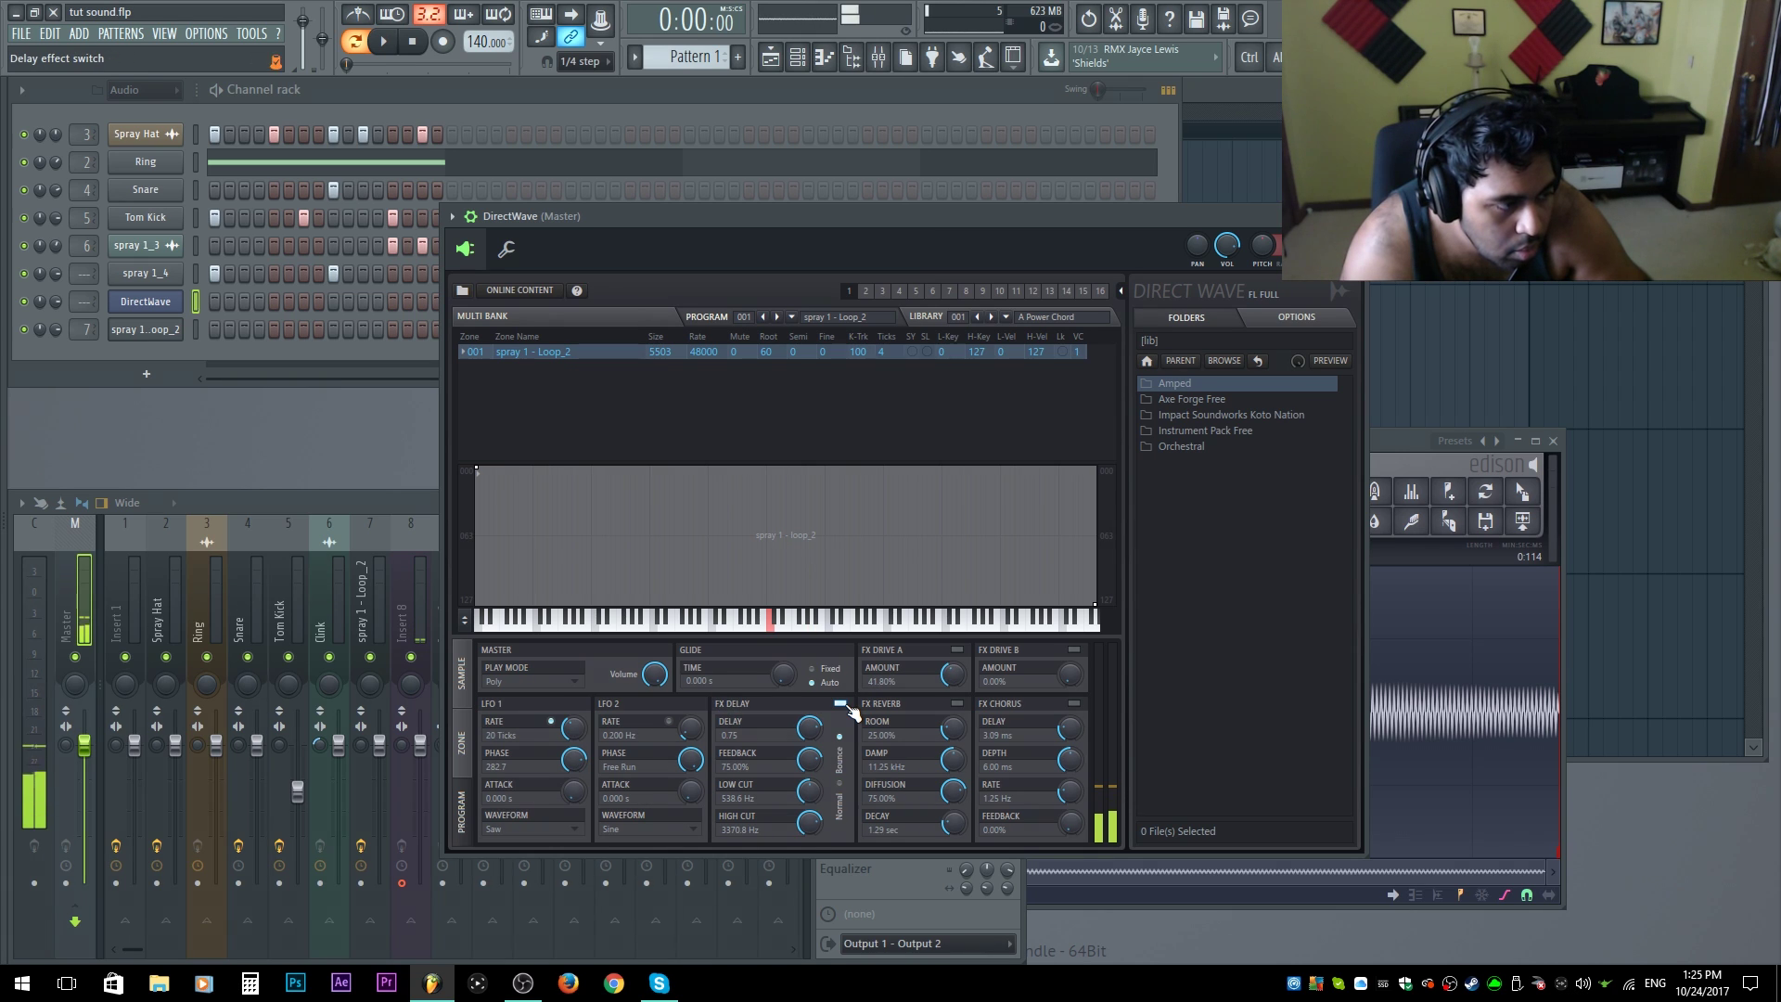
pyautogui.click(956, 703)
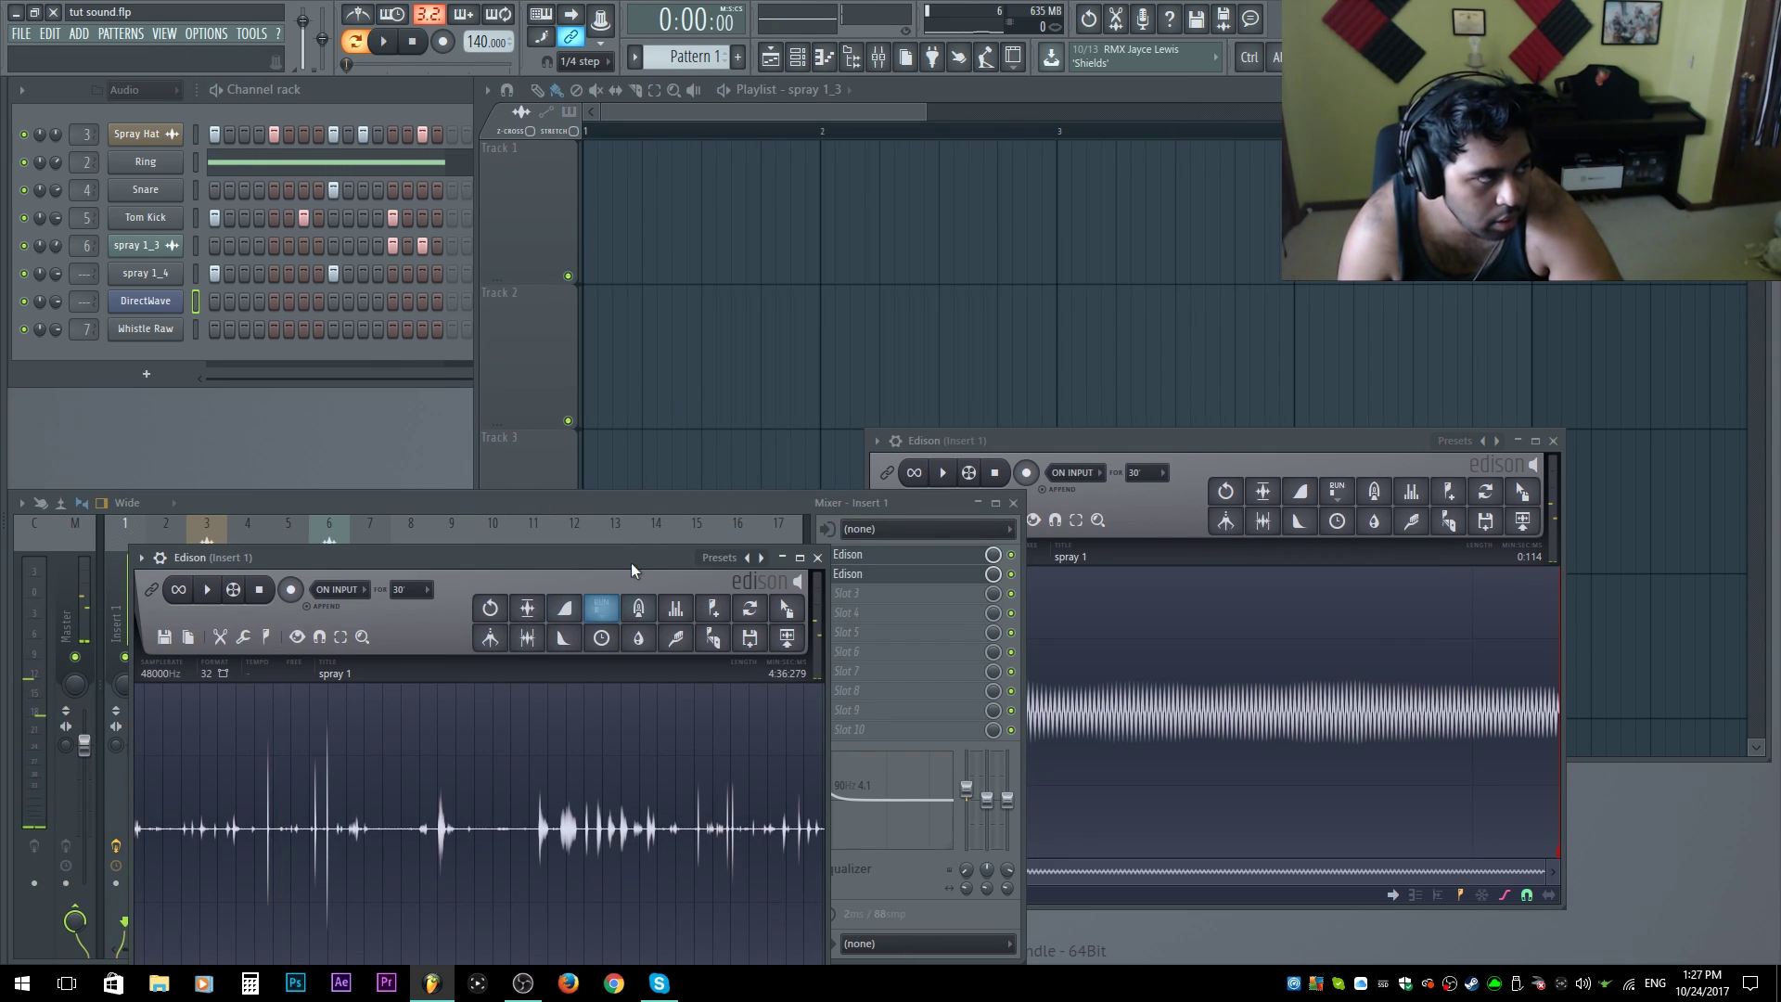
# Step: Bring the channel rack forward and listen to the pattern while playing DirectWave notes over it
pyautogui.click(393, 360)
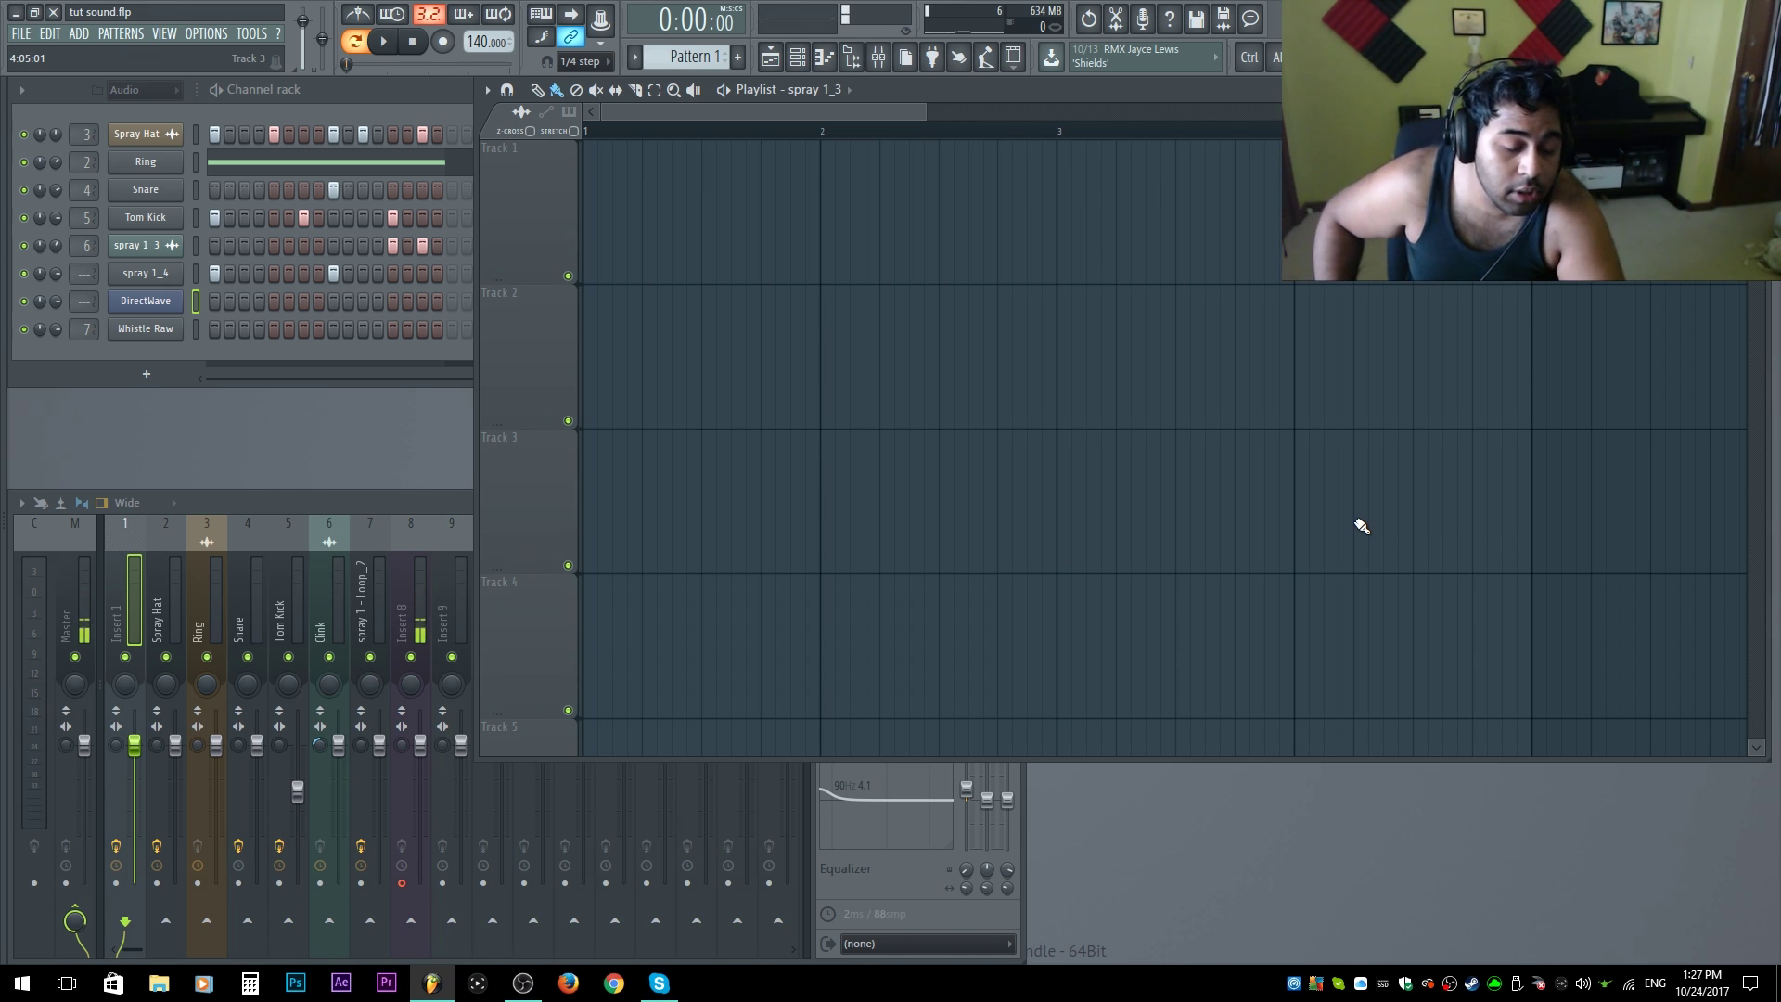
pyautogui.click(319, 374)
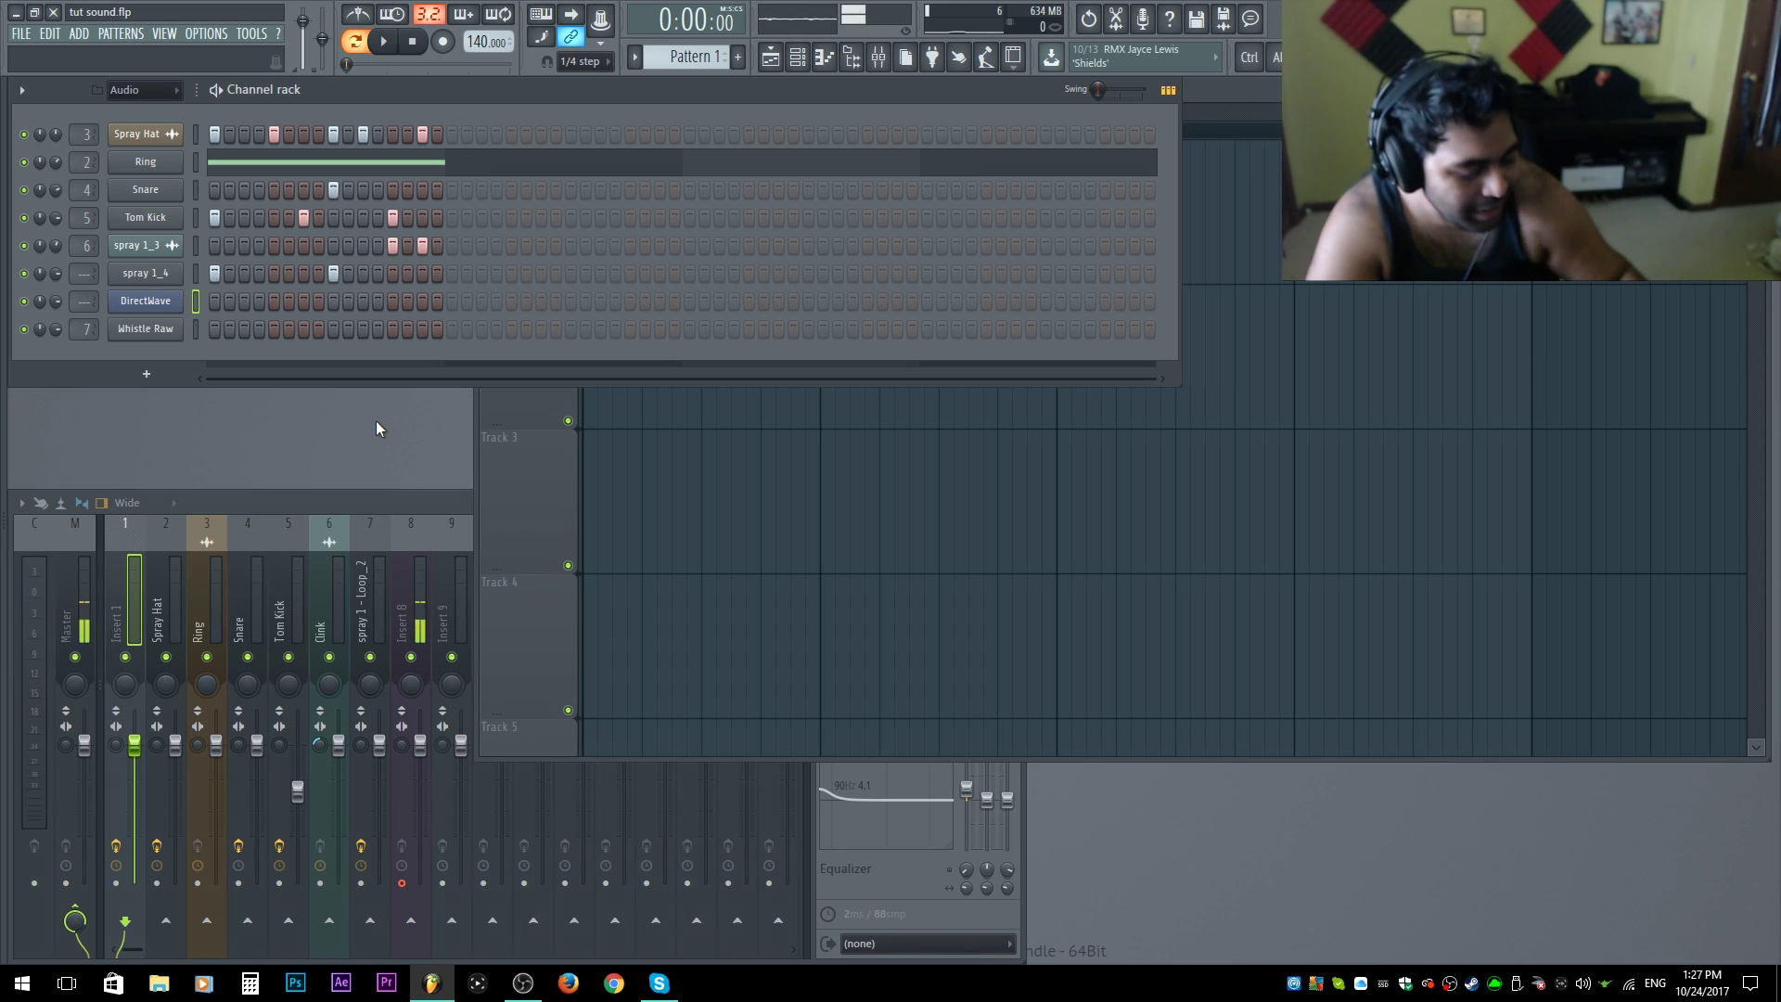
pyautogui.press('space')
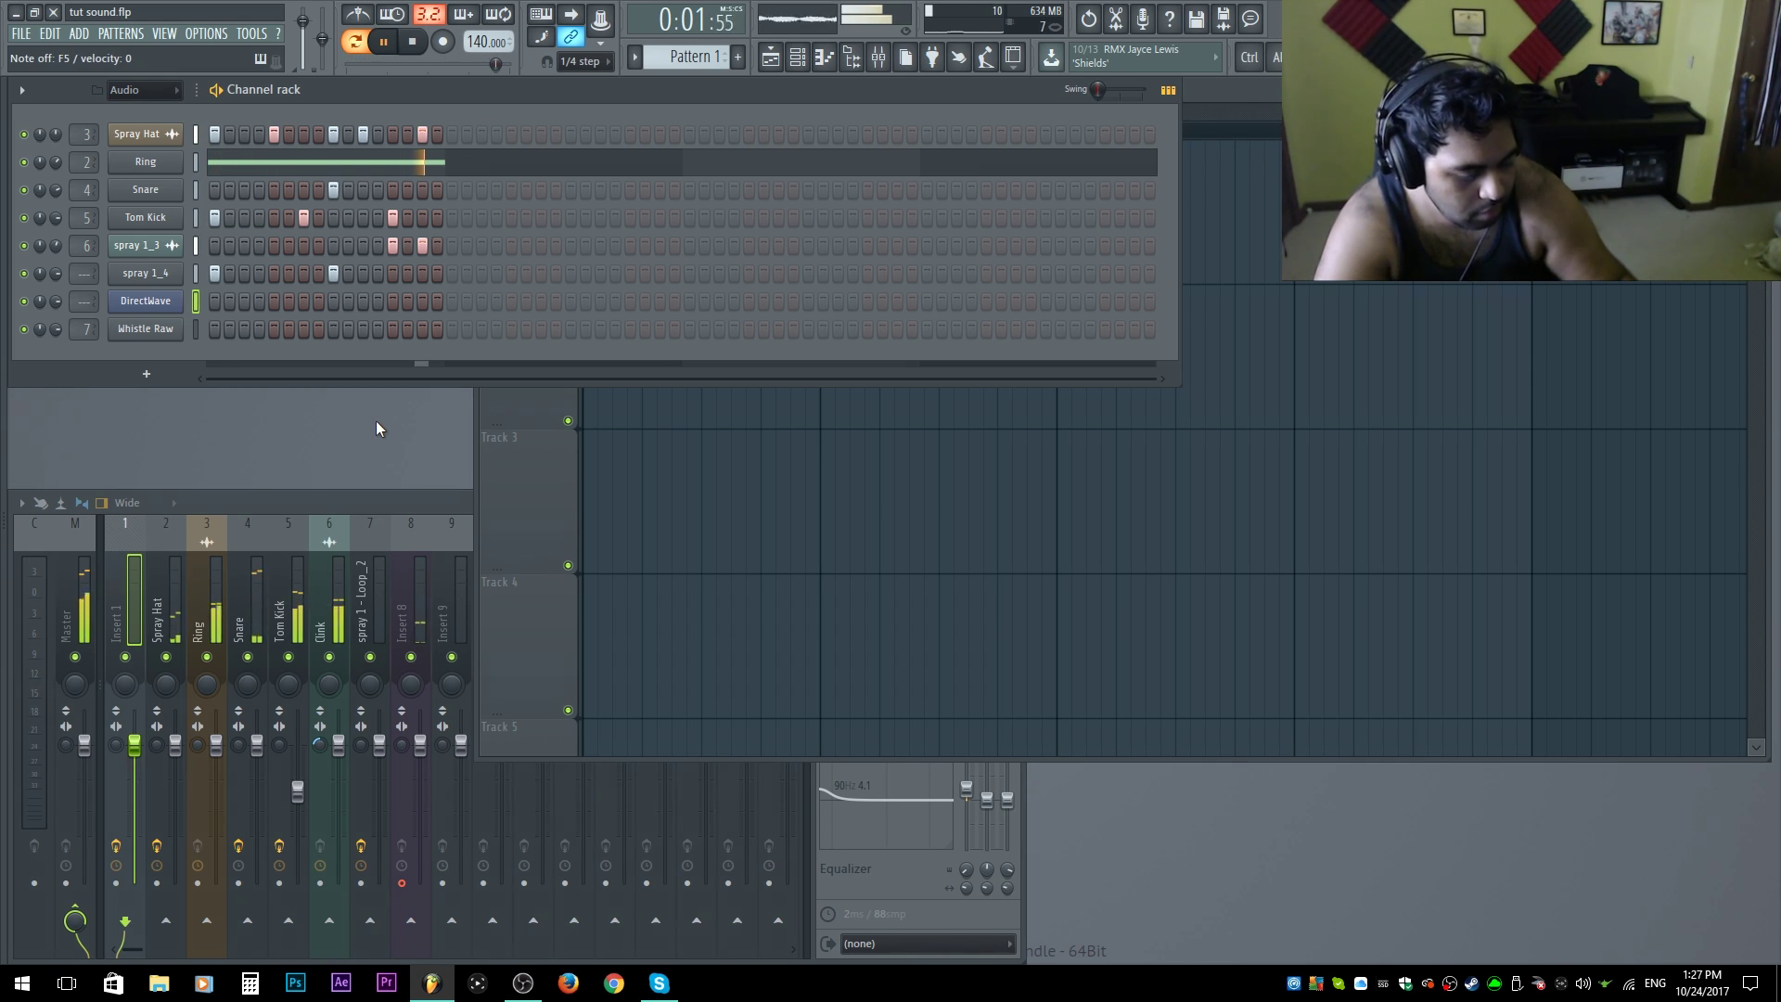
pyautogui.press('space')
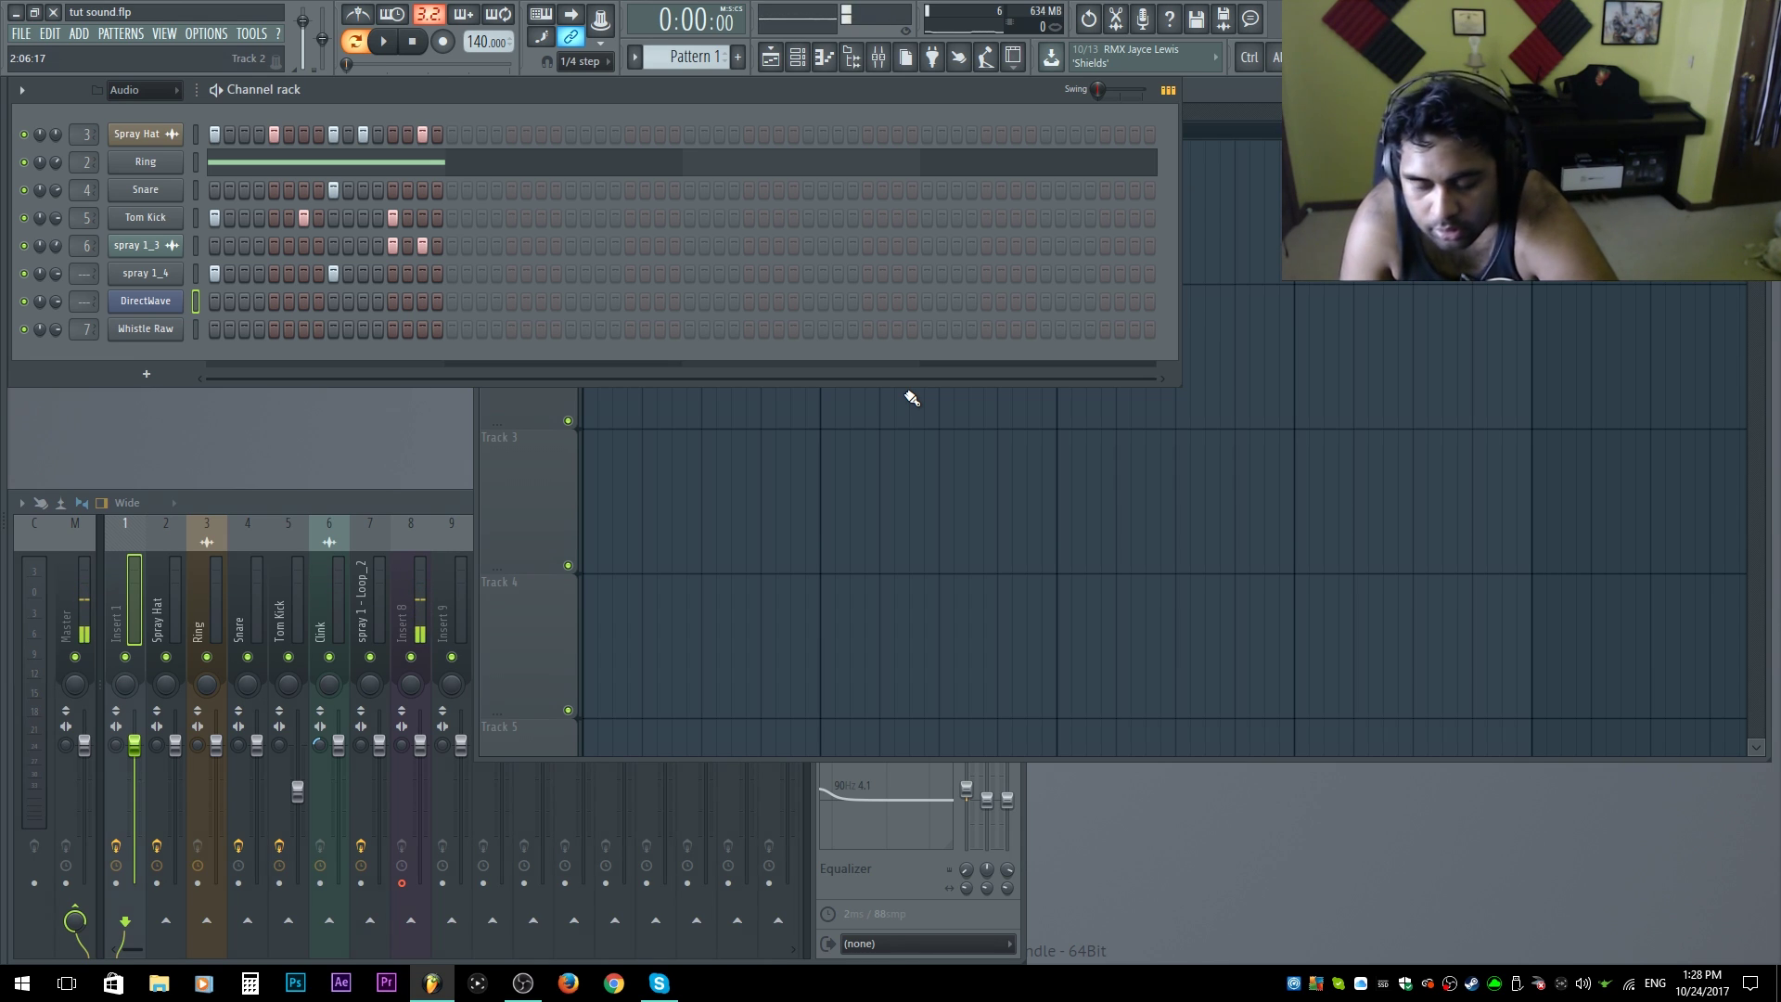
# Step: Check the Edison slots on mixer Insert 1 and resize the playlist to fill the space beside the channel rack and mixer
pyautogui.click(136, 587)
pyautogui.click(899, 559)
pyautogui.click(865, 559)
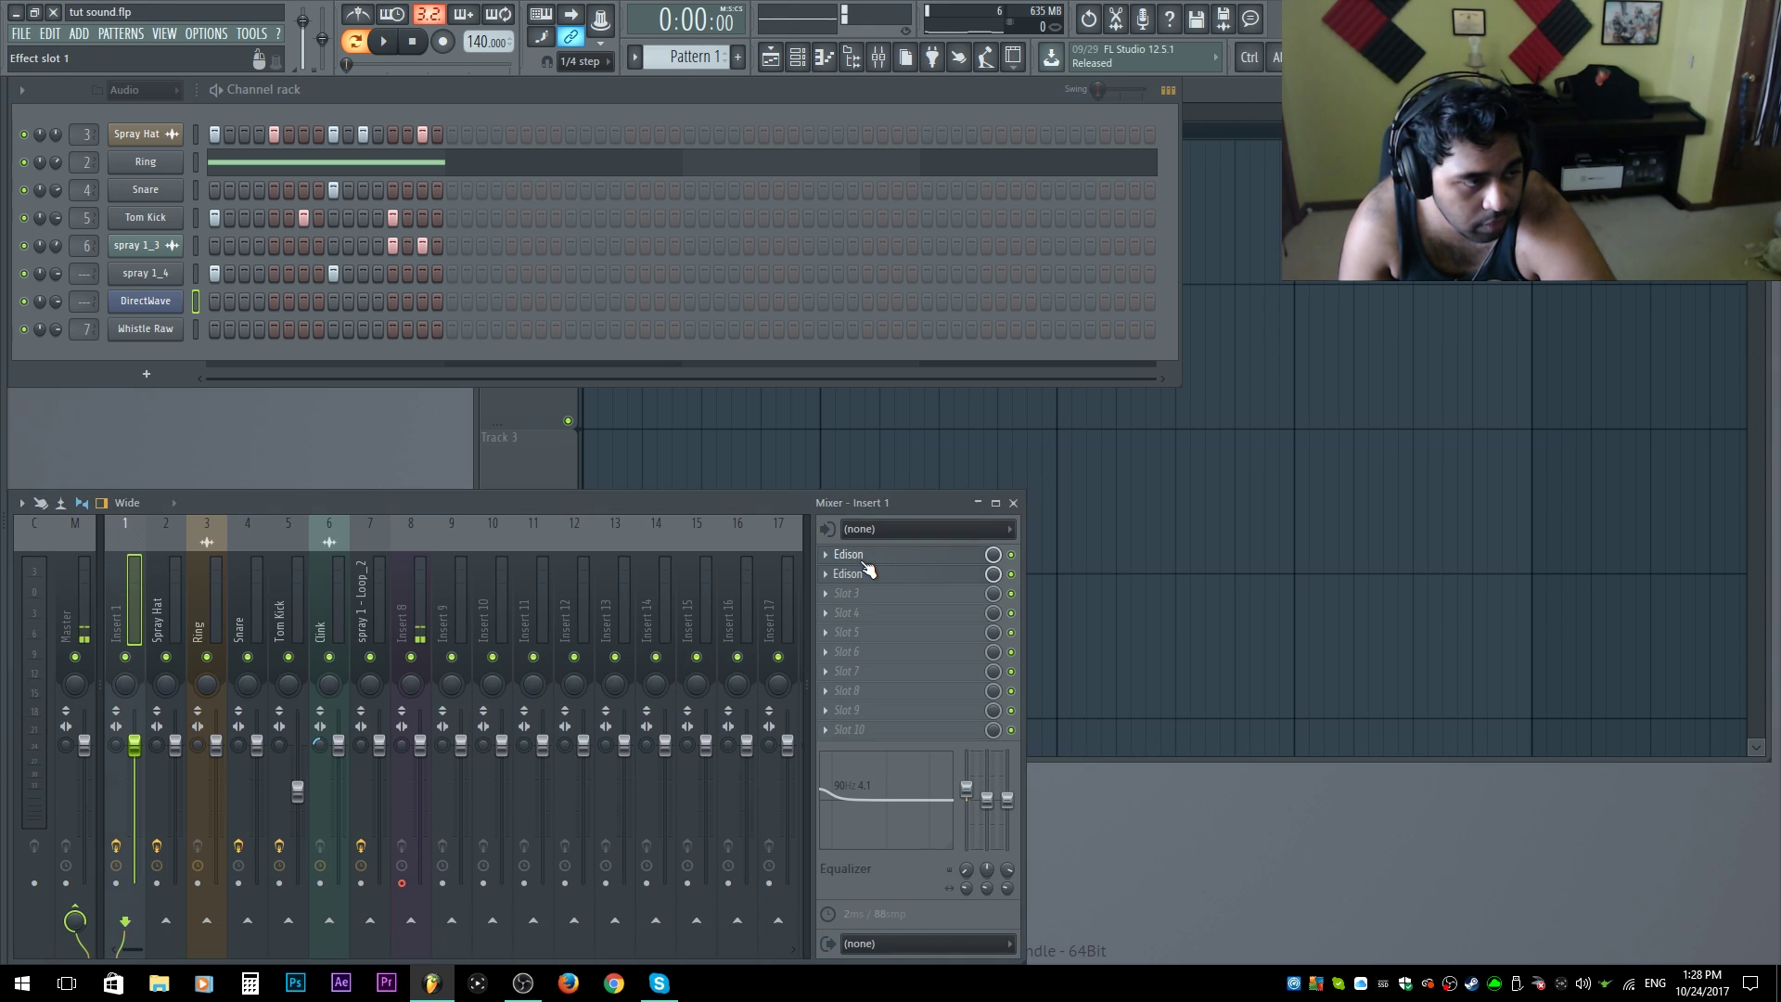
pyautogui.click(1478, 442)
pyautogui.moveTo(482, 747); pyautogui.dragTo(815, 965)
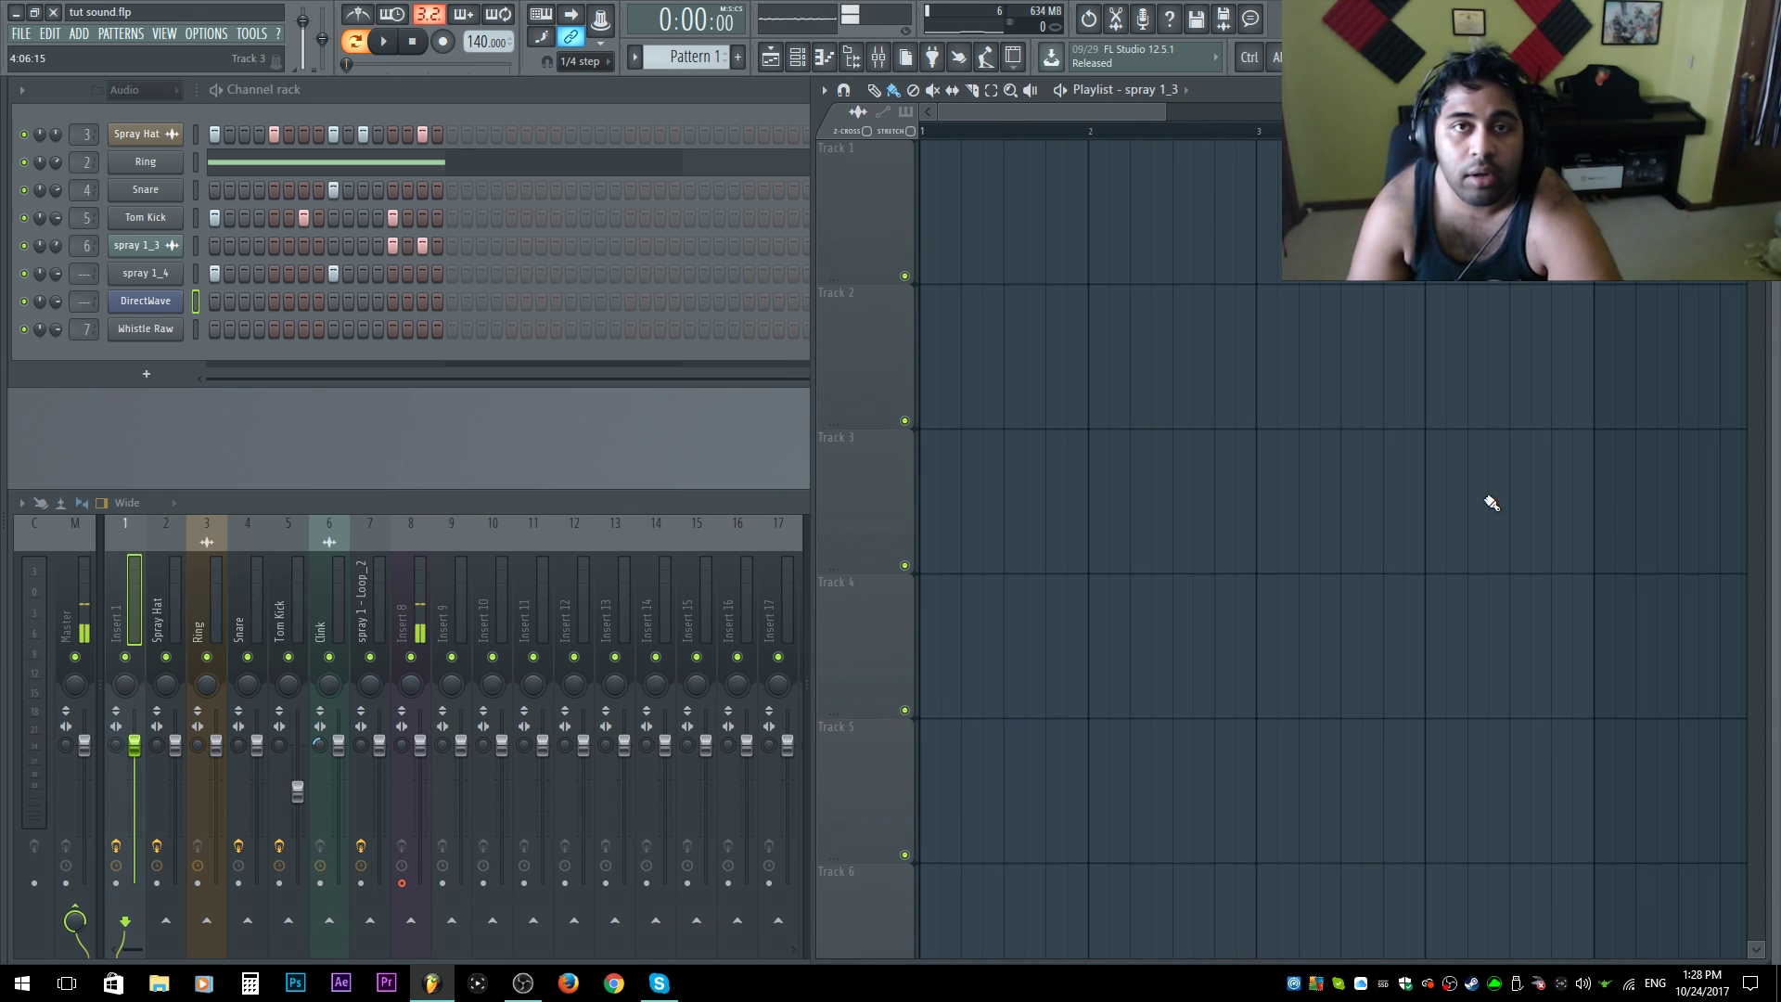